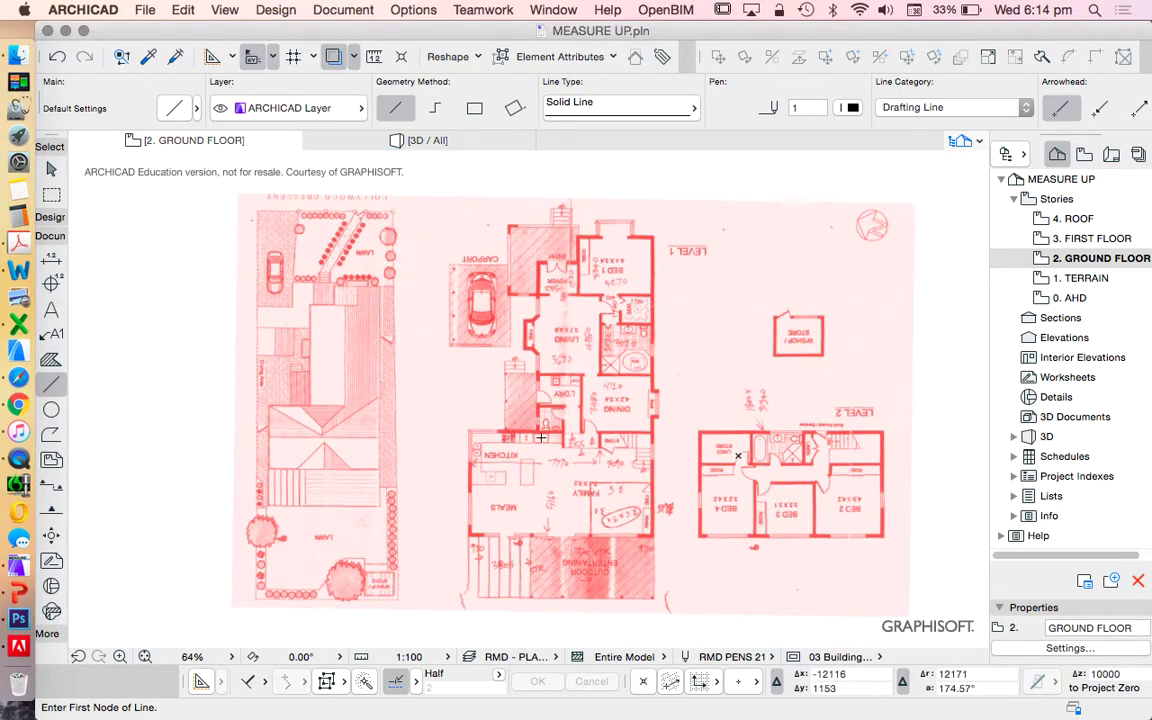
Set the default wall thickness to 270 and link the wall top to 3. FIRST FLOOR (Home + 1)
left_click(50, 217)
left_click(51, 239)
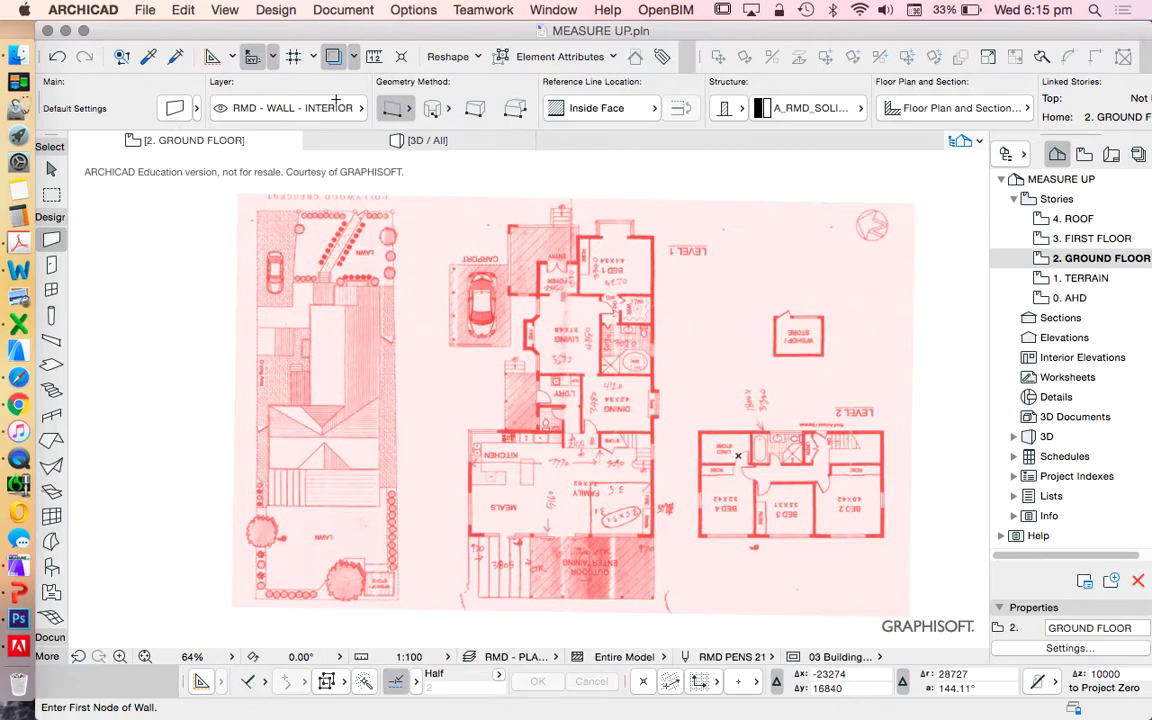
scroll(553, 395, "up", 3)
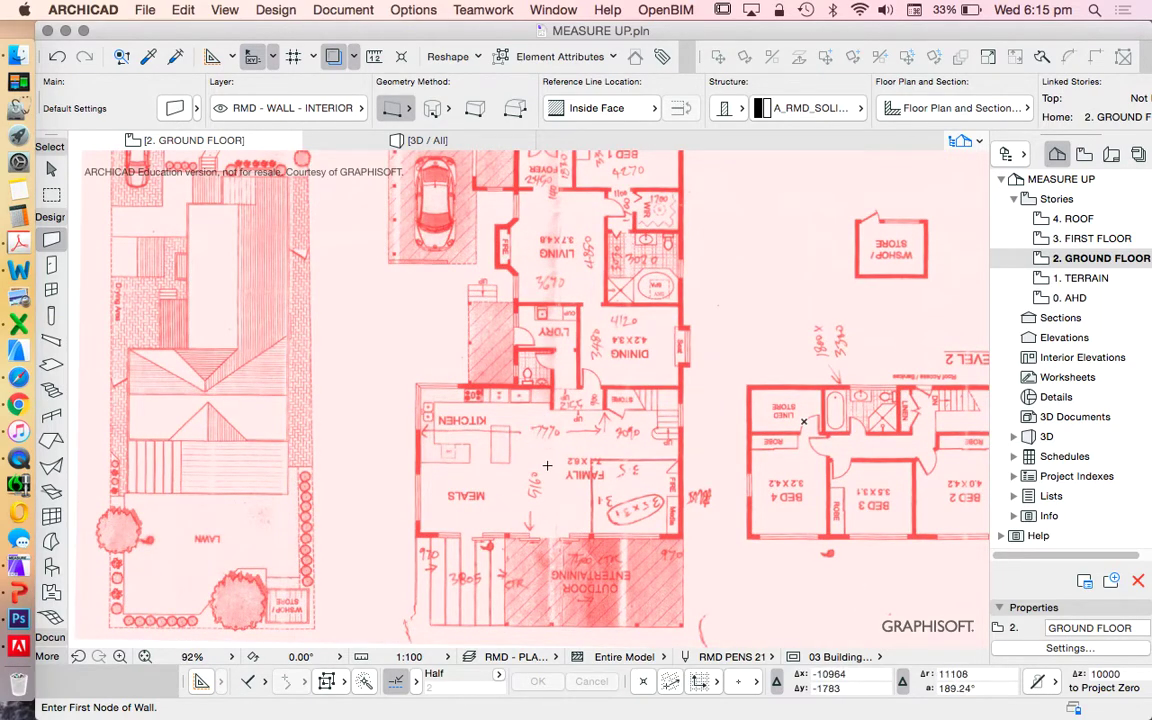
scroll(547, 465, "up", 4)
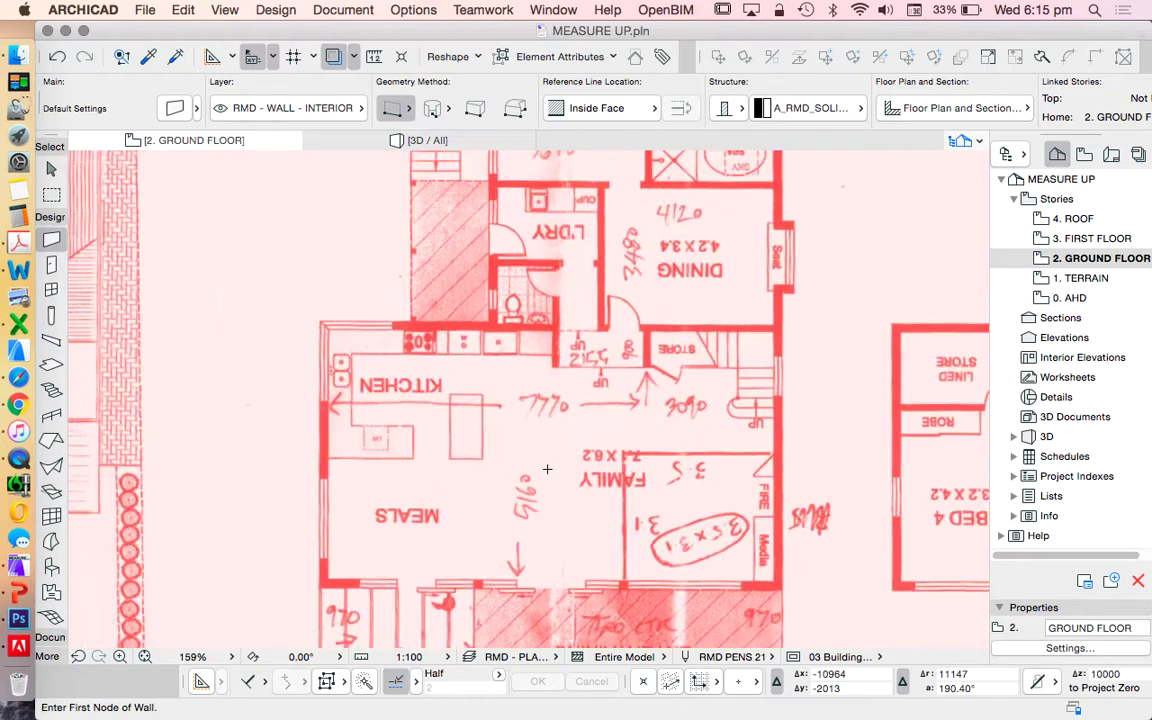
left_click(172, 107)
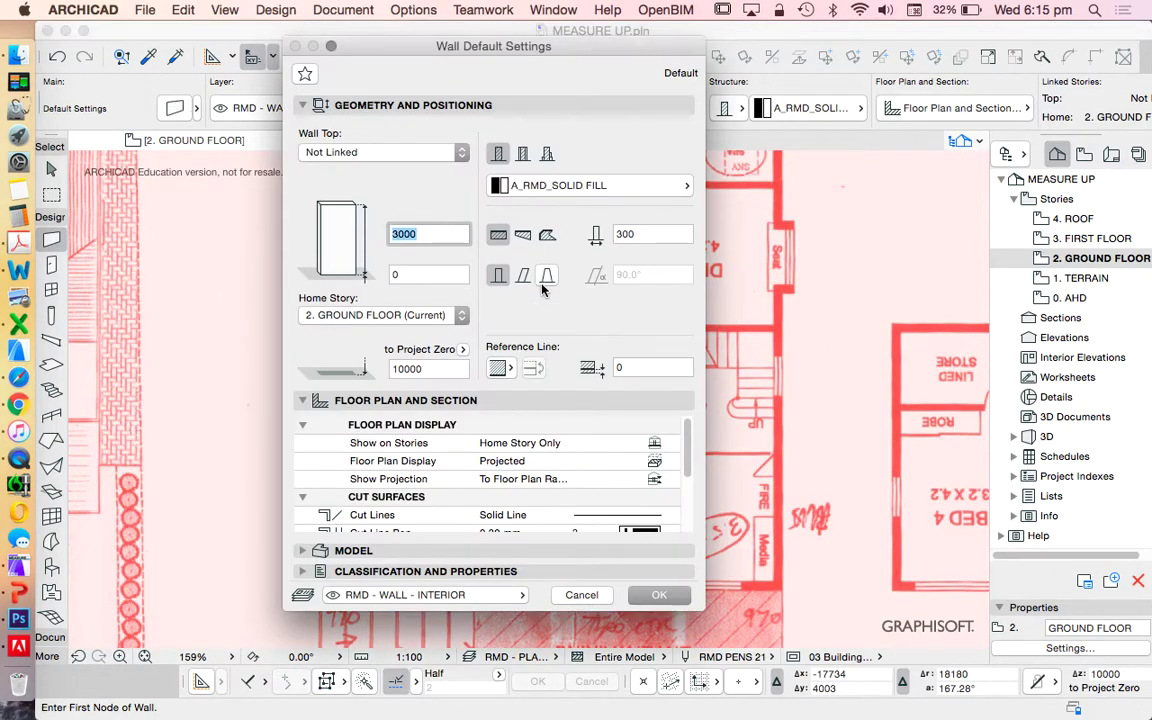
double_click(650, 234)
type("270")
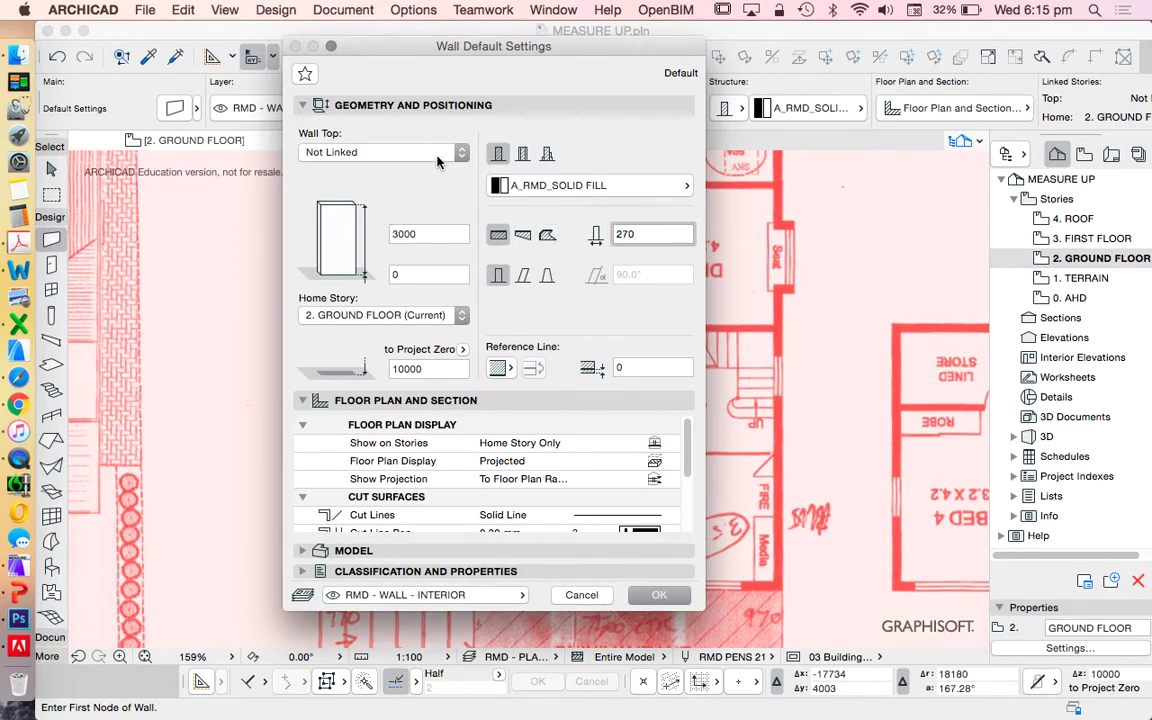
left_click(385, 151)
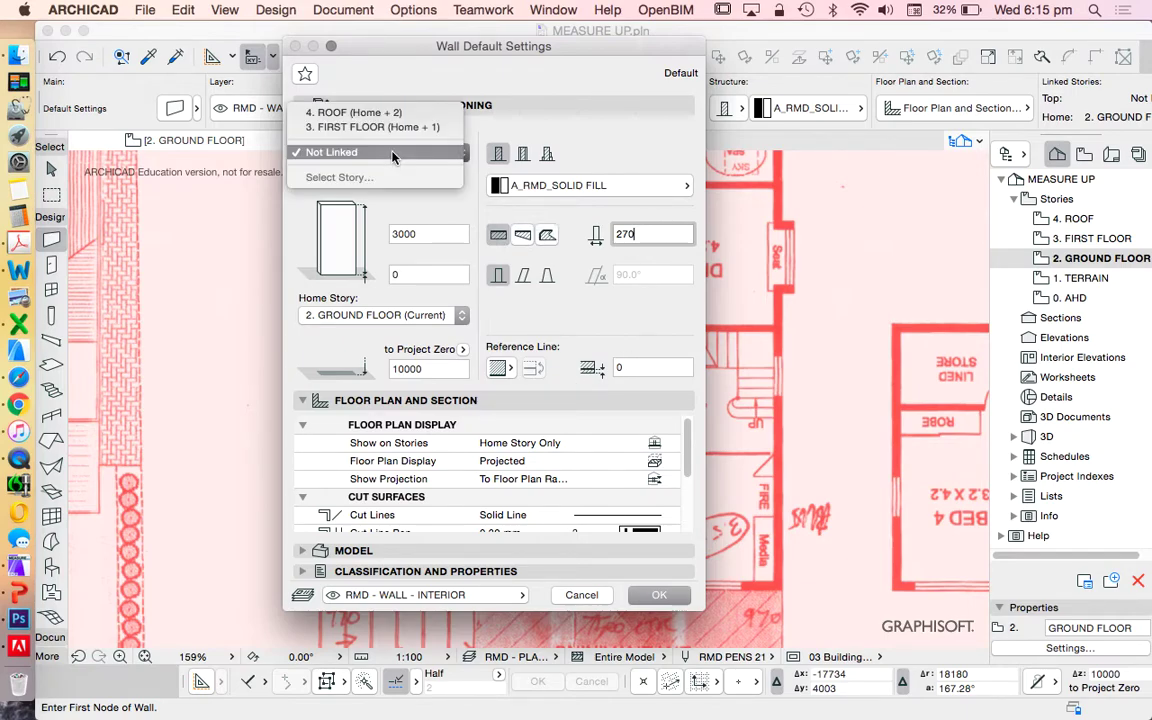
left_click(330, 108)
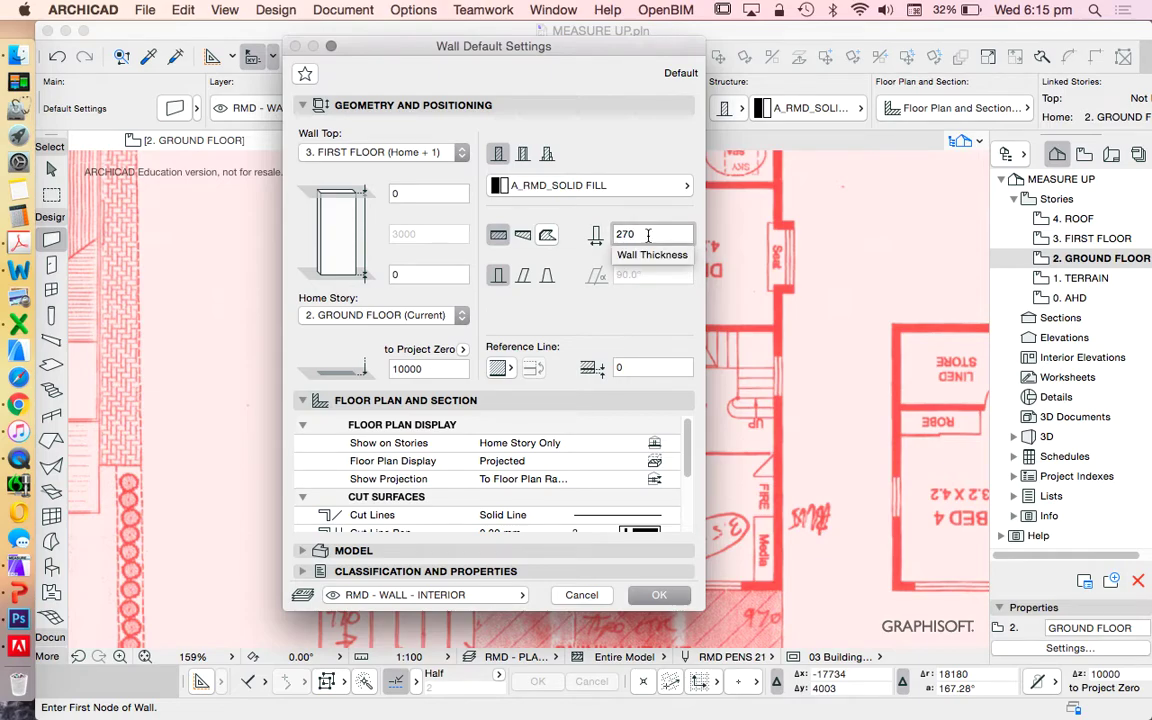
Try the composite structure RMD WALL INTERNAL 110mm (2) for the default wall and switch back to the basic structure
left_click(522, 153)
left_click(590, 185)
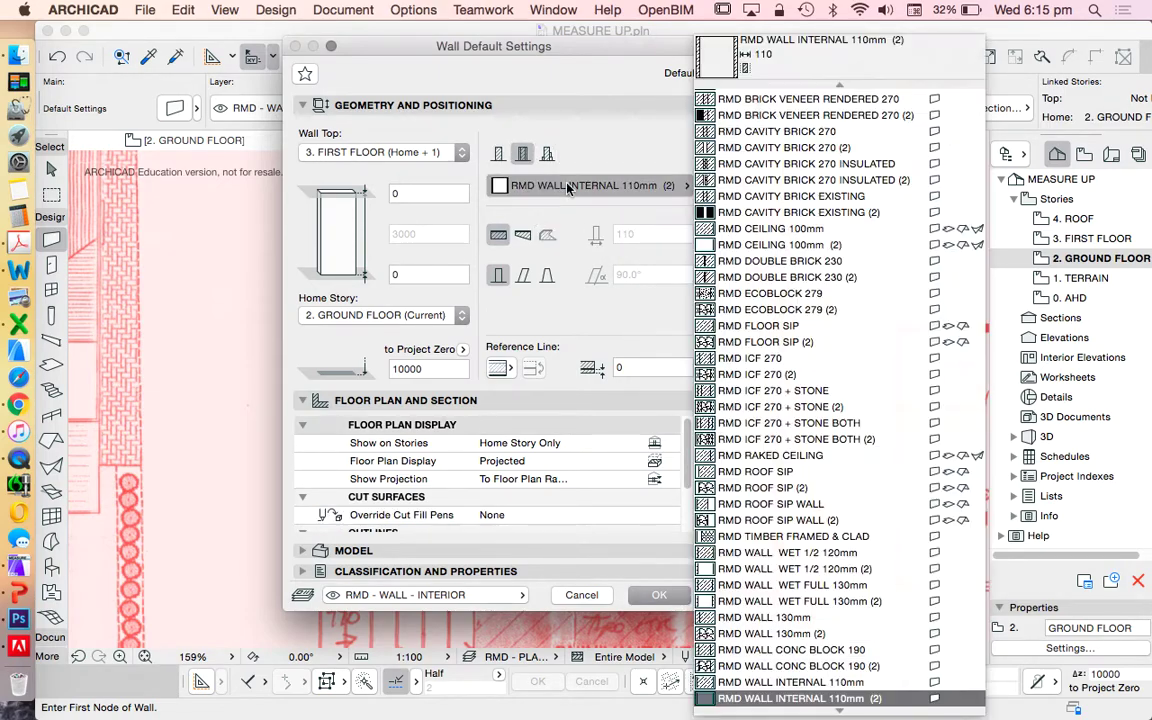
left_click(790, 698)
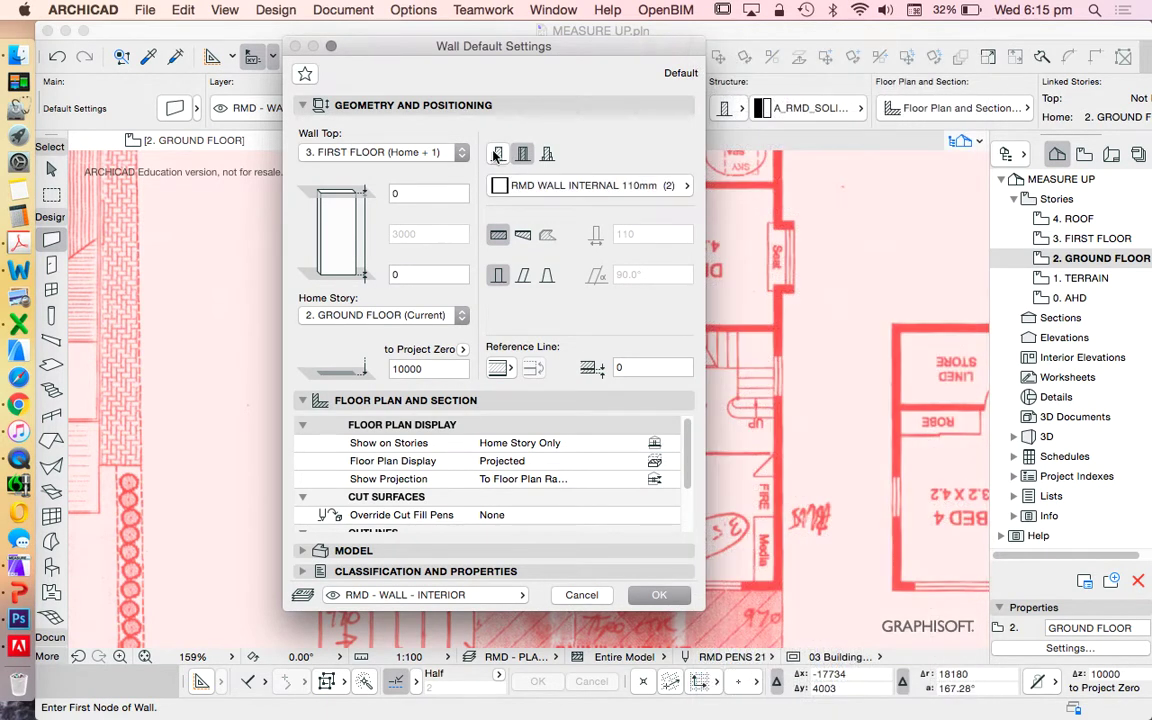
left_click(498, 153)
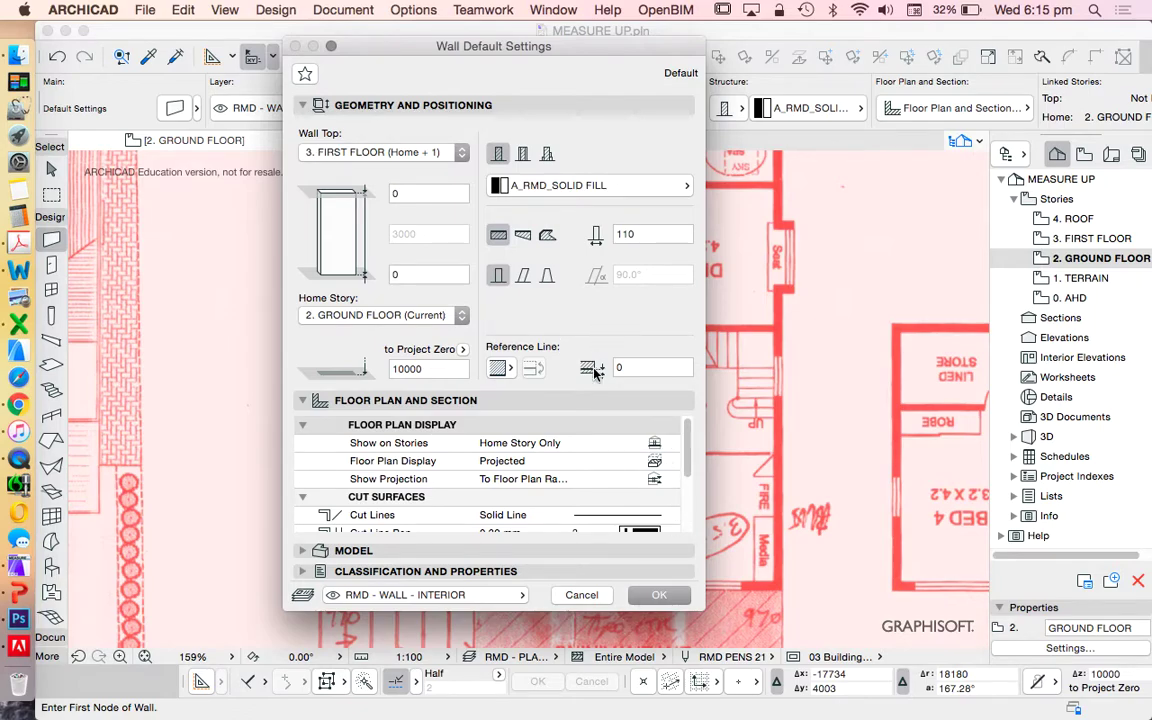
Set the basic wall's thickness to 270 and apply the default wall settings
double_click(648, 237)
type("270")
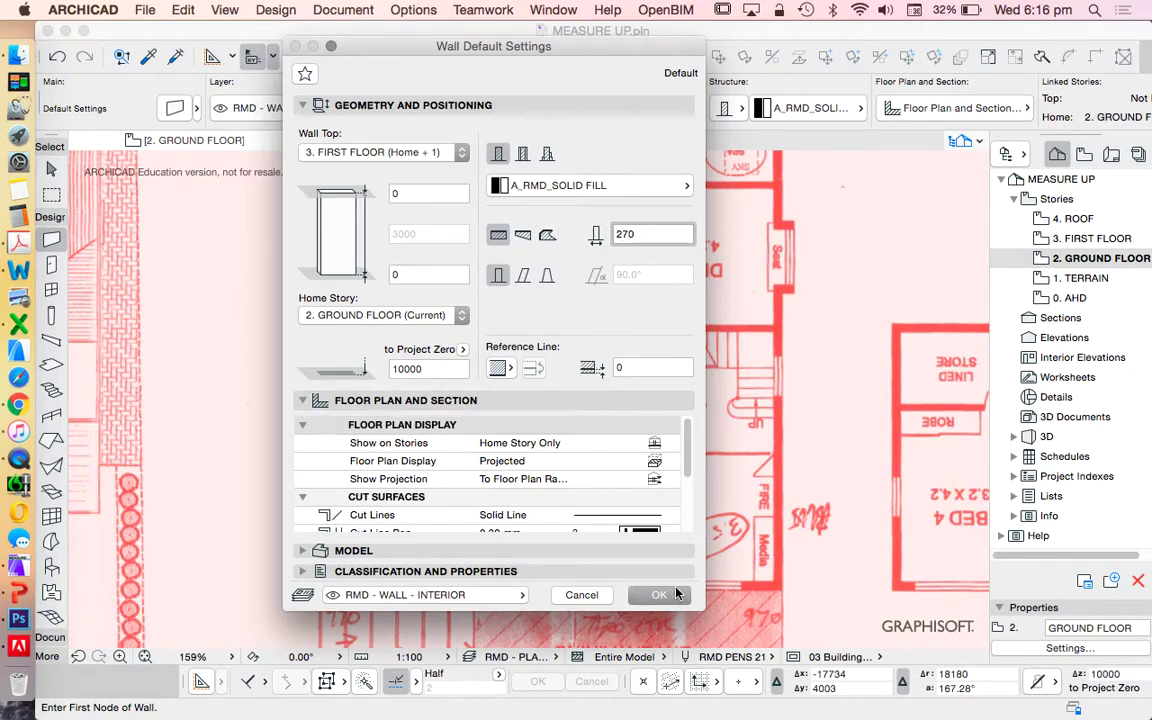
left_click(658, 595)
Examine the wall reference line location options and the handwritten dimensions around the kitchen, meals and family rooms on the scanned plan
scroll(588, 370, "down", 5)
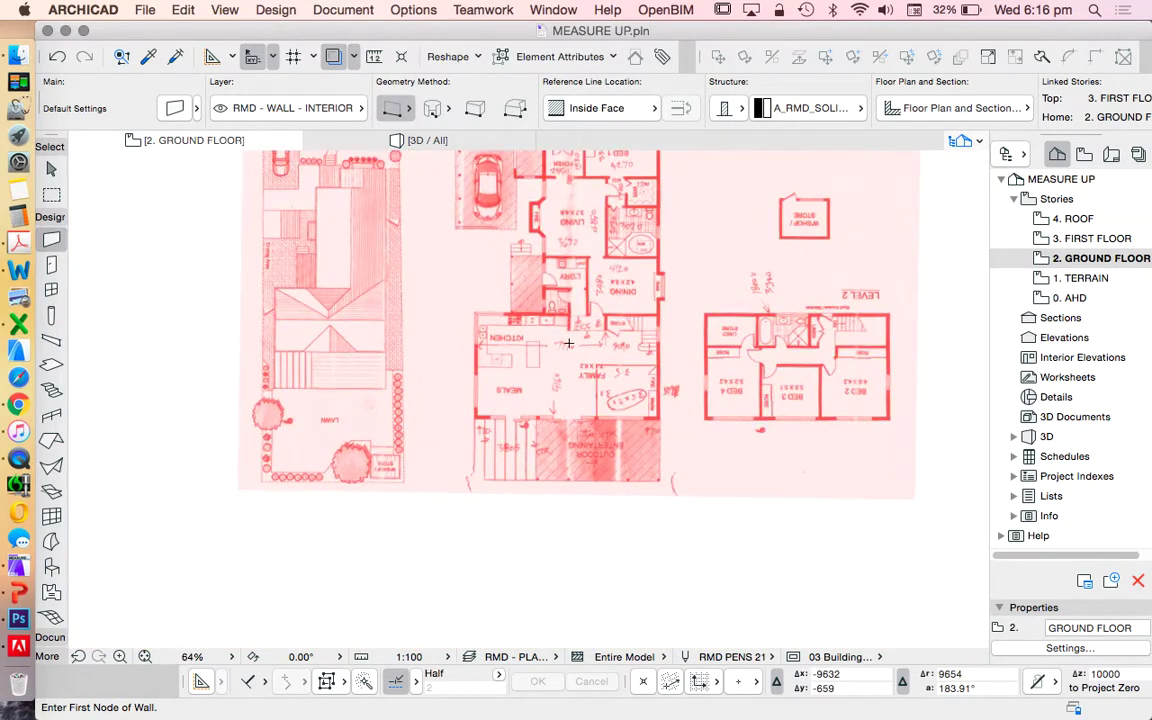
scroll(588, 370, "up", 2)
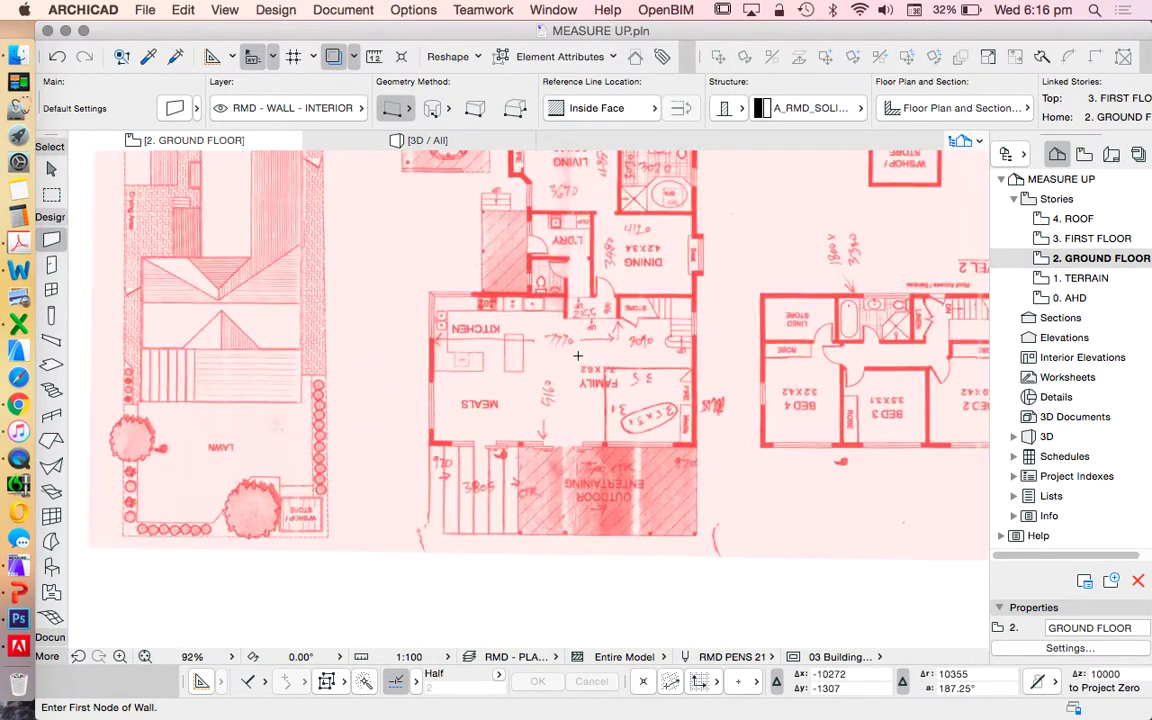
left_click(643, 112)
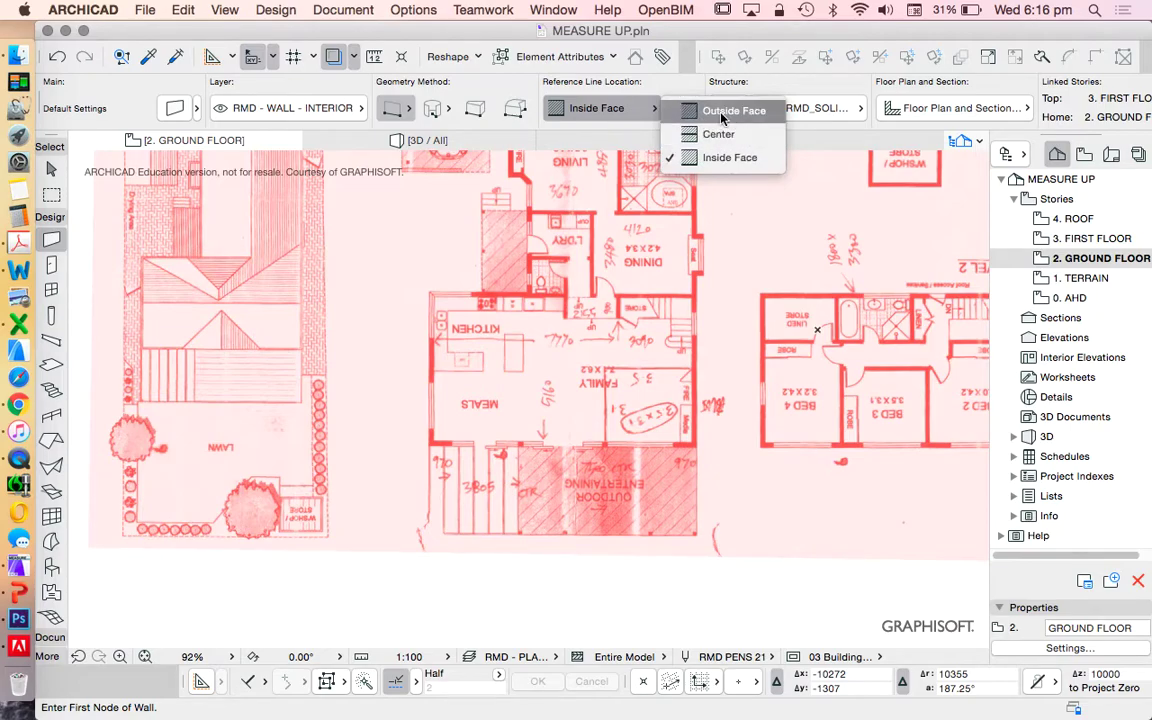
left_click(609, 112)
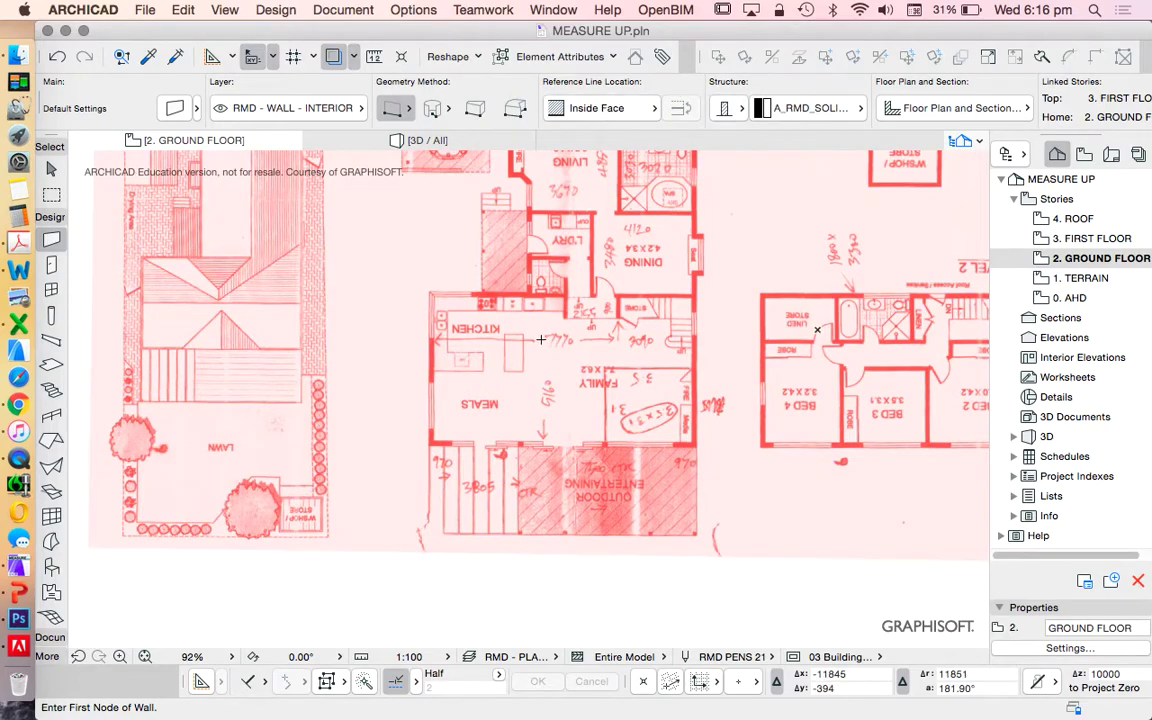
scroll(541, 336, "up", 2)
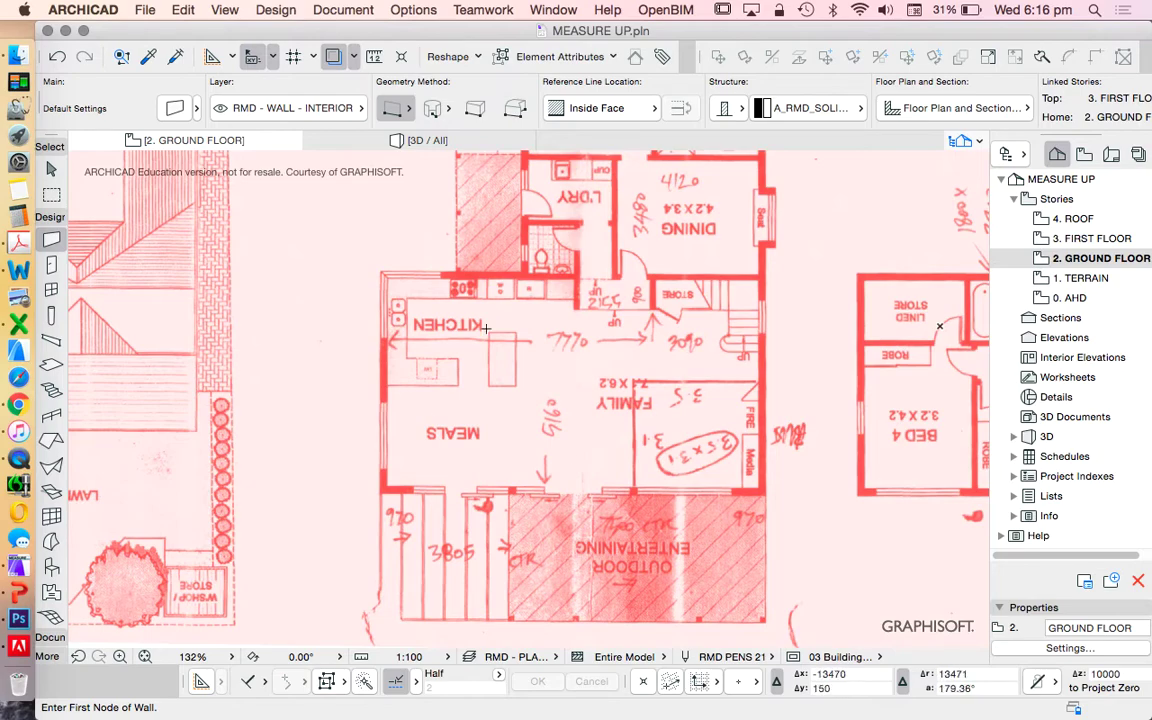
scroll(470, 456, "down", 4)
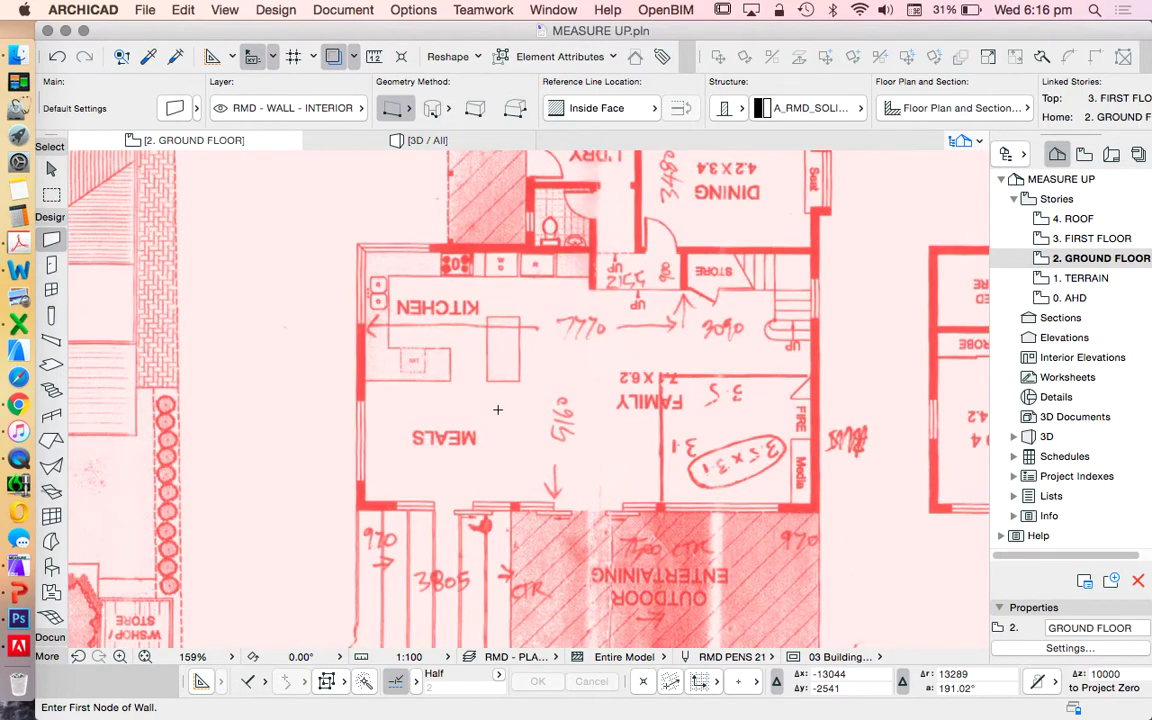
scroll(470, 456, "up", 1)
scroll(471, 393, "up", 2)
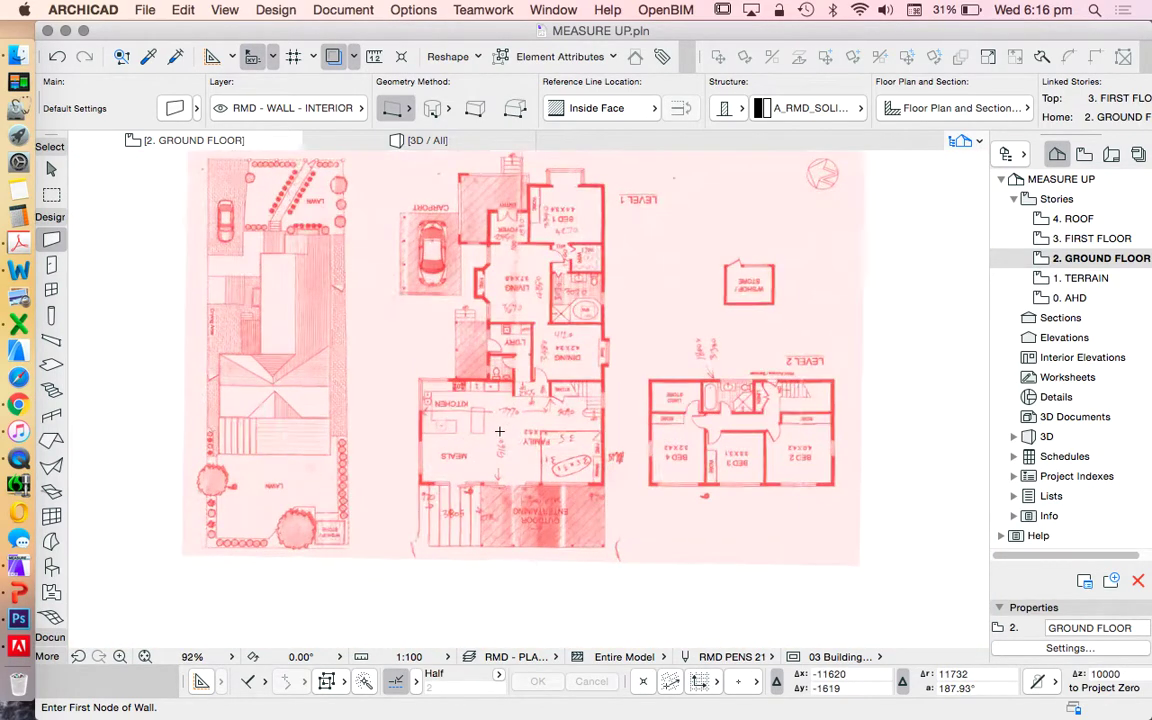
scroll(440, 433, "up", 3)
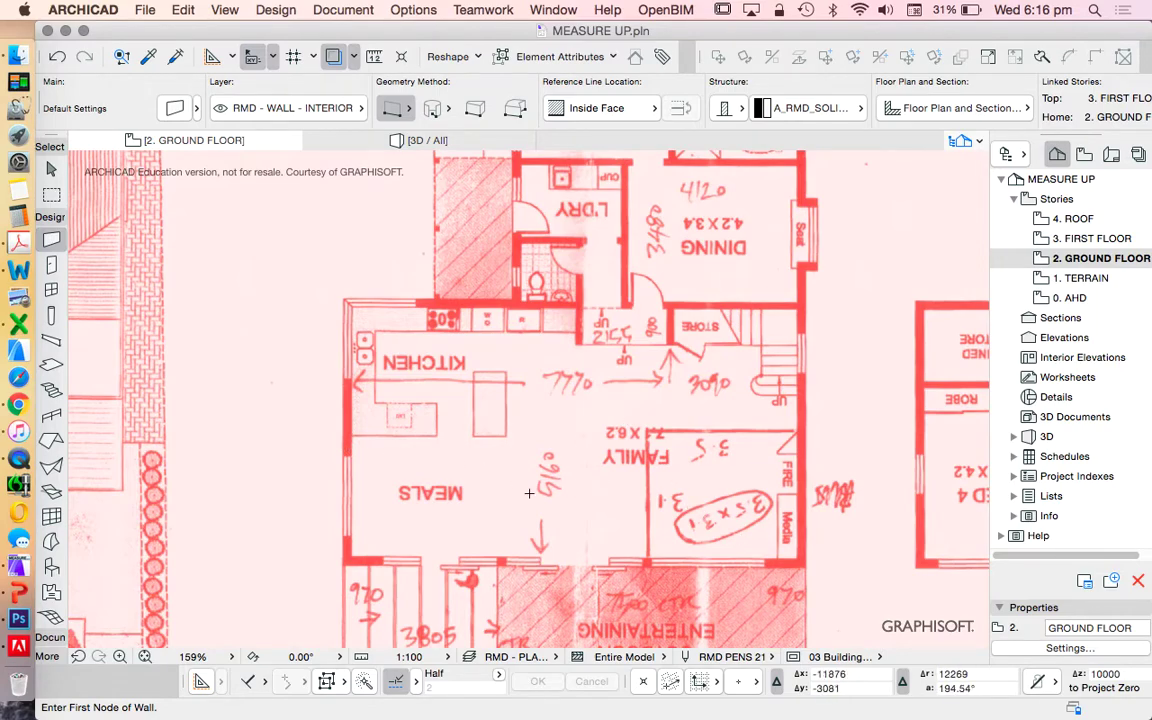
scroll(535, 489, "down", 2)
scroll(508, 508, "up", 3)
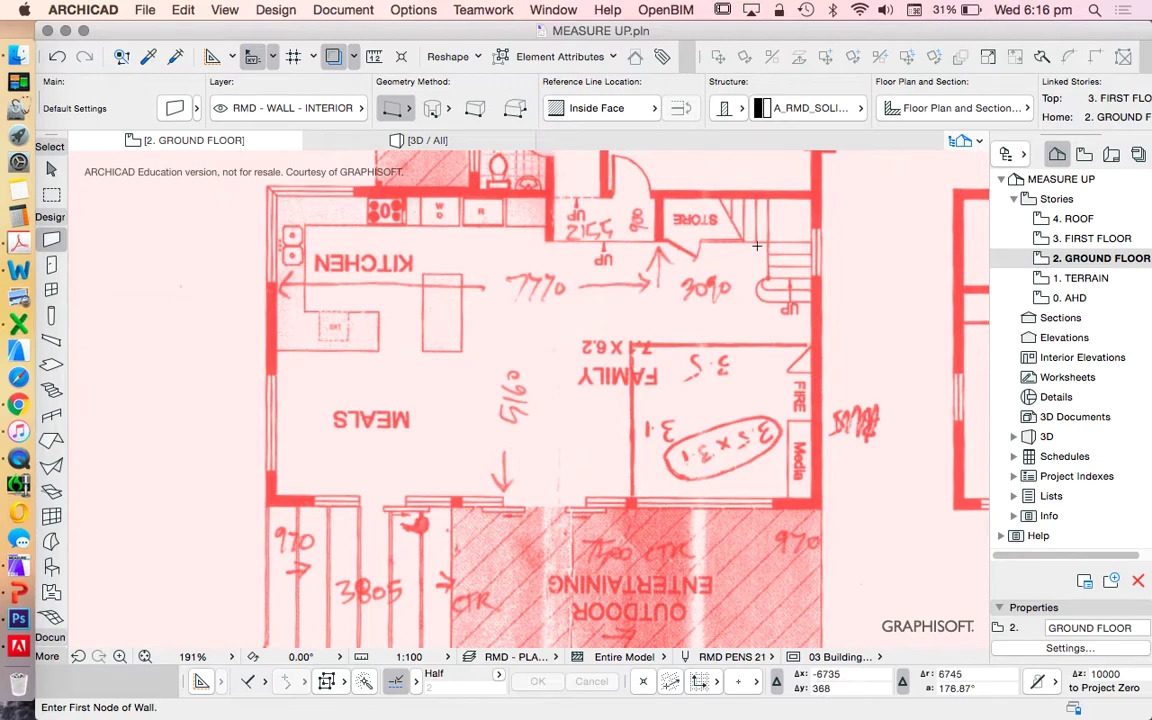
Draw a 5160 mm vertical wall from the family room's inner corner beside Media up towards the stairs
left_click(813, 242)
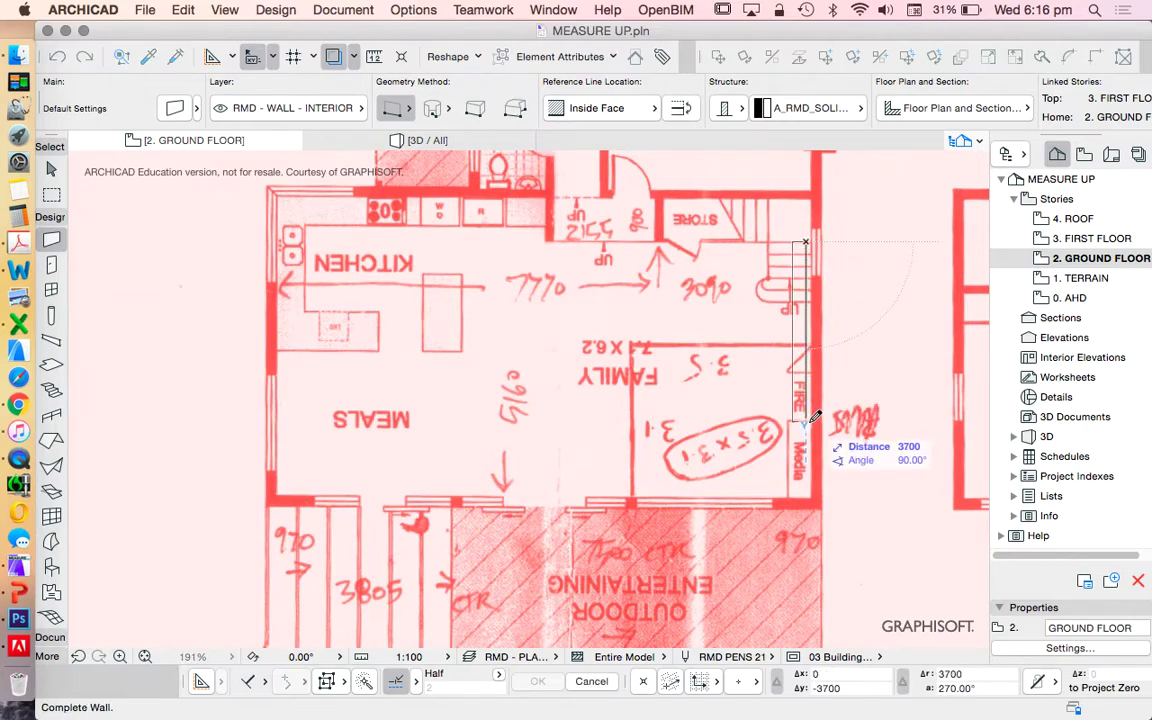
key("Escape")
left_click(812, 495)
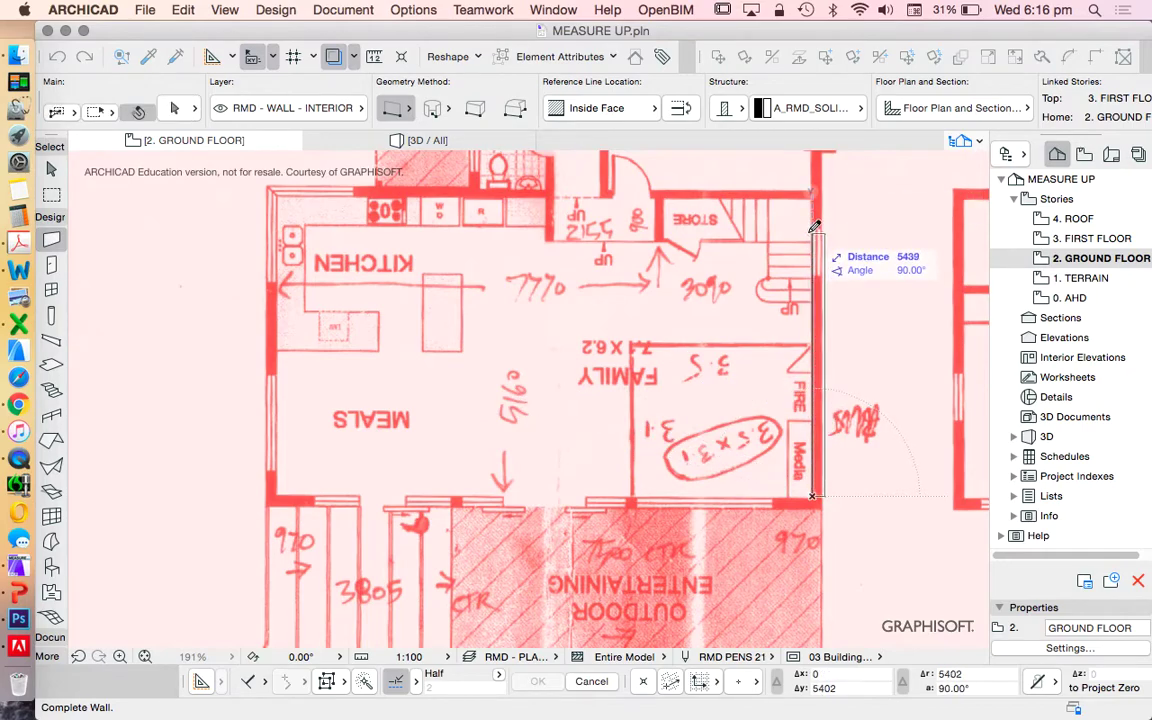
key("Tab")
type("516")
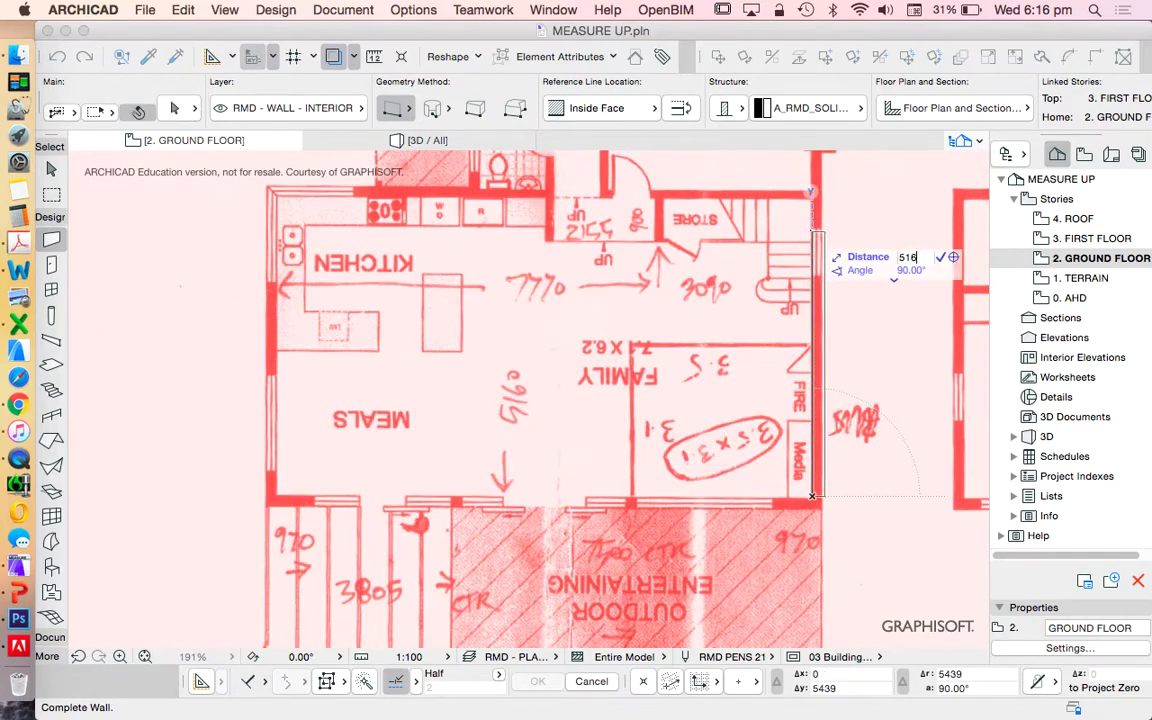
key("Return")
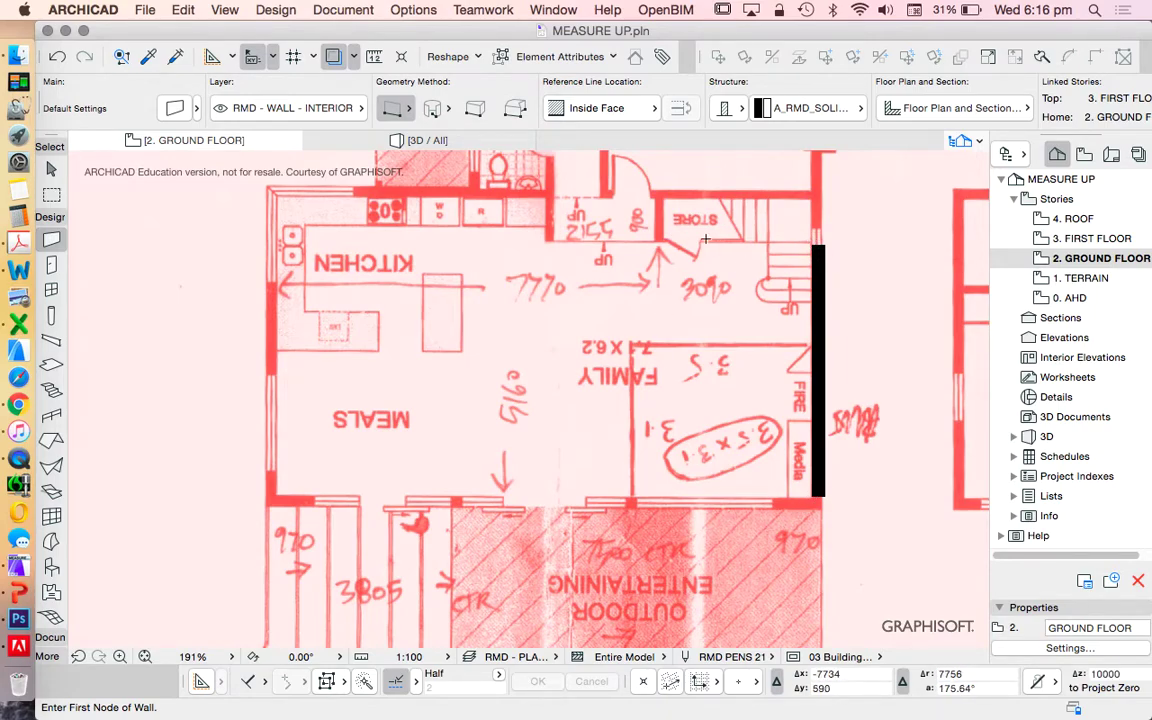
Draw a 3090 mm horizontal wall from the upper inner end of the vertical wall towards the store
left_click(816, 245)
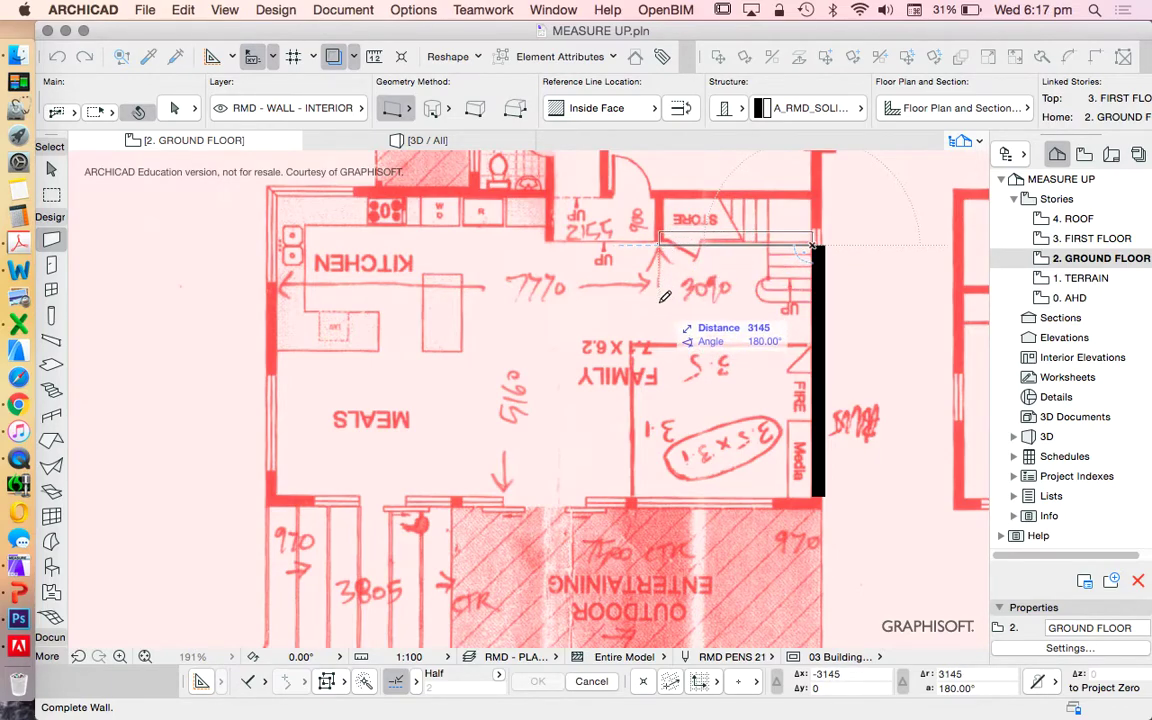
type("3090")
key("Return")
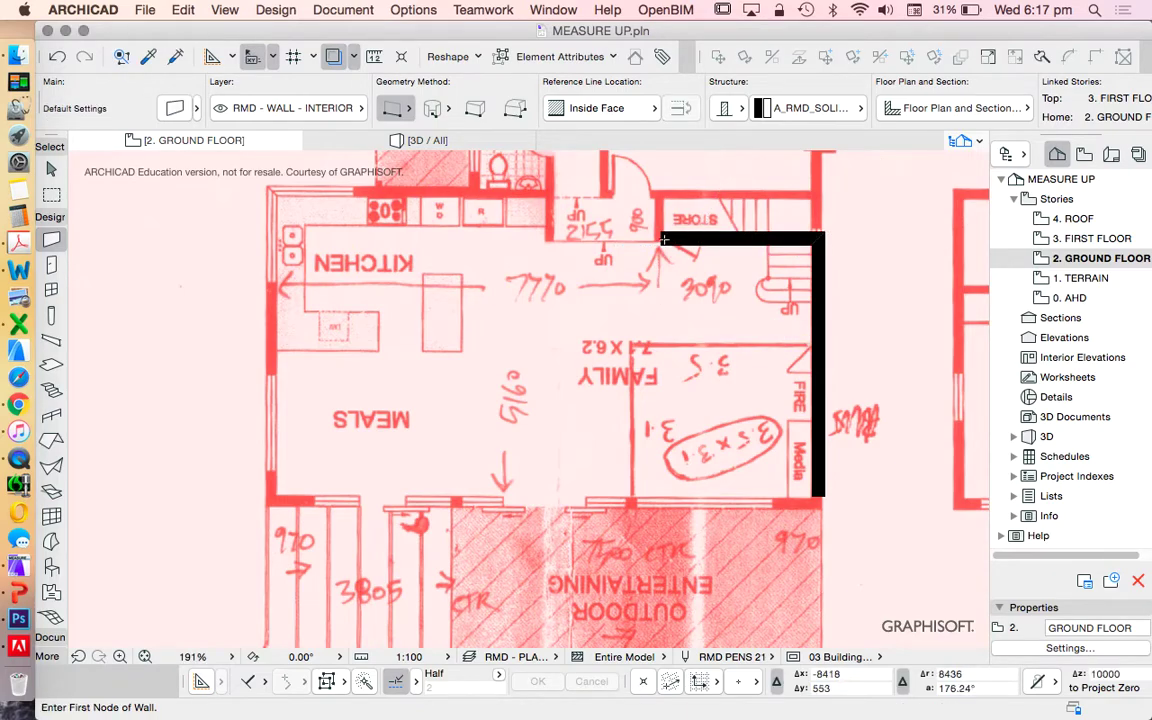
key("Escape")
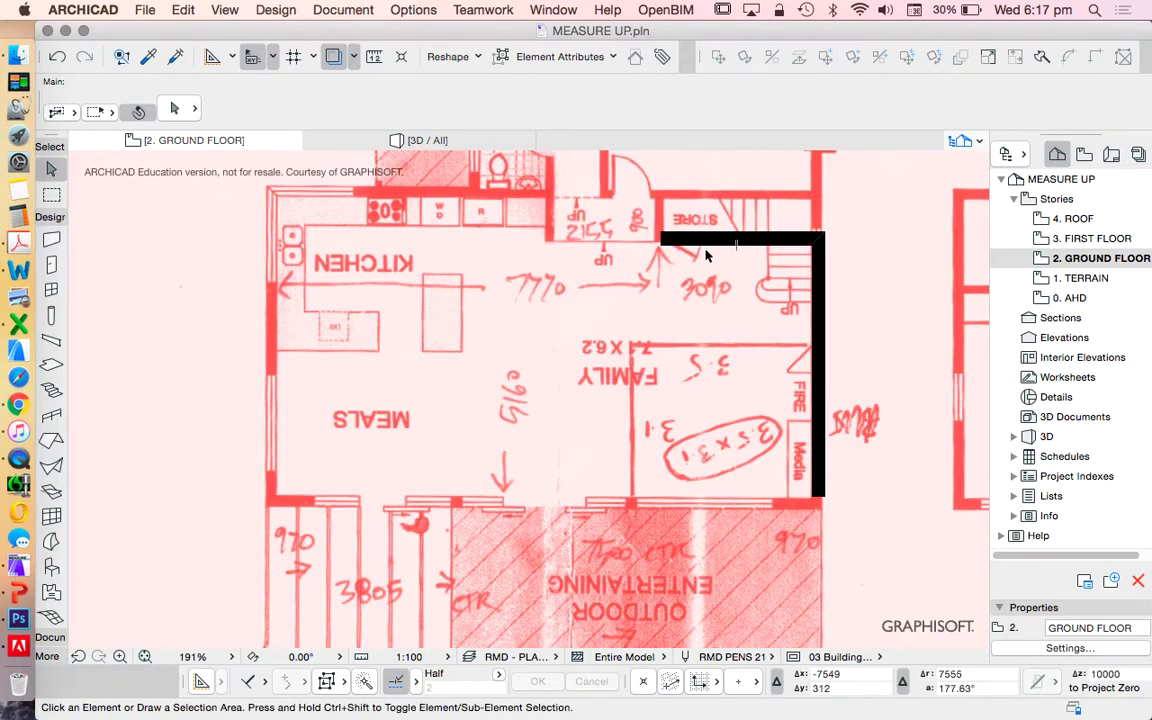
Copy the horizontal wall 1000 mm straight up to the far side of the store
left_click(706, 241)
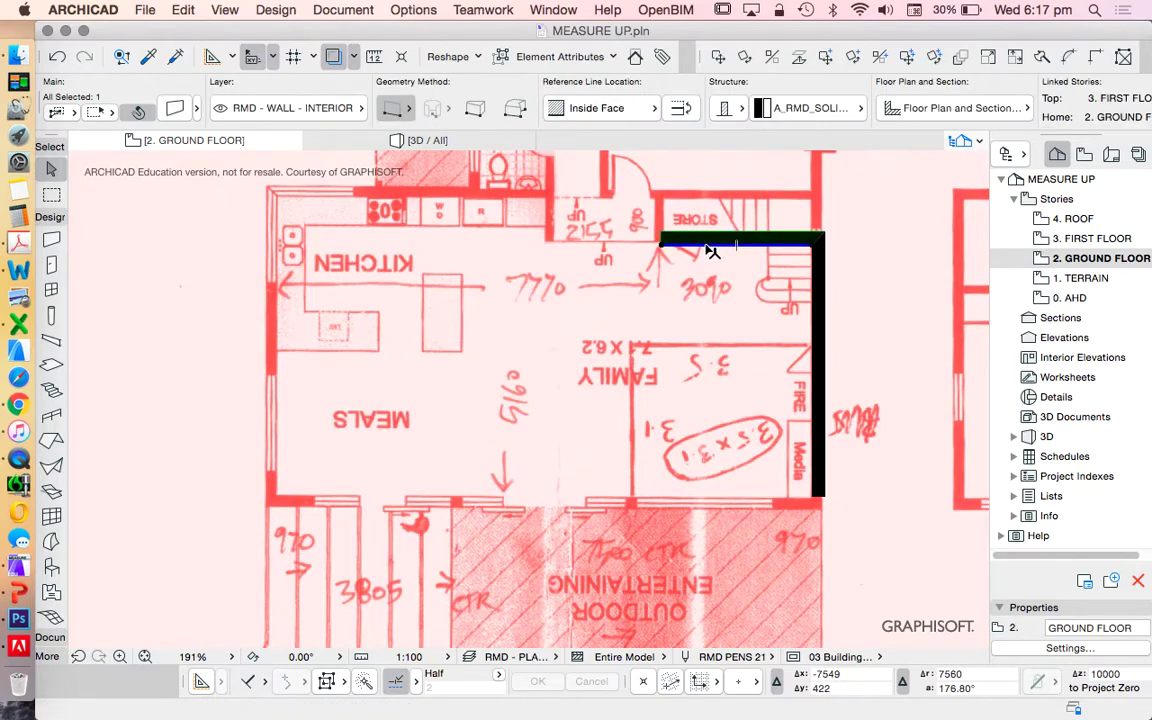
left_click(825, 57)
left_click(760, 250)
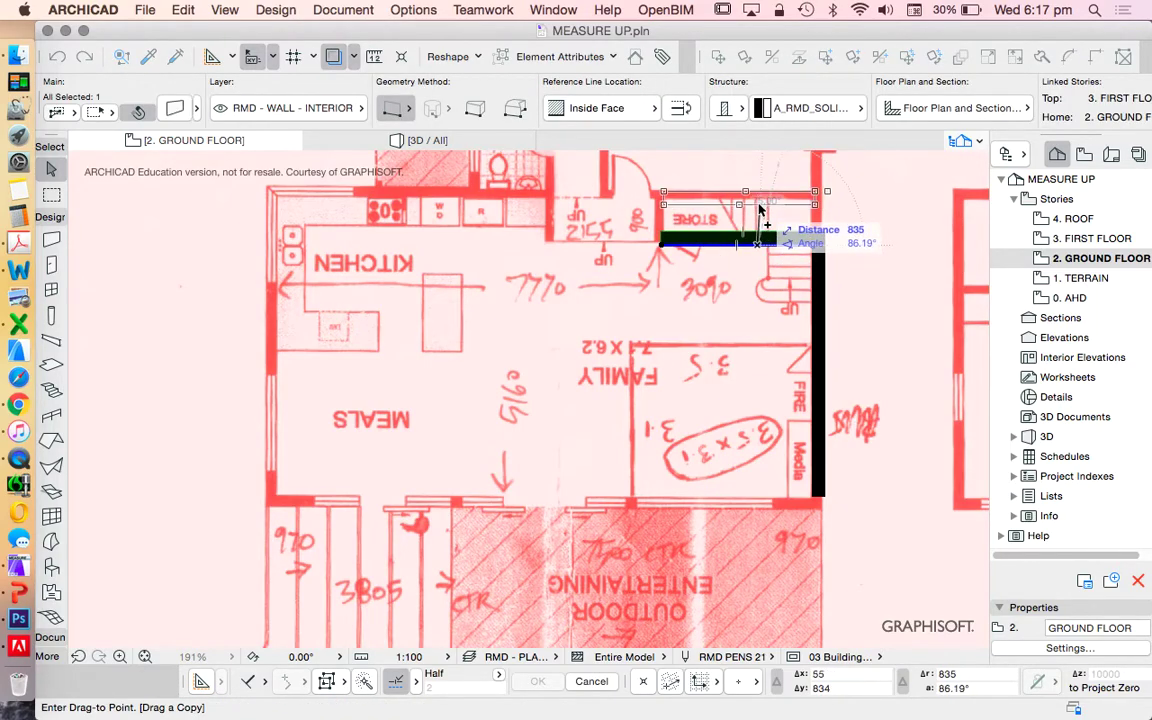
type("1")
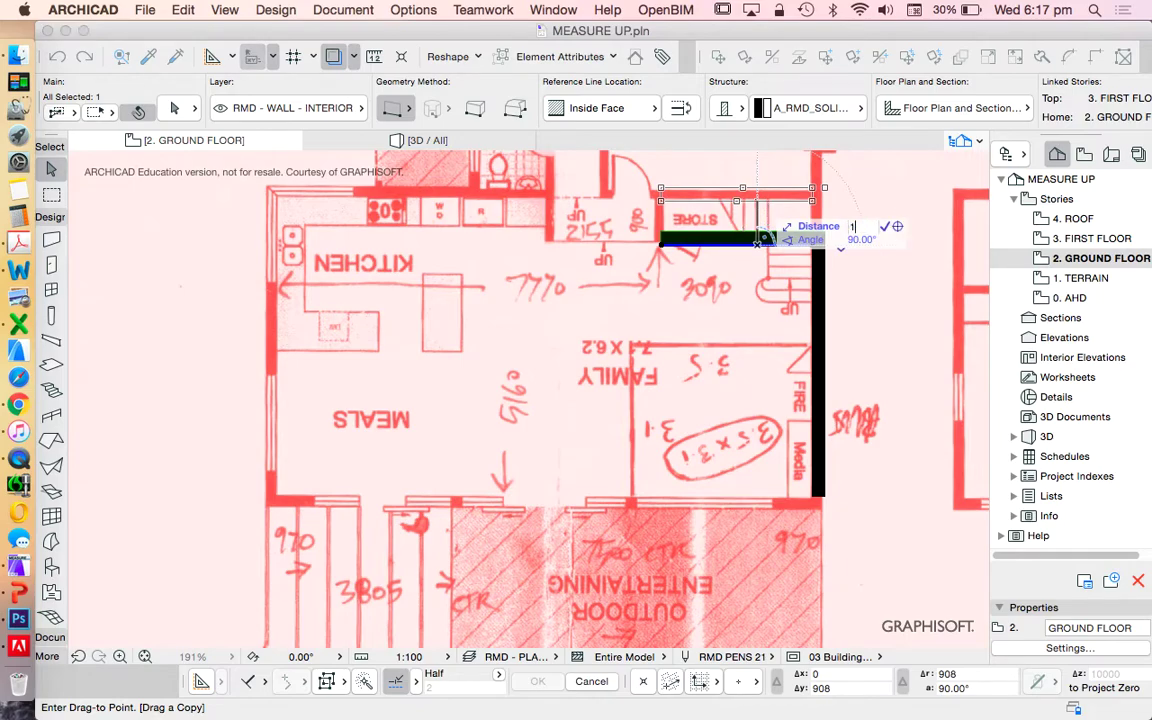
key("Return")
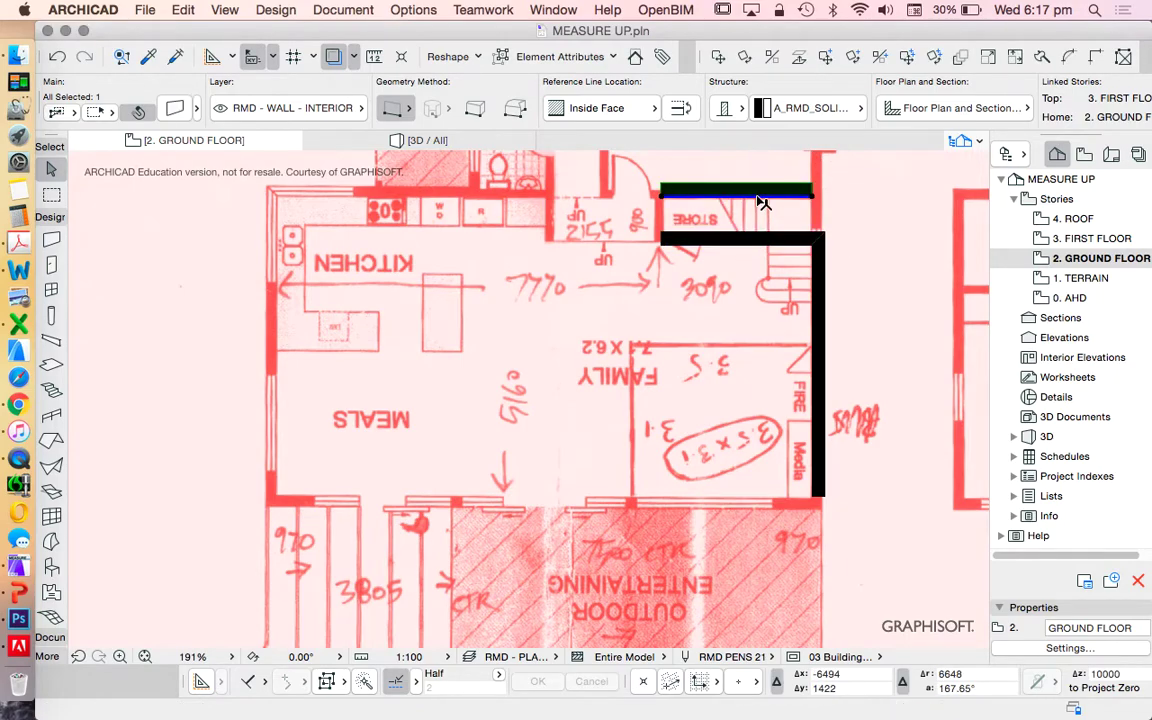
key("Escape")
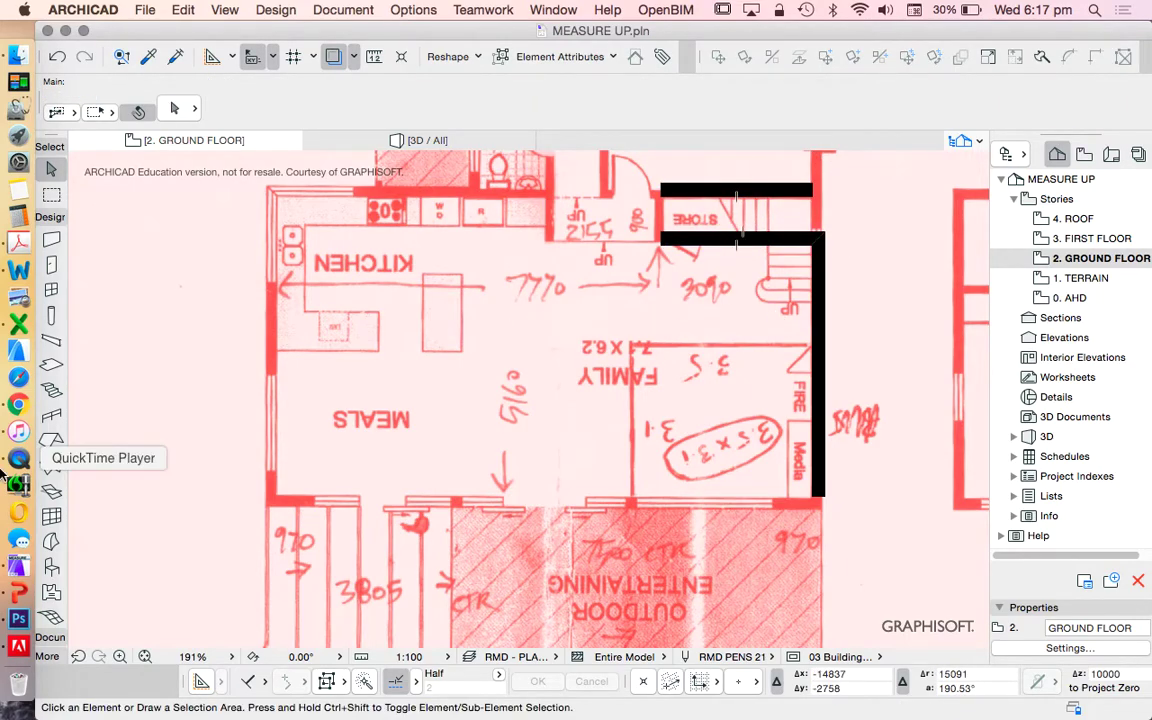
Draw a 7770 mm horizontal line from the family-side end corner of the thick store wall towards the kitchen's outer wall
left_click(50, 637)
left_click(51, 384)
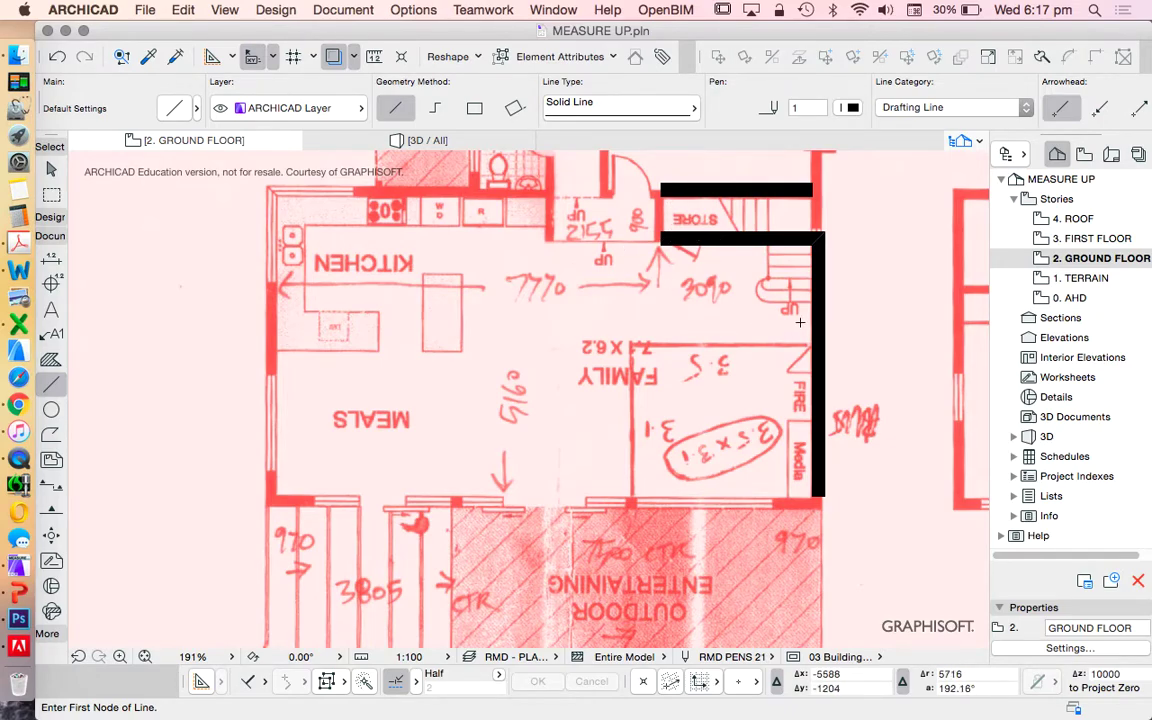
left_click(661, 242)
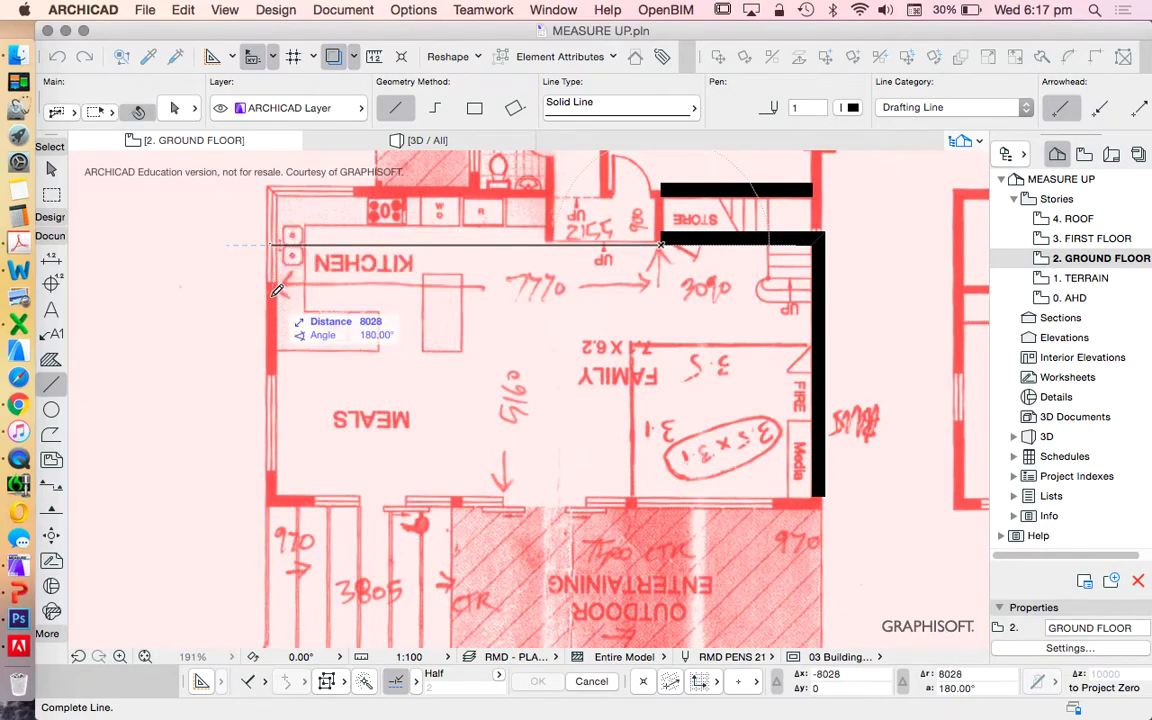
key("Tab")
type("77")
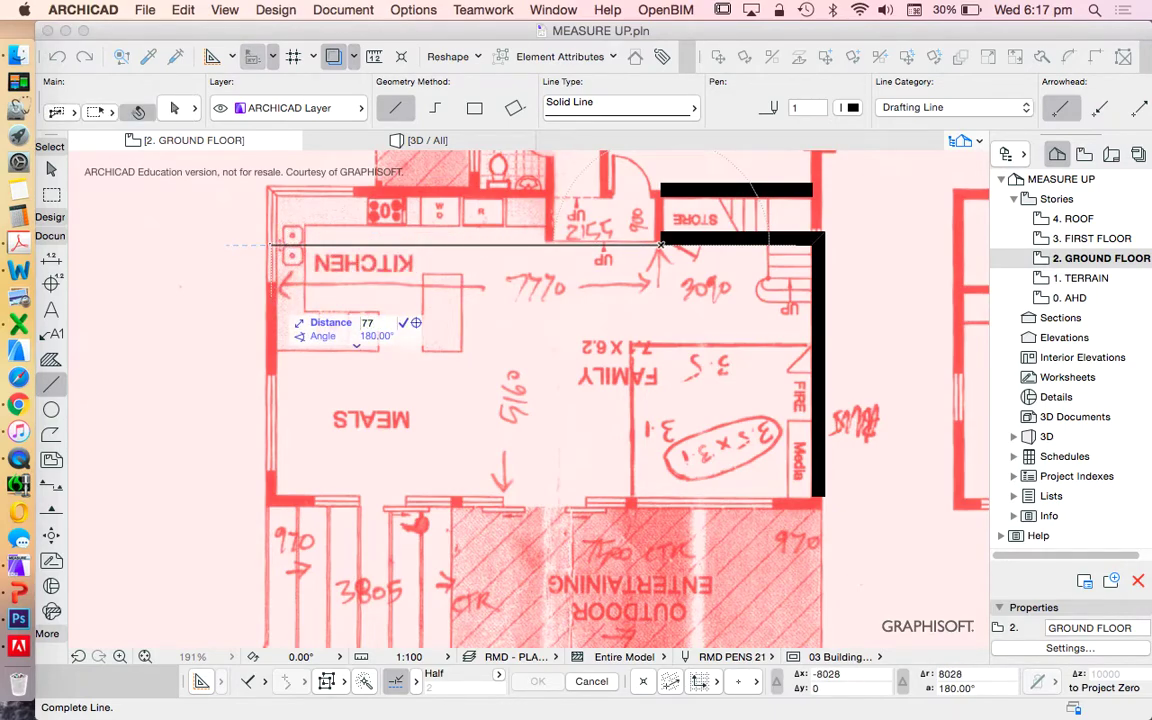
type("70")
key("Return")
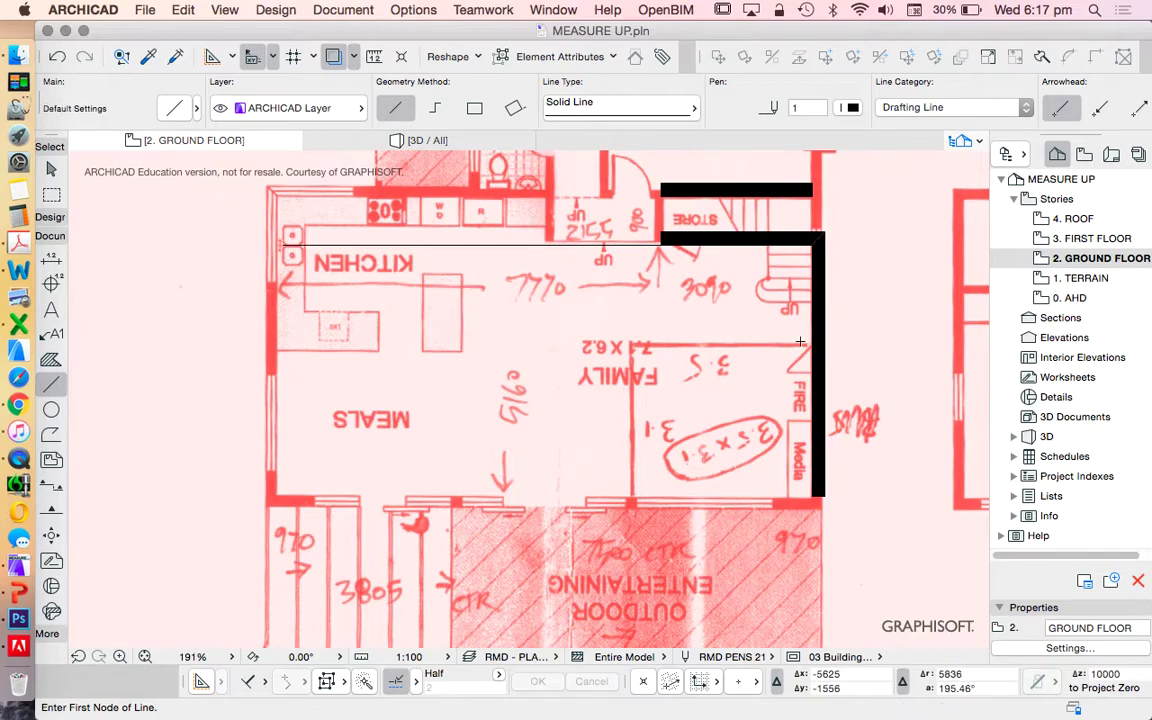
key("Escape")
Mirror a copy of the vertical wall beside Media to the outer side of the kitchen and meals rooms
left_click(814, 318)
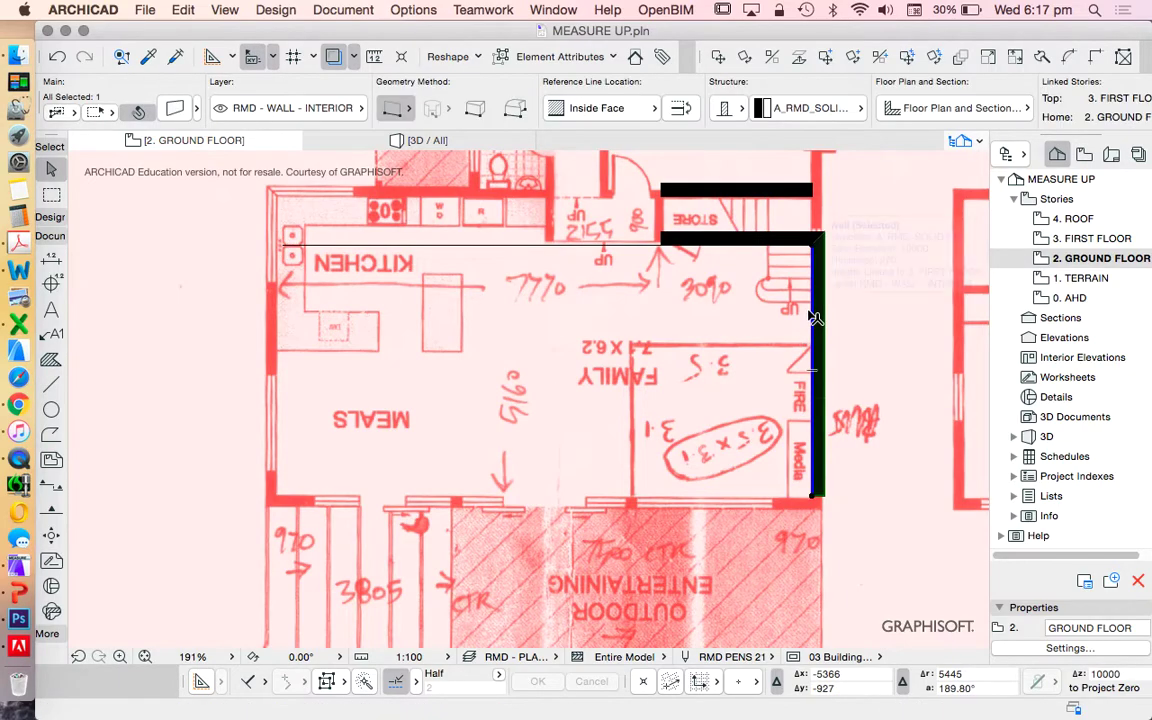
left_click(178, 10)
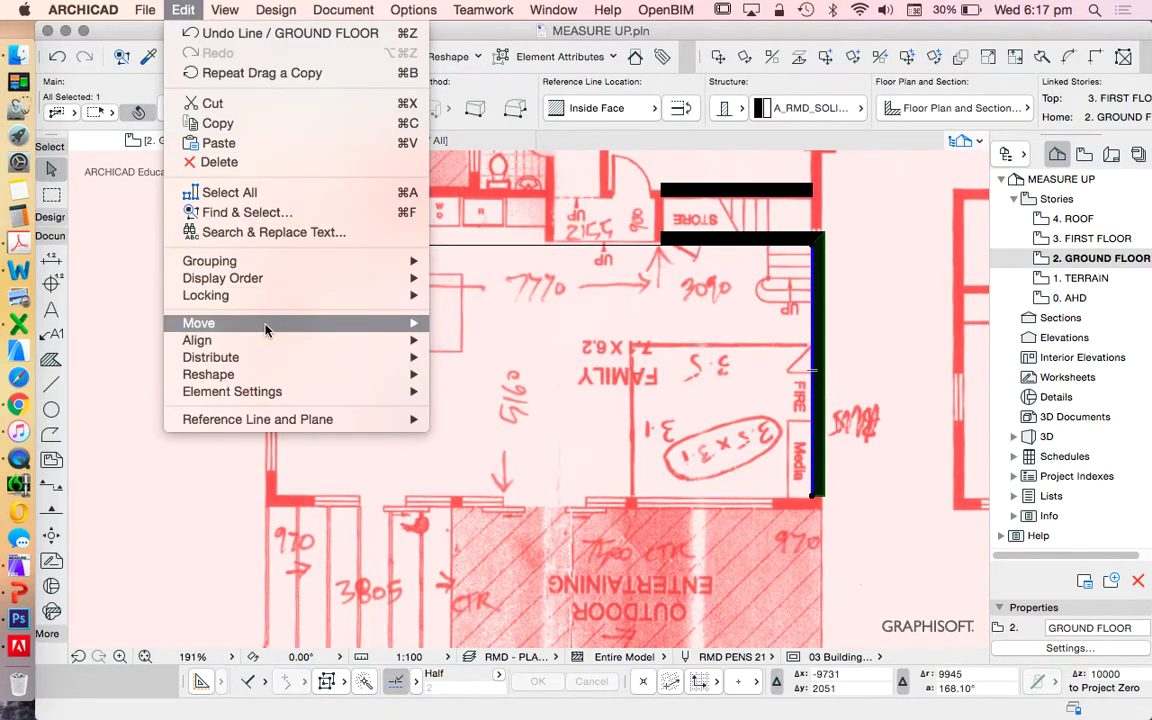
mouse_move(267, 324)
left_click(540, 454)
left_click(544, 347)
left_click(566, 535)
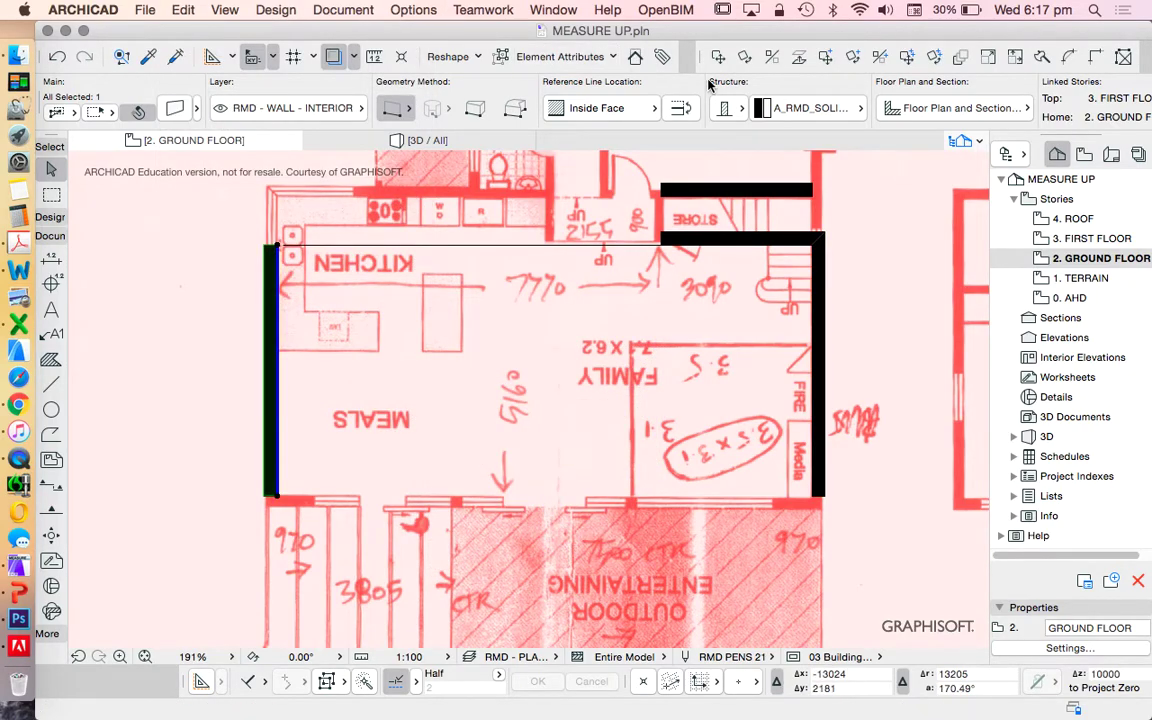
Move the mirrored wall so that its upper inner corner meets the kitchen end of the 7770 mm line
scroll(263, 270, "up", 3)
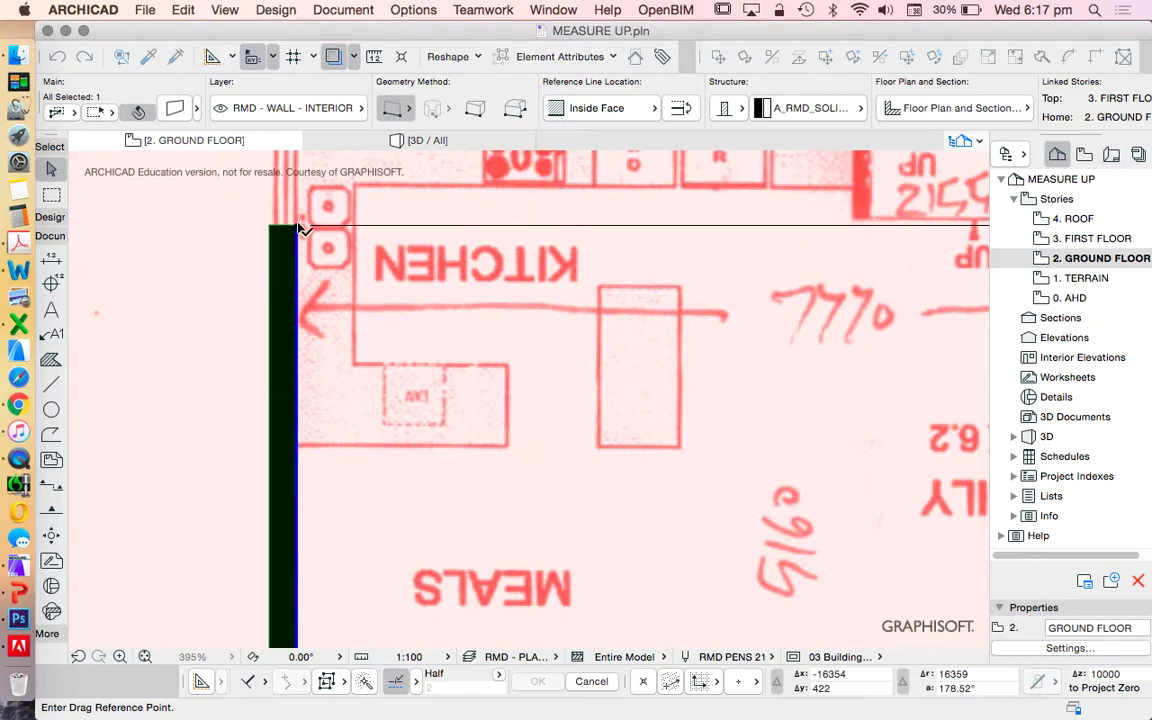
left_click(296, 226)
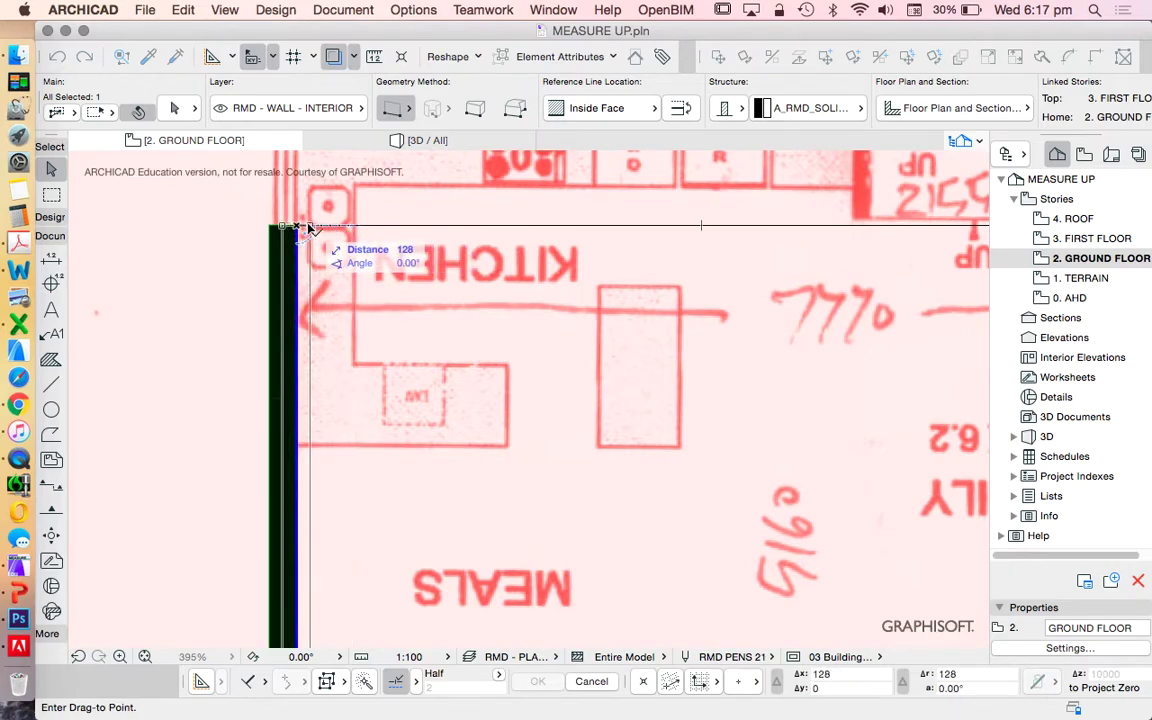
left_click(316, 231)
scroll(452, 364, "down", 5)
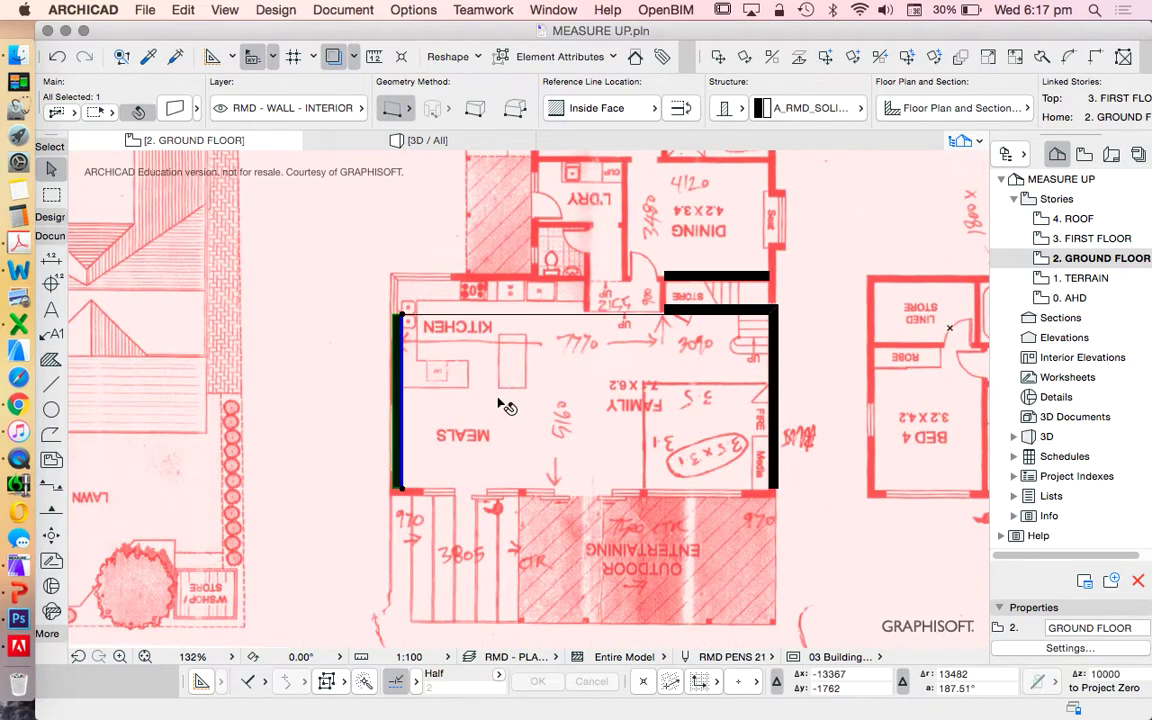
left_click(467, 354)
scroll(614, 302, "up", 3)
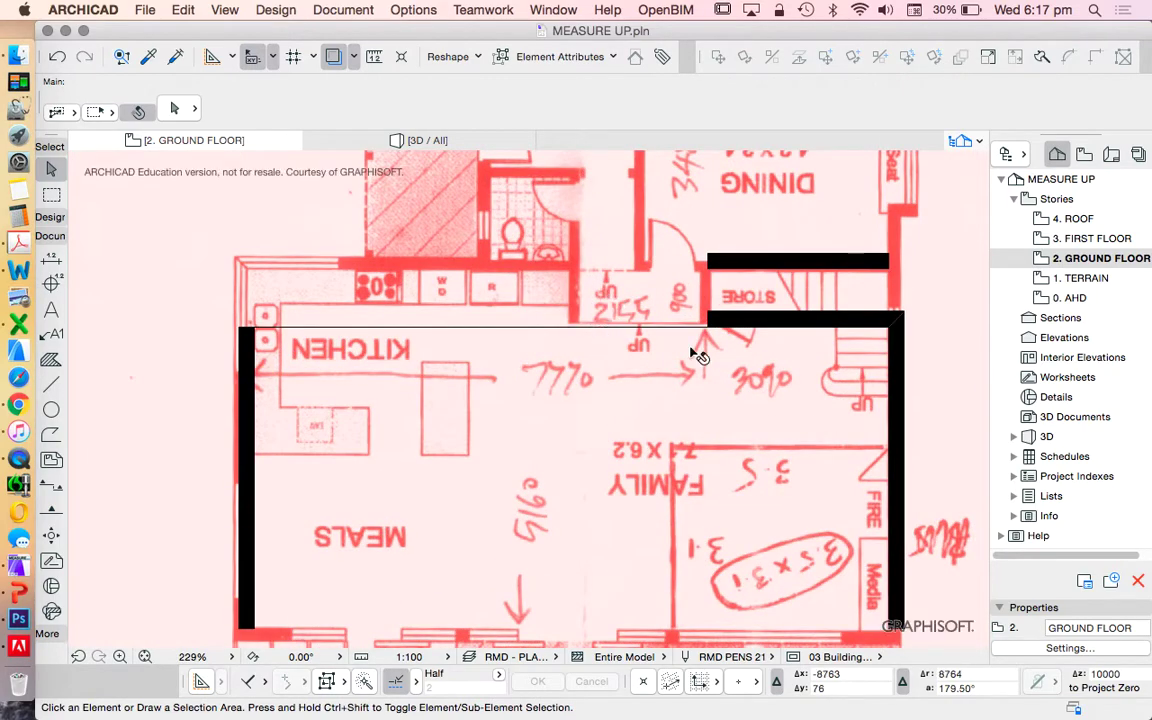
scroll(694, 350, "down", 2)
left_click(51, 385)
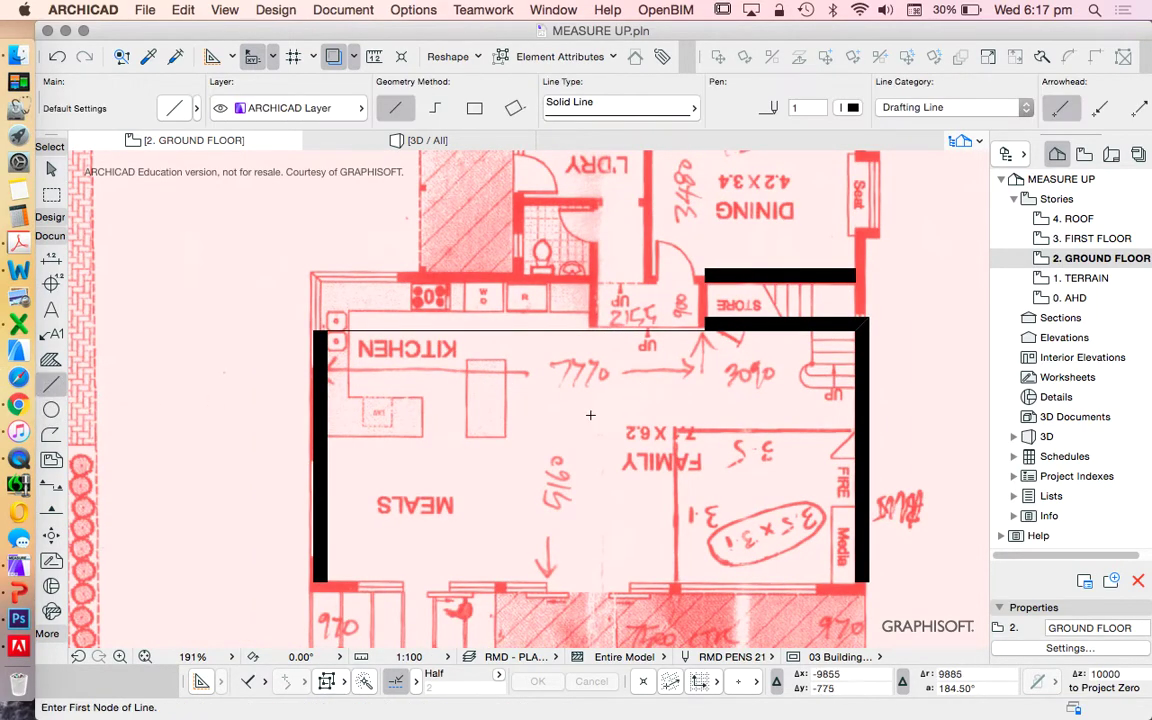
scroll(610, 402, "down", 4)
scroll(657, 381, "up", 2)
scroll(657, 381, "up", 2)
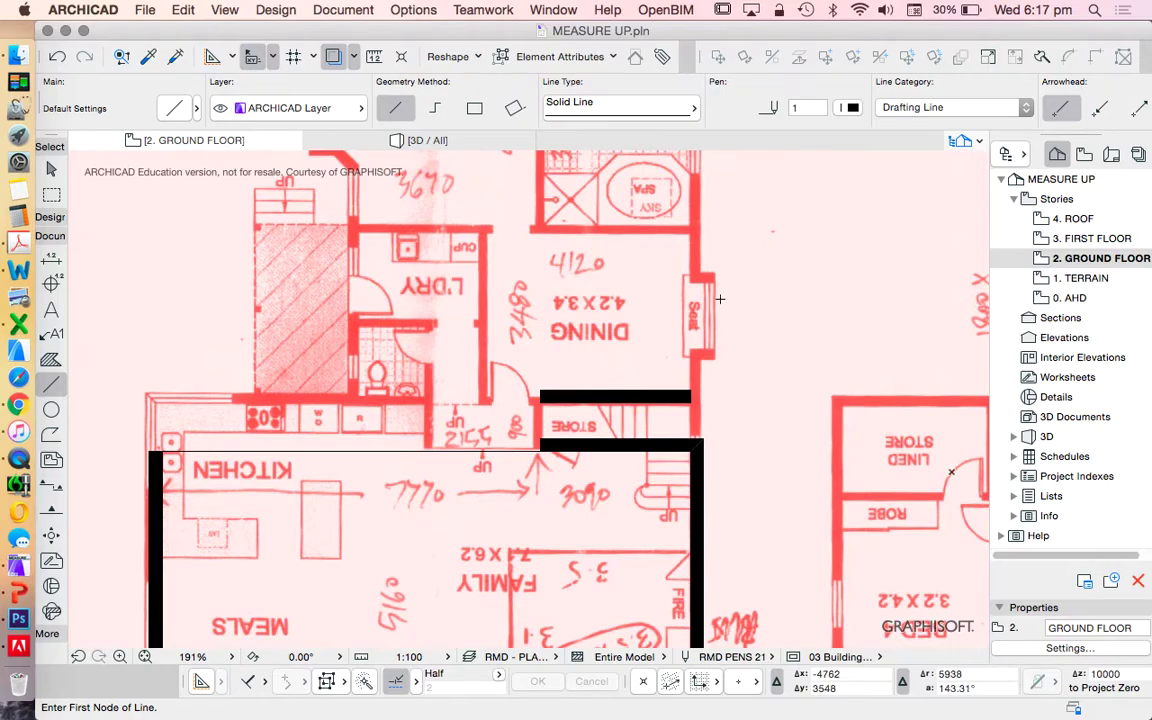
scroll(718, 300, "down", 3)
scroll(656, 407, "up", 3)
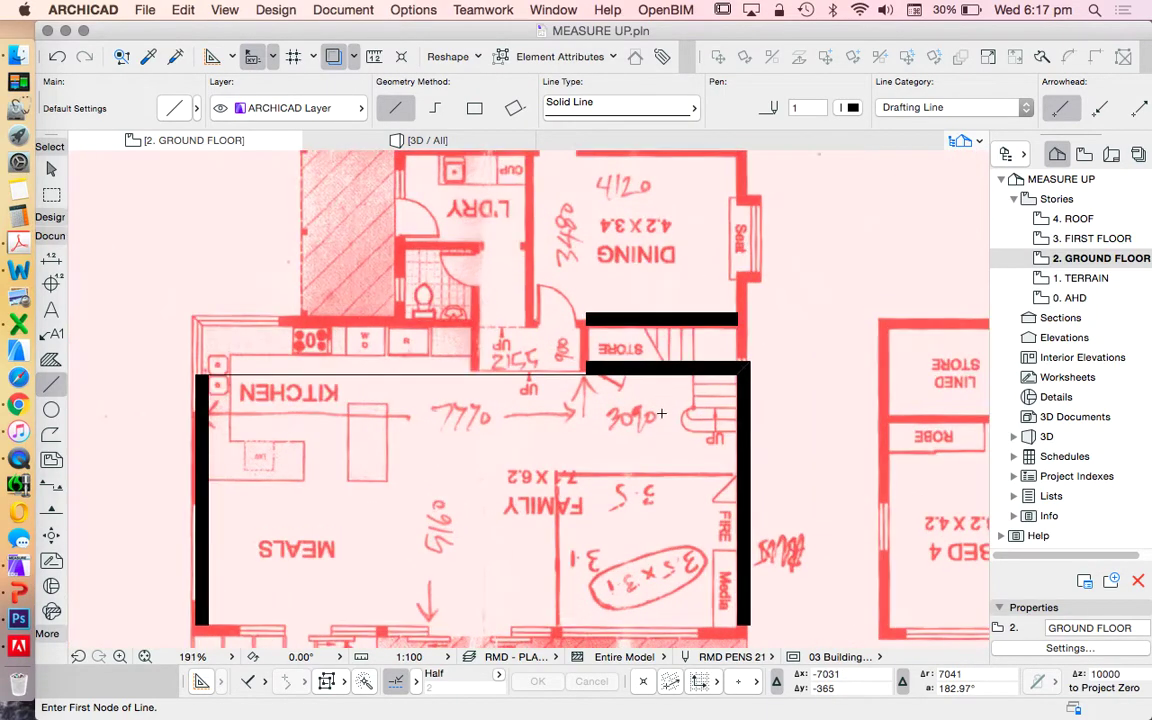
key("Escape")
Set the thickness of the wall between the store and the dining room to 110 mm
left_click(635, 319)
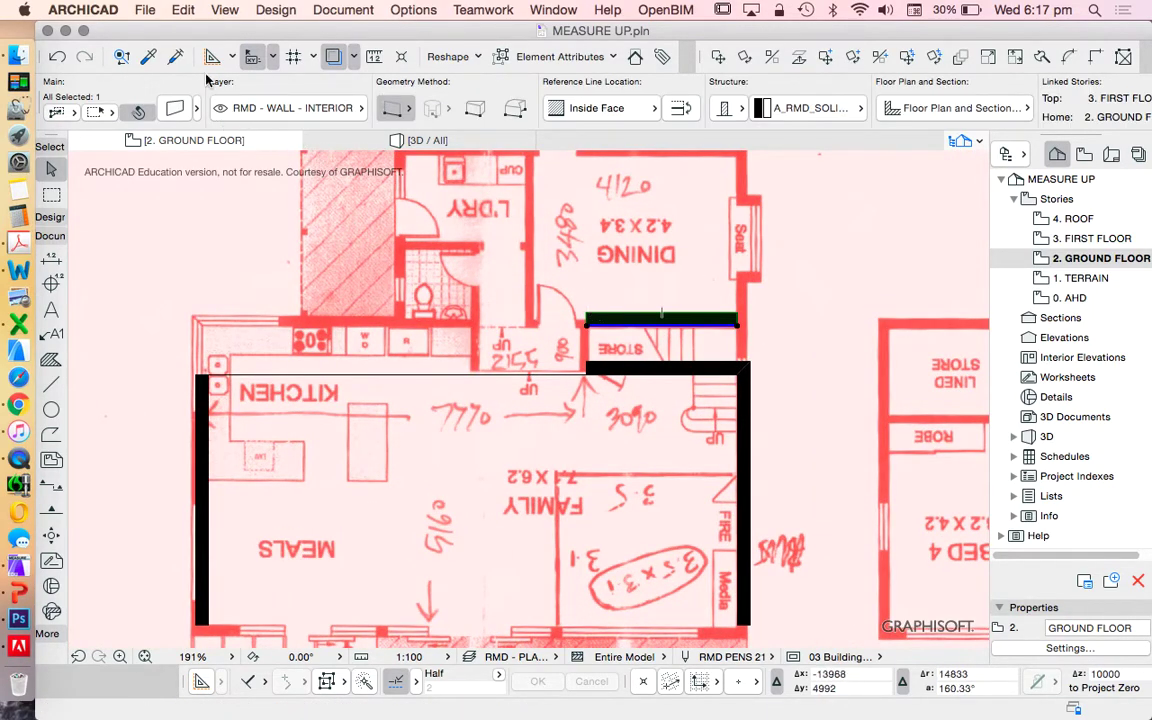
left_click(173, 108)
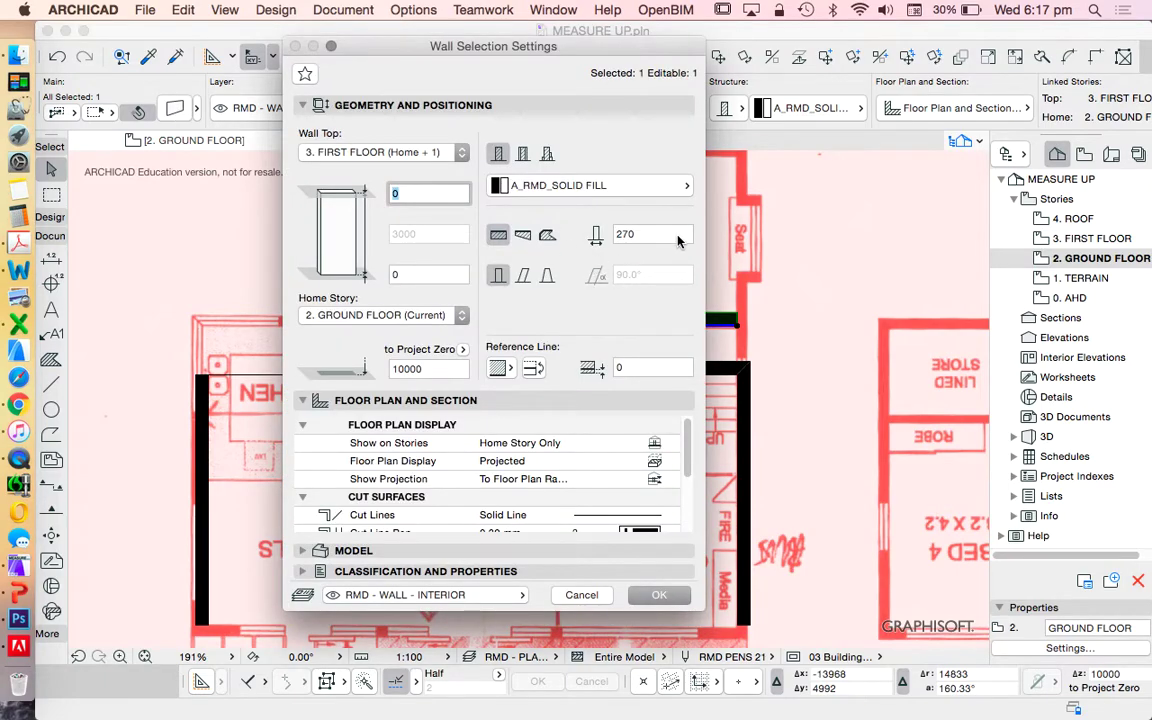
left_click(677, 236)
type("110")
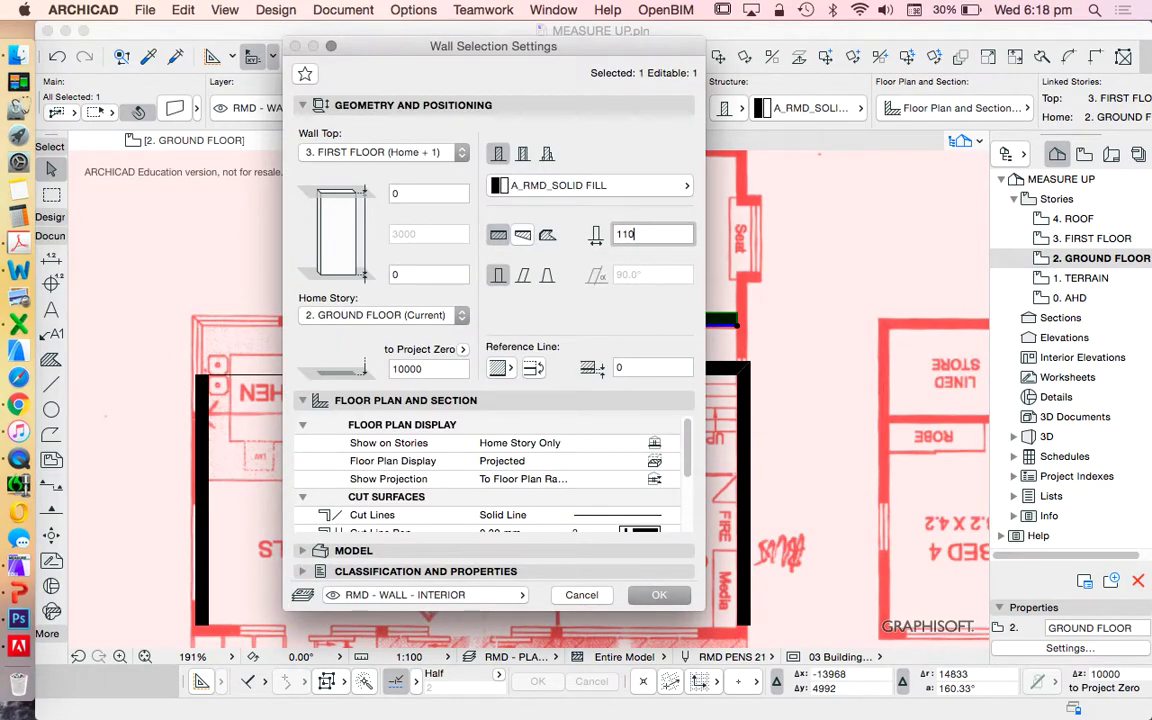
key("Return")
key("Escape")
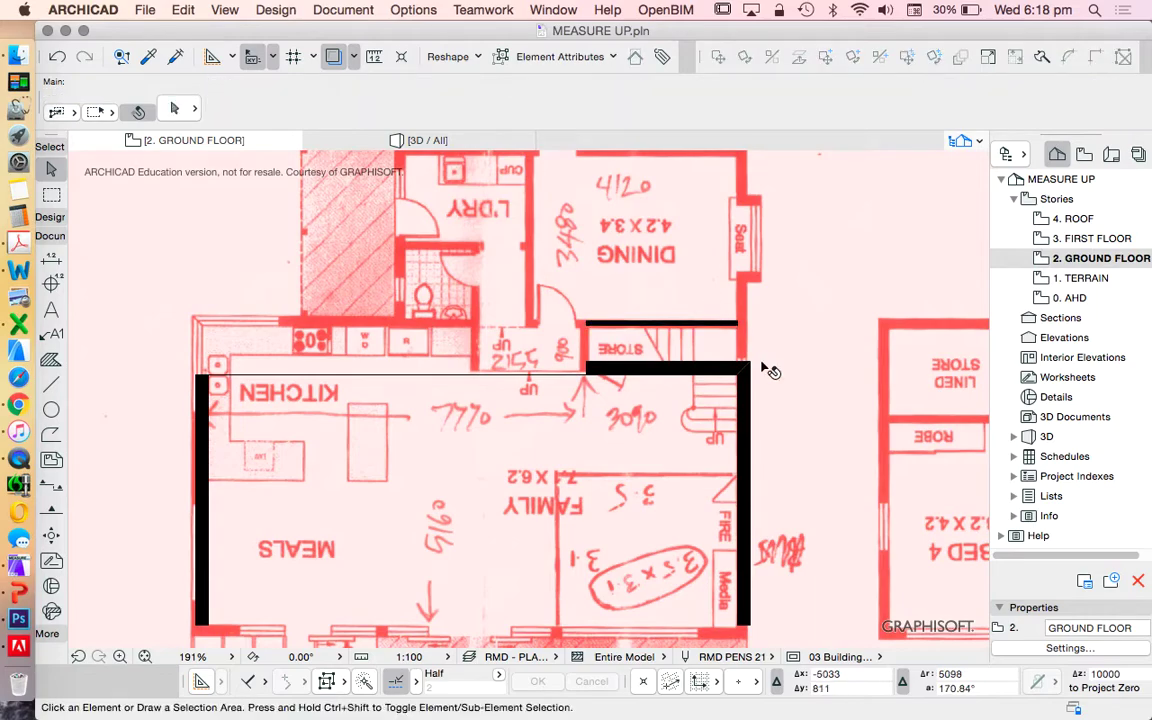
Draw a 2155 mm horizontal line from the store-side end corner of the thick wall across the passage towards the kitchen
scroll(590, 354, "up", 3)
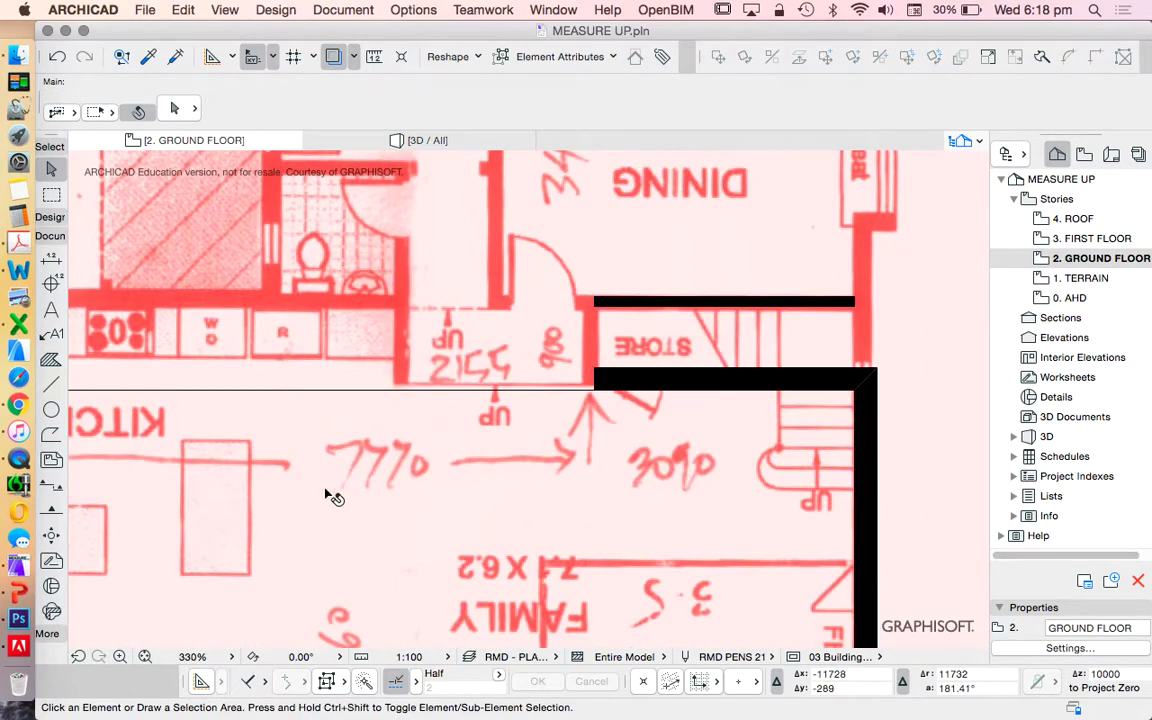
left_click(51, 384)
scroll(533, 367, "up", 1)
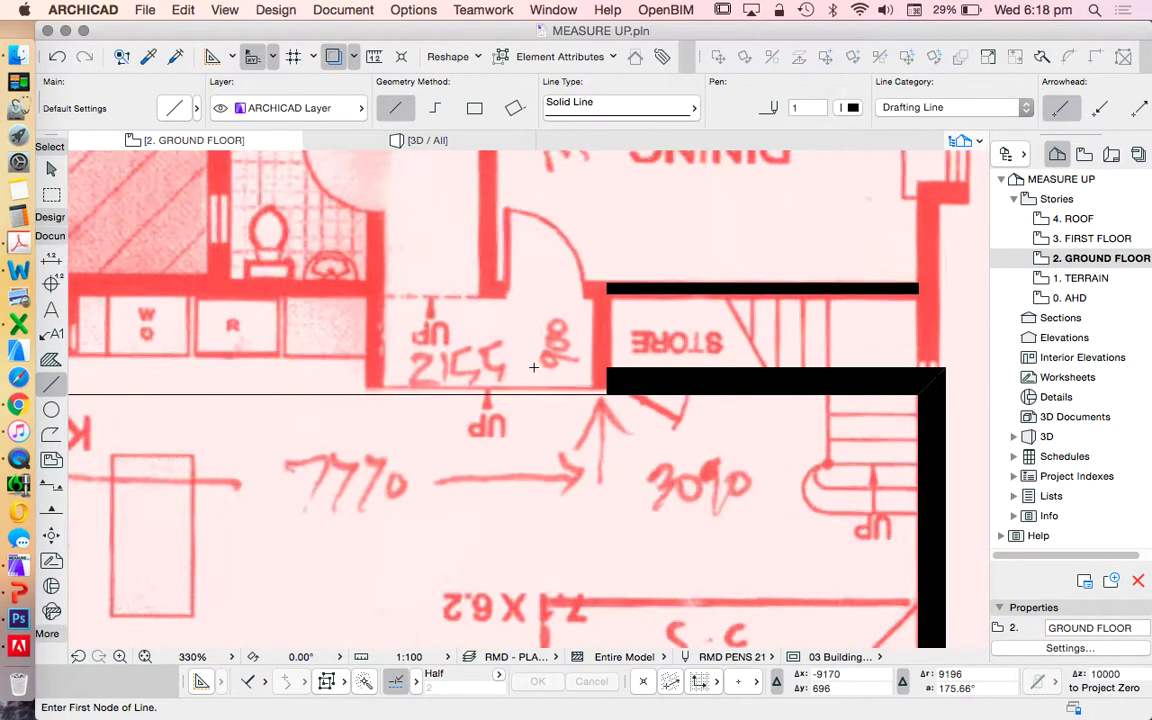
scroll(540, 350, "up", 2)
left_click(638, 368)
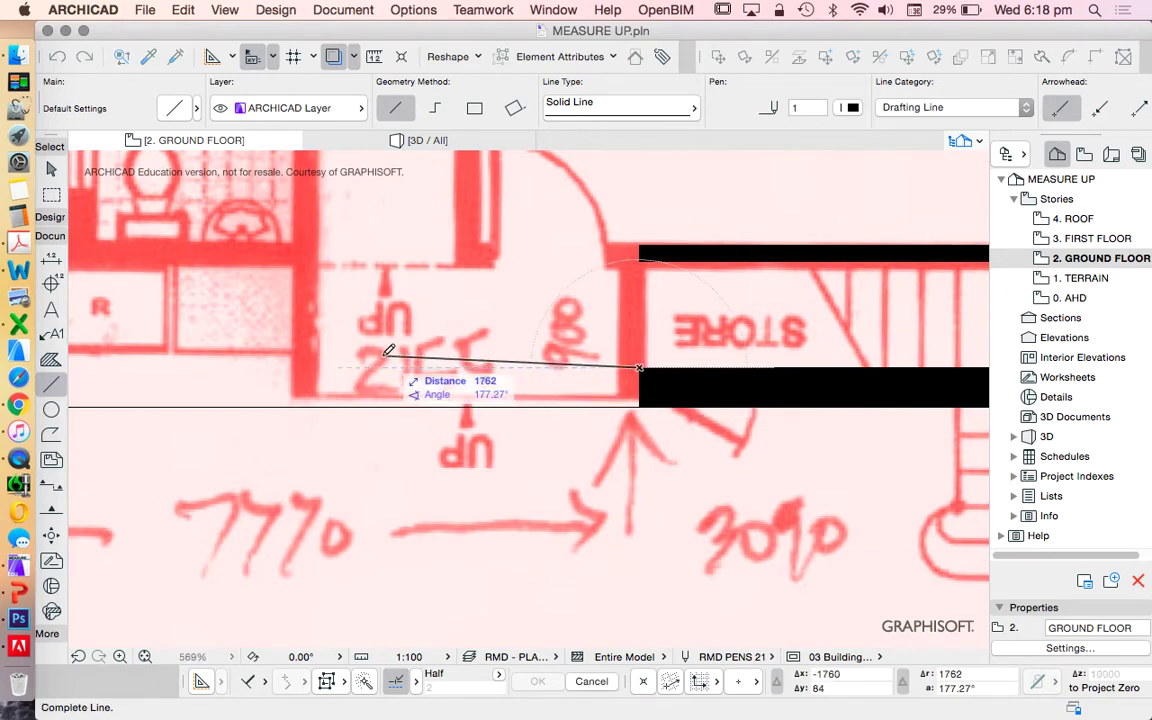
type("2155")
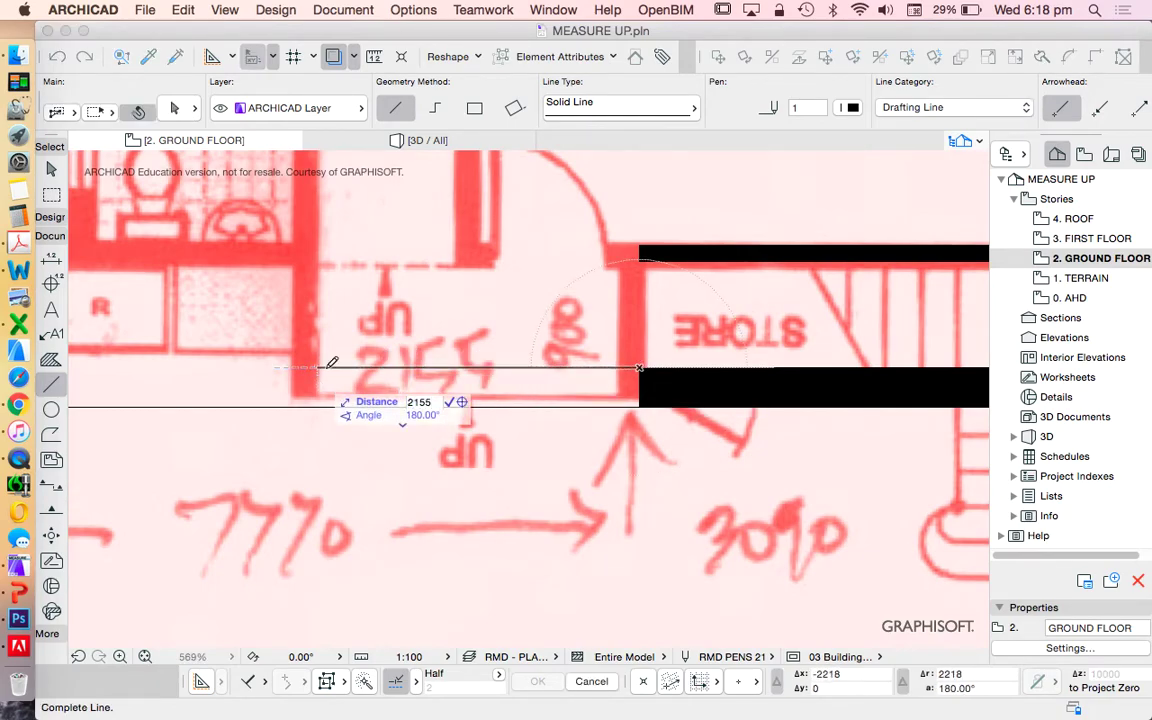
key("Return")
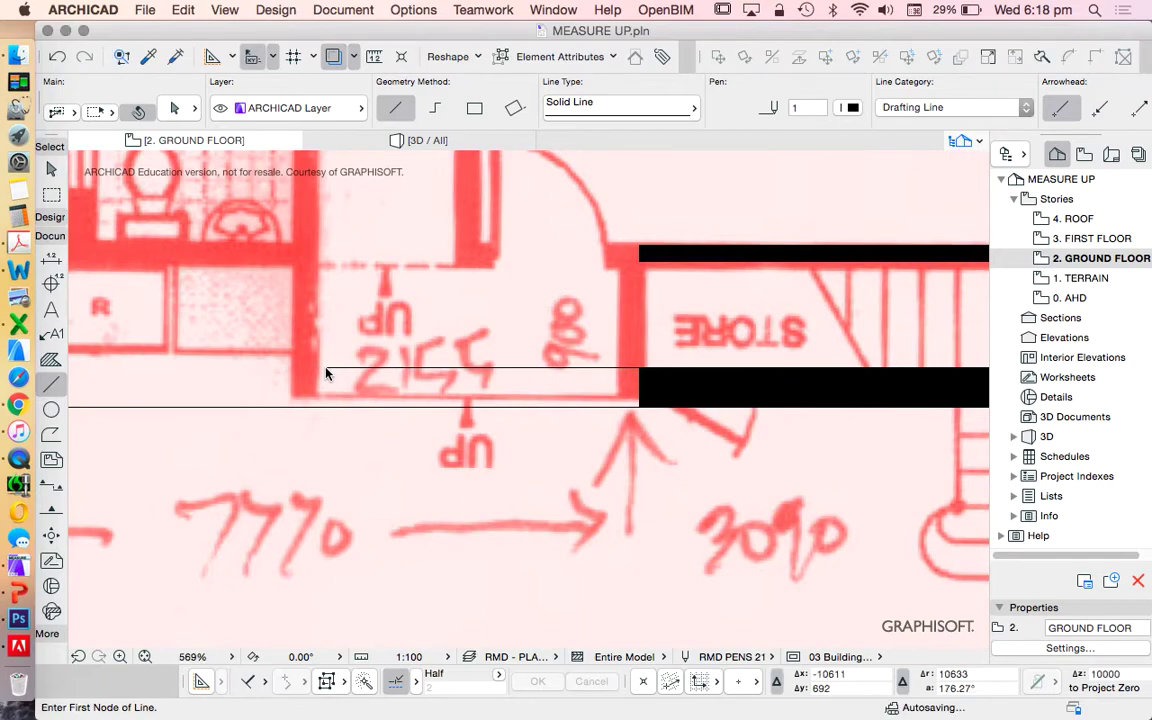
key("Escape")
Using the 110 mm wall's settings, draw a vertical wall about 3080 mm long from the 2155 mm line's end up to the laundry, with its thickness on the kitchen side
left_click(651, 257, "alt")
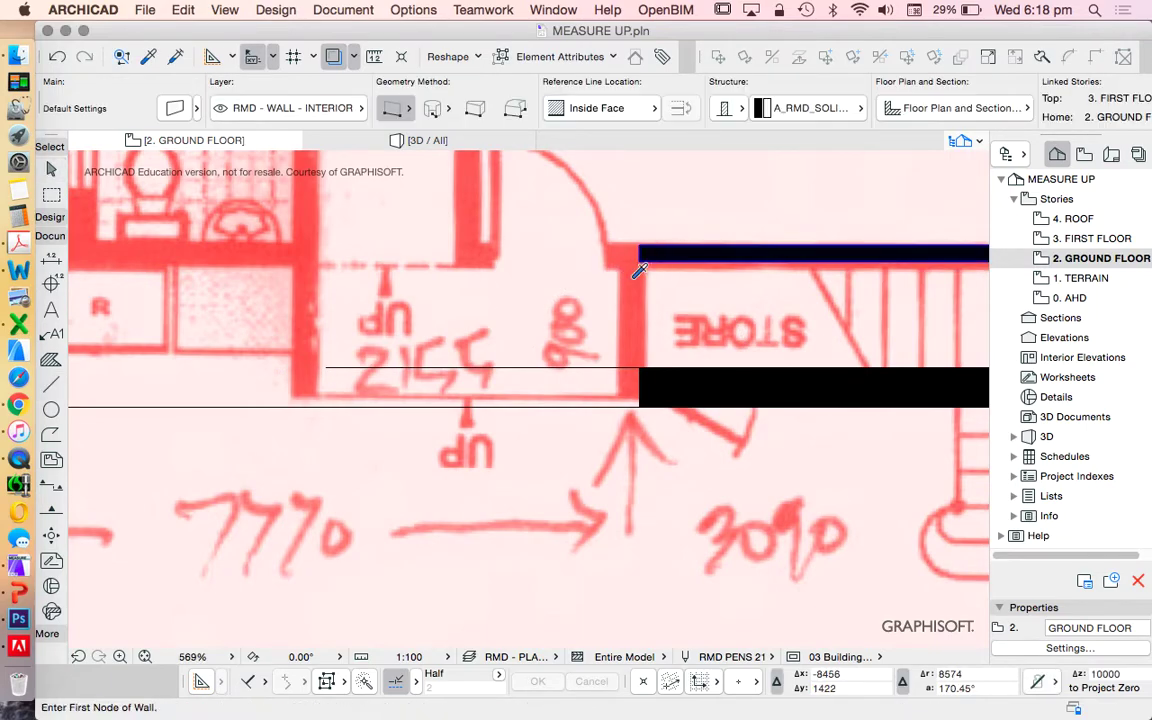
left_click(327, 367)
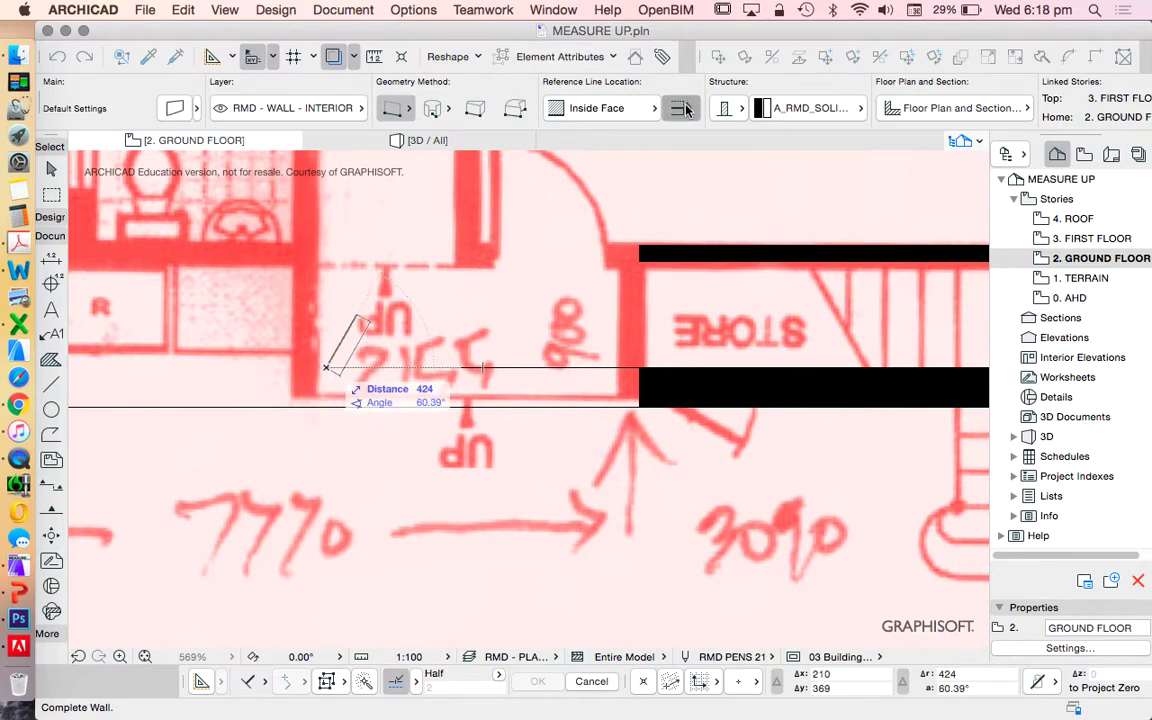
scroll(329, 345, "down", 2)
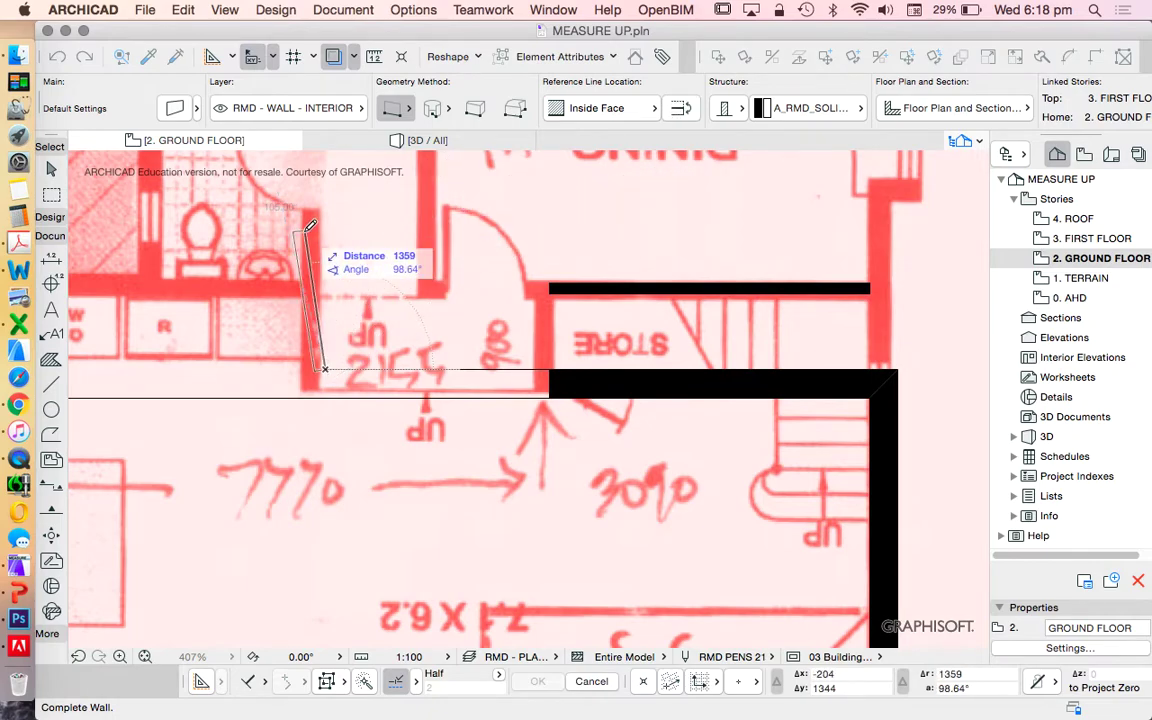
scroll(323, 178, "down", 10)
scroll(335, 450, "up", 5)
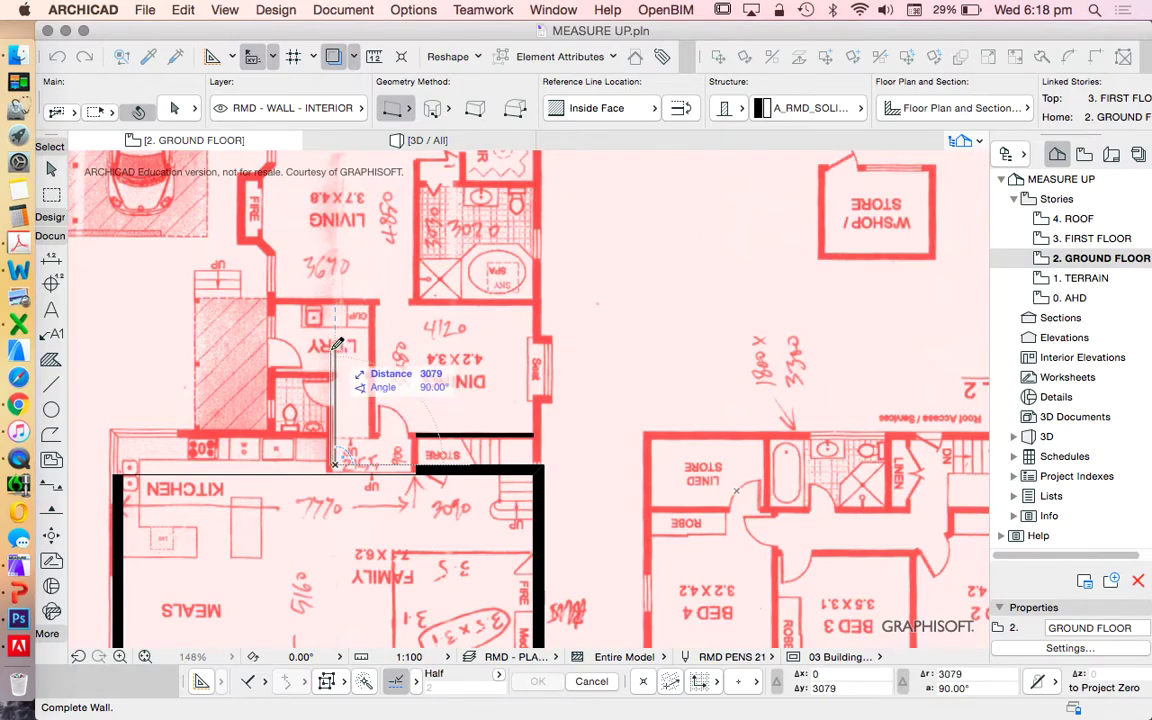
left_click(337, 345)
Draw a 4120 mm vertical line from the midpoint of the 110 mm store wall's dining-side face up through the dining room
scroll(400, 360, "down", 3)
scroll(481, 385, "up", 2)
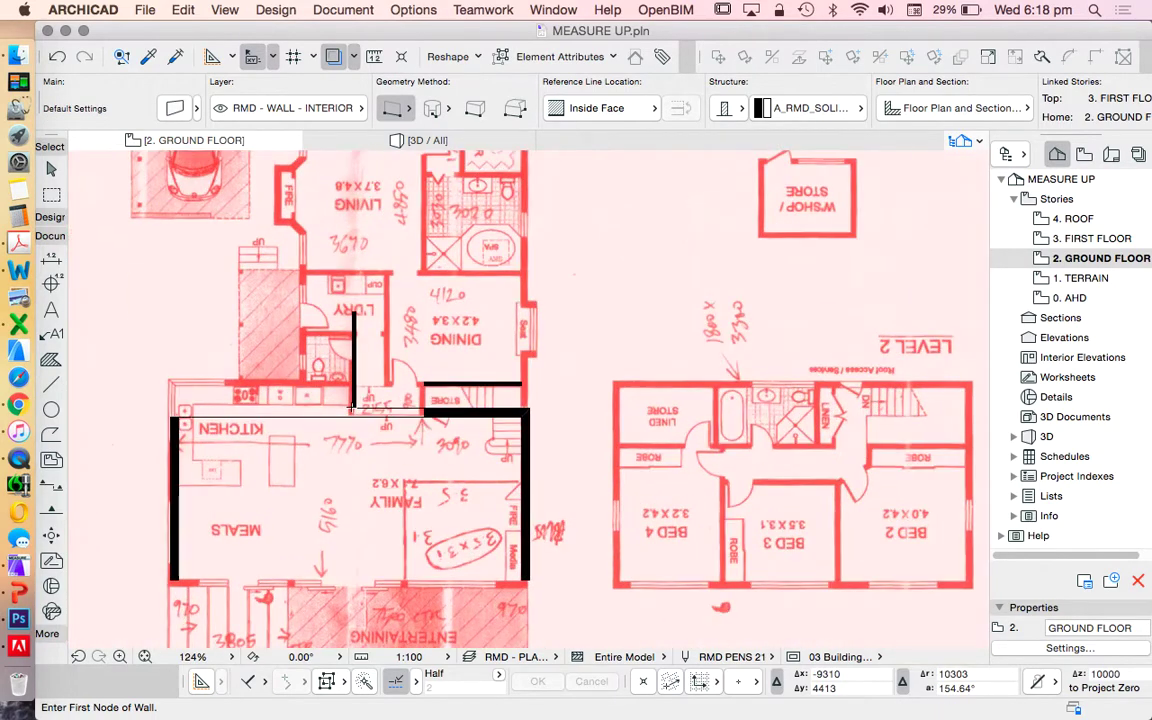
scroll(406, 349, "down", 2)
scroll(319, 371, "up", 2)
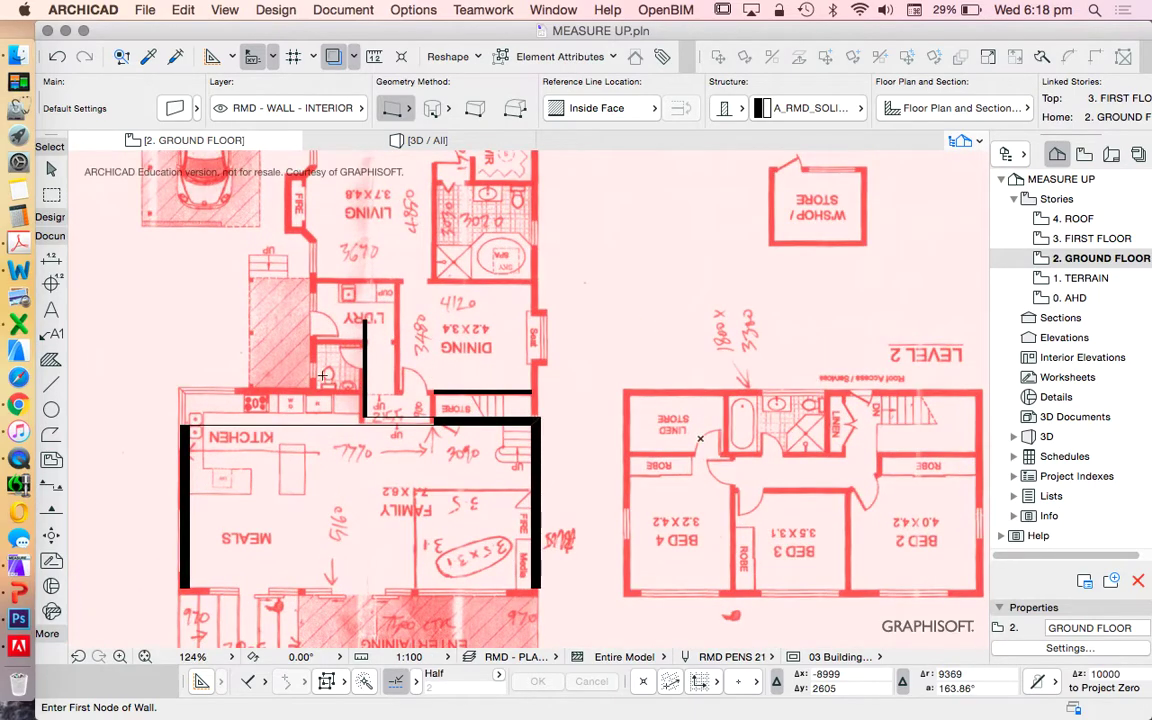
scroll(365, 385, "up", 3)
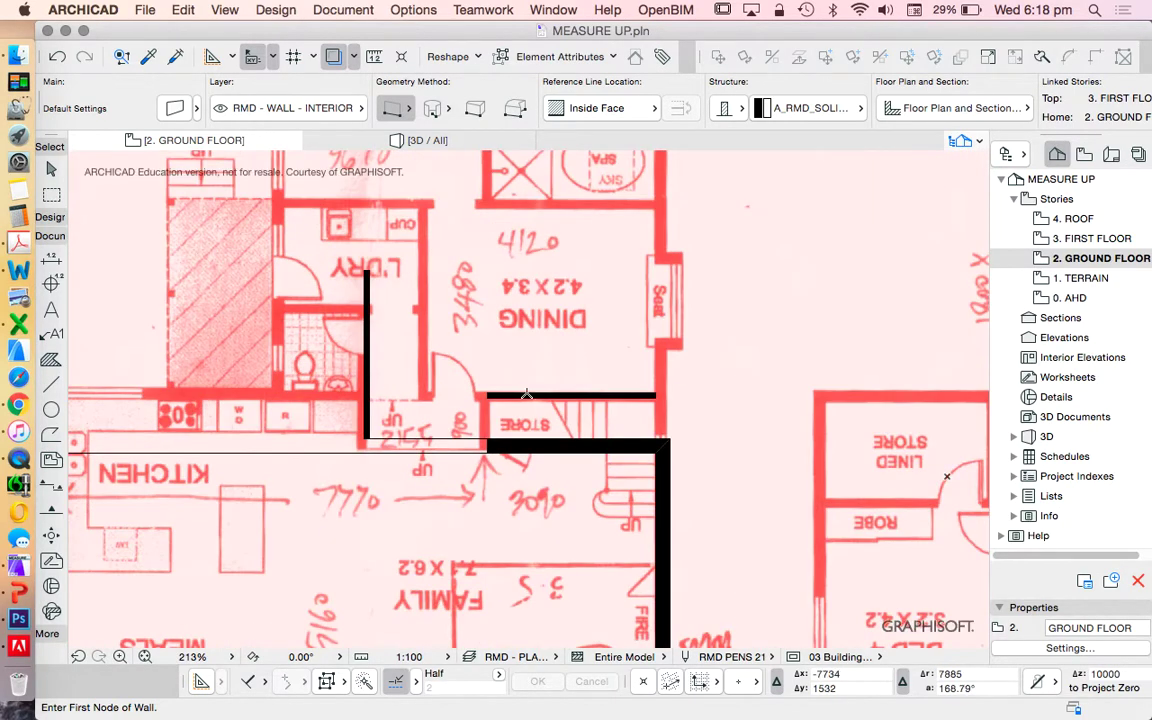
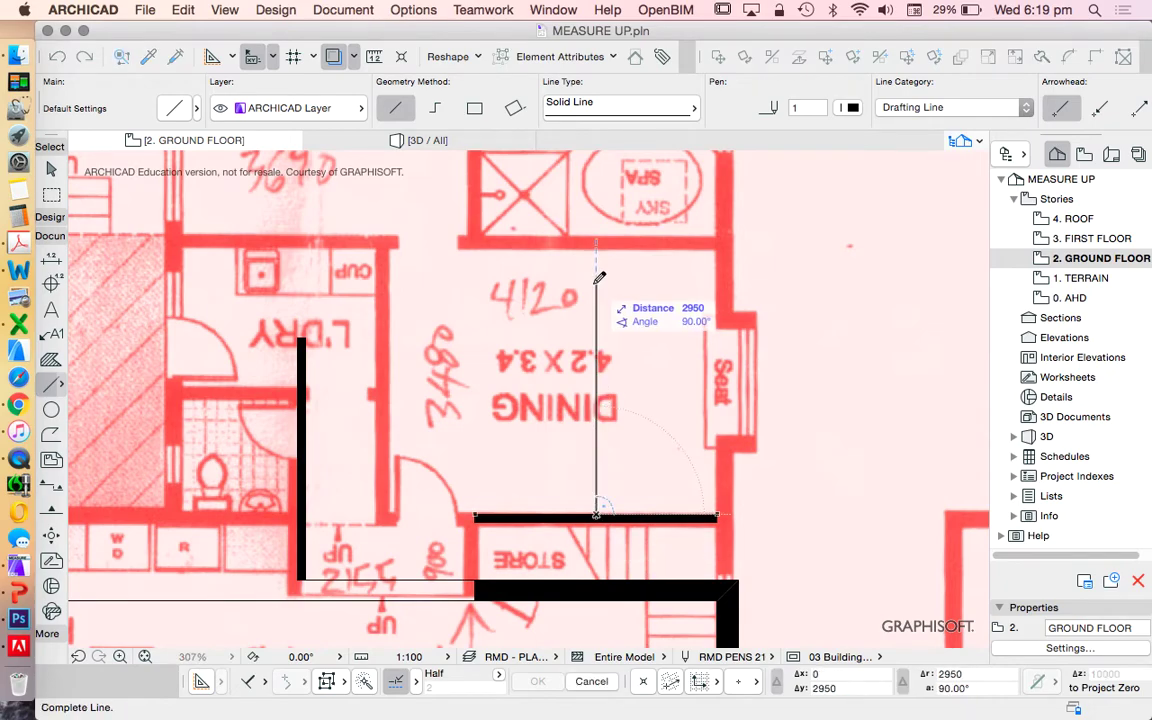
key("Tab")
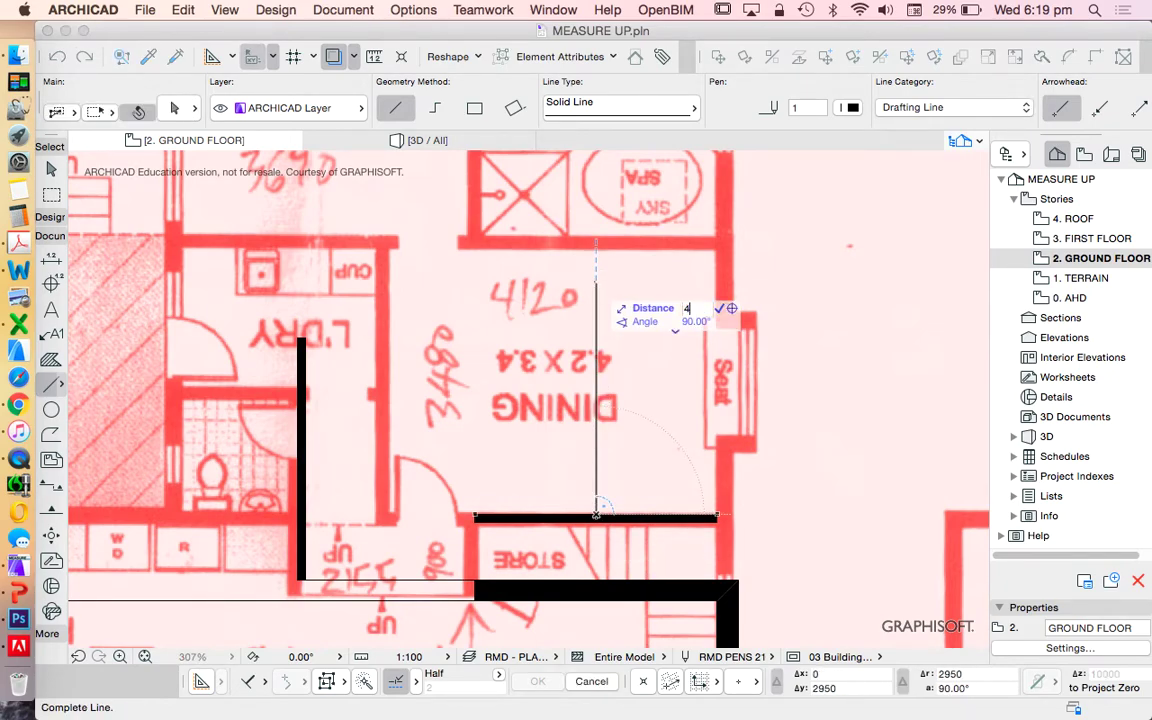
type("4120")
key("Return")
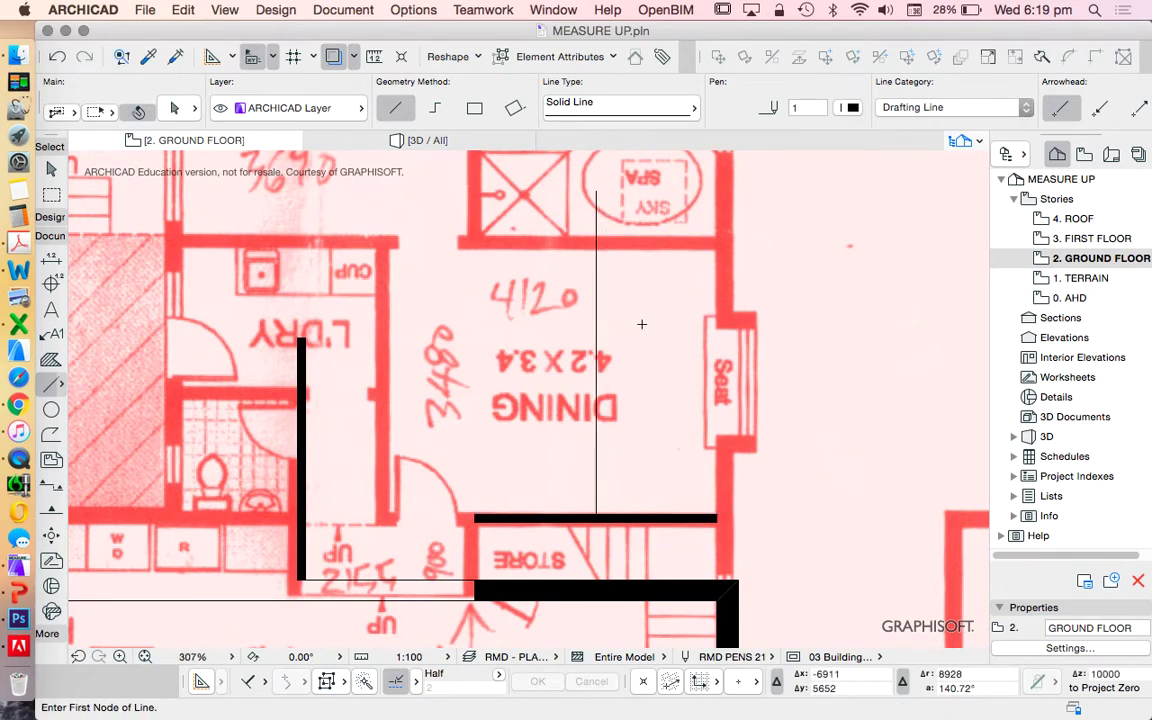
scroll(578, 428, "down", 3)
scroll(609, 456, "up", 2)
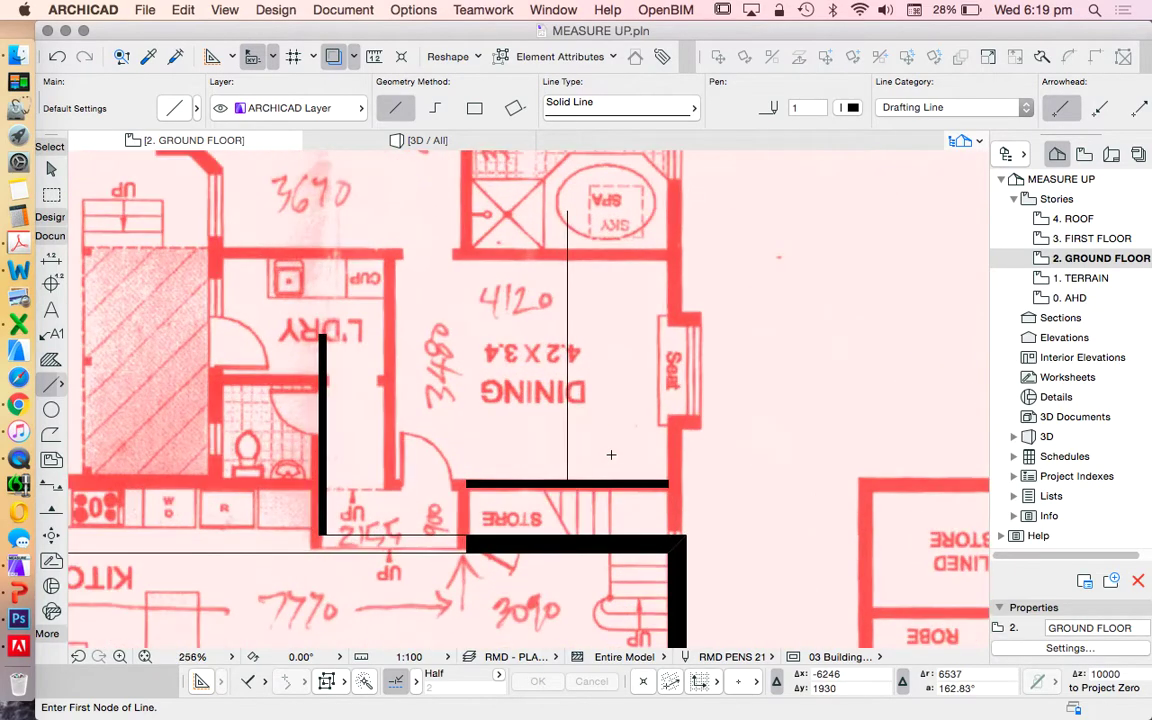
key("Escape")
left_click(593, 484)
key("Escape")
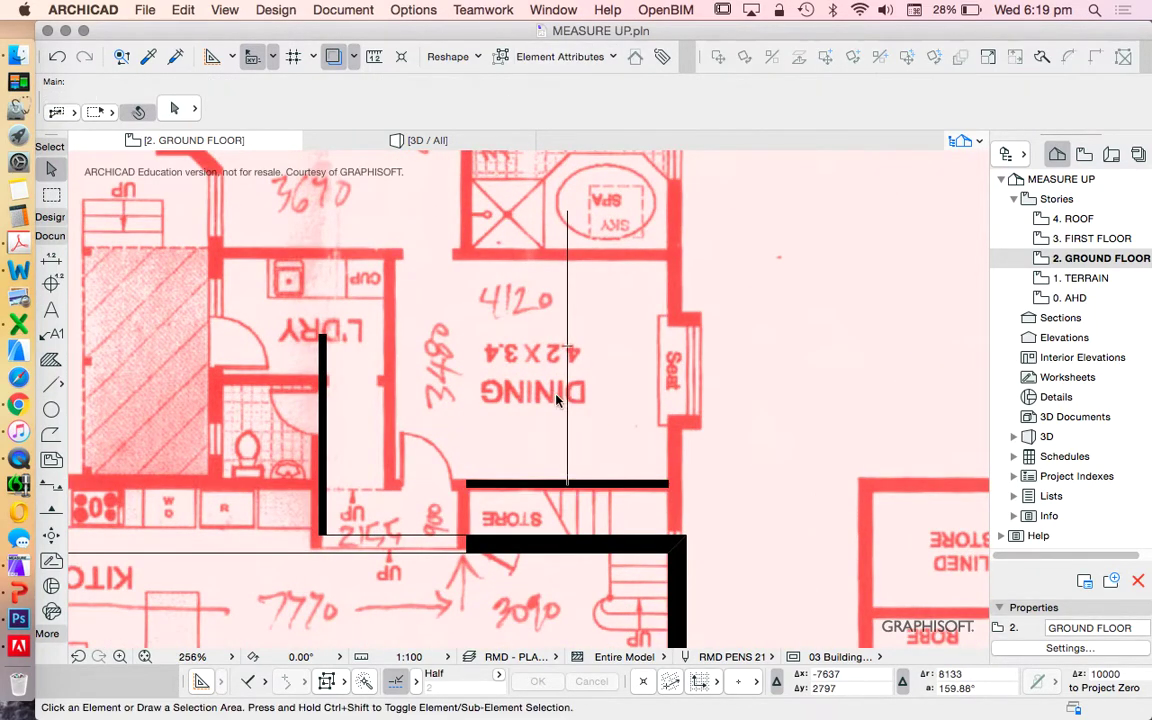
Delete the 4120 mm vertical line running up through the dining room
left_click(567, 410, "alt")
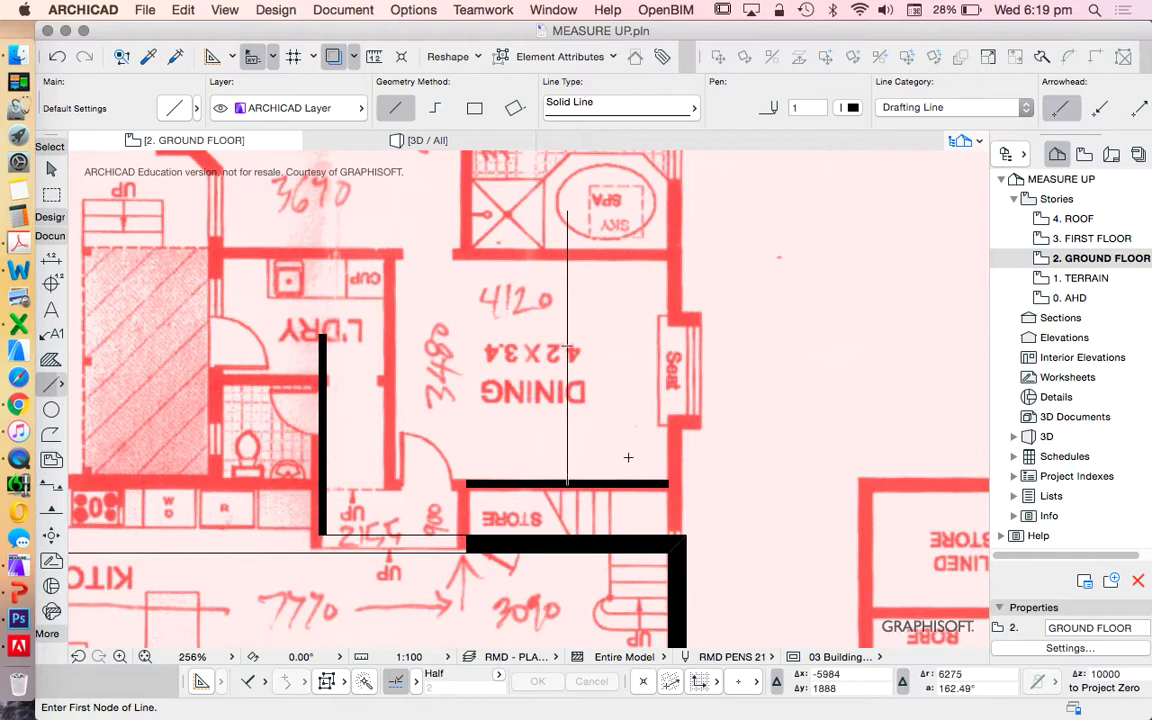
key("Escape")
left_click(568, 437)
key("Delete")
Draw a 3480 mm vertical line from the dining-side face of the 110 mm store wall up through the dining room
left_click(50, 384)
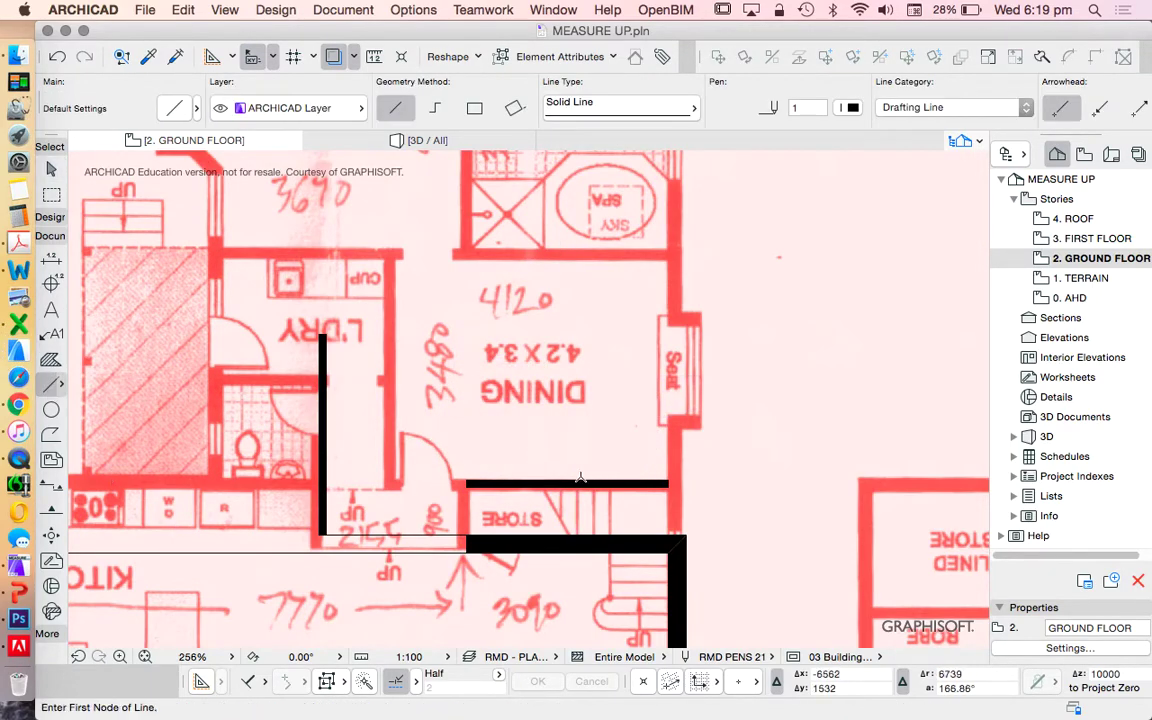
left_click(547, 479)
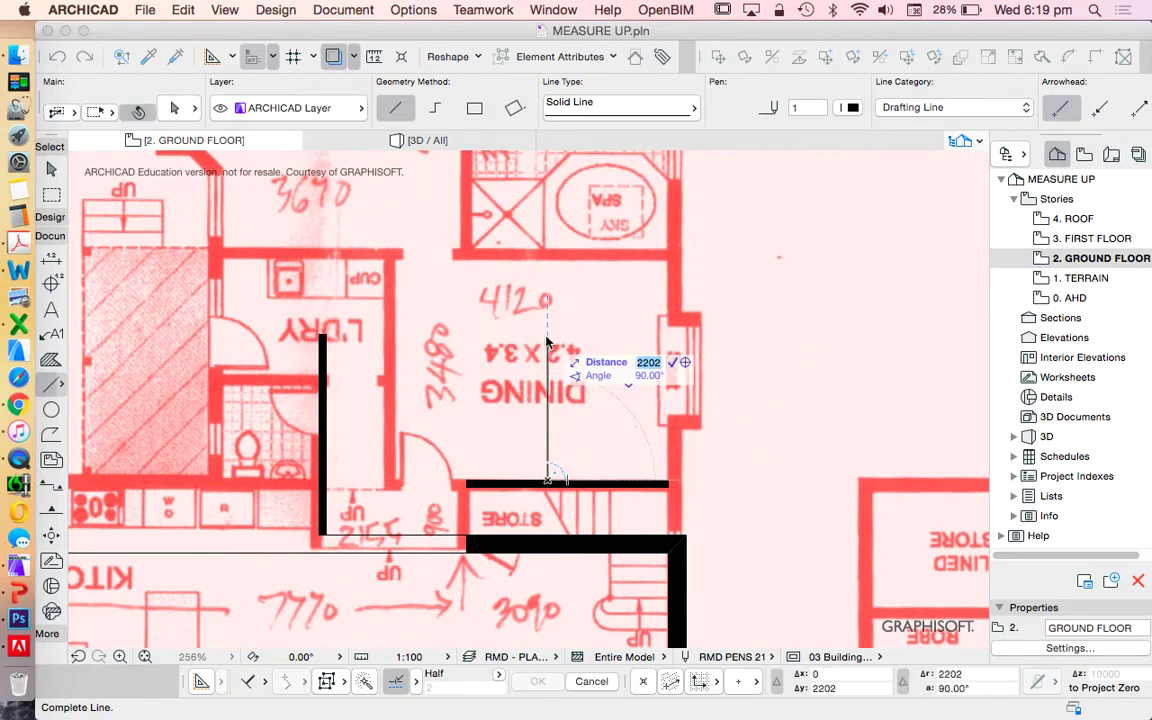
left_click(548, 254)
key("Escape")
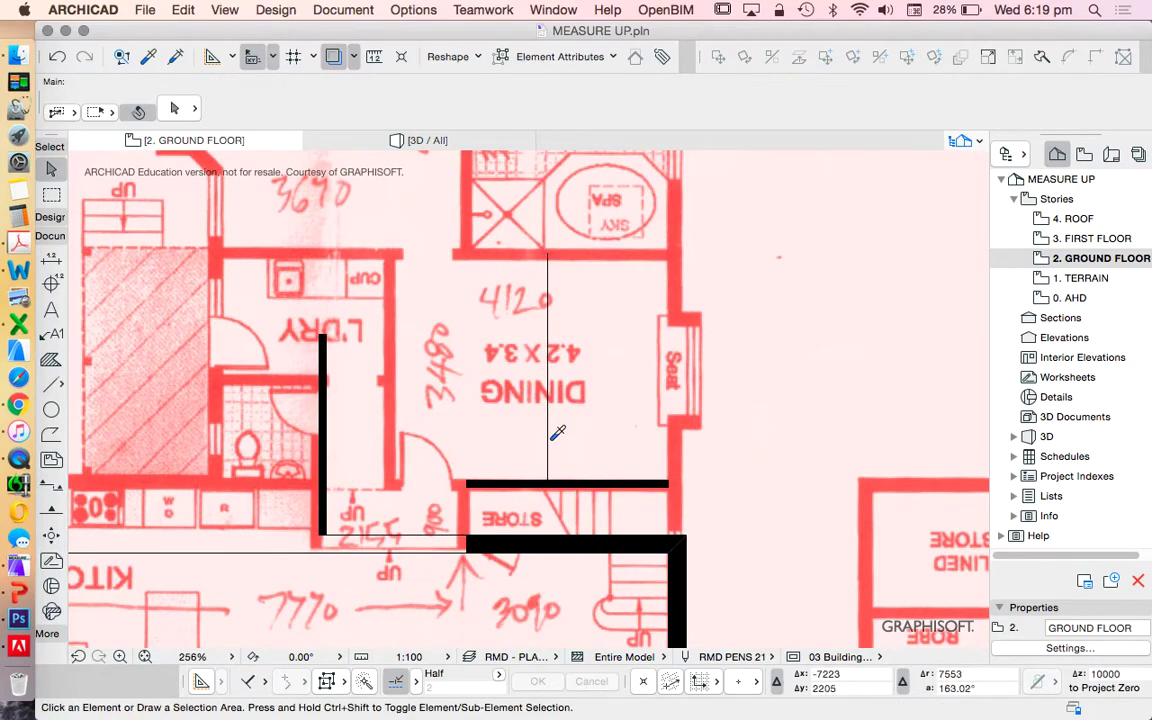
Stretch the thick outer wall beside the stairs upwards past the dining room to alongside the spa
left_click(680, 570)
left_click(668, 549)
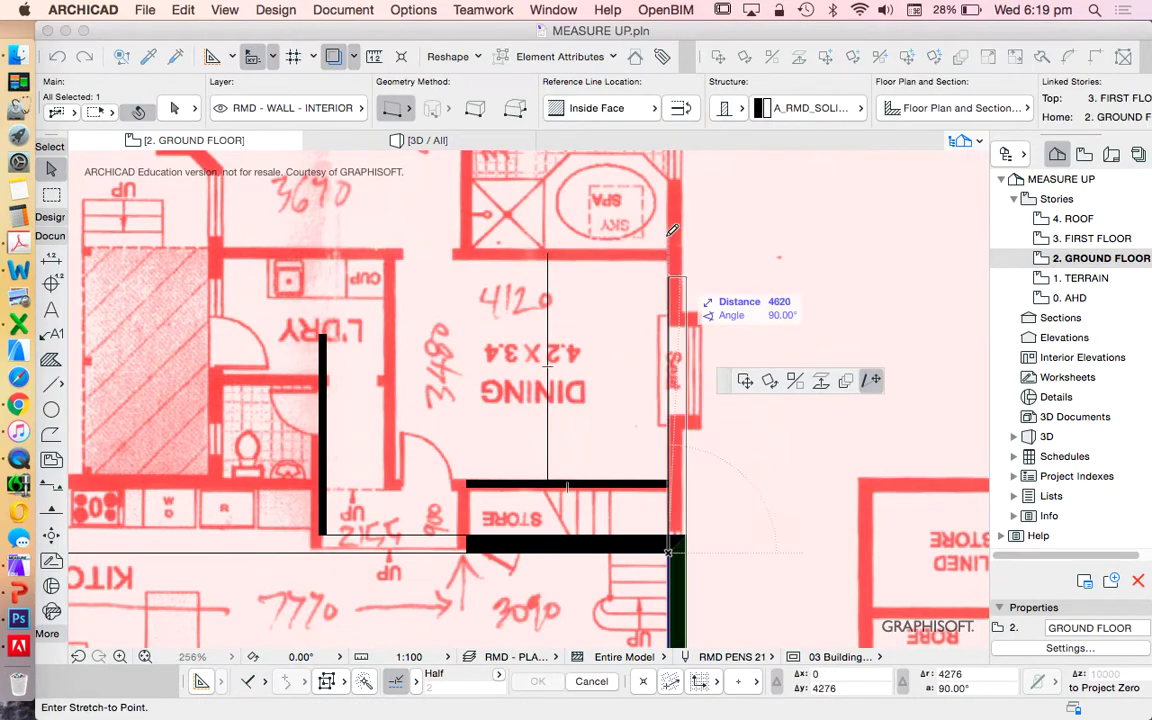
left_click(660, 171)
key("Escape")
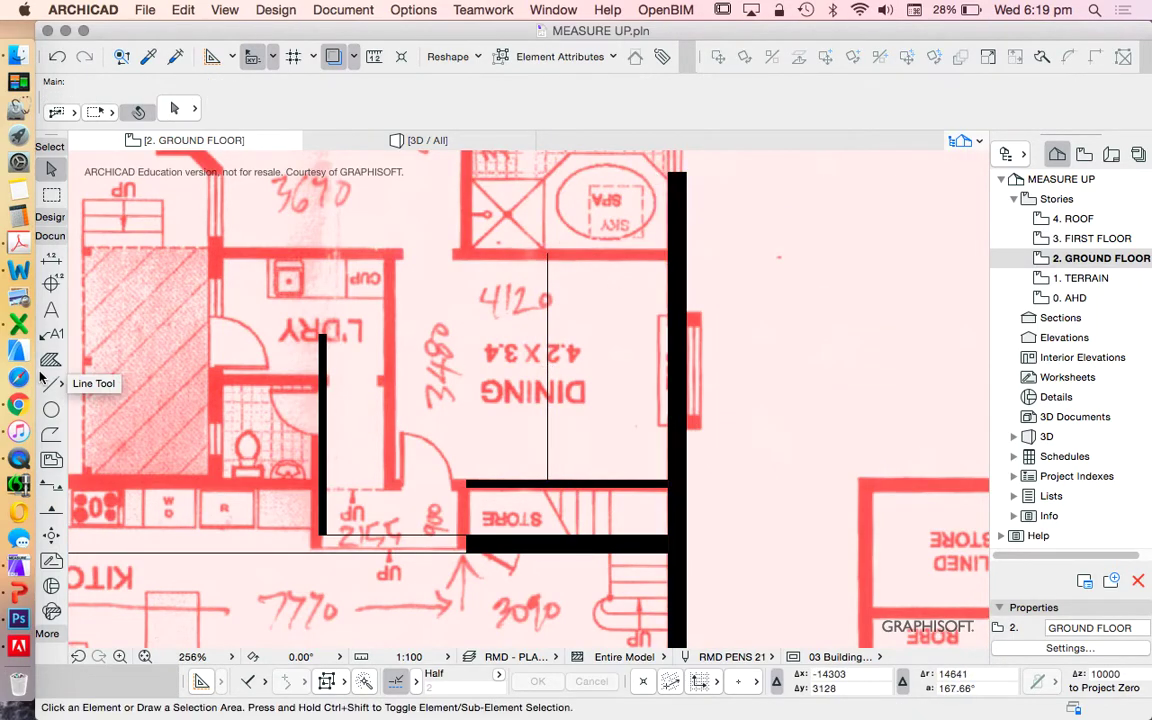
Draw a 4120 mm horizontal line from the thick outer wall's inner face across the dining room towards the laundry
left_click(51, 384)
left_click(667, 448)
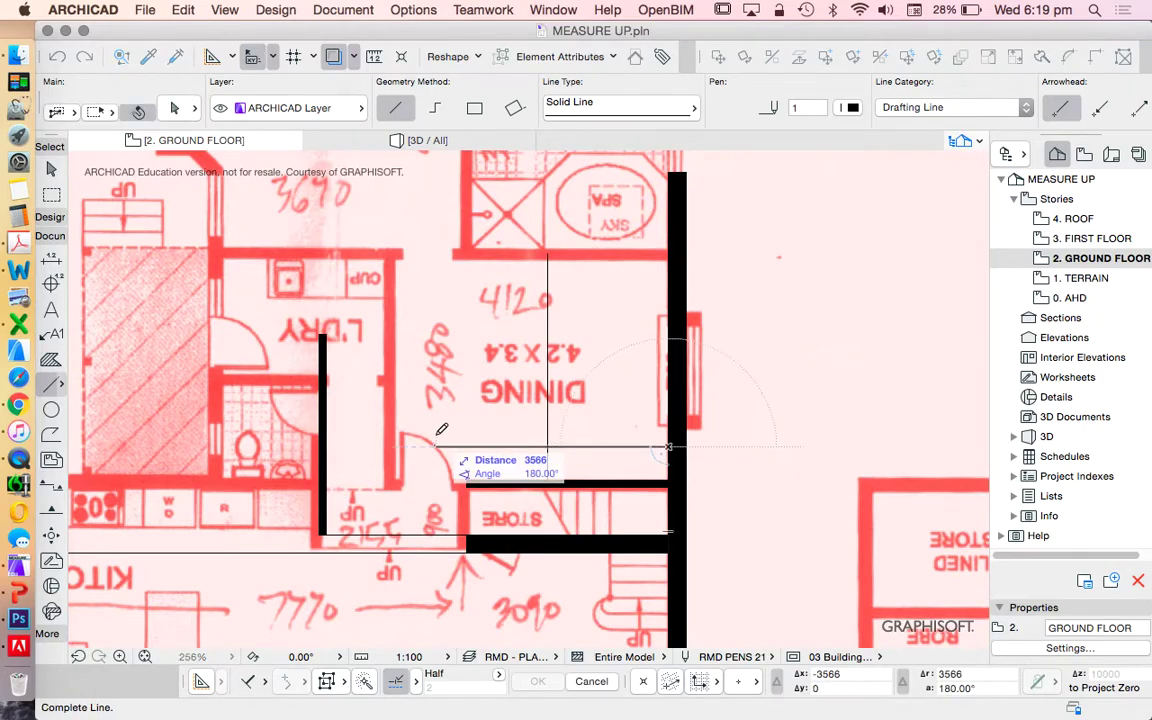
key("Tab")
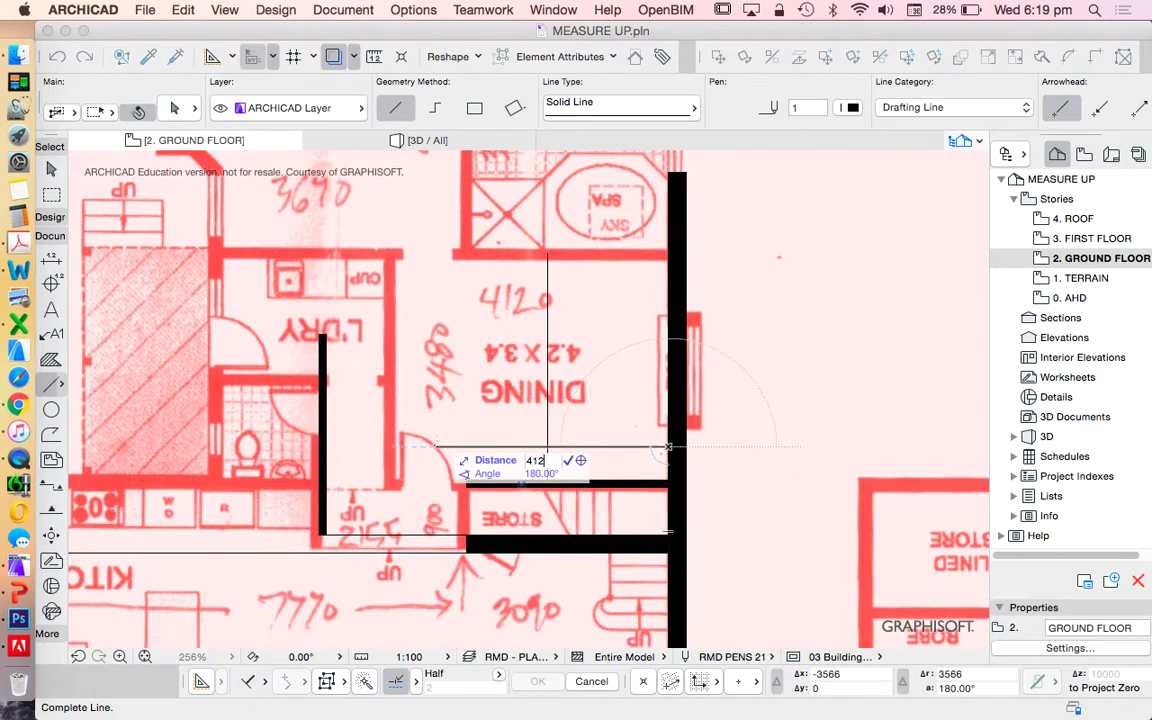
key("Return")
key("Escape")
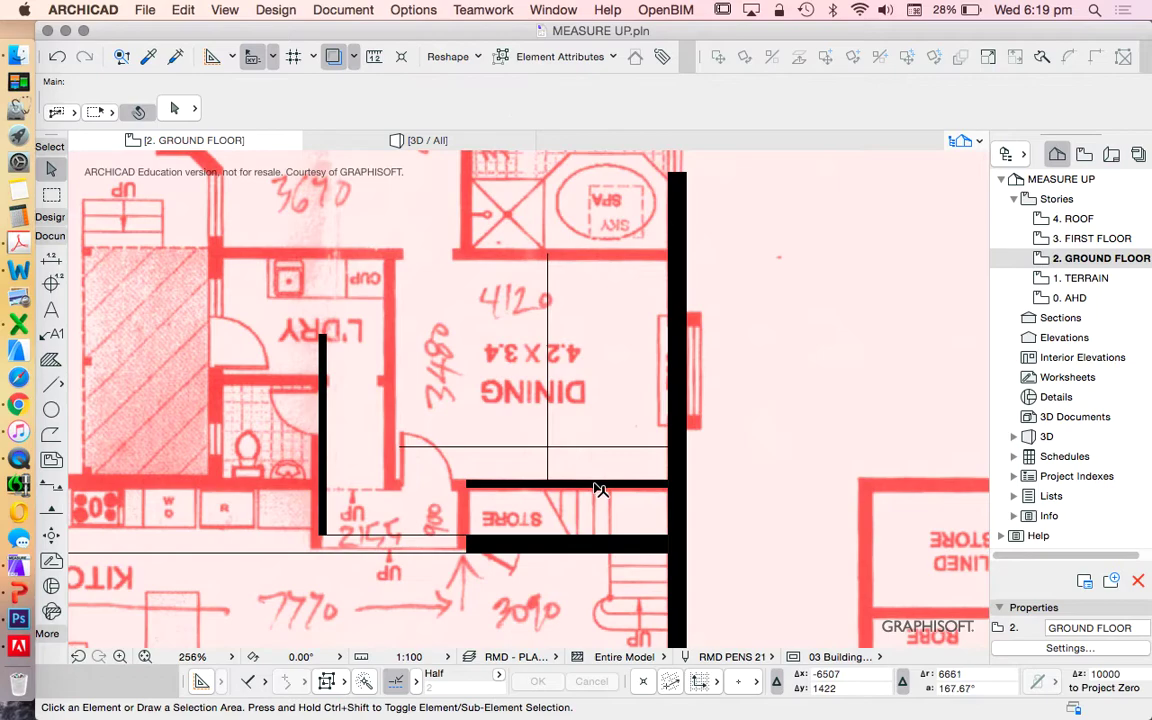
Drag a copy of the 110 mm store wall up to the far end of the 3480 mm line
left_click(598, 486)
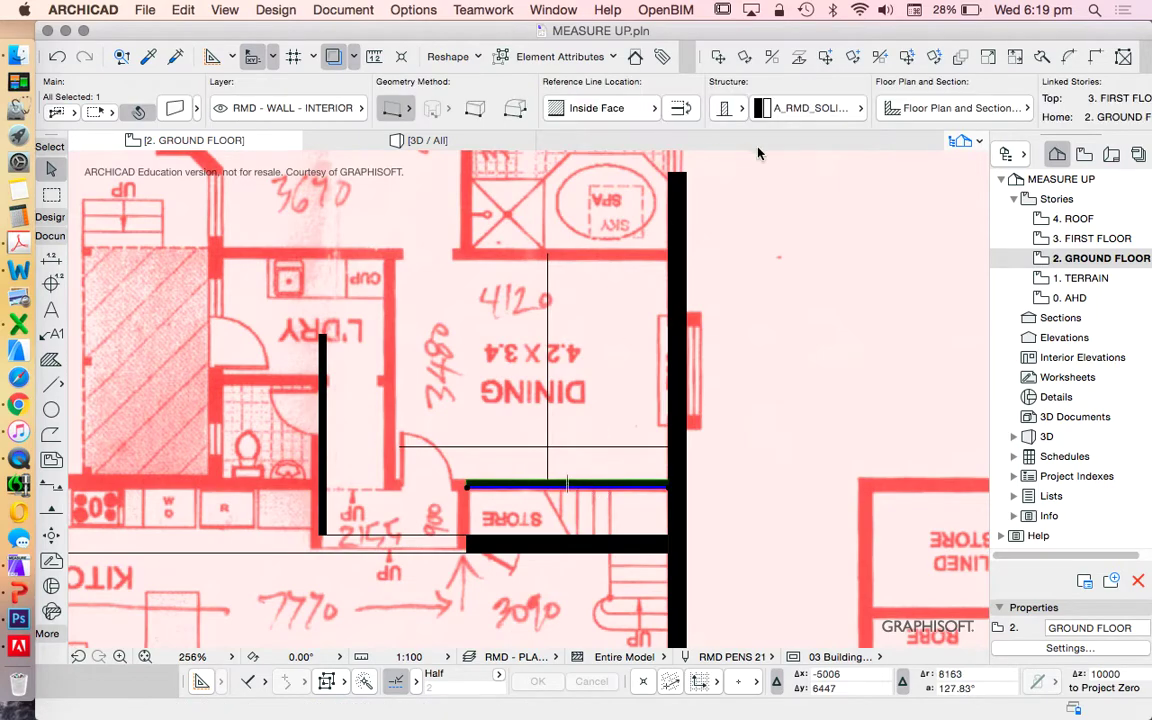
left_click(826, 58)
left_click(591, 486)
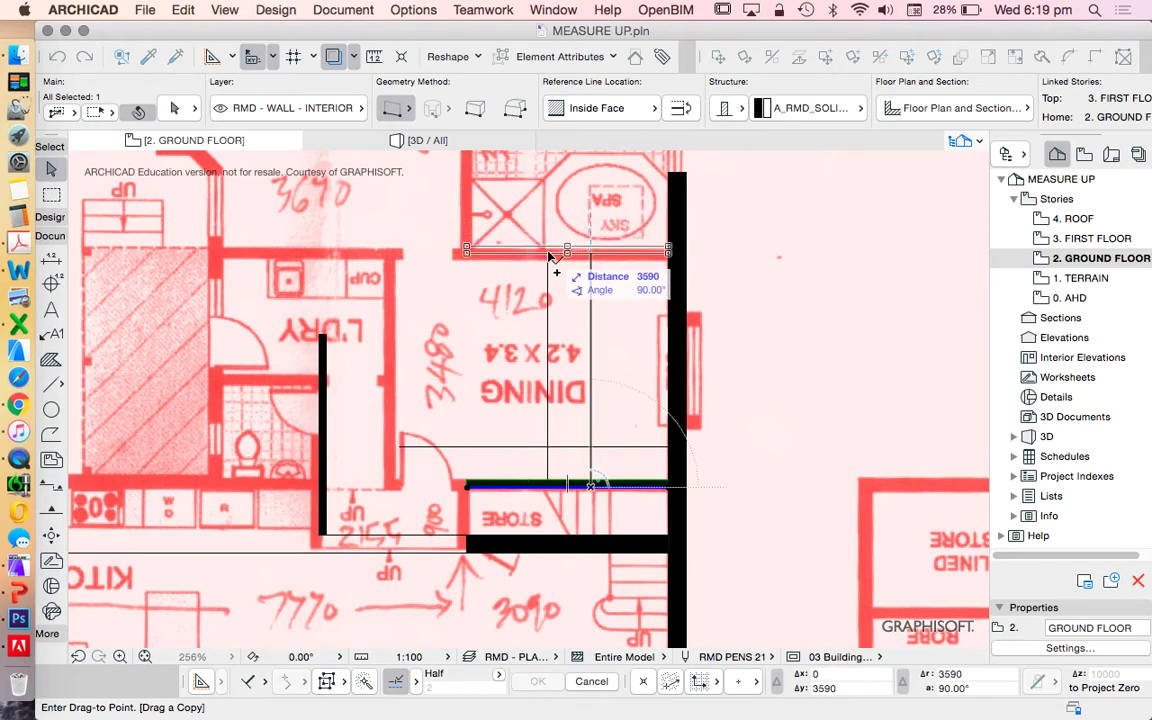
left_click(555, 251)
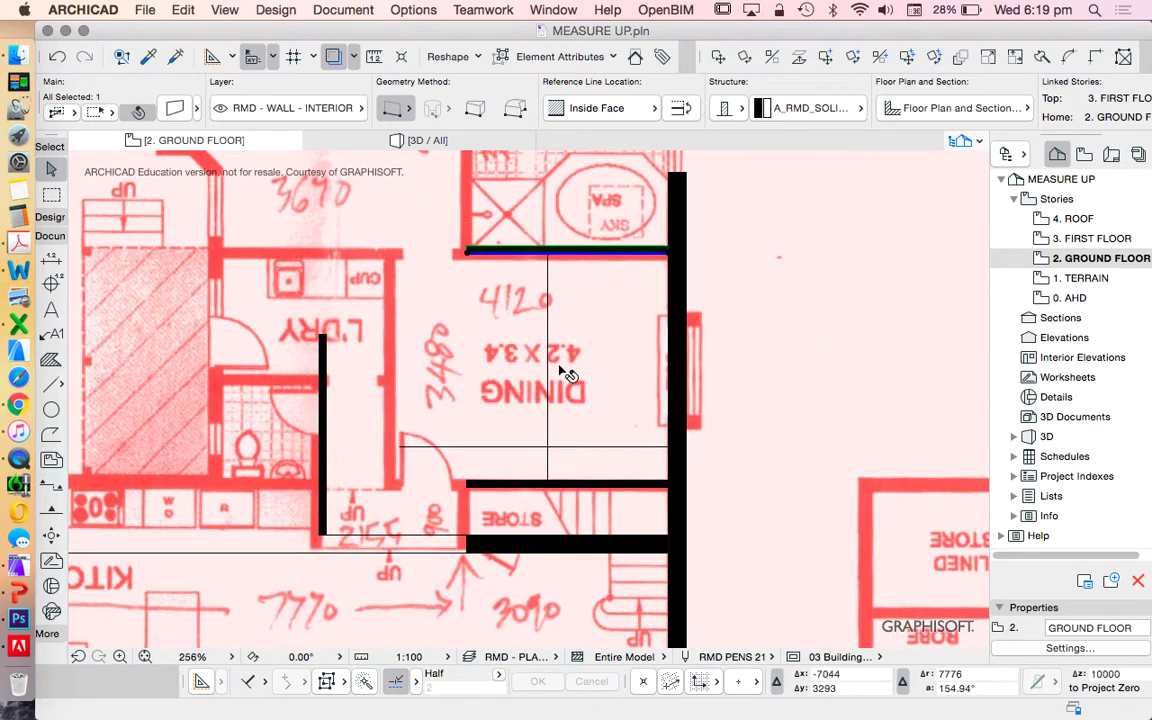
key("Escape")
Drag a copy of the vertical passage wall across to the laundry-side end of the 4120 mm line
left_click(327, 369)
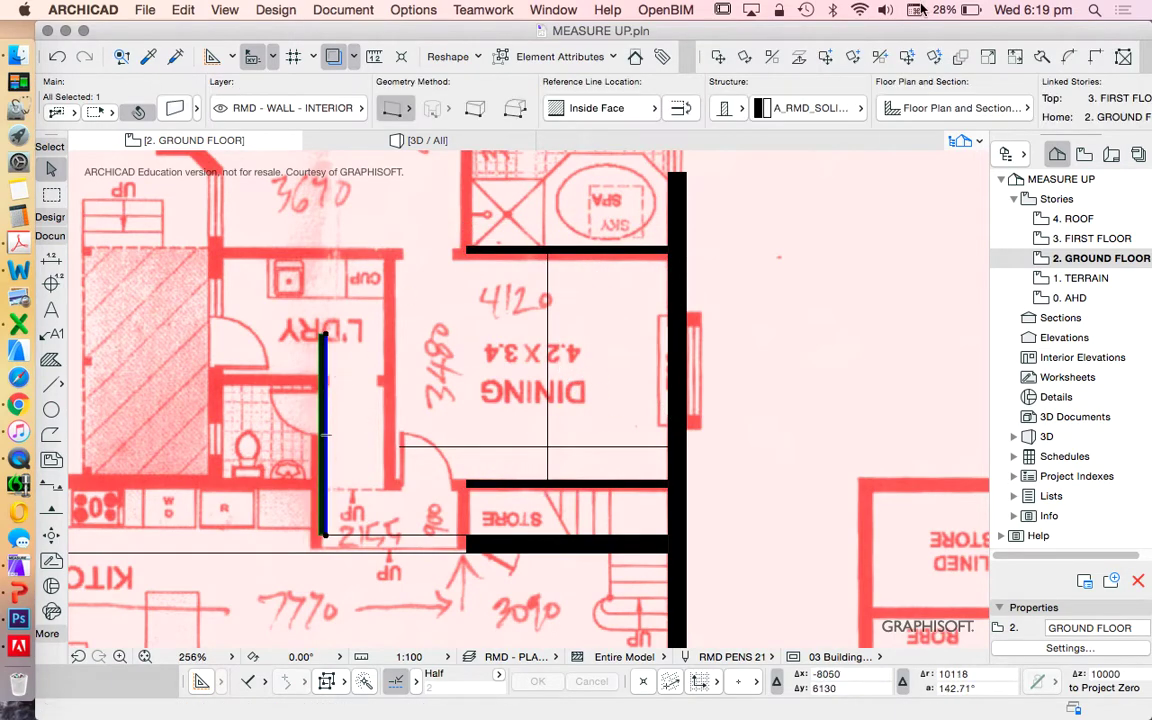
left_click(851, 59)
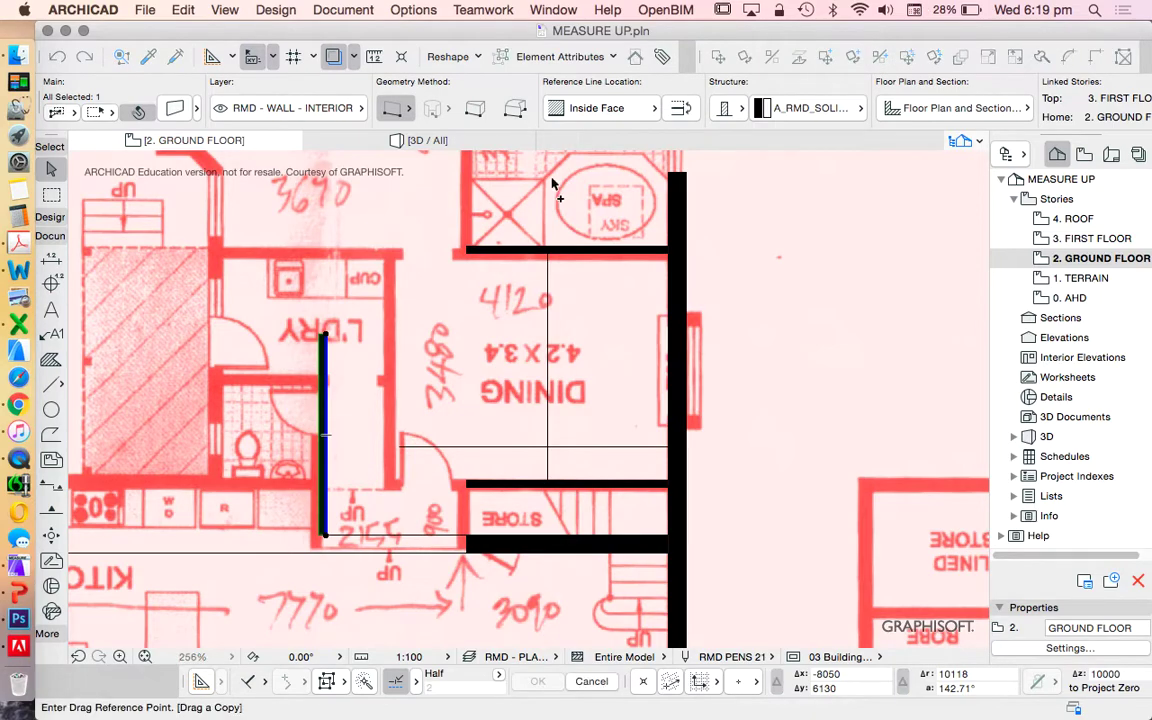
left_click(328, 359)
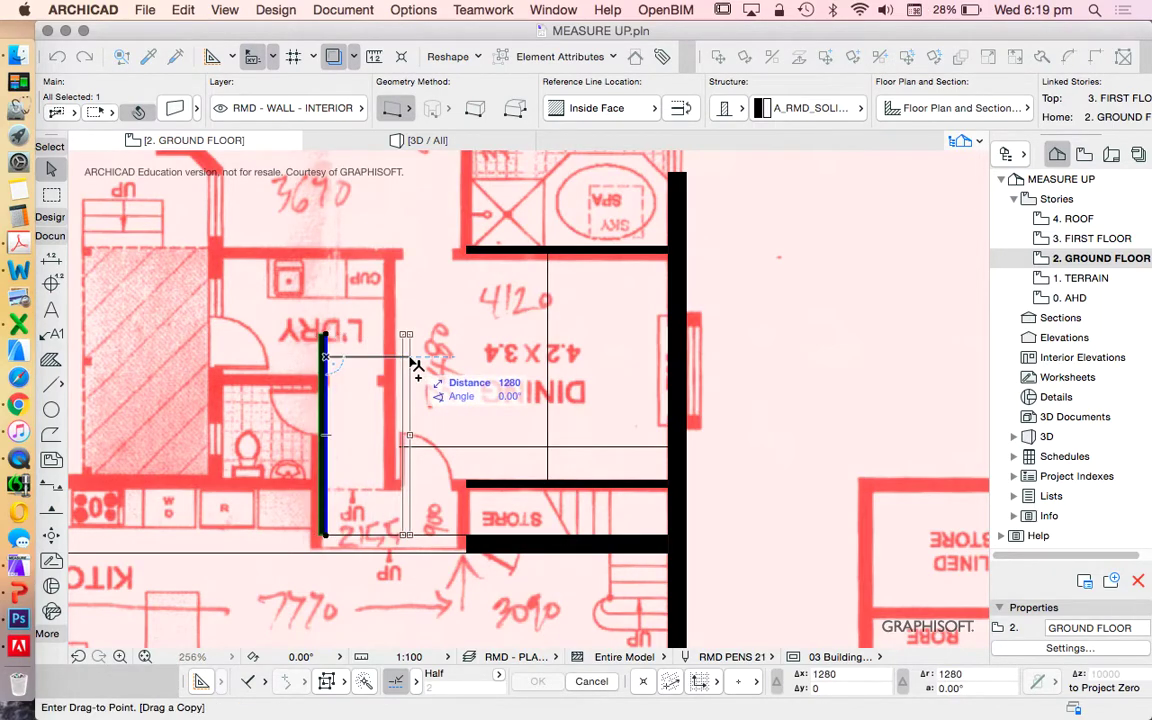
left_click(400, 450)
Intersect the copied vertical wall with the dining room's spa-side and store-side walls to form two clean corners
left_click(470, 254, "shift")
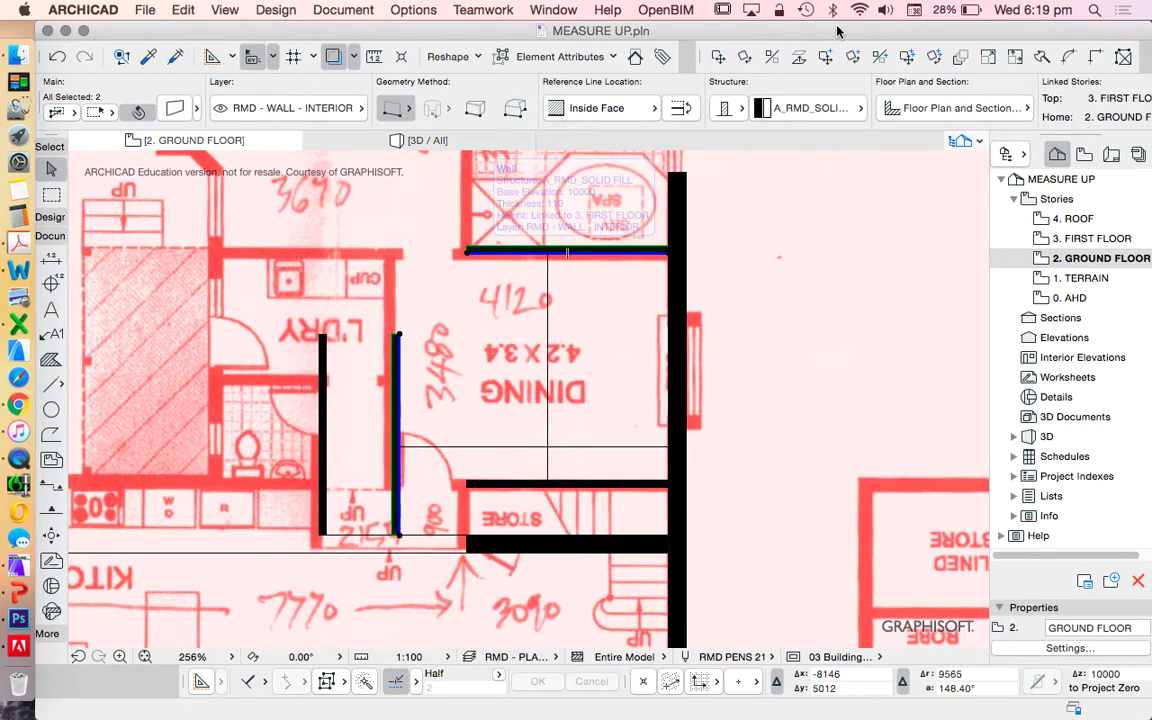
left_click(1094, 57)
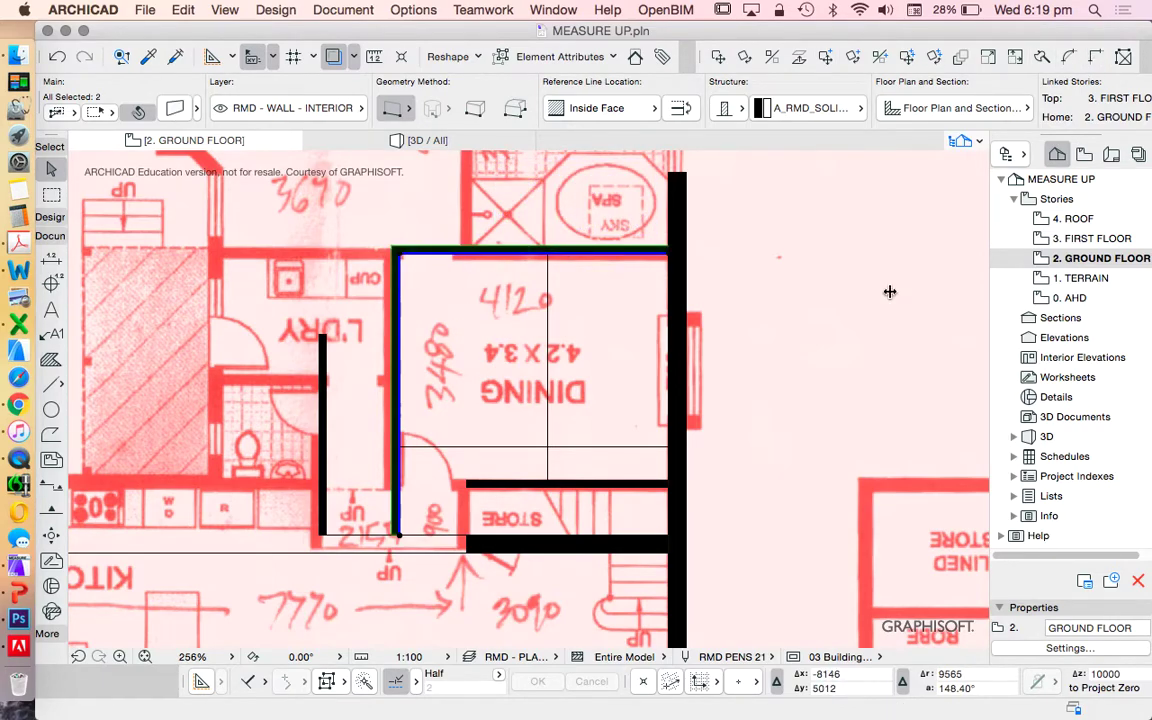
left_click(470, 486, "shift")
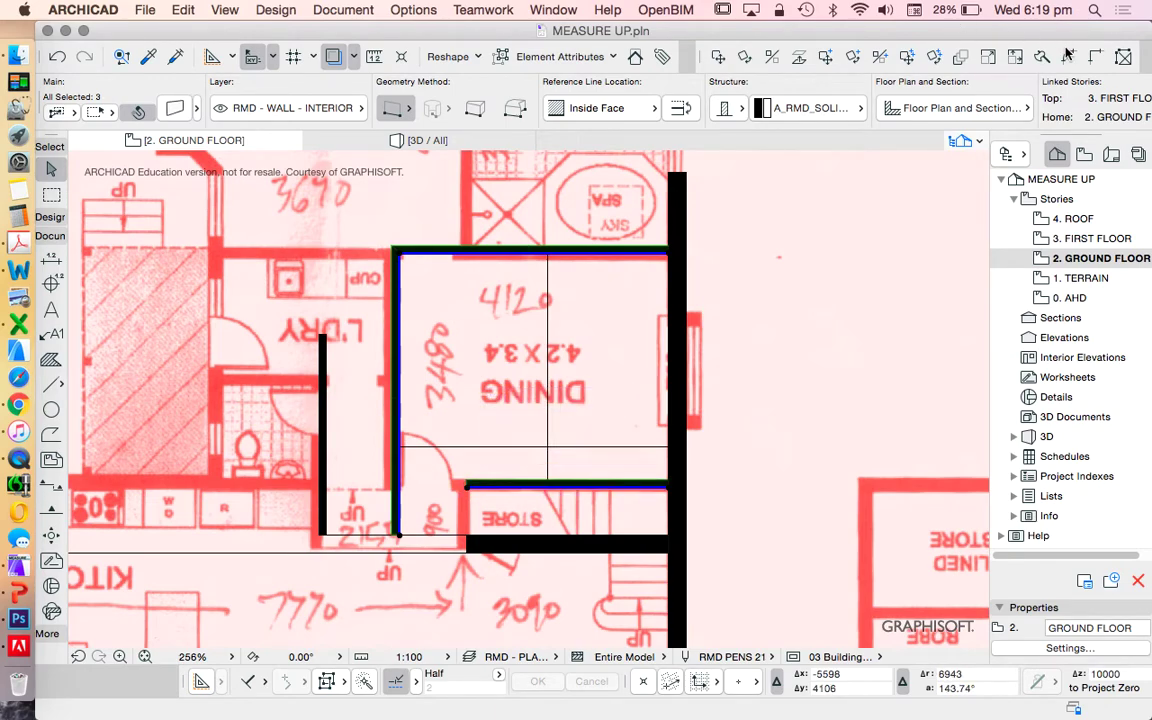
left_click(1095, 57)
key("Escape")
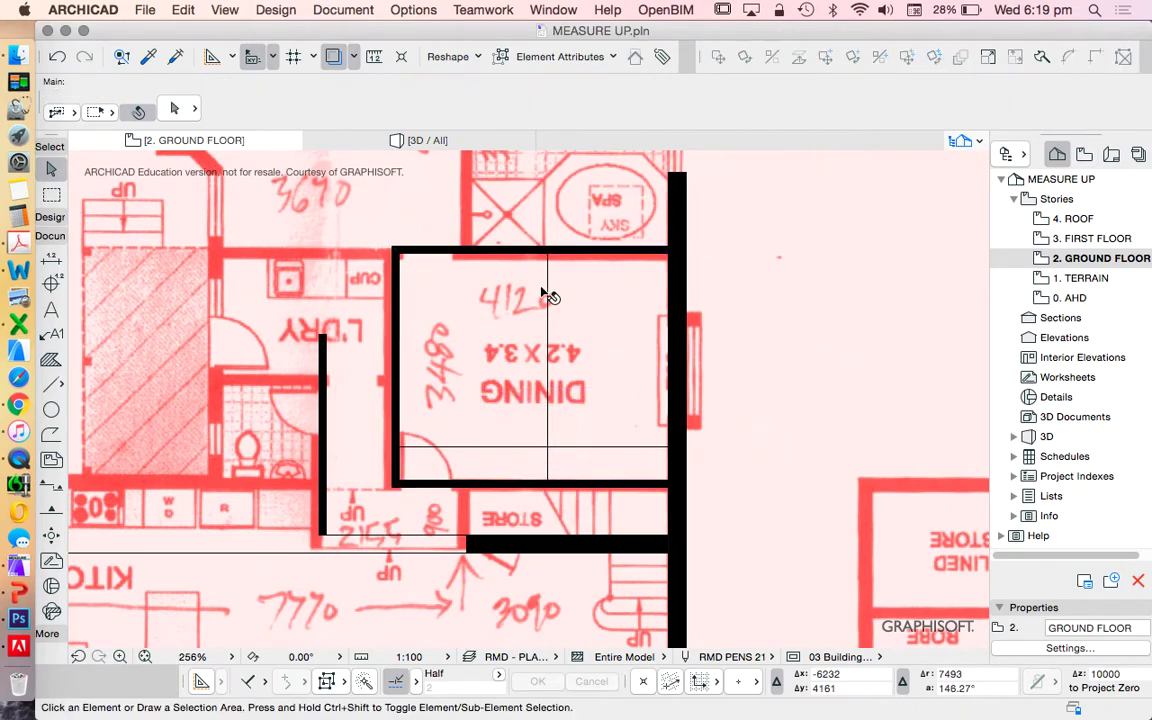
Draw a 3030 mm vertical line from the bathroom-side face of the dining room's upper wall up through the bathroom
scroll(522, 280, "down", 1)
scroll(463, 470, "up", 2)
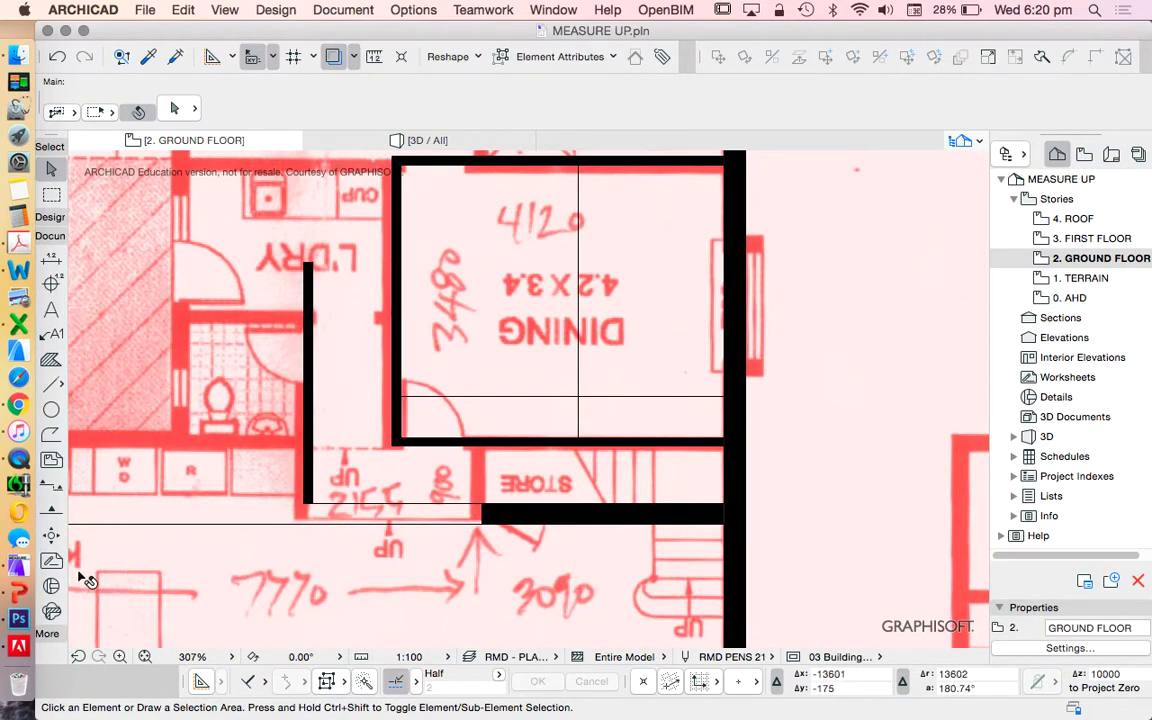
scroll(578, 508, "down", 3)
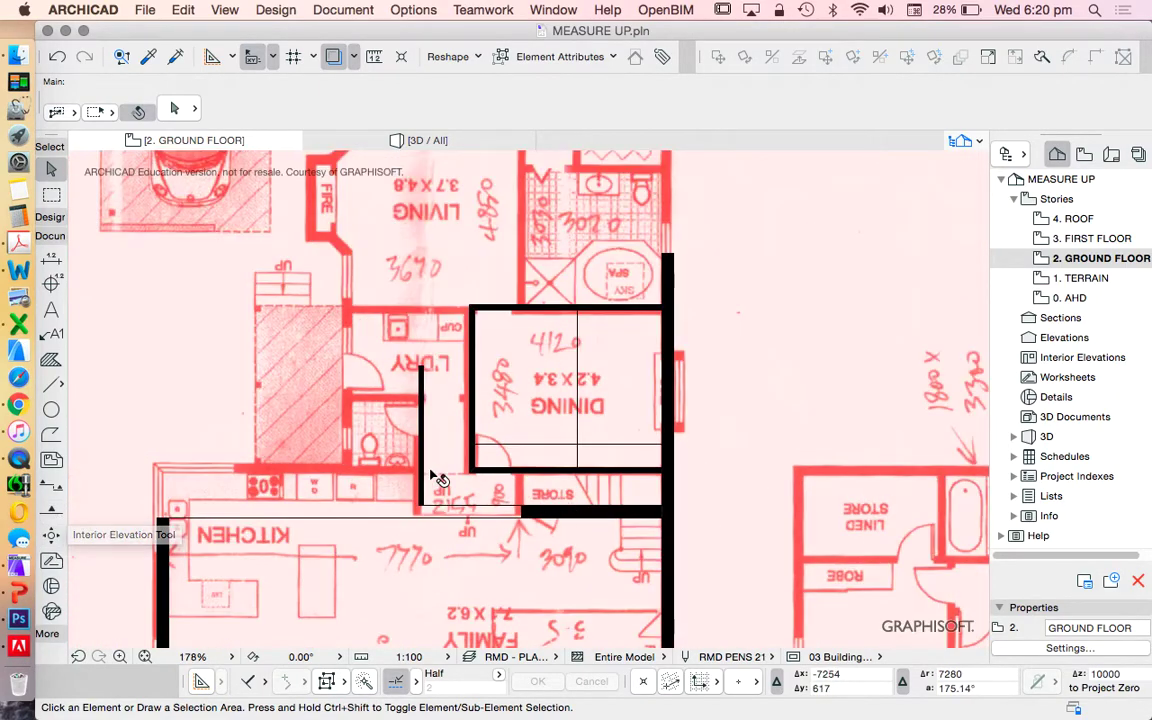
left_click(53, 383)
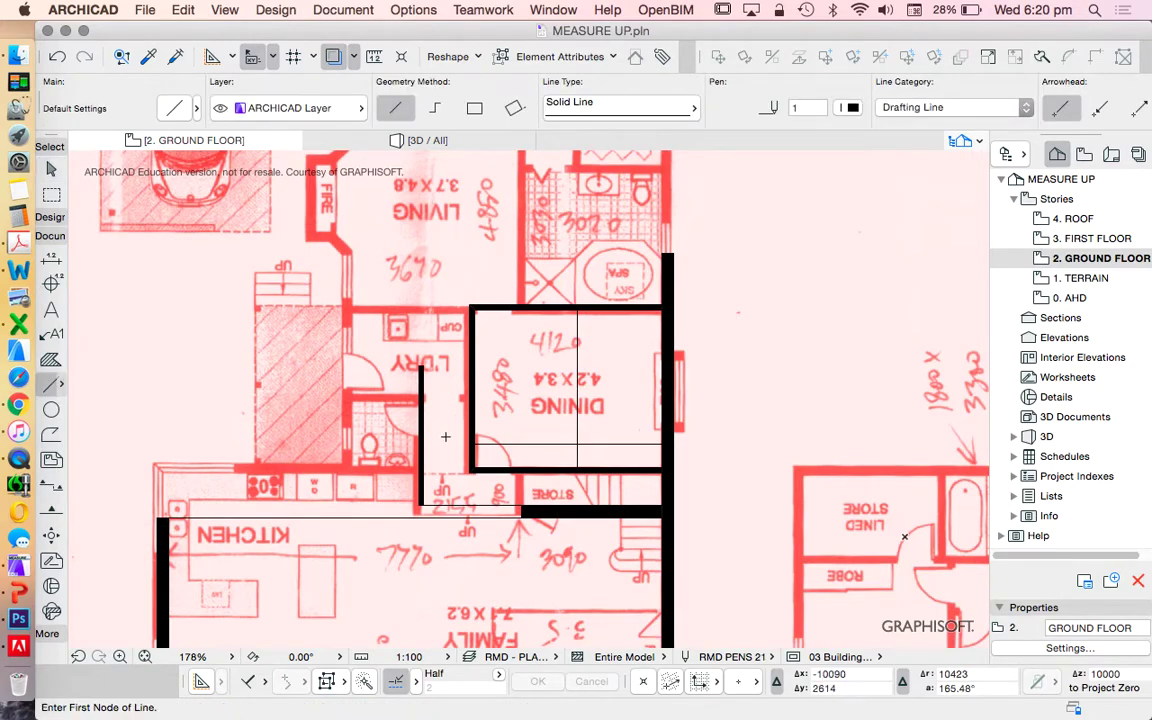
scroll(422, 463, "down", 5)
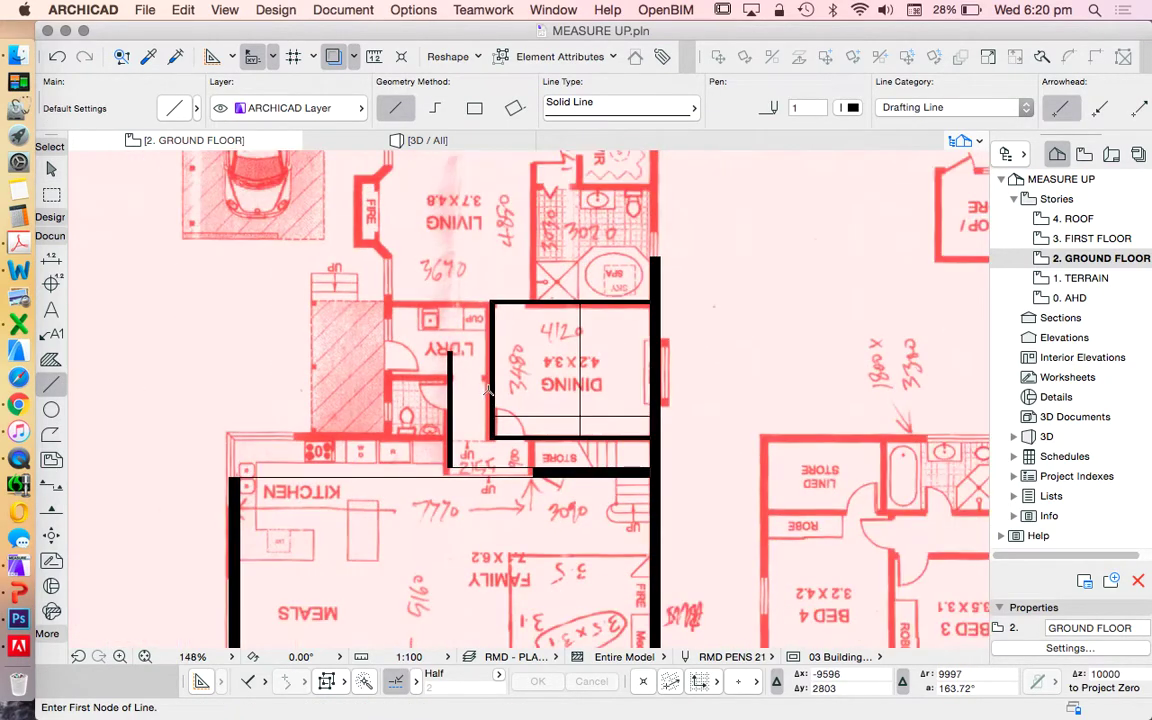
scroll(580, 225, "up", 6)
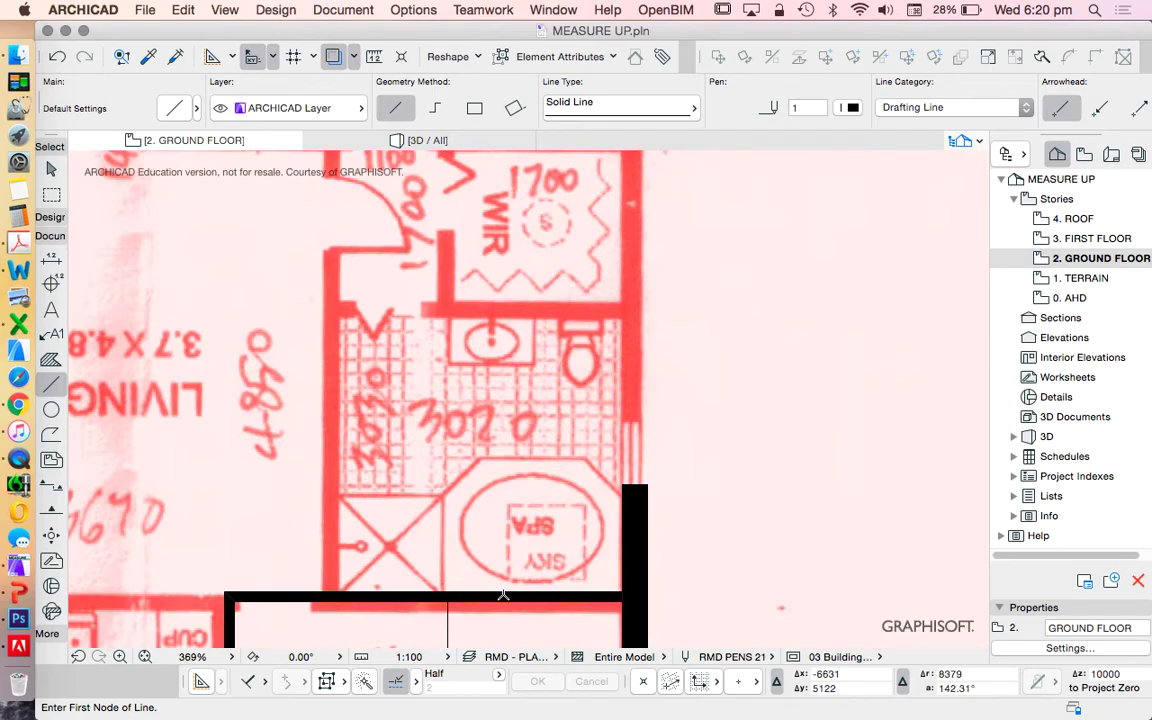
left_click(503, 590)
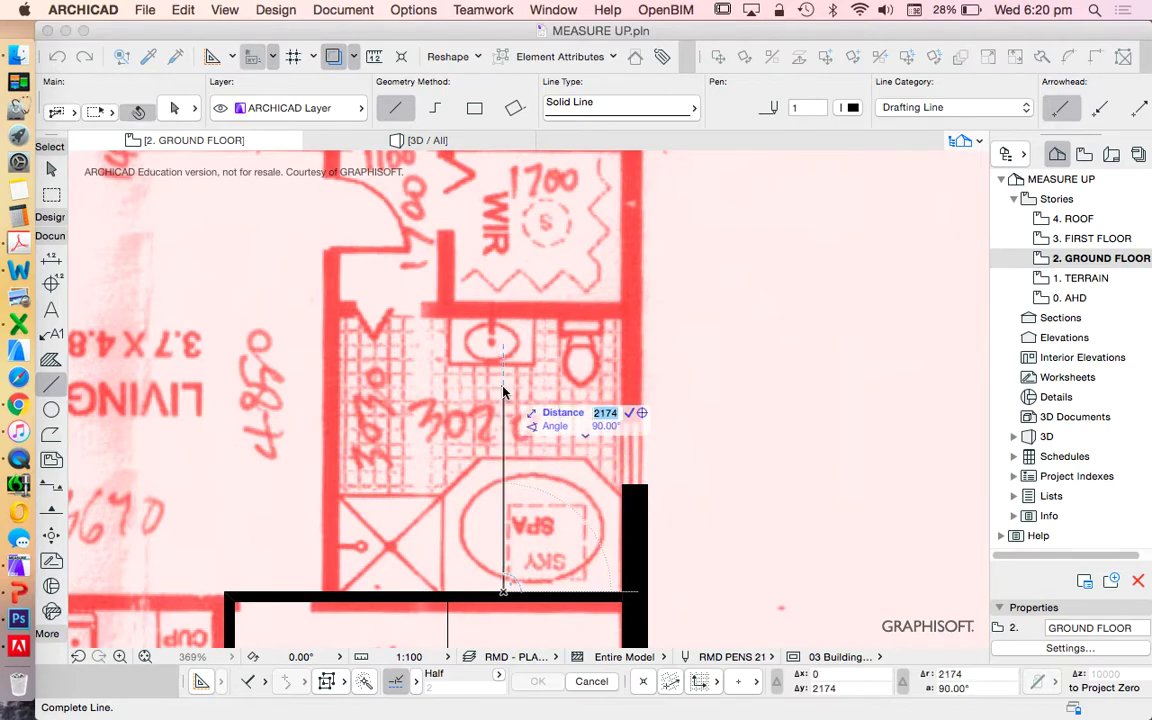
key("Return")
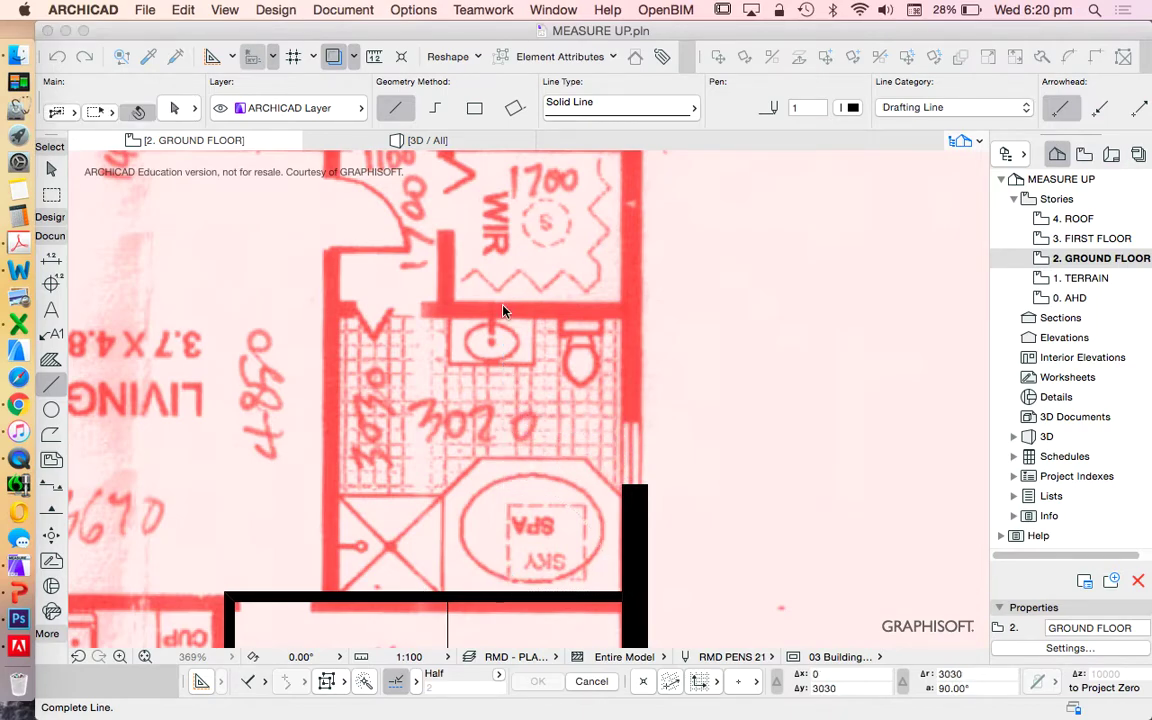
Draw a 3020 mm horizontal line from the thick outer wall's inner face across the bathroom towards the living room
scroll(562, 417, "down", 2)
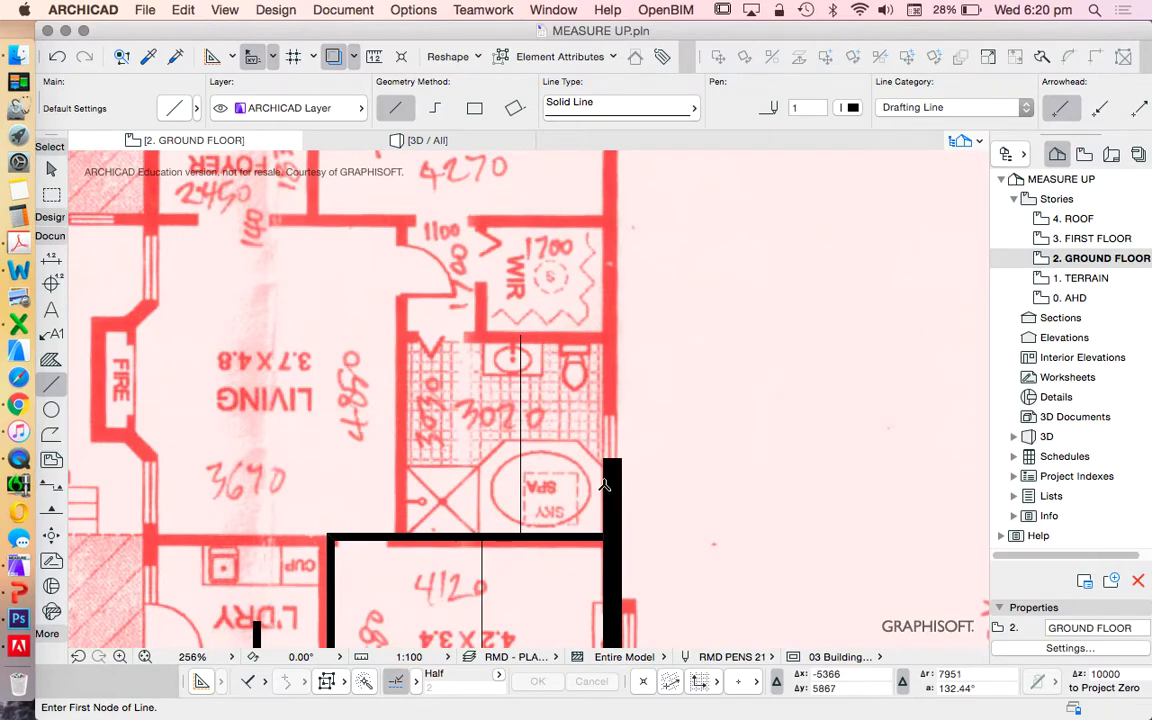
left_click(604, 485)
key("Tab")
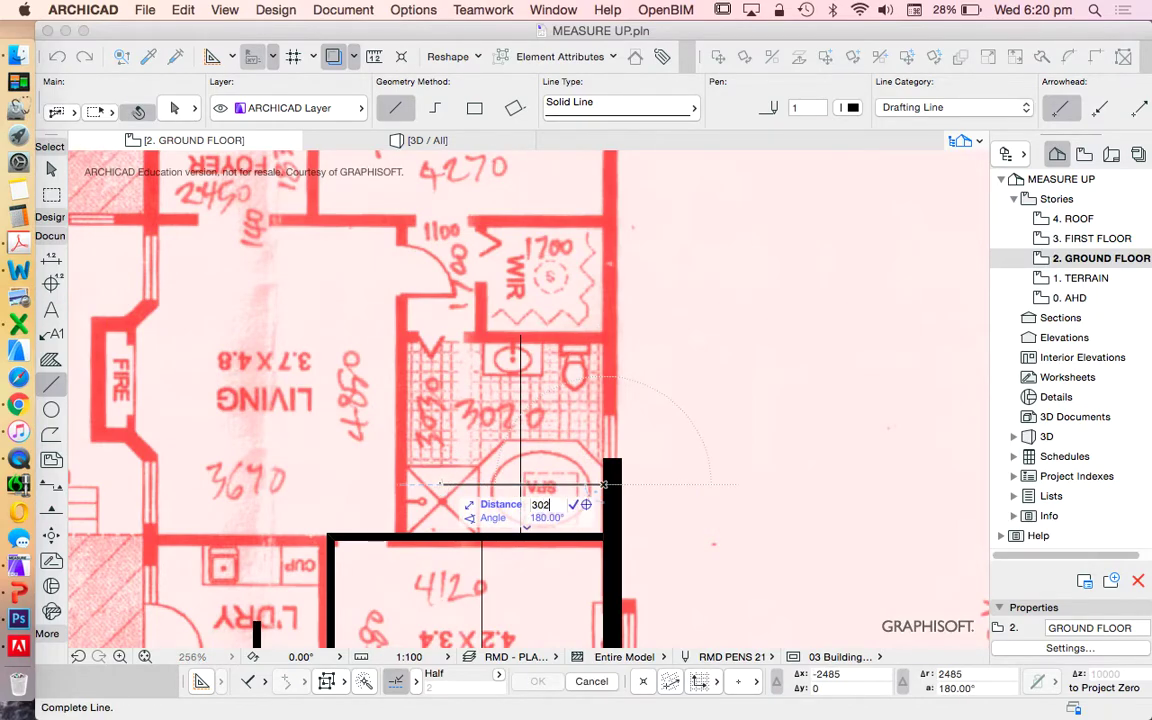
key("Return")
key("w")
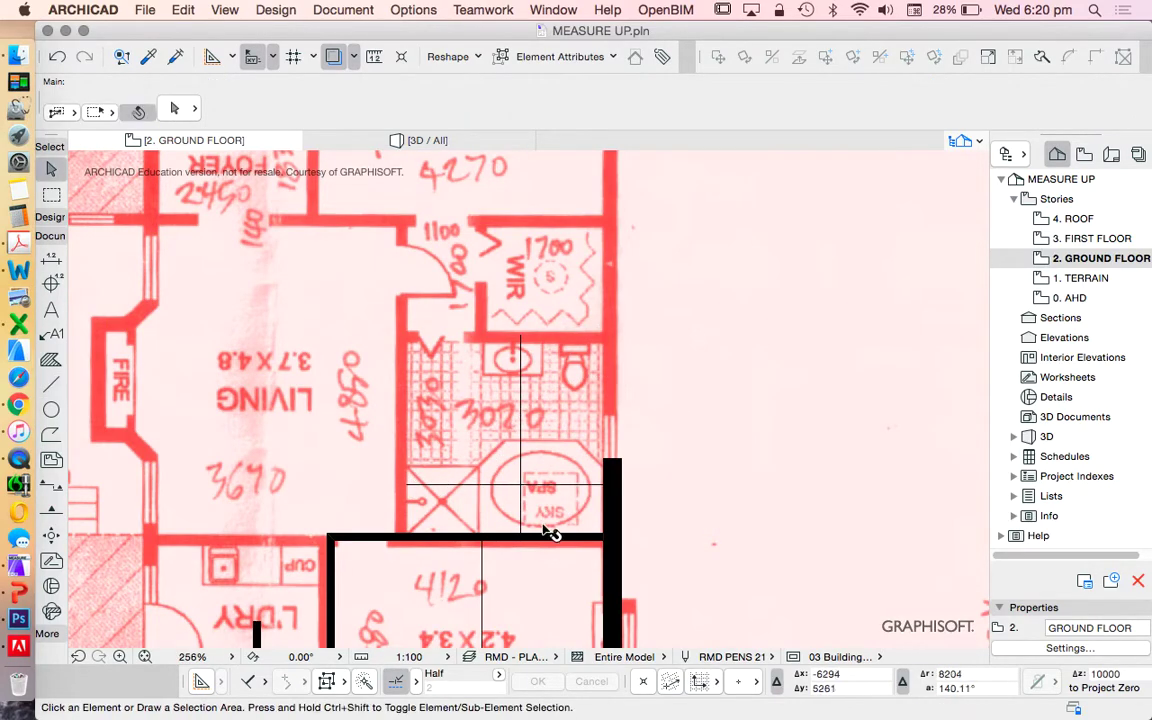
Drag a copy of the wall between the dining room and bathroom up to the end of the 3030 mm line
left_click(548, 543)
left_click(826, 59)
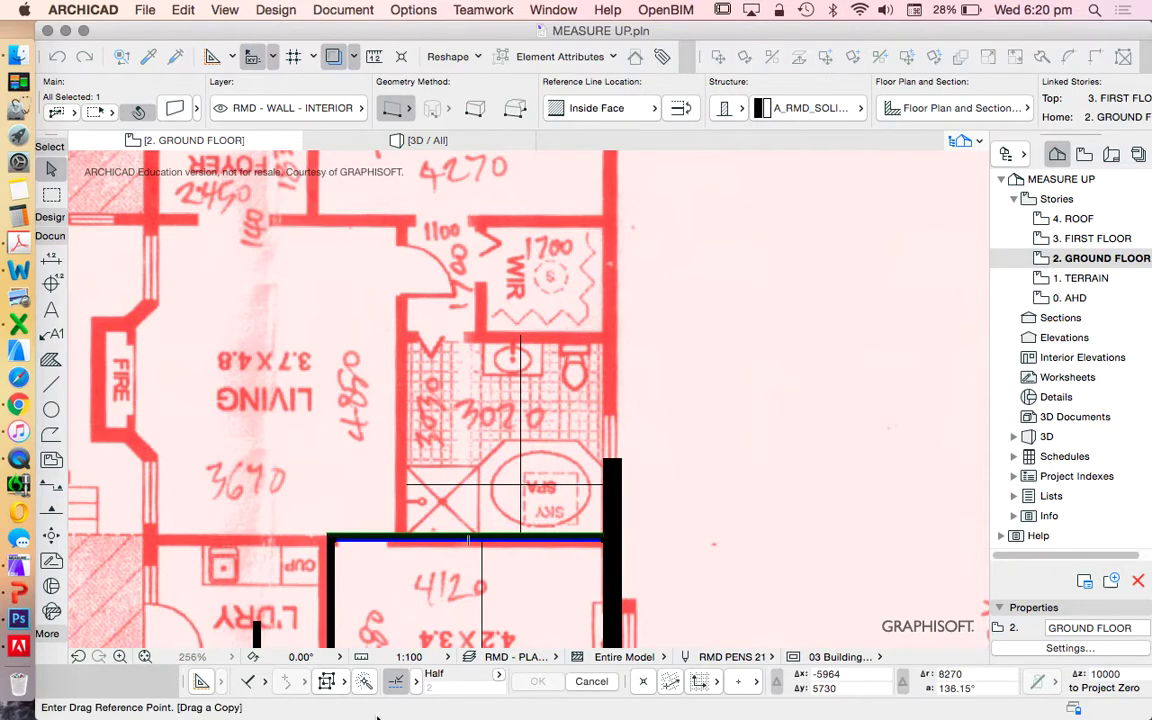
left_click(556, 545)
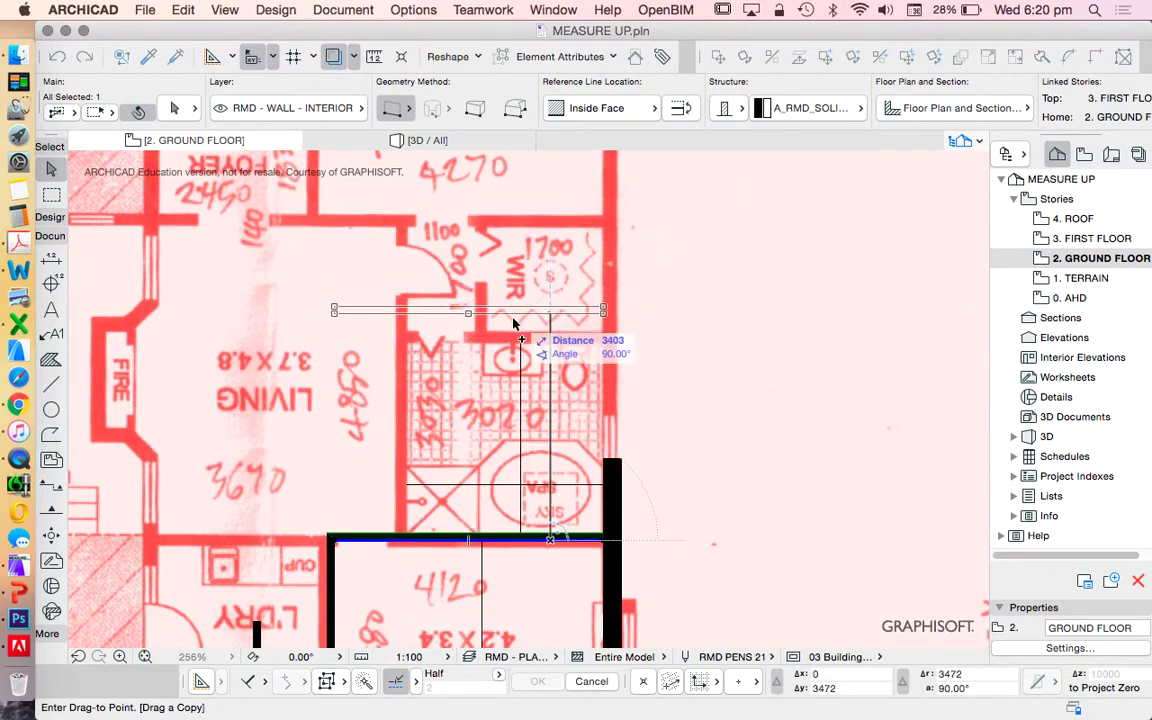
left_click(520, 338)
Stretch the thick outer wall from beside the spa up past the outer corner of Bed 1
left_click(612, 470)
left_click(603, 460)
scroll(605, 390, "down", 5)
scroll(617, 237, "up", 3)
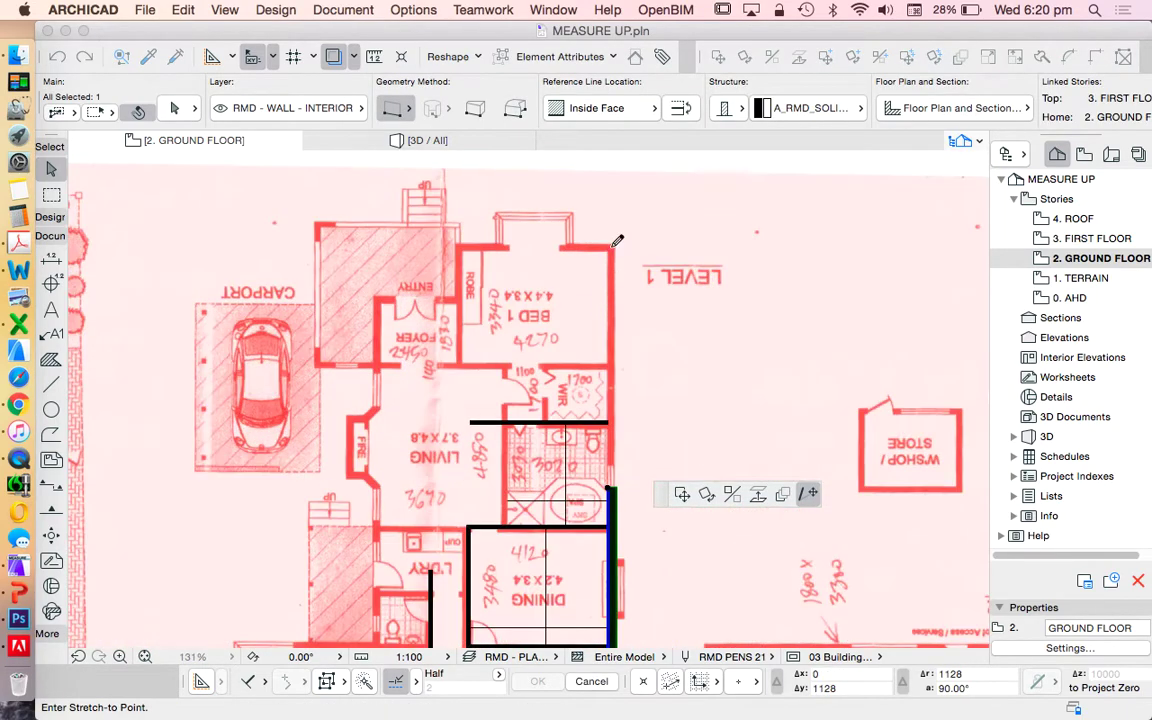
left_click(610, 227)
key("Escape")
Drag a copy of the dining room's left wall to the end of the 3020 mm line, as the bathroom's living-side wall
scroll(523, 539, "up", 4)
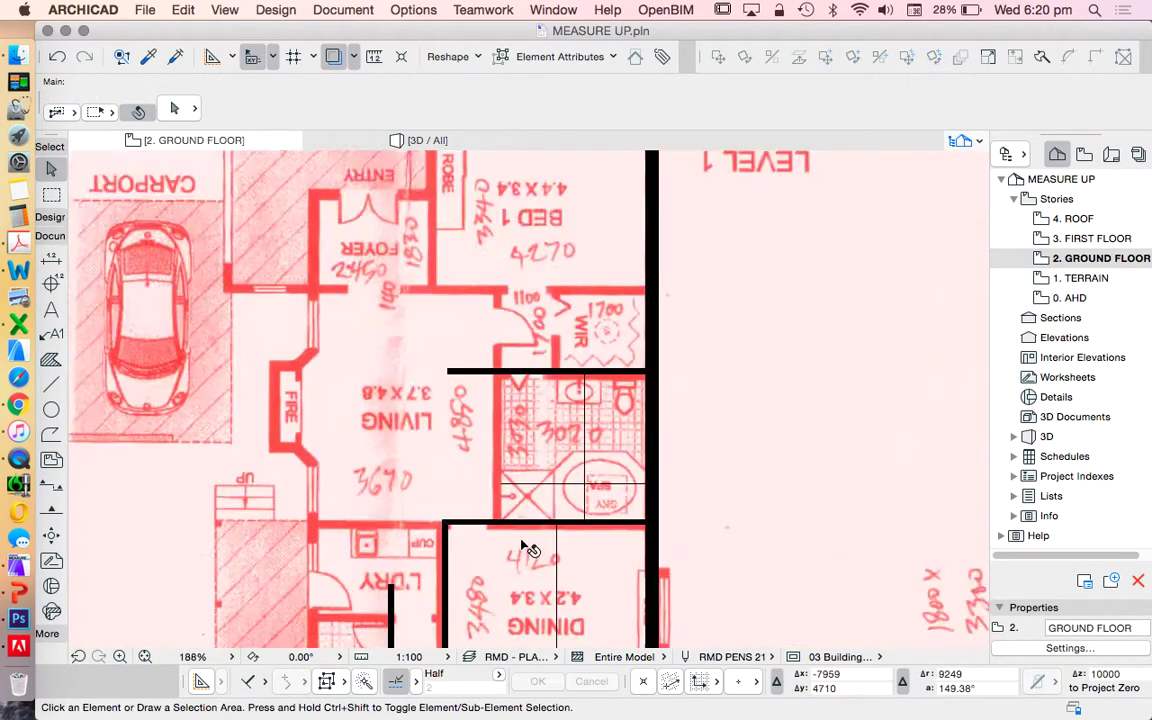
left_click(436, 553)
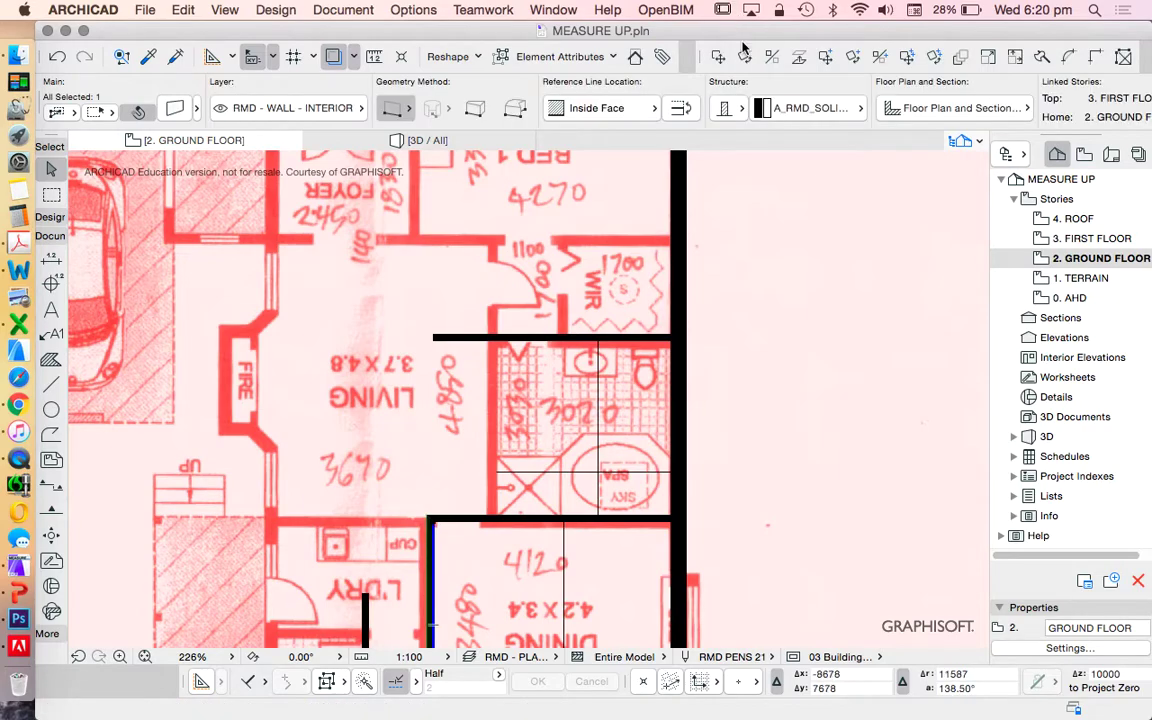
left_click(824, 62)
scroll(553, 404, "down", 3)
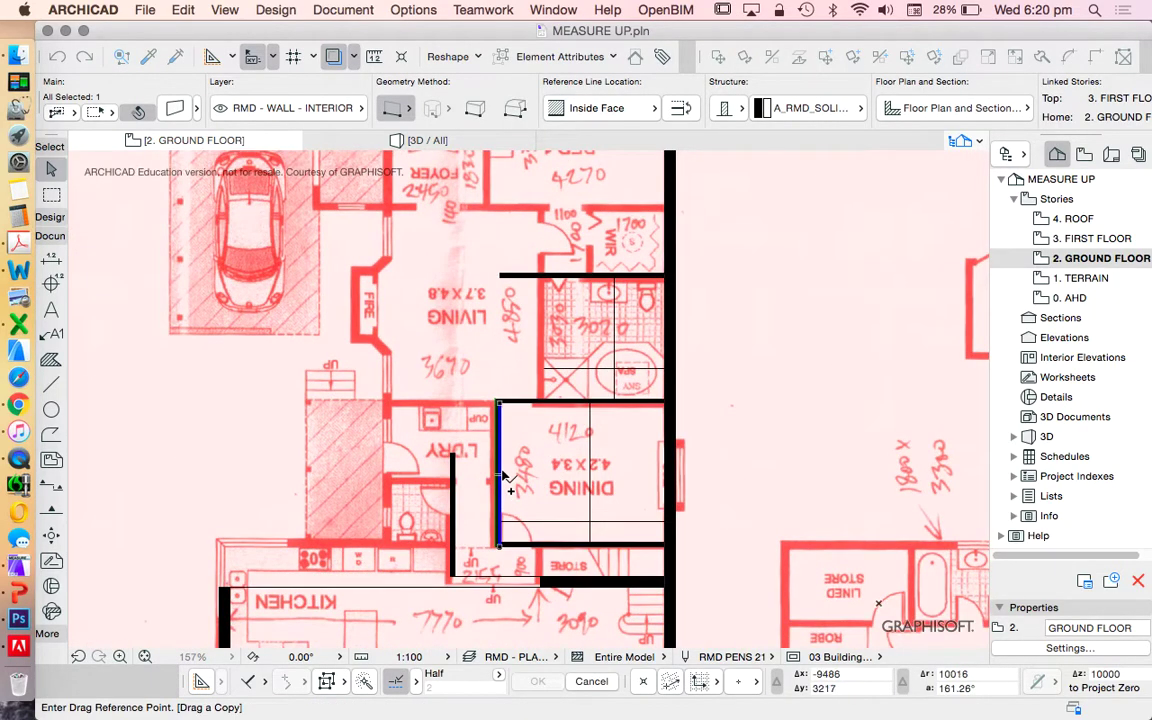
left_click(502, 470)
scroll(548, 363, "up", 7)
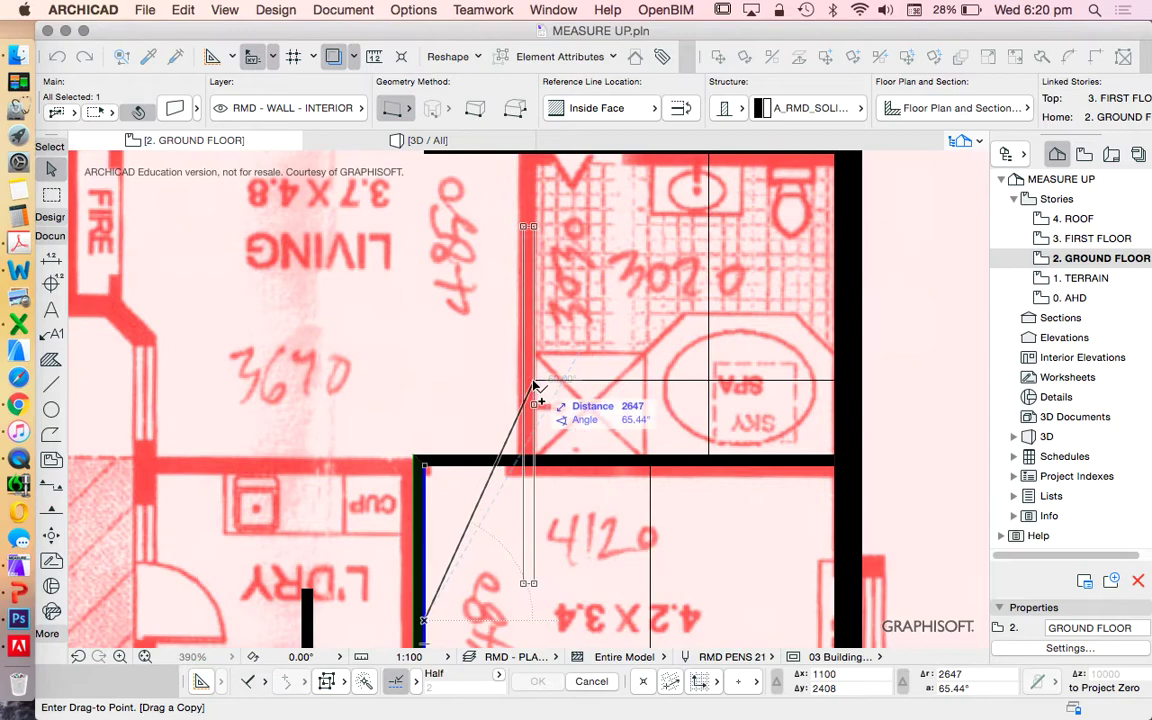
left_click(534, 384)
left_click(540, 524)
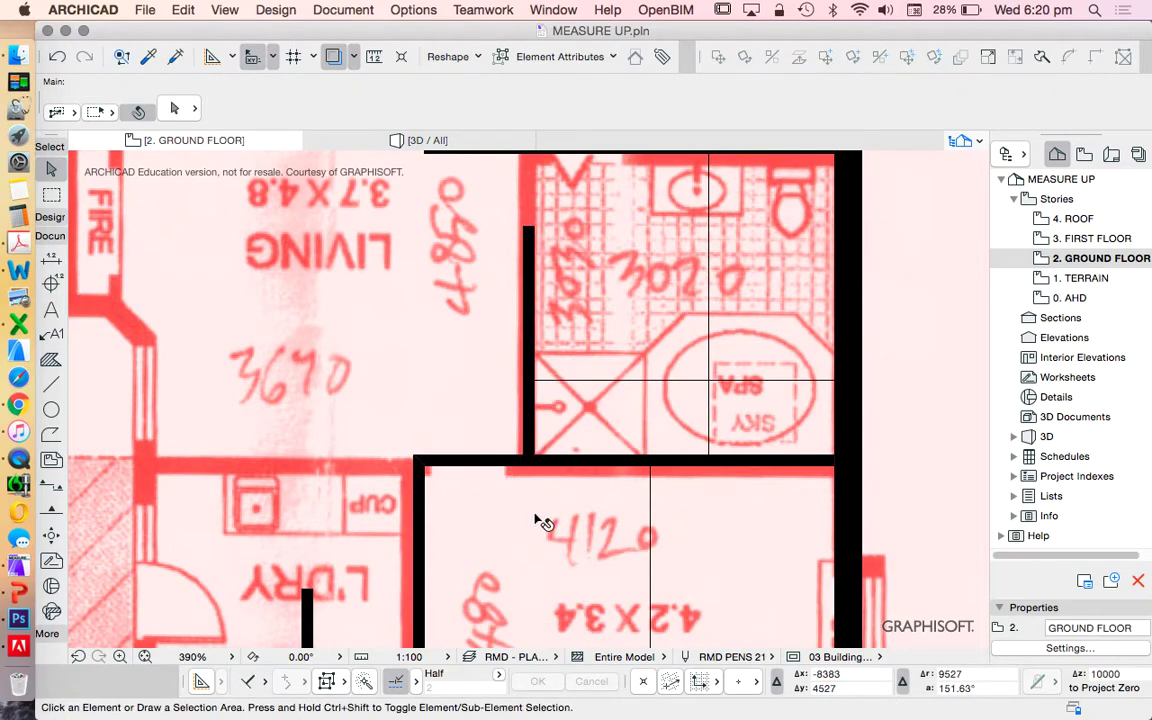
Stretch the bathroom's living-side wall up past the WIR and into Bed 1
scroll(543, 507, "down", 6)
left_click(537, 378)
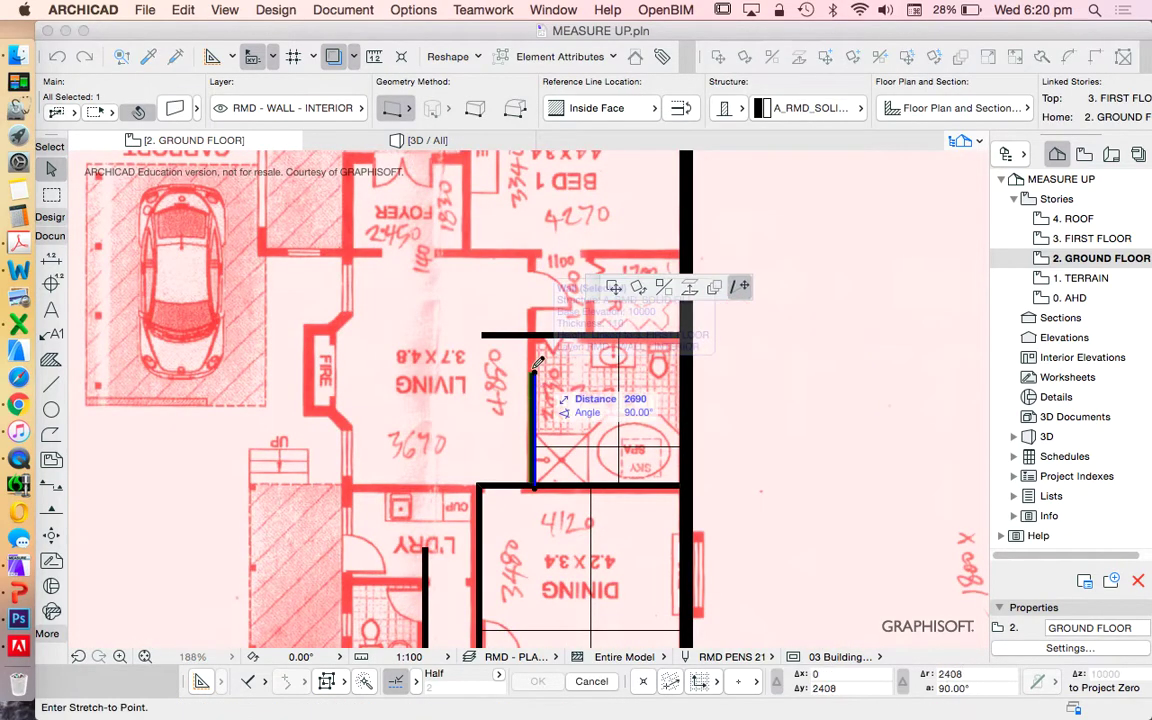
left_click(519, 210)
left_click(583, 405)
Draw a 1700 mm vertical line up through the WIR from the upper face of the bathroom's top wall
scroll(622, 321, "down", 4)
scroll(648, 286, "up", 5)
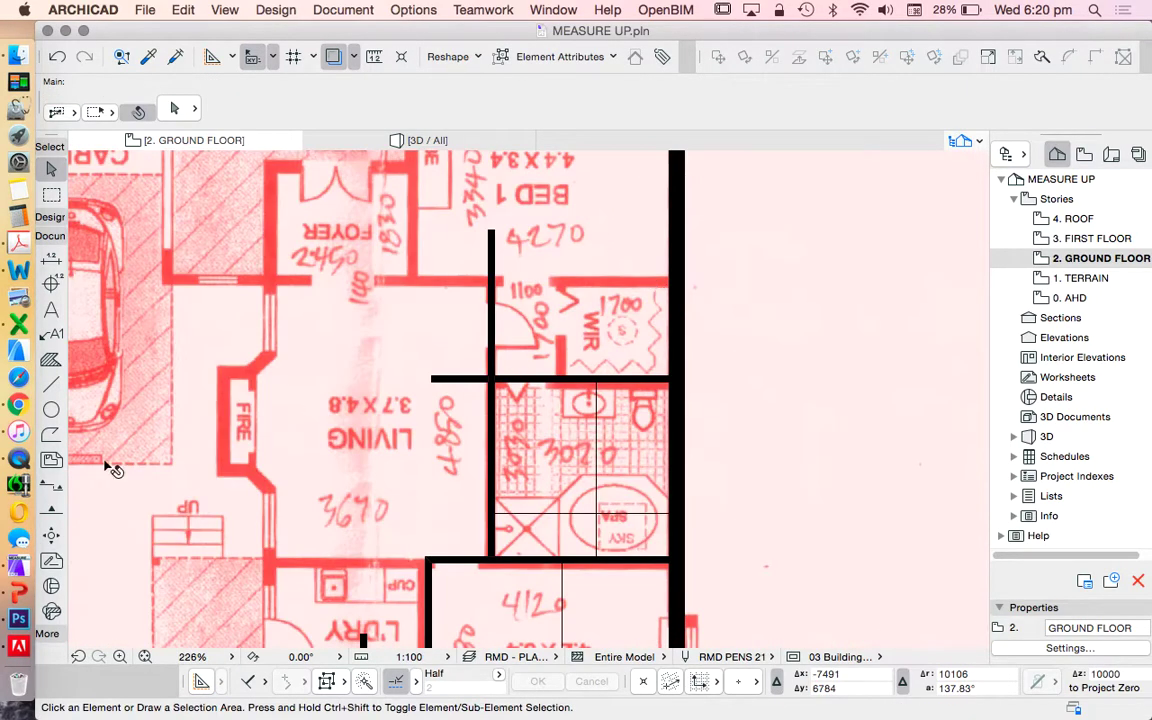
left_click(51, 384)
scroll(513, 310, "up", 3)
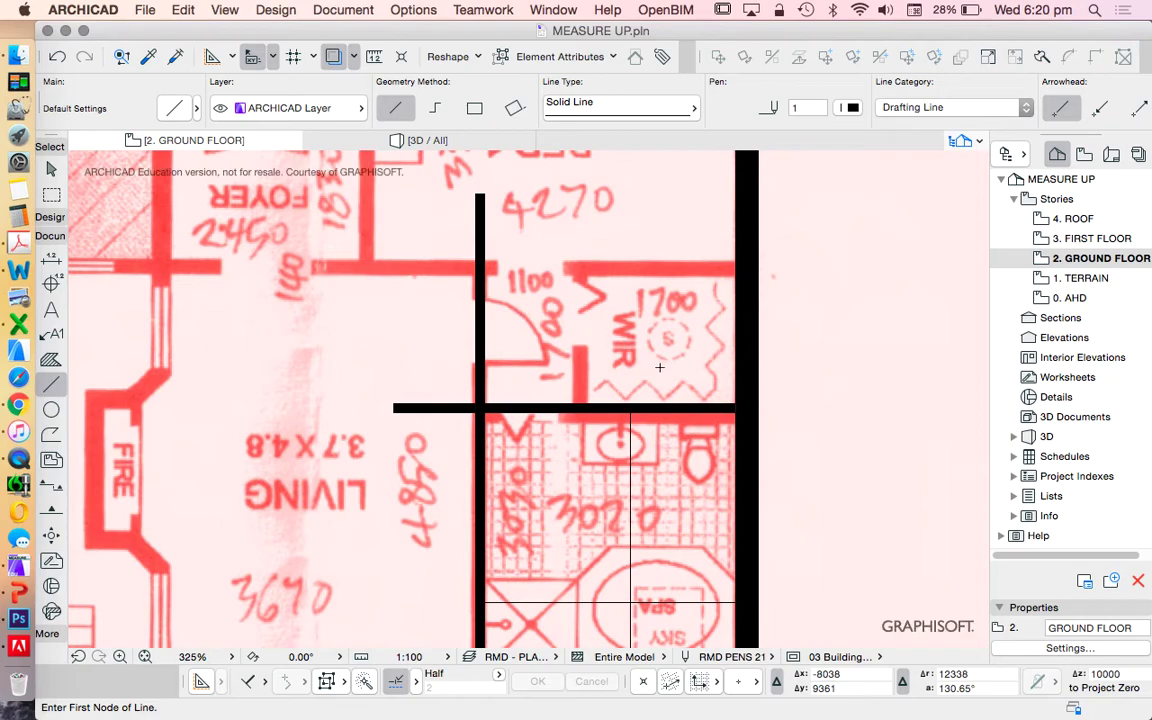
left_click(677, 403)
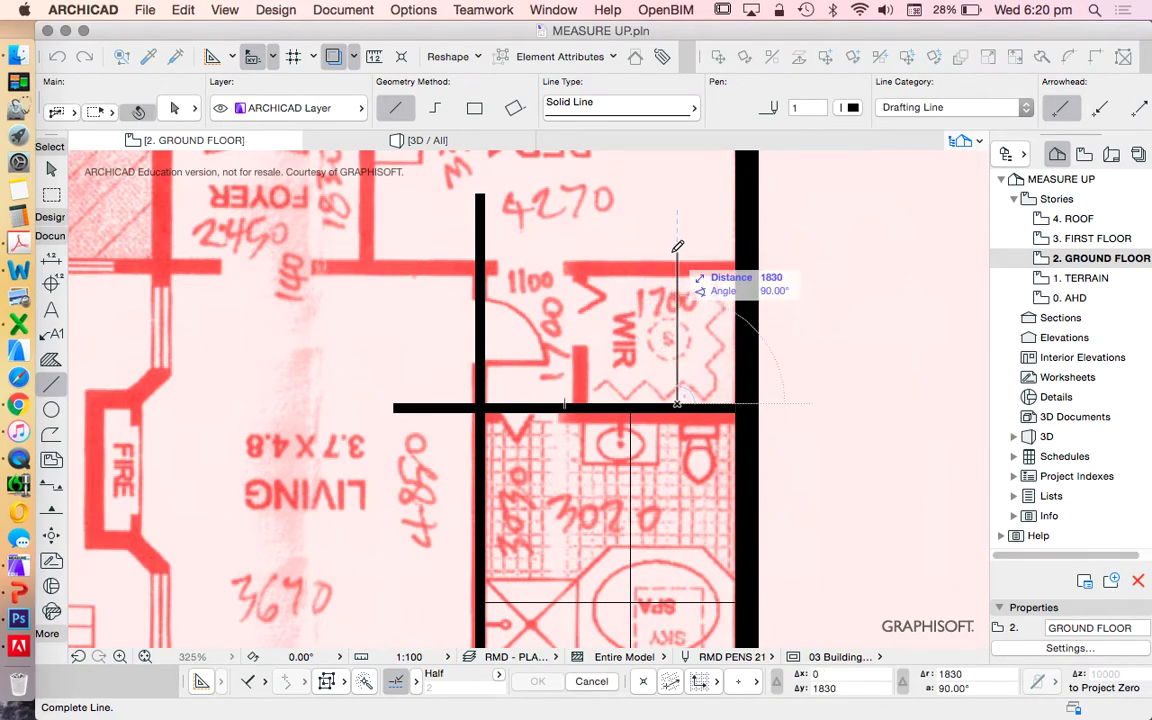
key("r")
key("Return")
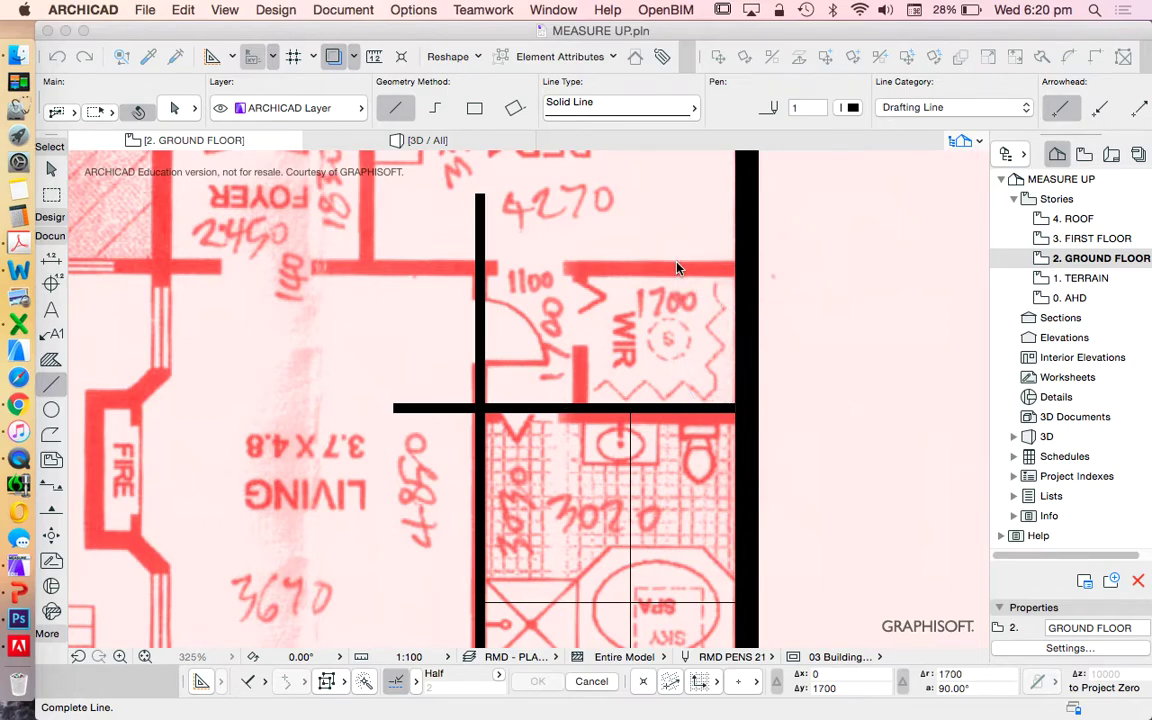
Drag a copy of the wall between the bathroom and WIR up to the end of the 1700 mm line
left_click(583, 409, "shift")
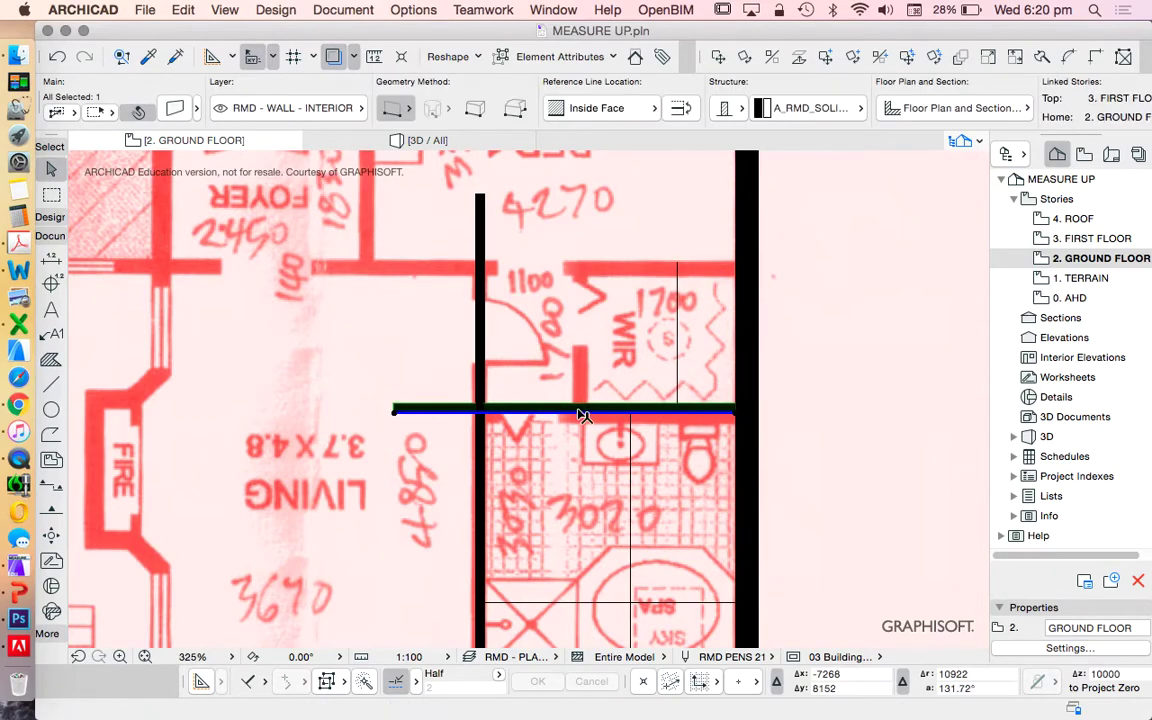
left_click(827, 57)
left_click(698, 411)
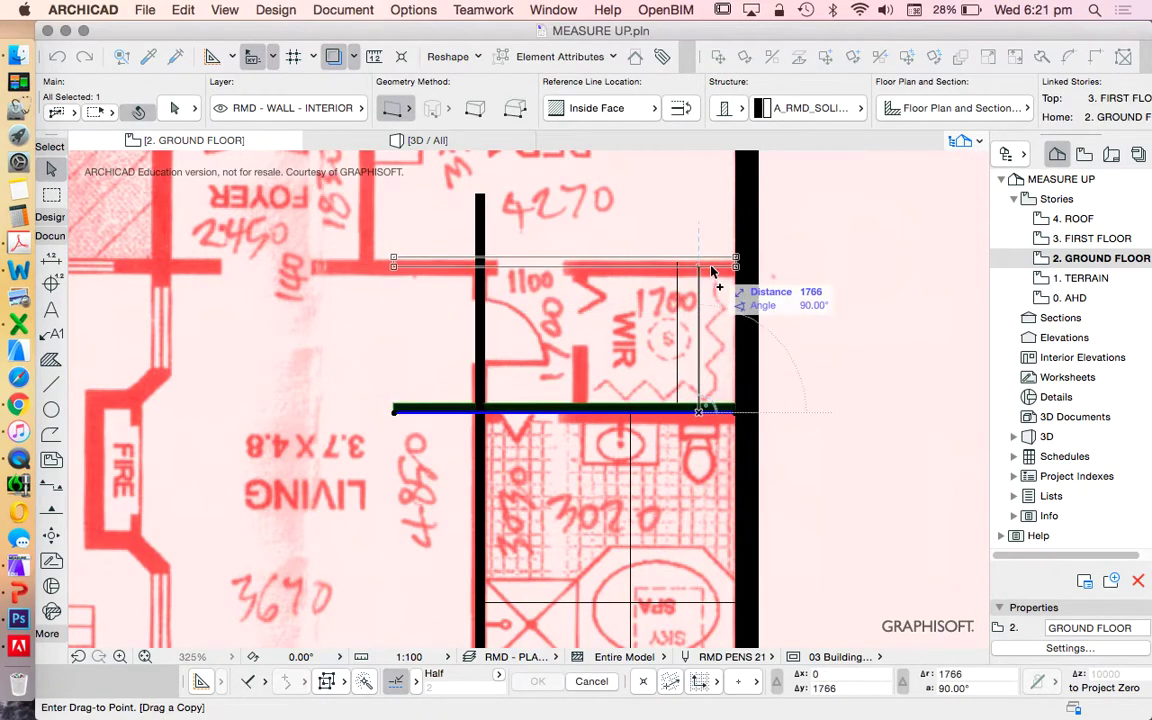
left_click(681, 260)
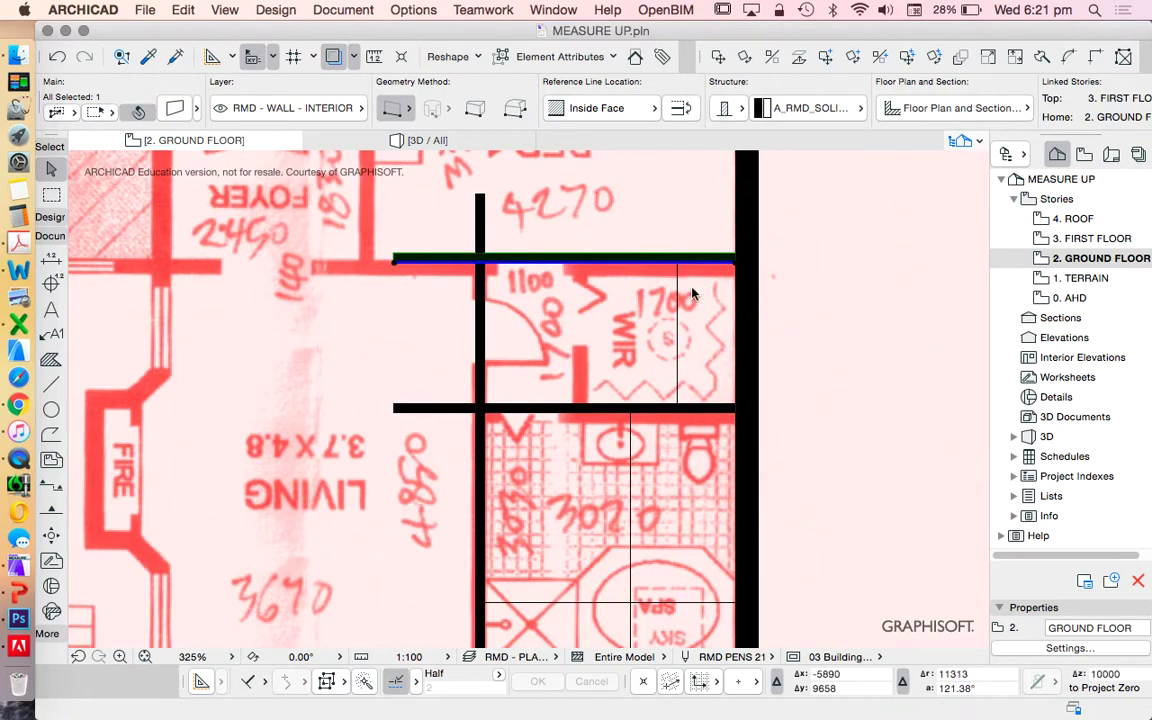
scroll(695, 292, "down", 2)
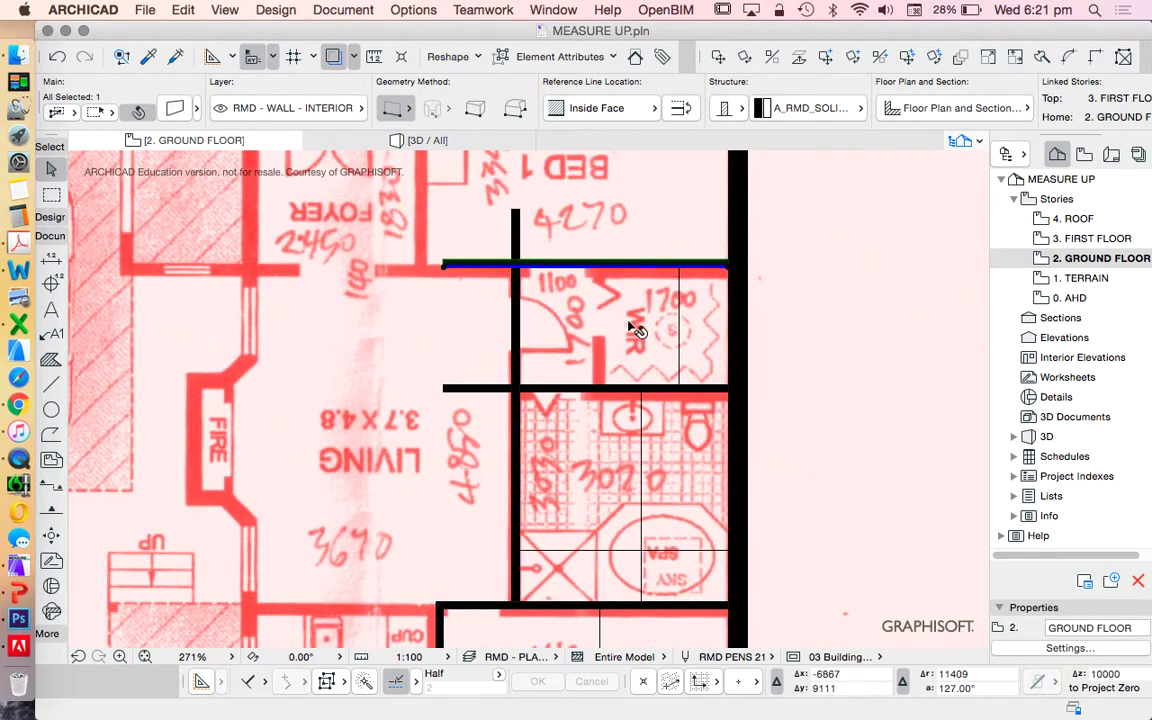
scroll(628, 300, "down", 5)
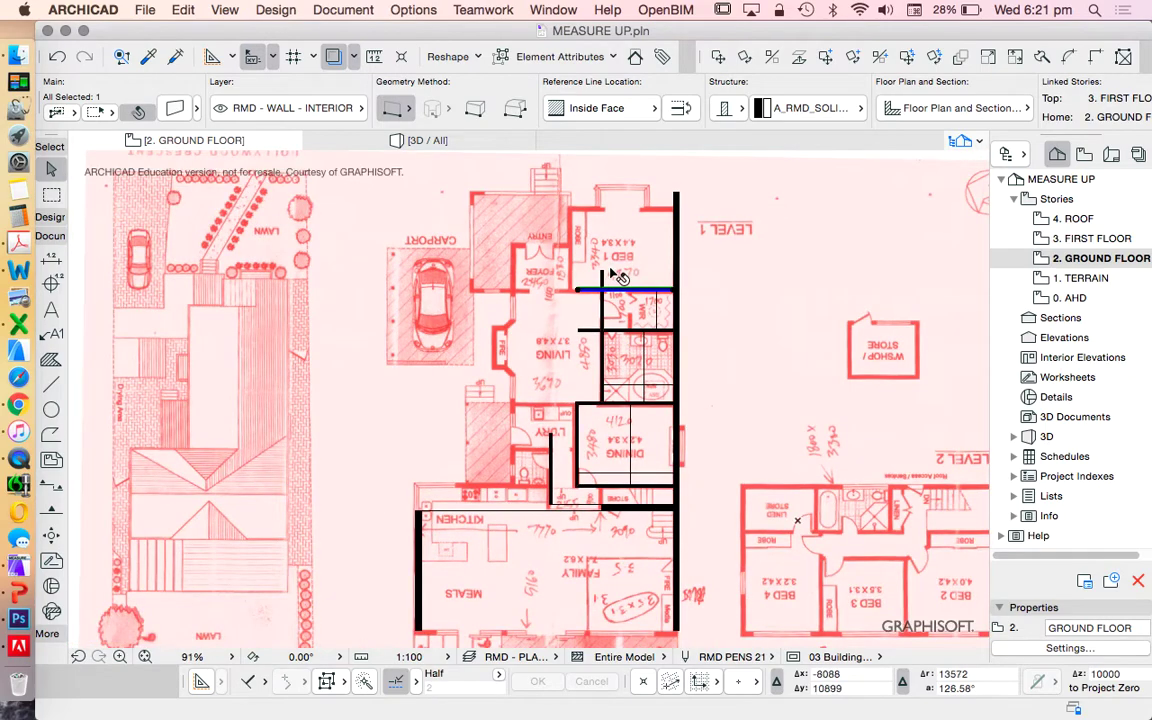
scroll(658, 252, "up", 3)
key("Escape")
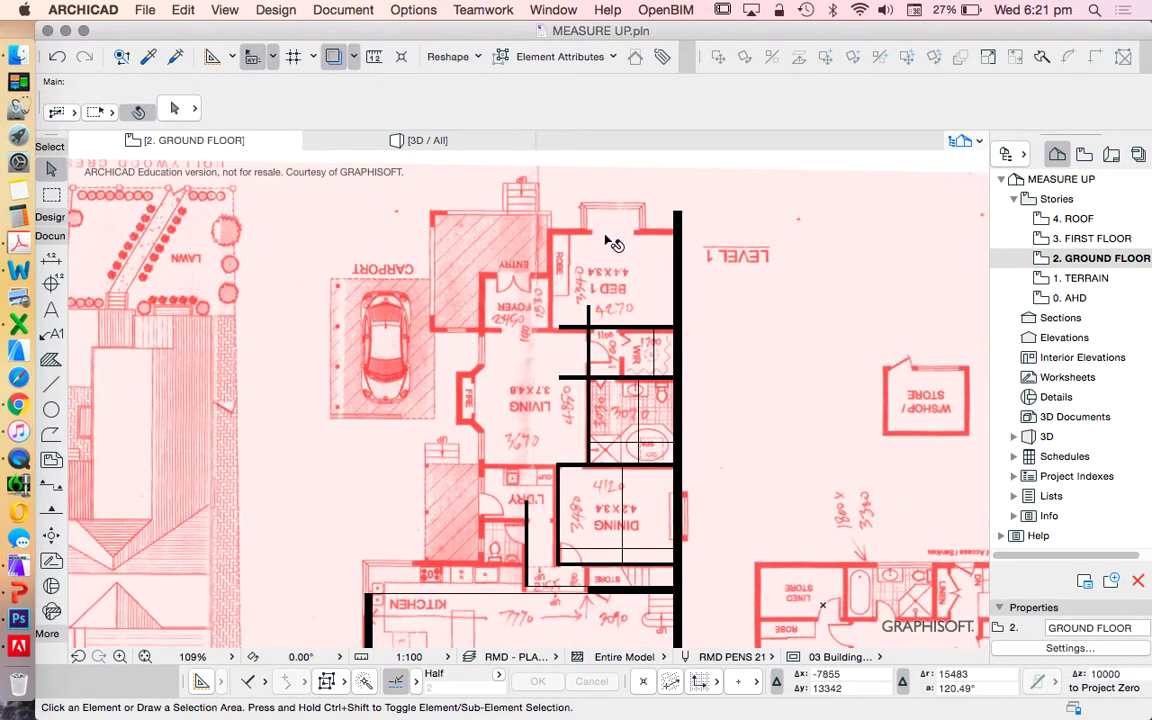
Draw a 4270 mm horizontal line across Bed 1 from the thick outer wall's inner face towards the robe
left_click(52, 385)
scroll(679, 327, "up", 5)
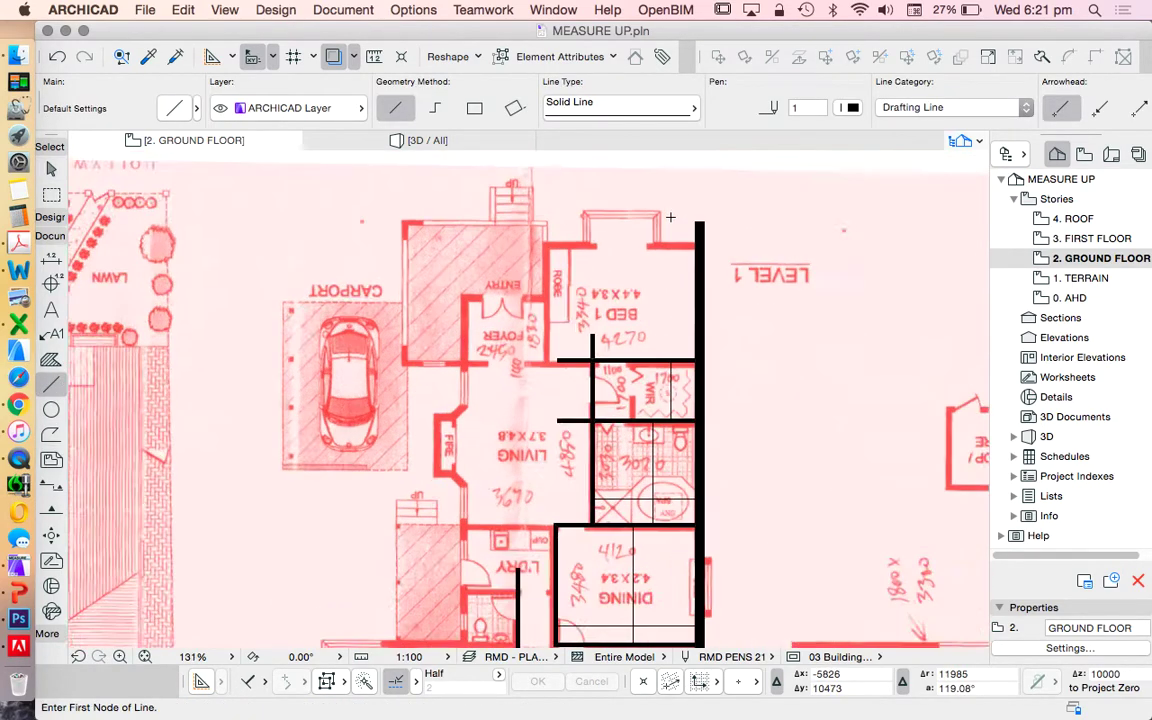
left_click(718, 370)
type("4270")
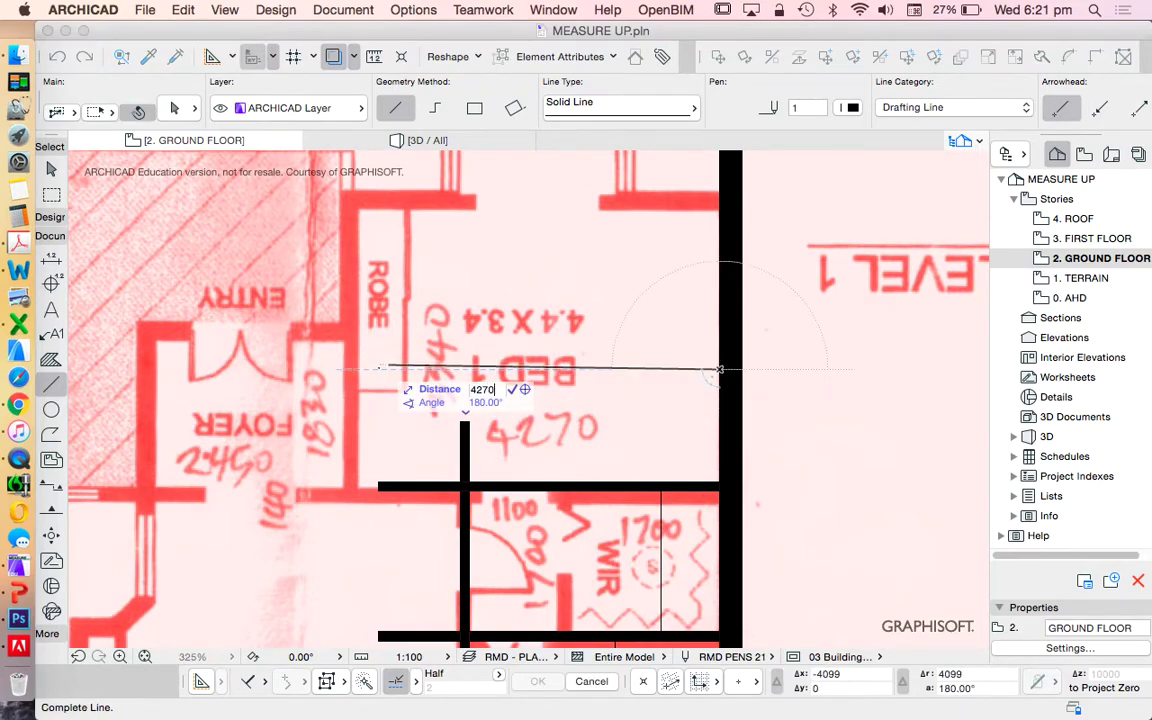
key("Return")
Draw a 3340 mm vertical line up through Bed 1 from the upper face of the WIR's top wall
left_click(622, 484)
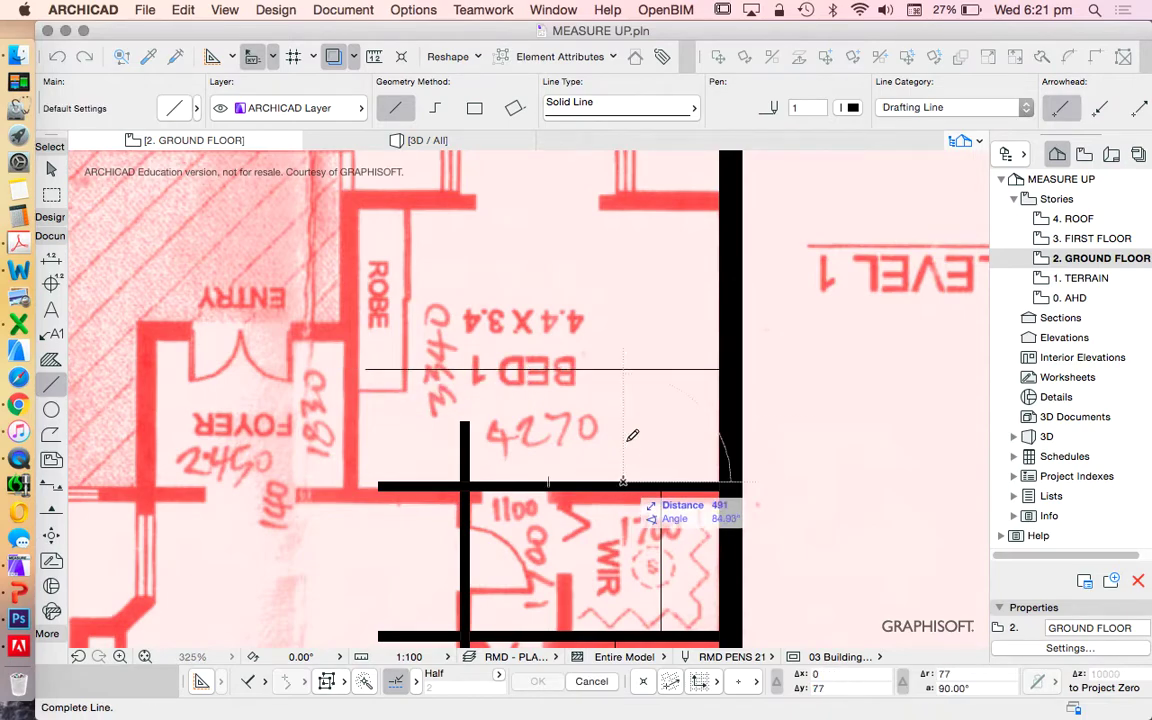
key("Tab")
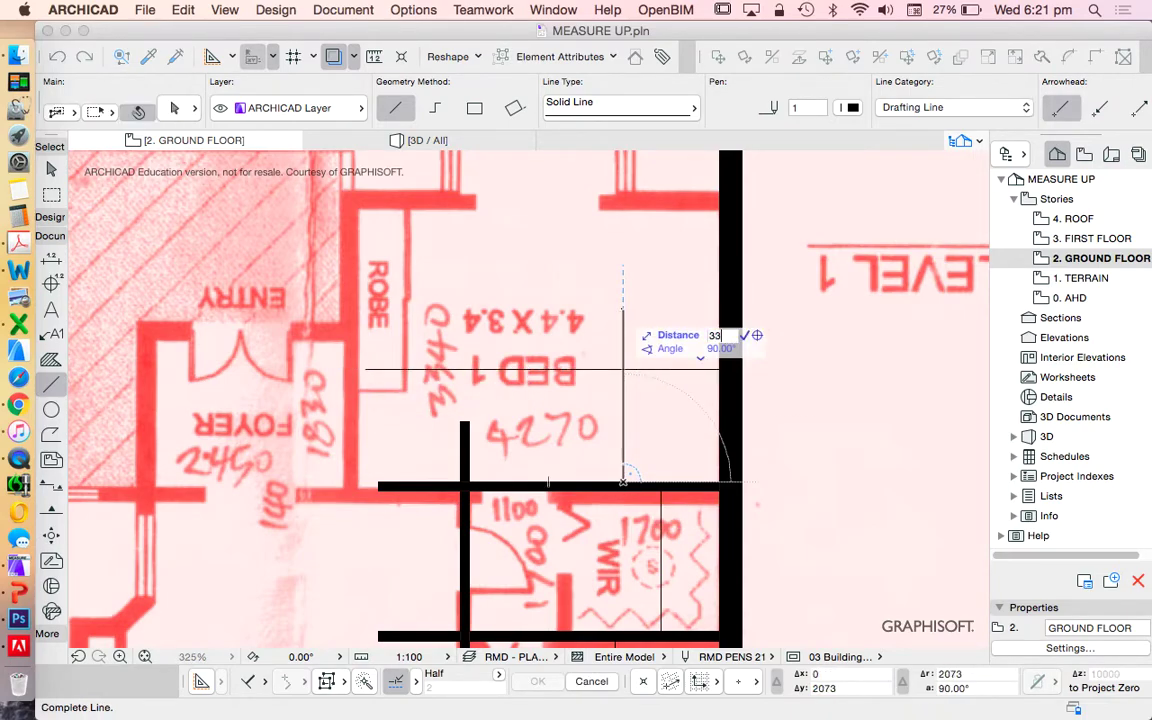
key("Return")
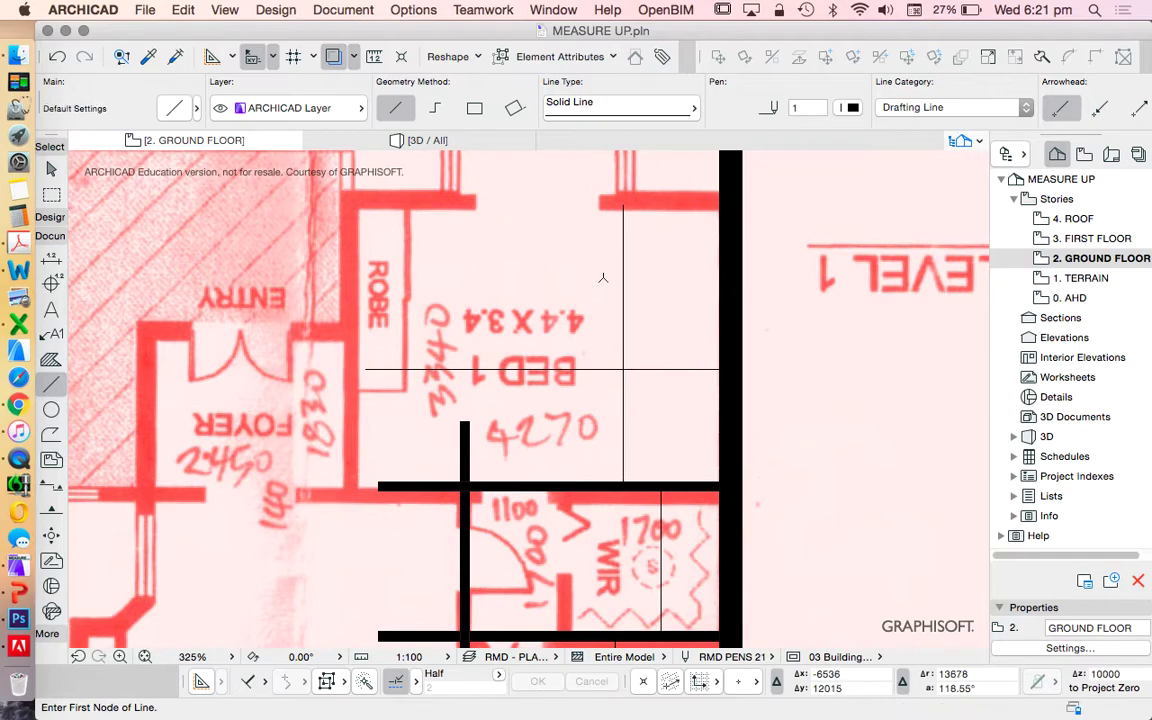
scroll(604, 276, "down", 1)
key("Escape")
Drag a copy of the bathroom's living-side wall to the end of the 4270 mm line, between Bed 1 and the foyer
left_click(490, 428)
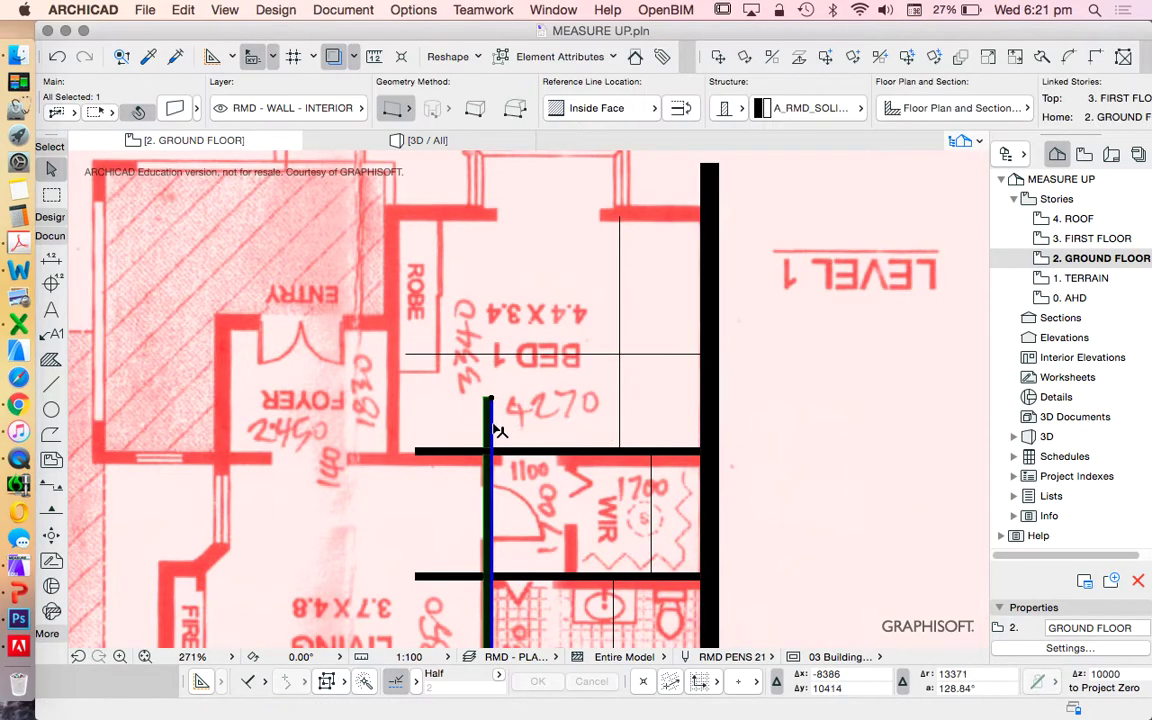
left_click(820, 60)
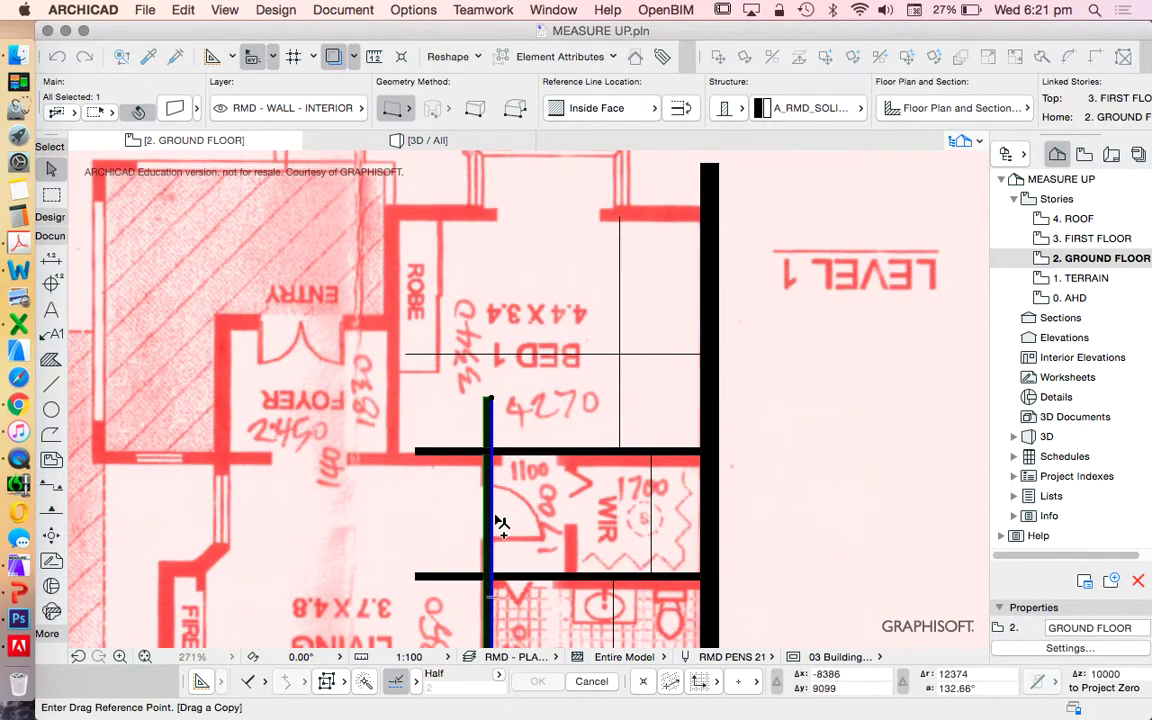
left_click(500, 522)
left_click(407, 360)
key("Escape")
scroll(648, 352, "down", 3)
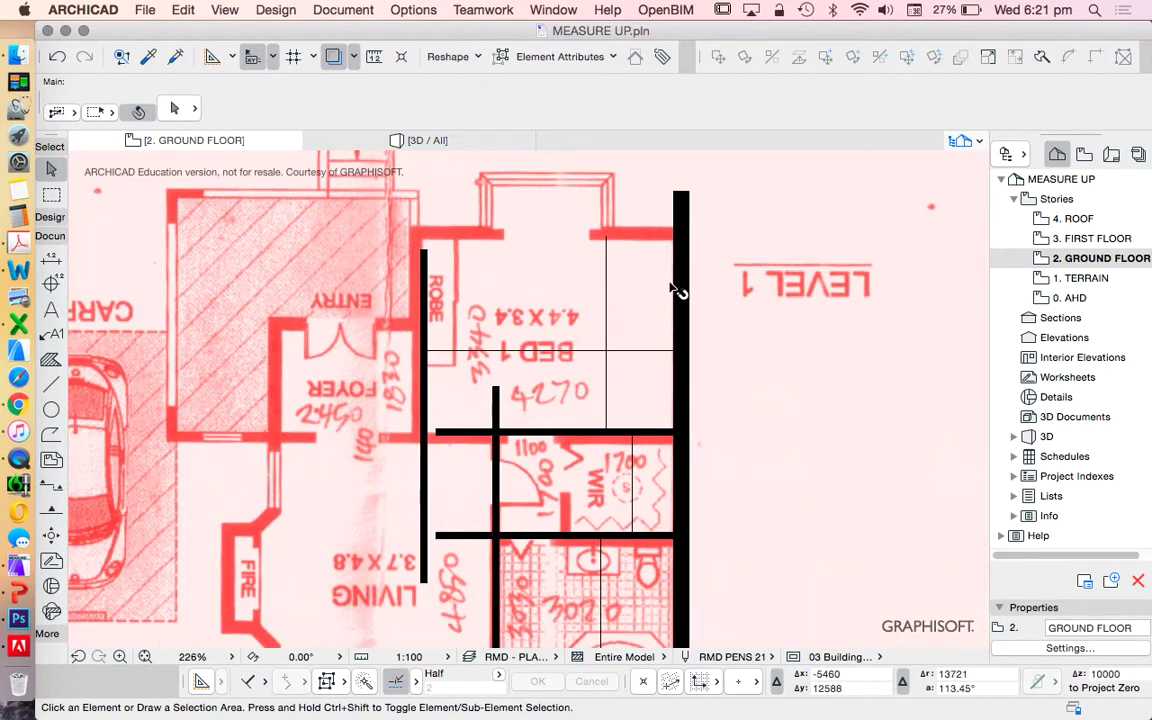
Shorten the upper end of the thick outer wall to align with the end of Bed 1's 3340 mm line
left_click(678, 208)
left_click(678, 194)
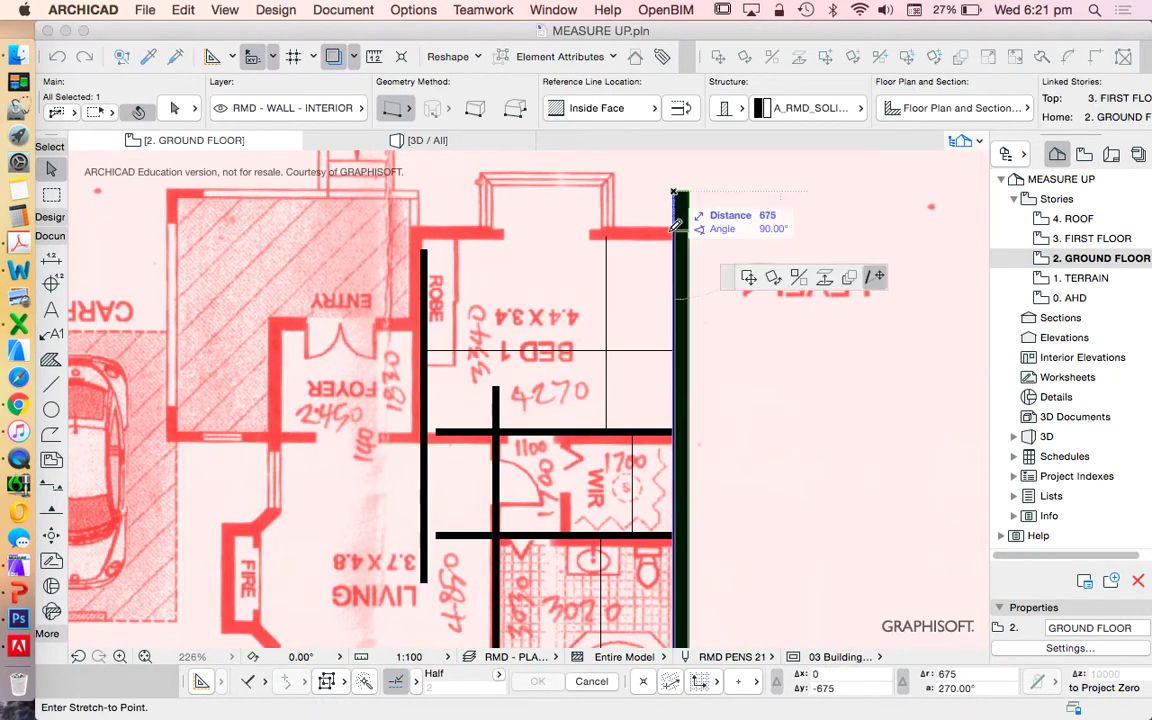
left_click(606, 235)
key("Escape")
left_click(678, 239, "super")
key("super+z")
key("Escape")
Draw a wall with the thick outer wall's settings along the top of Bed 1, from its outer corner past the robe
left_click(676, 238, "alt")
left_click(674, 235)
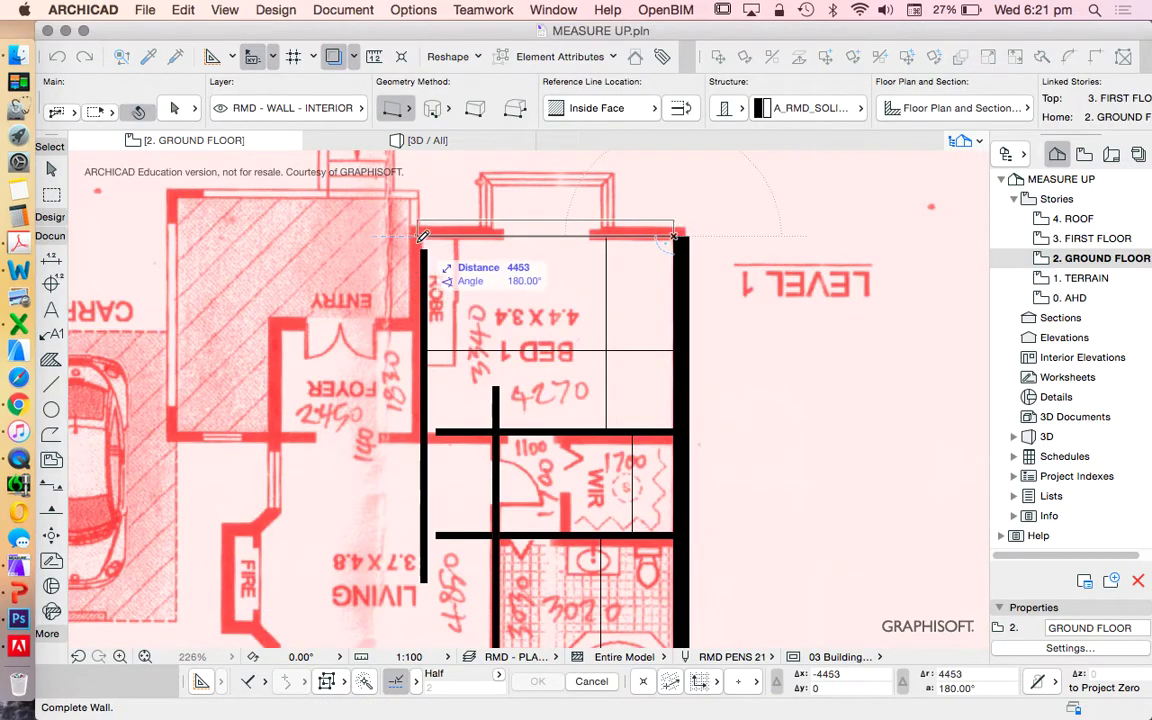
left_click(403, 228)
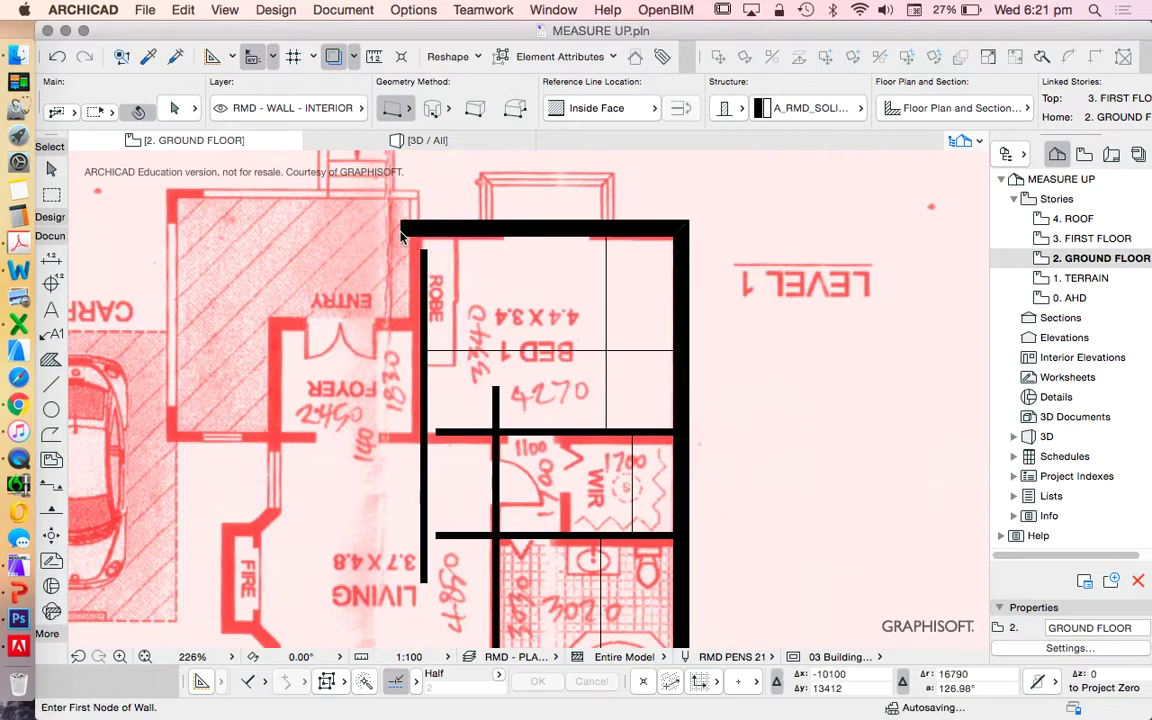
key("Escape")
Shorten the upper end of the thin wall between Bed 1 and the foyer down to just below the entry door wall
scroll(477, 243, "down", 3)
scroll(477, 243, "up", 2)
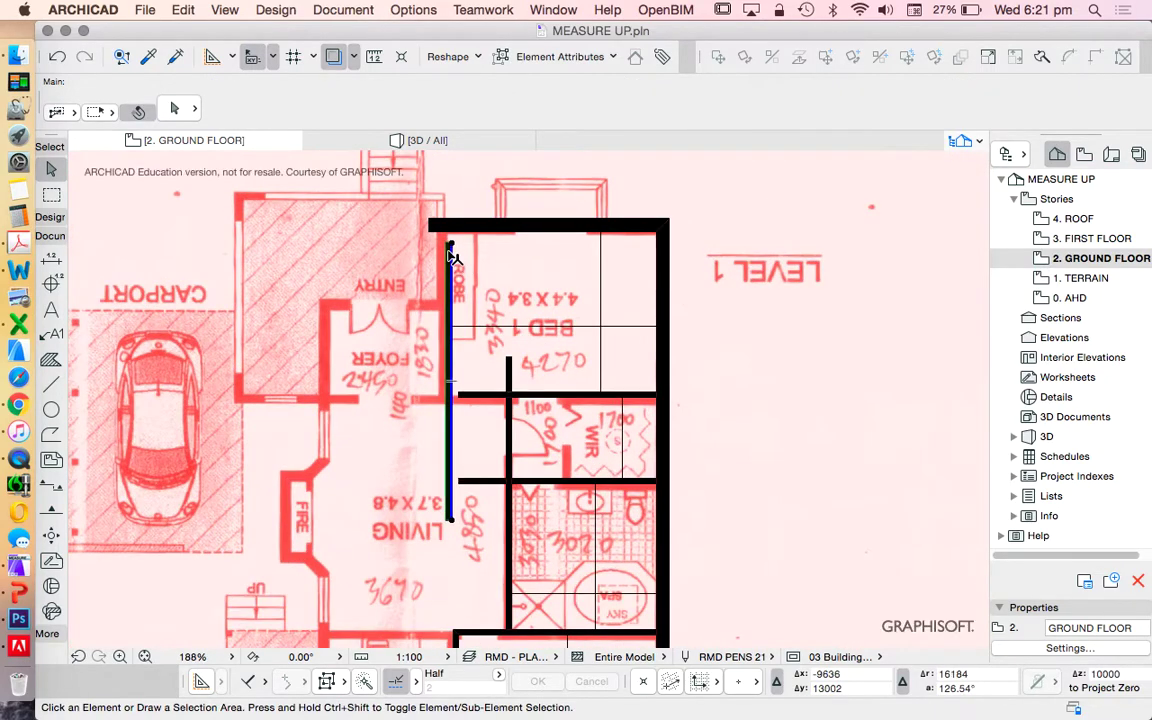
left_click(457, 254)
left_click(459, 291)
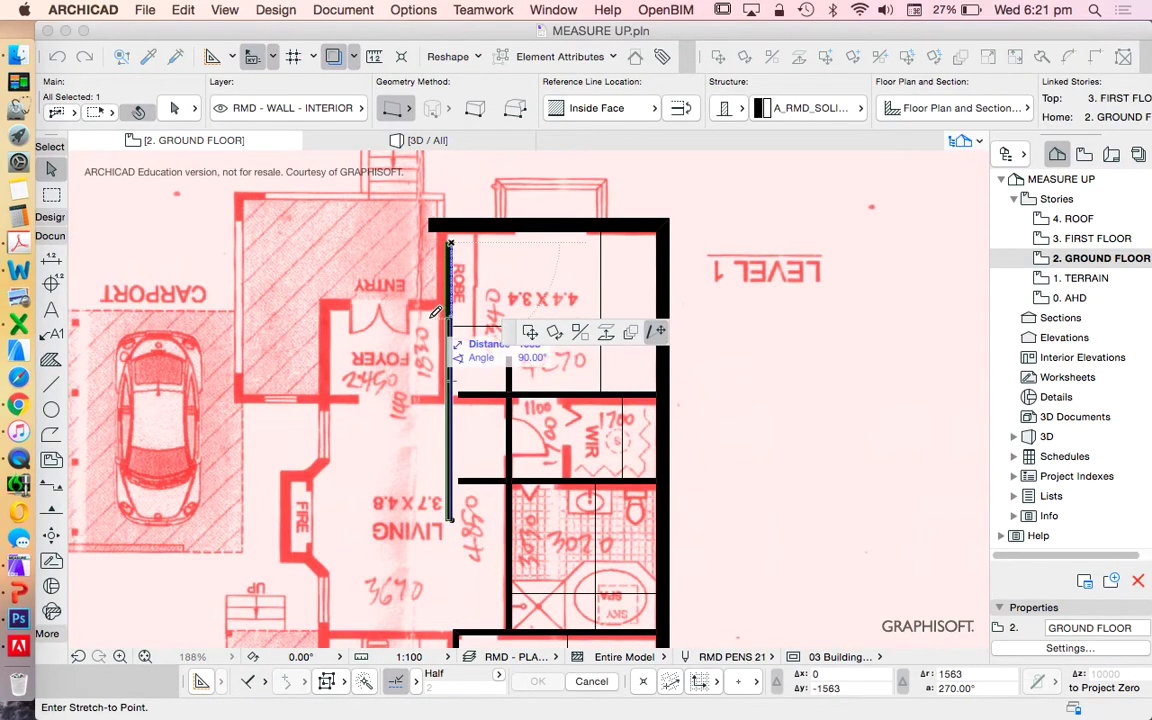
left_click(450, 319)
left_click(442, 244)
Shorten the robe end of Bed 1's thick top wall to align with the face of the thin wall beside the foyer
left_click(429, 231)
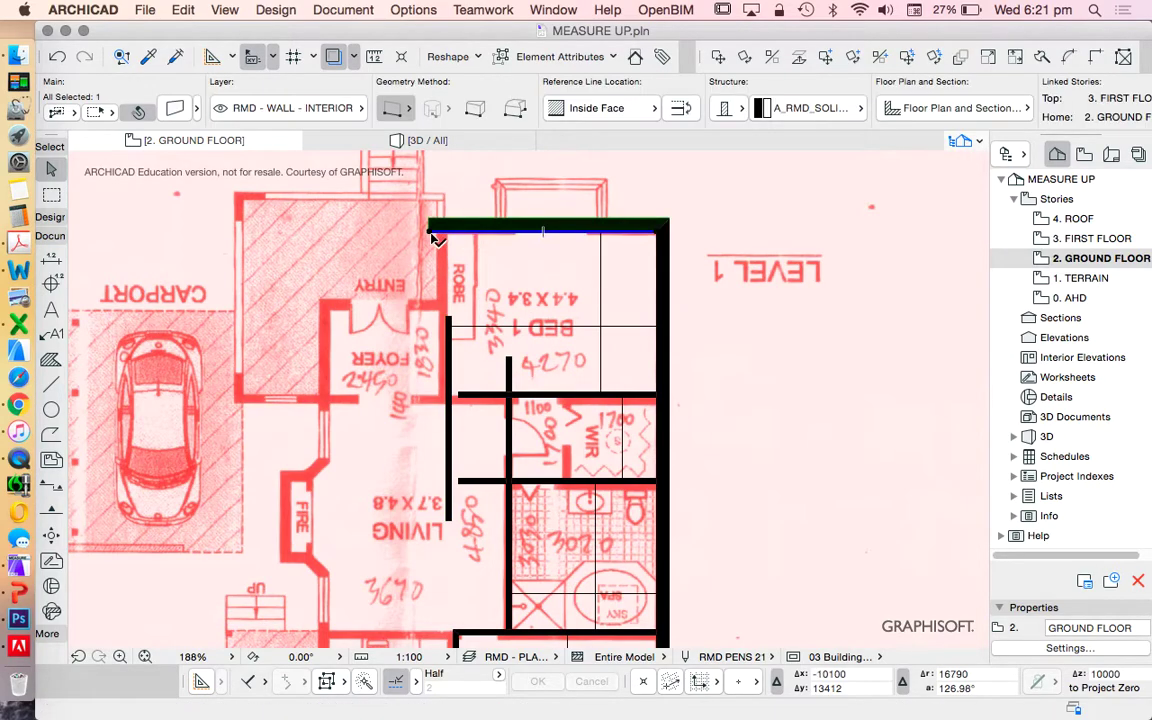
left_click(429, 229)
left_click(455, 226)
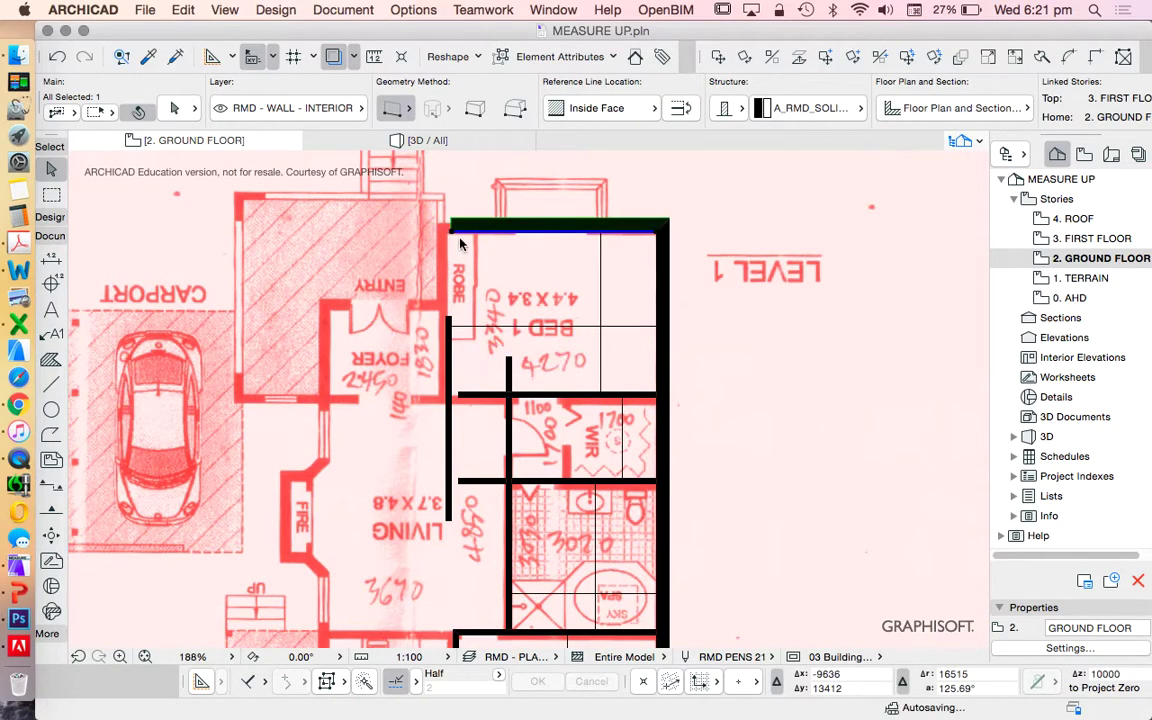
key("Escape")
Draw a thick outer wall about 1350 mm long down beside the robe from the end of Bed 1's top wall
left_click(452, 231)
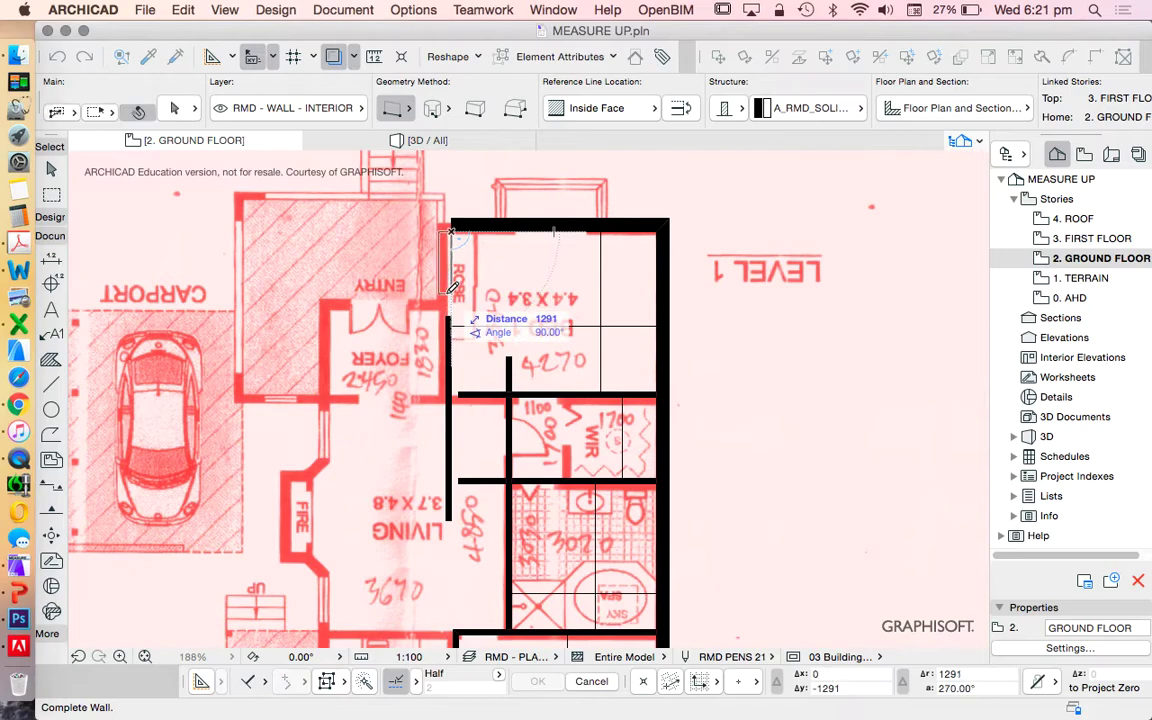
left_click(447, 297)
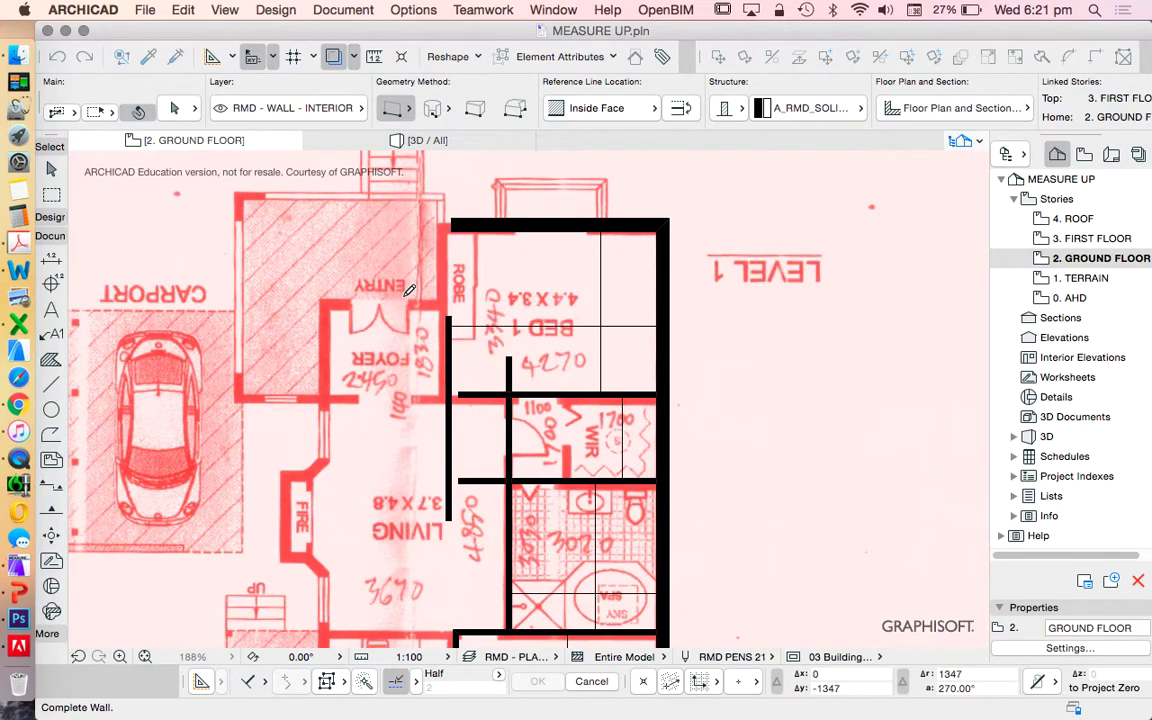
key("Escape")
Draw a 2450 mm horizontal line across the foyer from the face of the thin wall beside Bed 1 toward the carport side
scroll(523, 282, "up", 3)
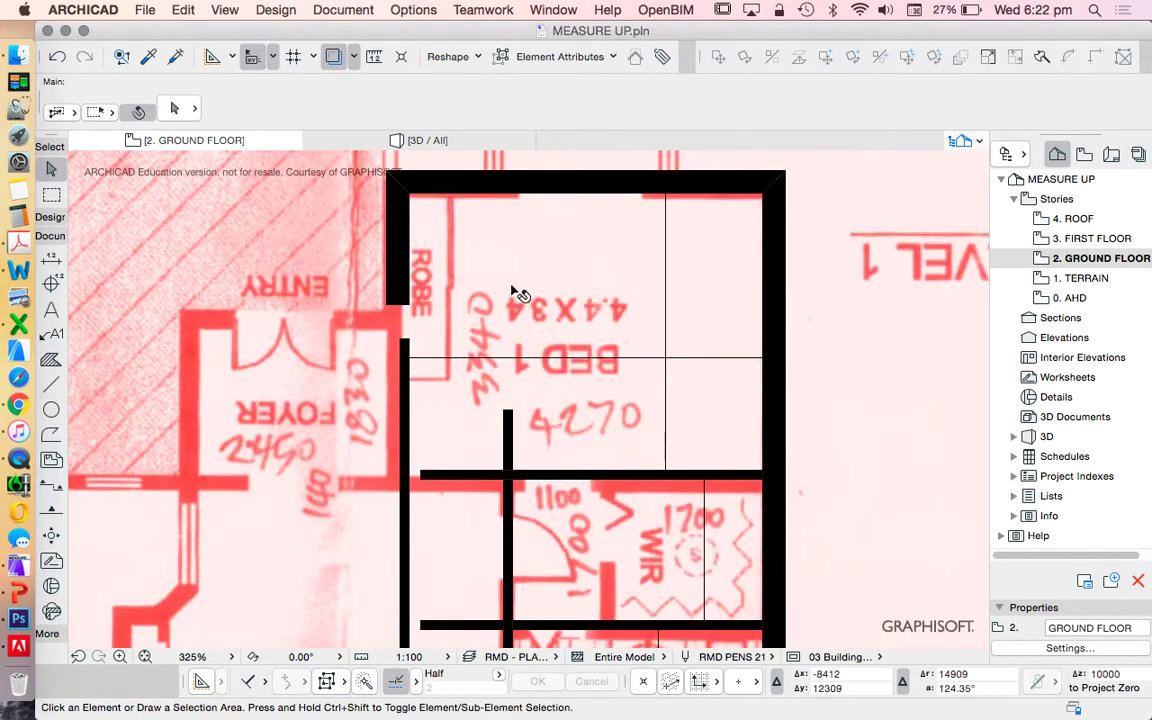
left_click(51, 384)
scroll(580, 280, "down", 3)
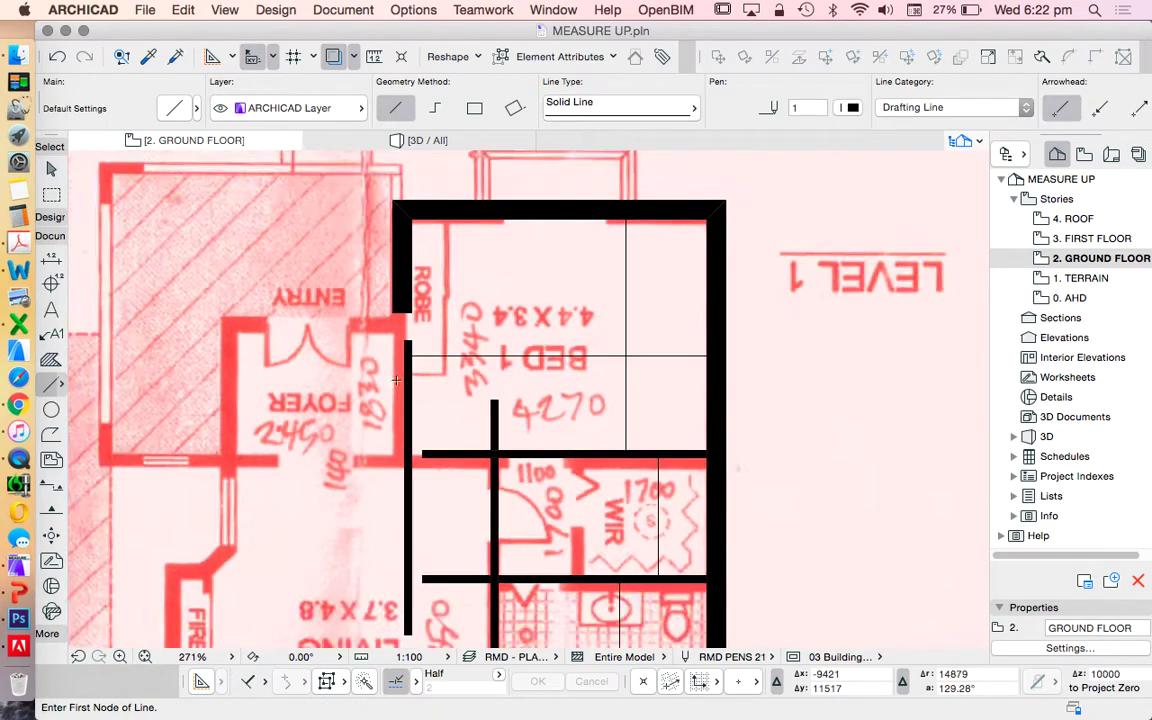
scroll(297, 374, "up", 3)
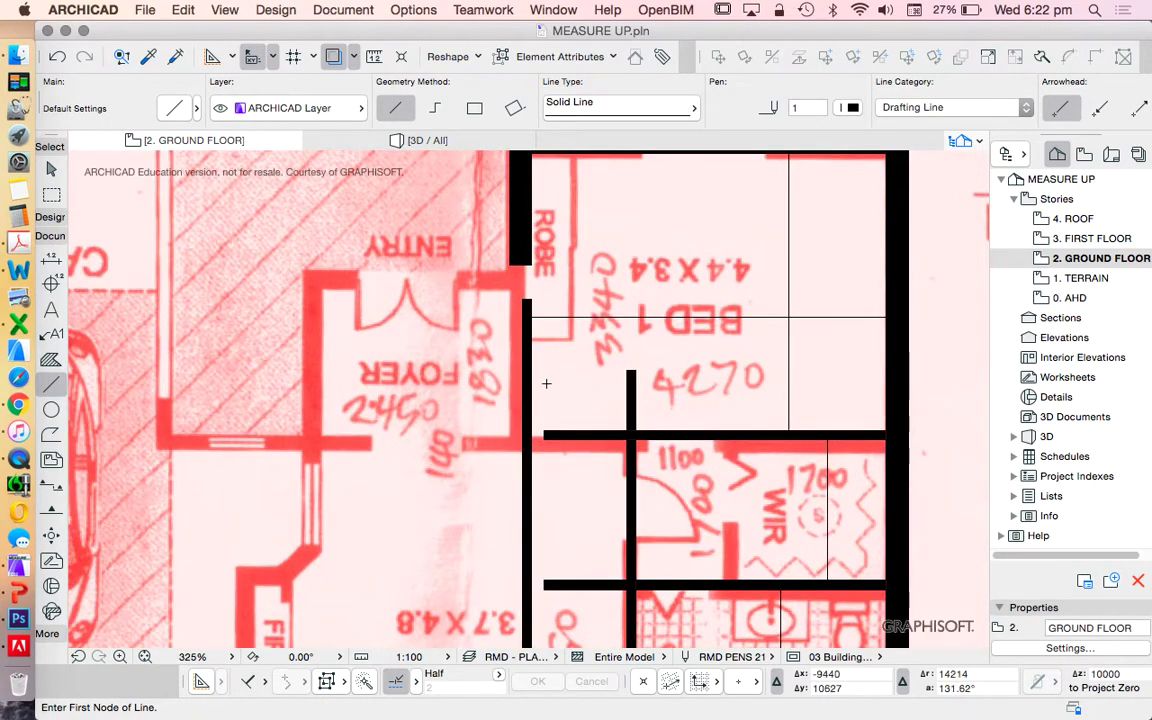
scroll(566, 347, "down", 10)
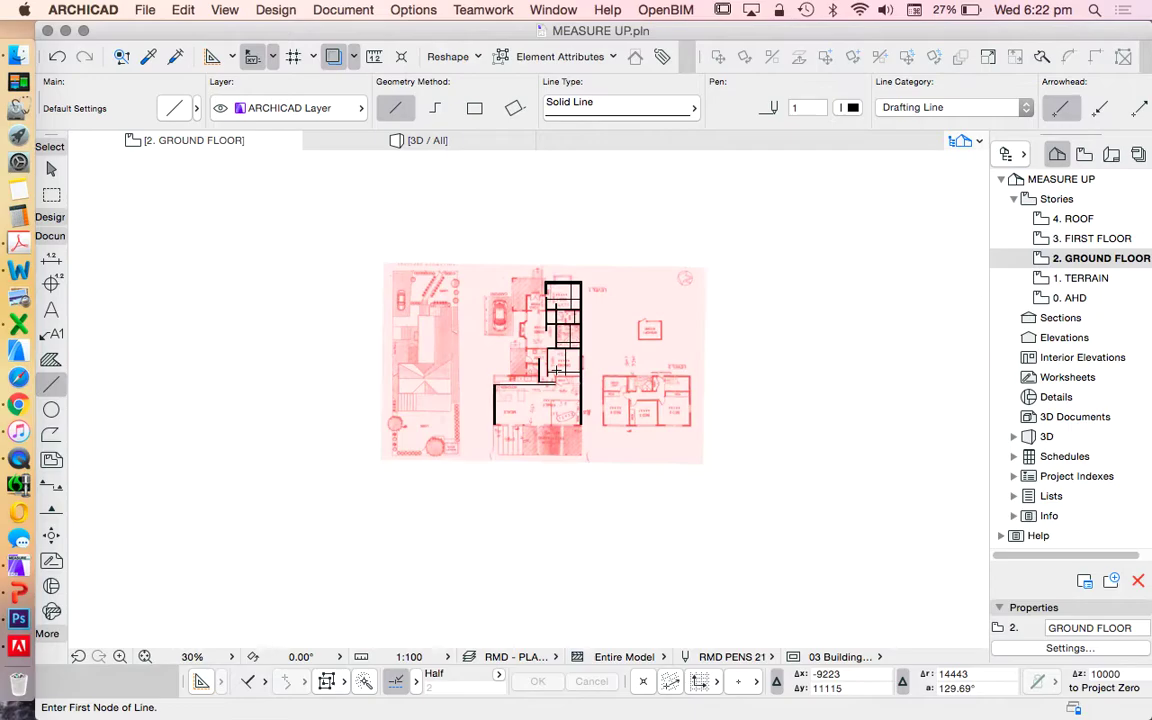
scroll(547, 333, "up", 2)
scroll(547, 333, "up", 12)
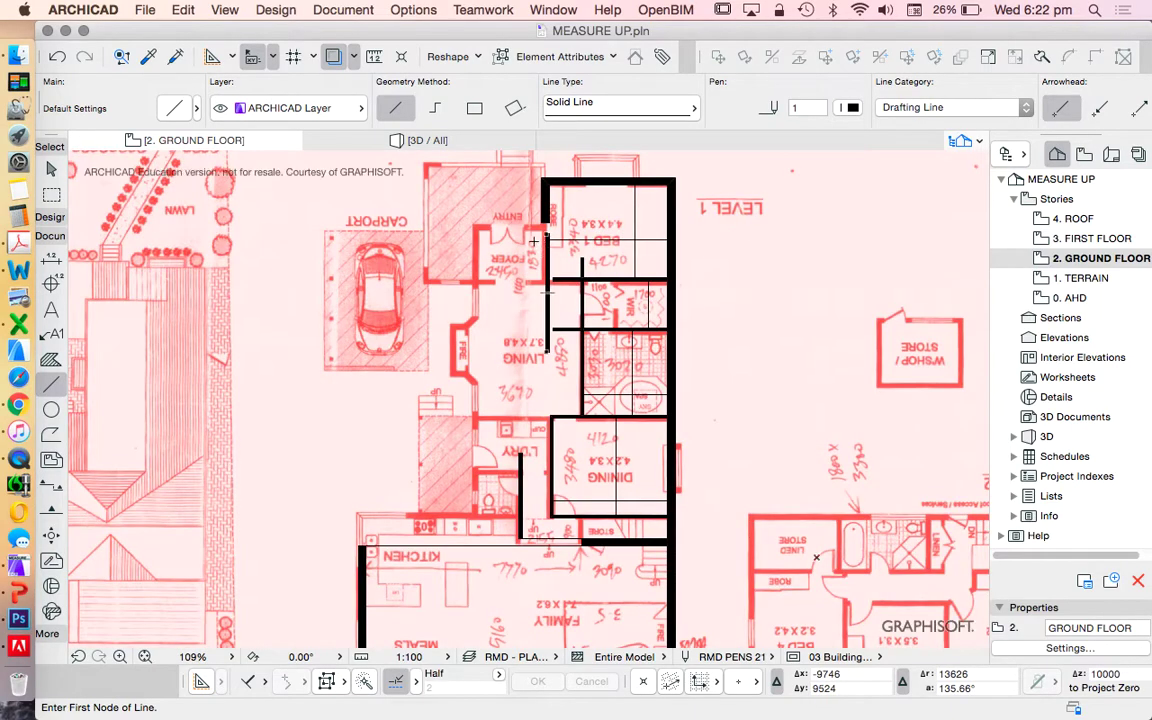
scroll(540, 350, "down", 6)
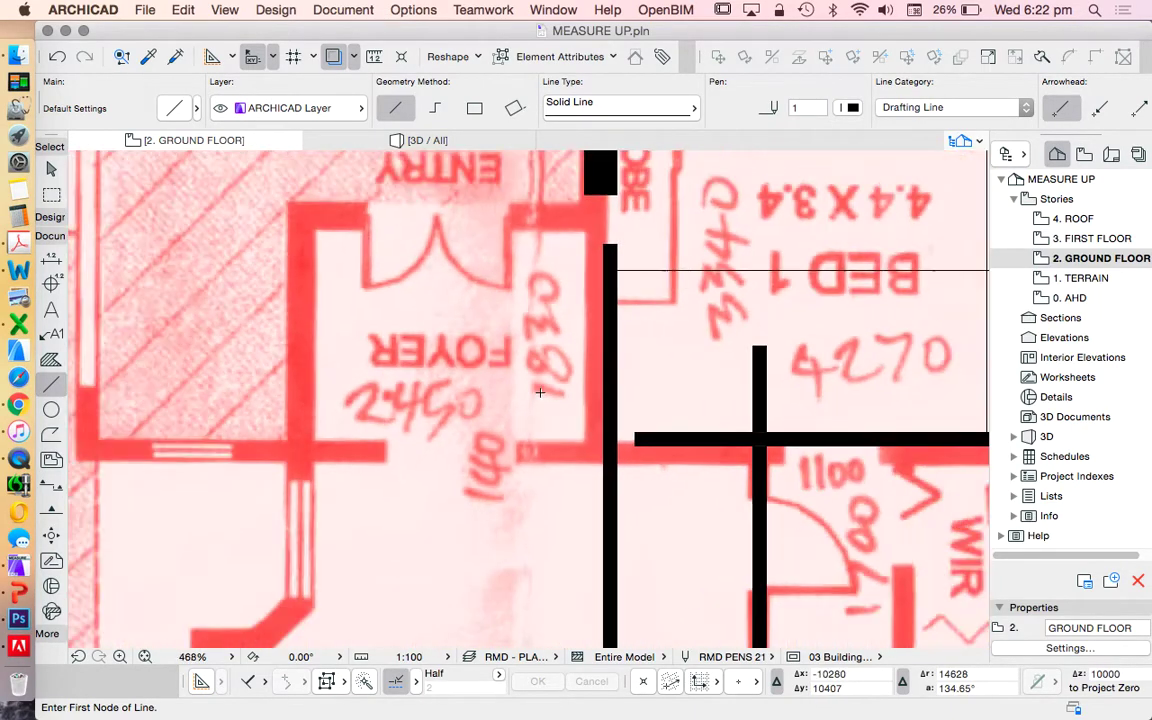
scroll(538, 352, "down", 6)
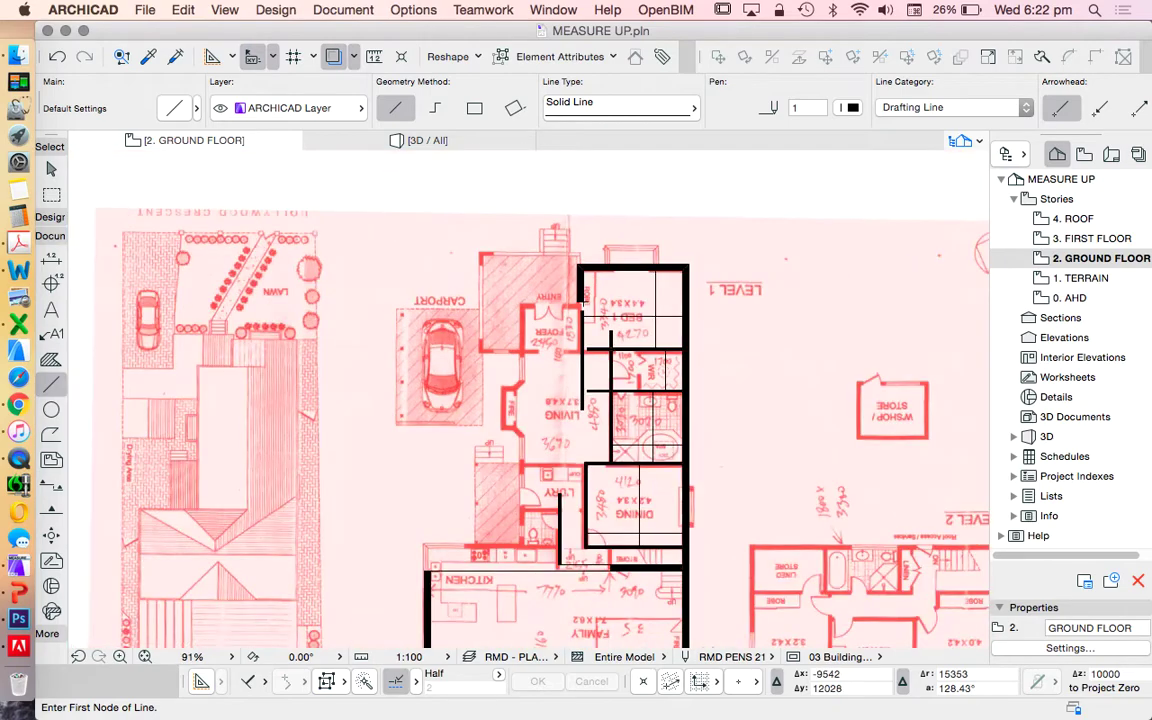
scroll(594, 335, "up", 3)
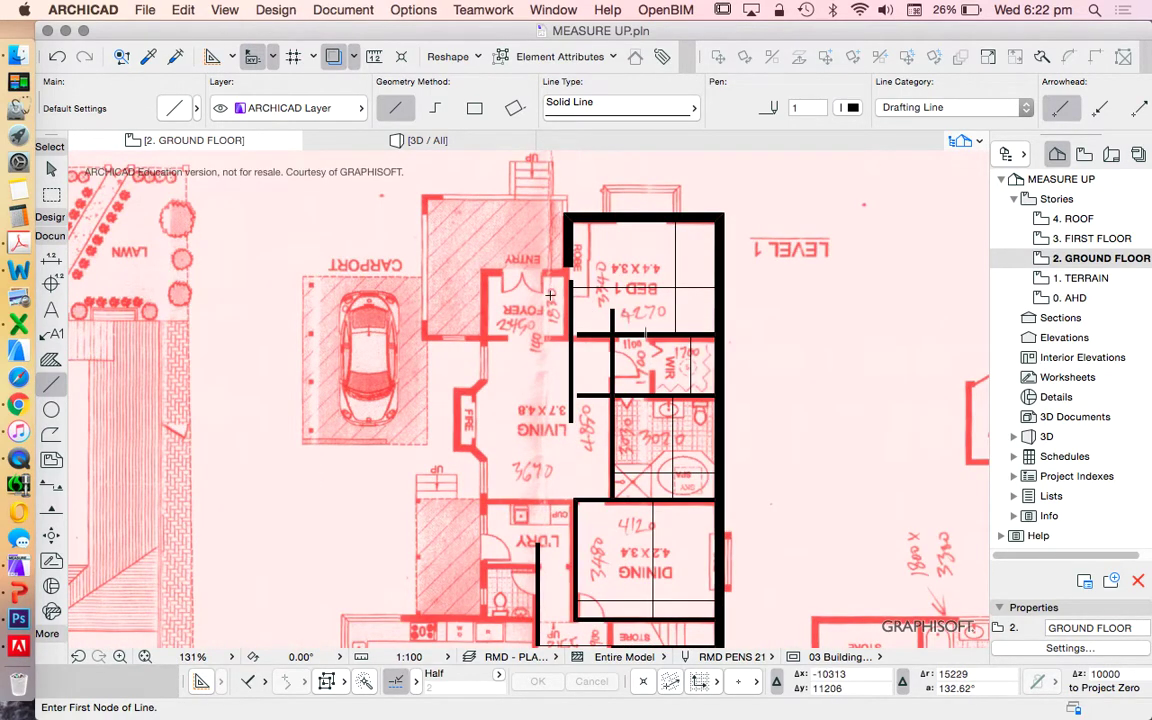
scroll(550, 295, "up", 4)
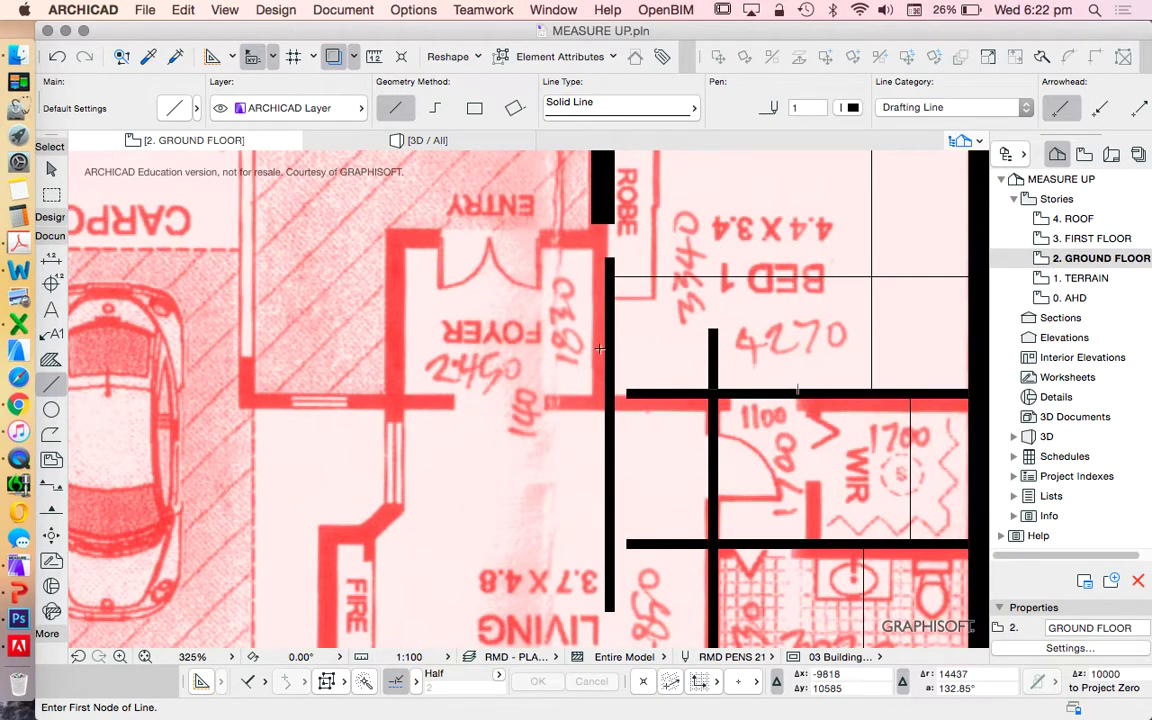
left_click(605, 349)
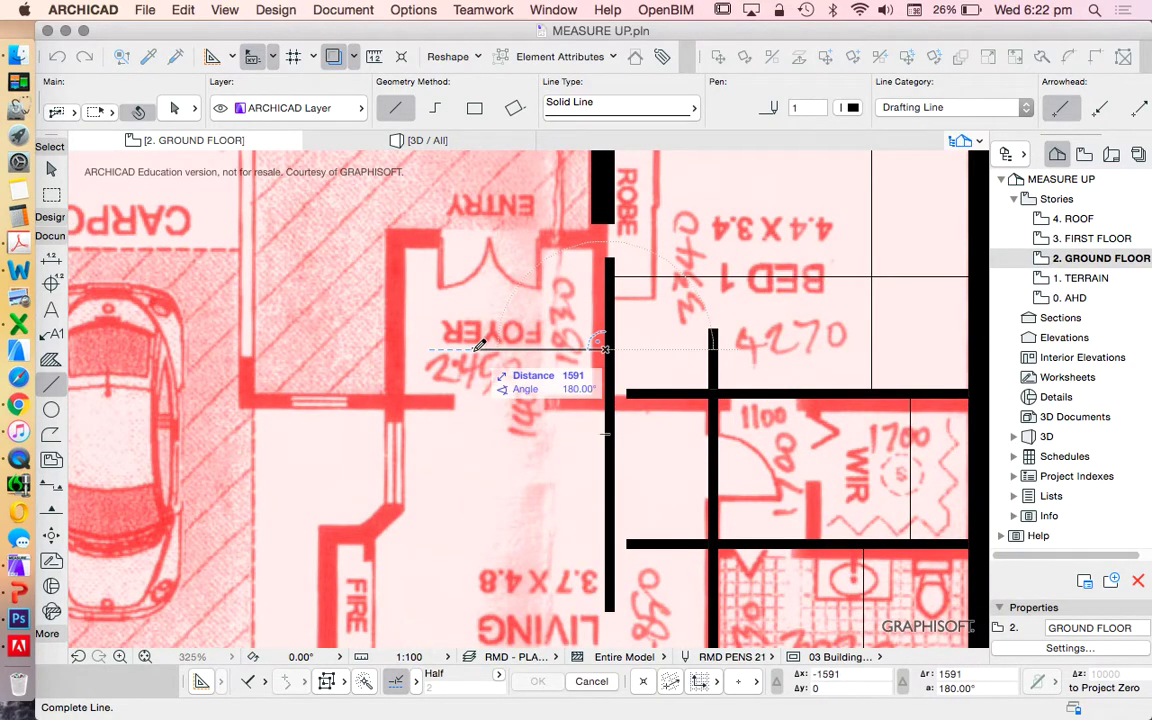
type("24")
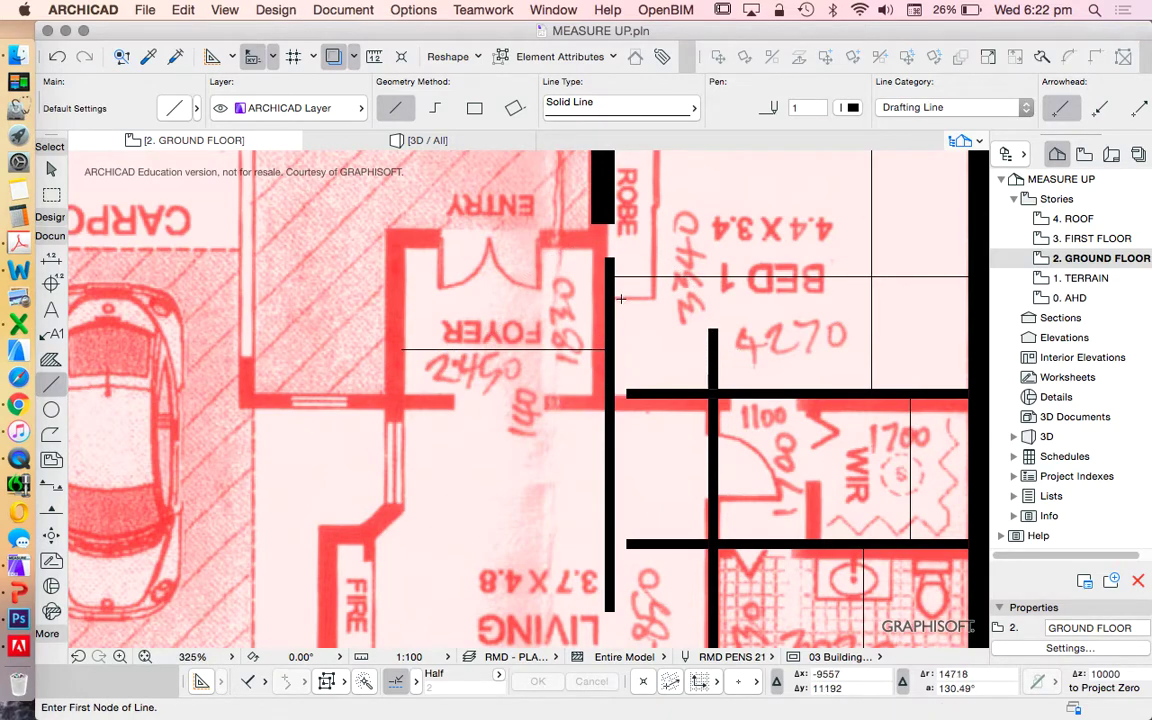
key("Escape")
Copy the thick outer wall beside the robe so its inner face meets the carport-side end of the foyer's 2450 mm line
left_click(615, 224)
left_click(825, 57)
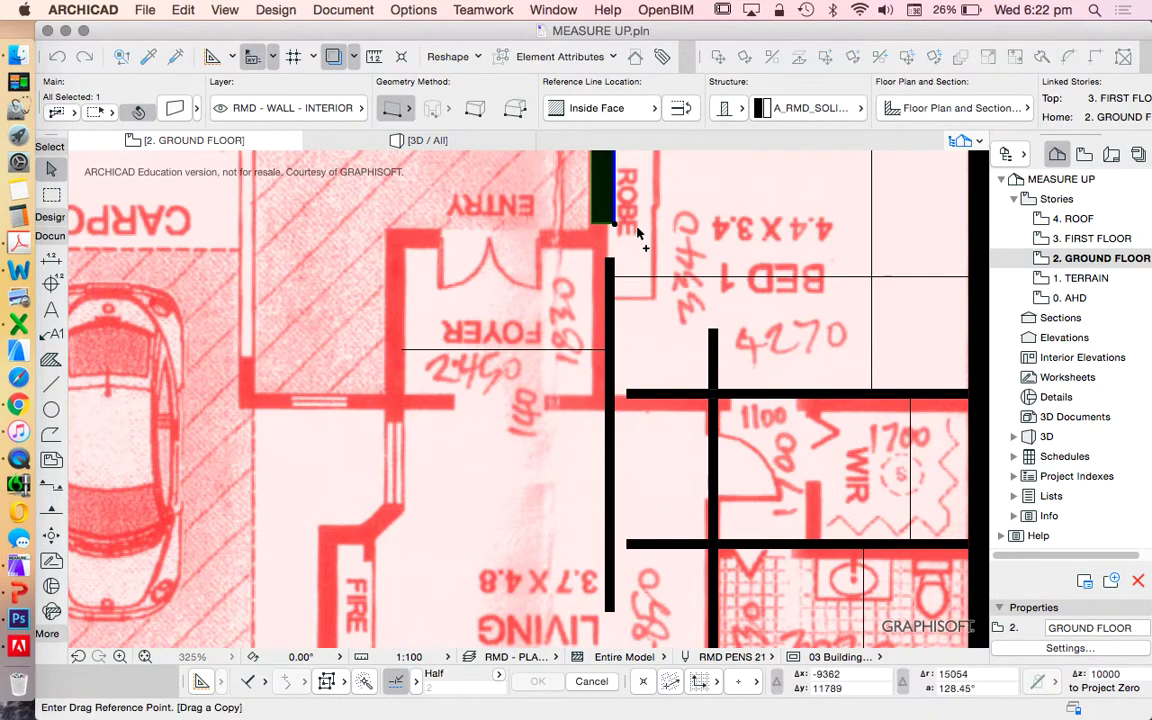
left_click(622, 183)
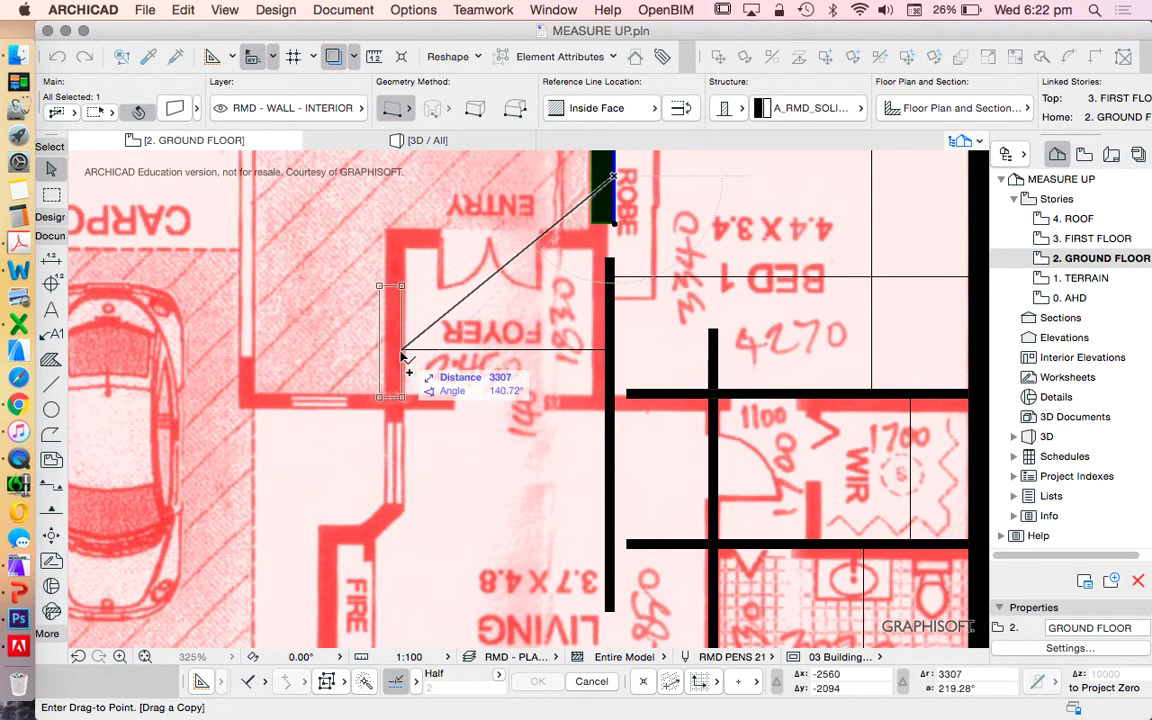
left_click(400, 355)
left_click(243, 419)
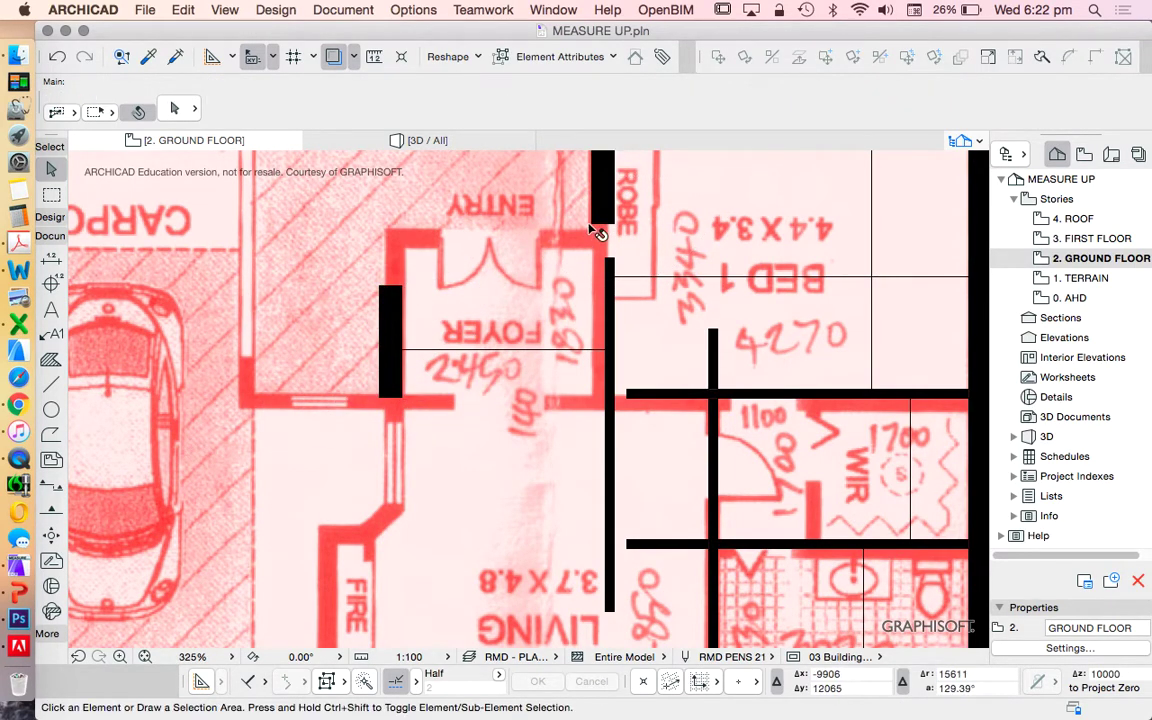
Stretch the thin wall between Bed 1 and the WIR across the bottom of the foyer to just past its carport-side wall
scroll(597, 240, "down", 5)
scroll(599, 262, "up", 3)
left_click(597, 265)
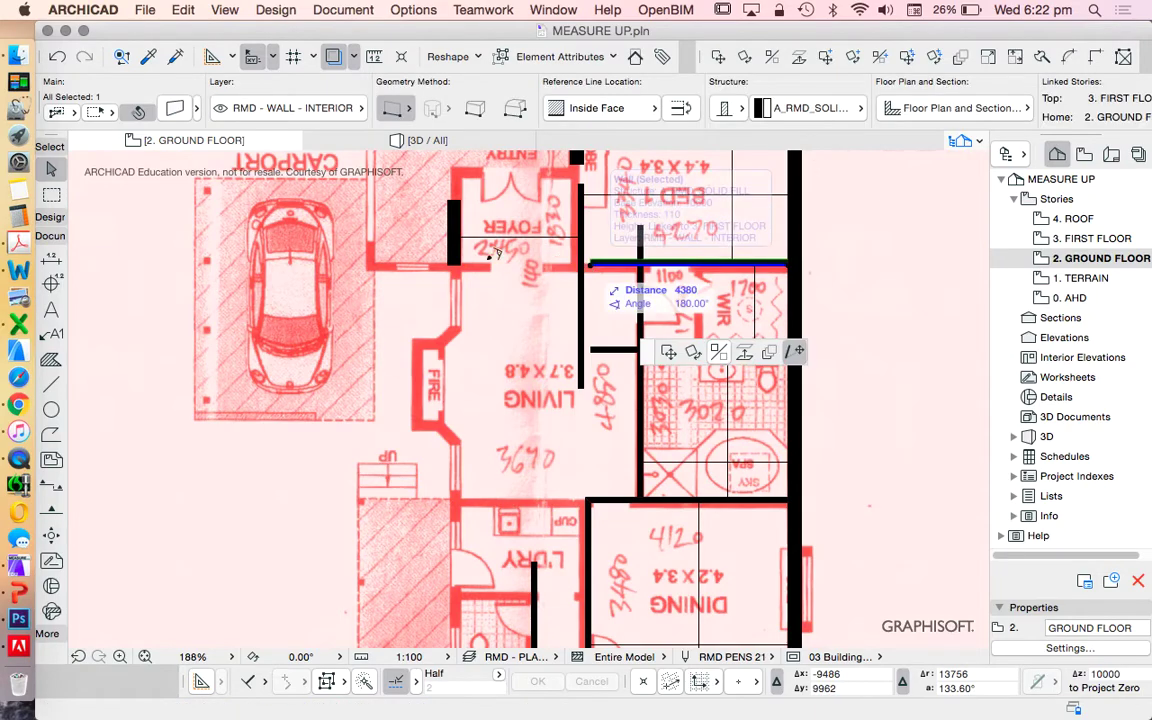
left_click(406, 261)
key("Escape")
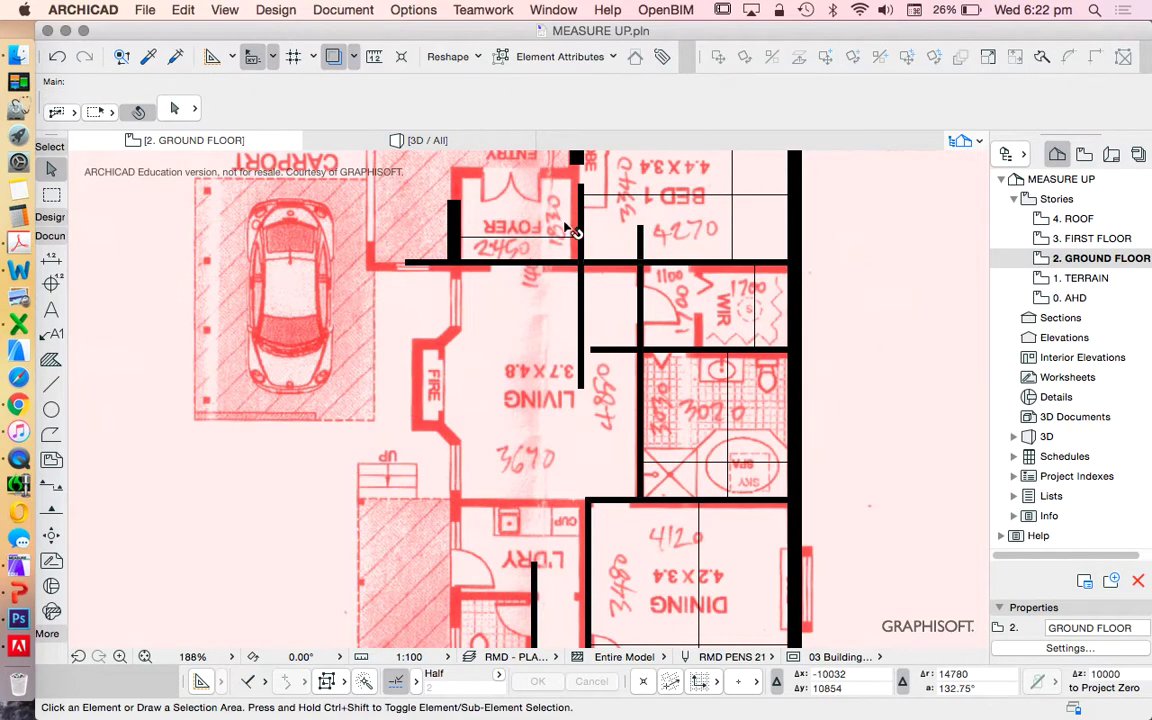
Draw a vertical line 1830 mm up through the foyer from the upper face of the thin wall below it
left_click(51, 384)
scroll(636, 232, "down", 3)
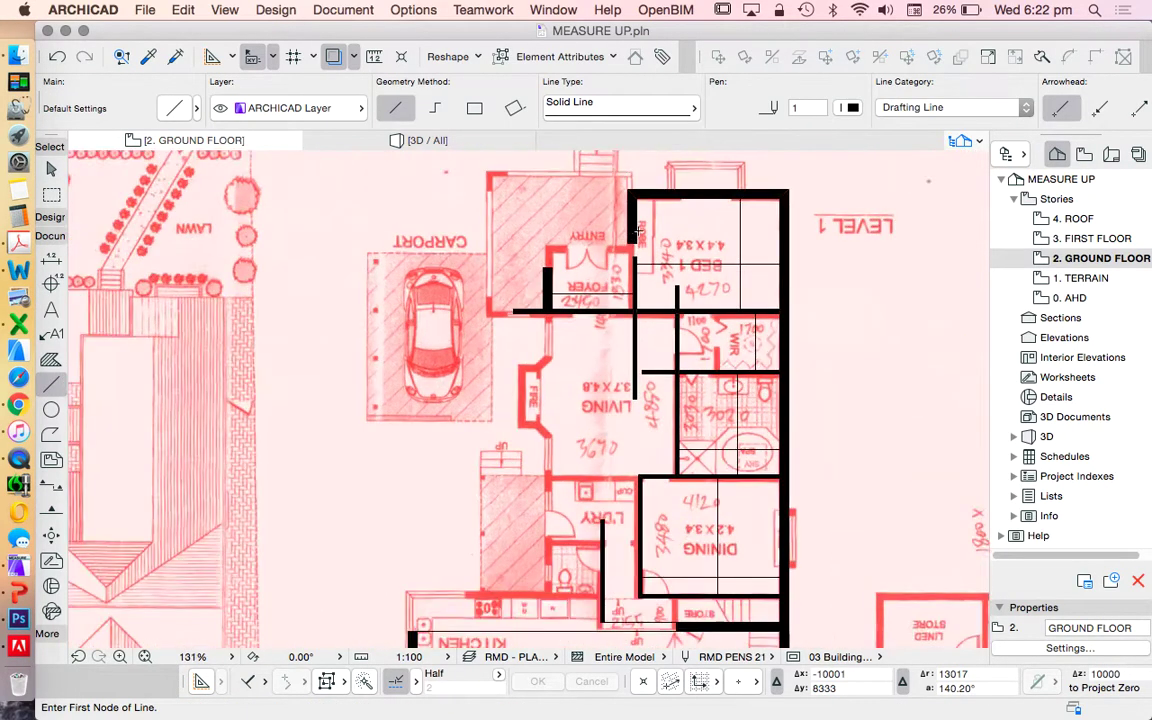
scroll(636, 232, "up", 6)
left_click(547, 398)
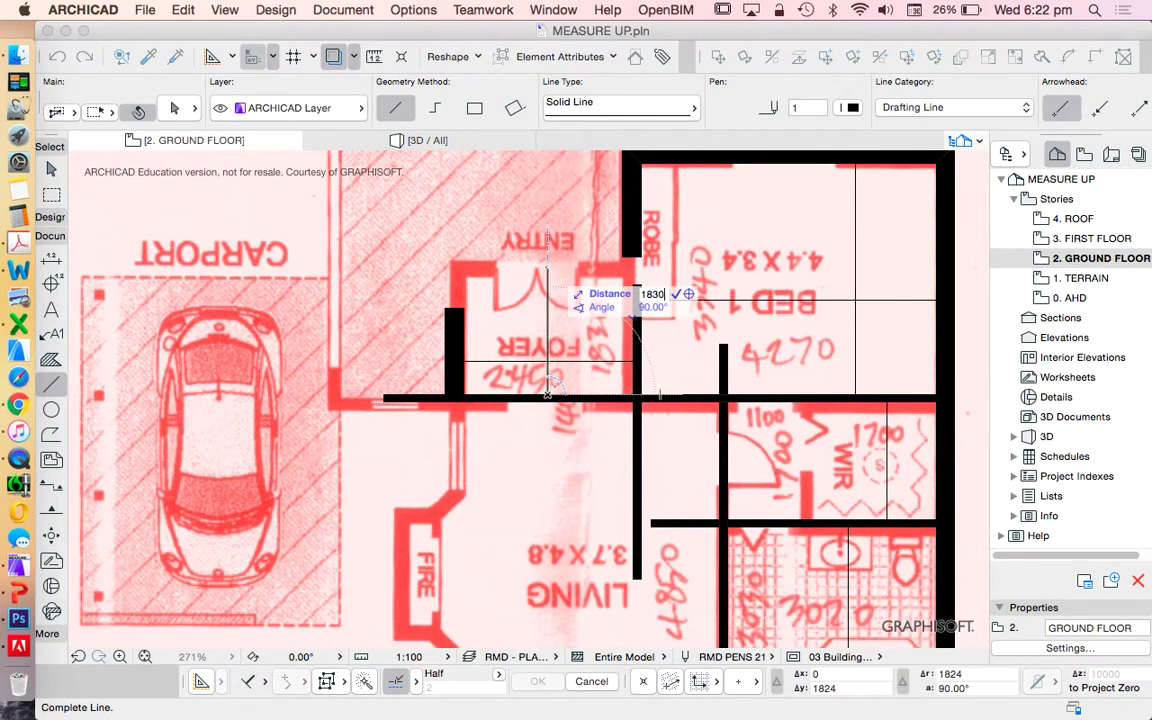
key("Return")
Draw a thick outer wall about 1354 mm long from the top of the 1830 mm line toward the foyer's carport-side wall
left_click(463, 311, "alt")
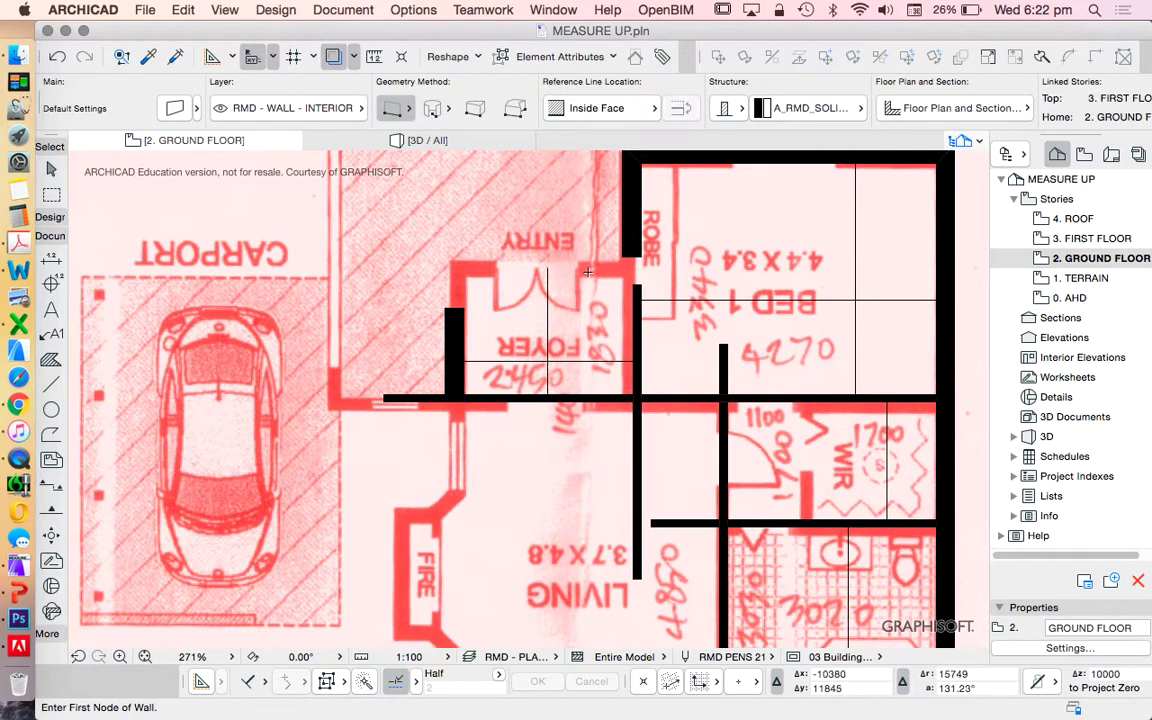
left_click(546, 262)
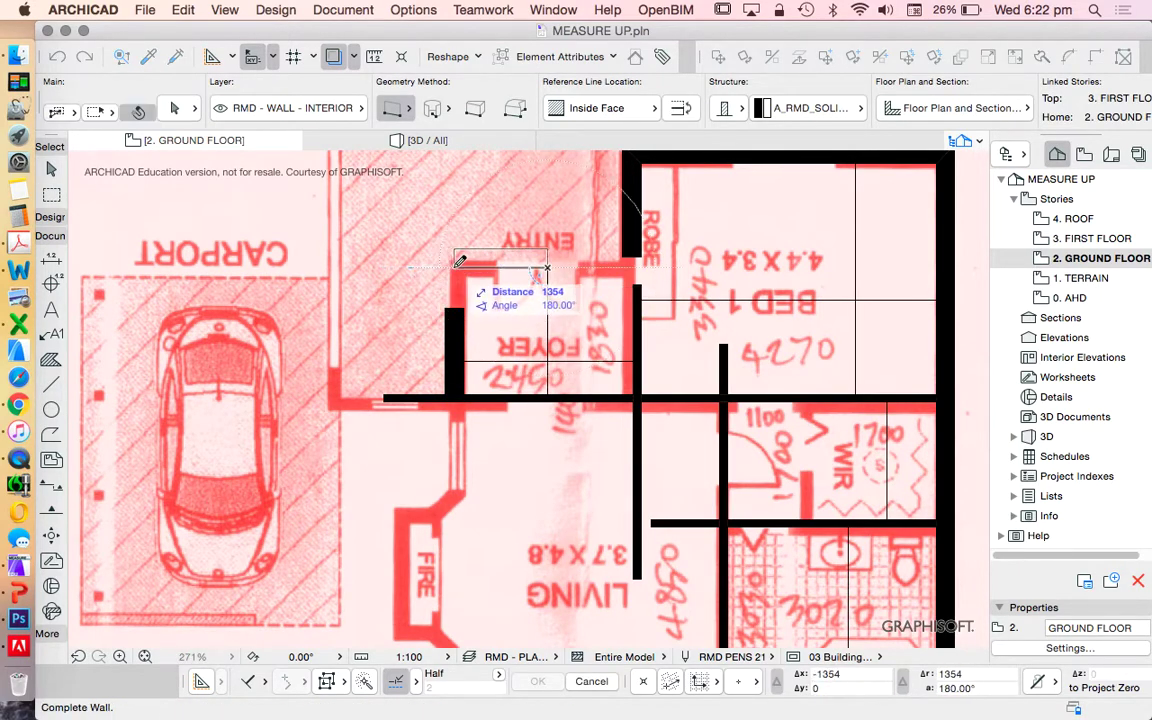
left_click(456, 259)
key("Escape")
Intersect the foyer's thick entry wall with the carport-side wall at one corner and with the robe wall at the other
left_click(462, 315)
left_click(500, 262, "shift")
left_click(1095, 58)
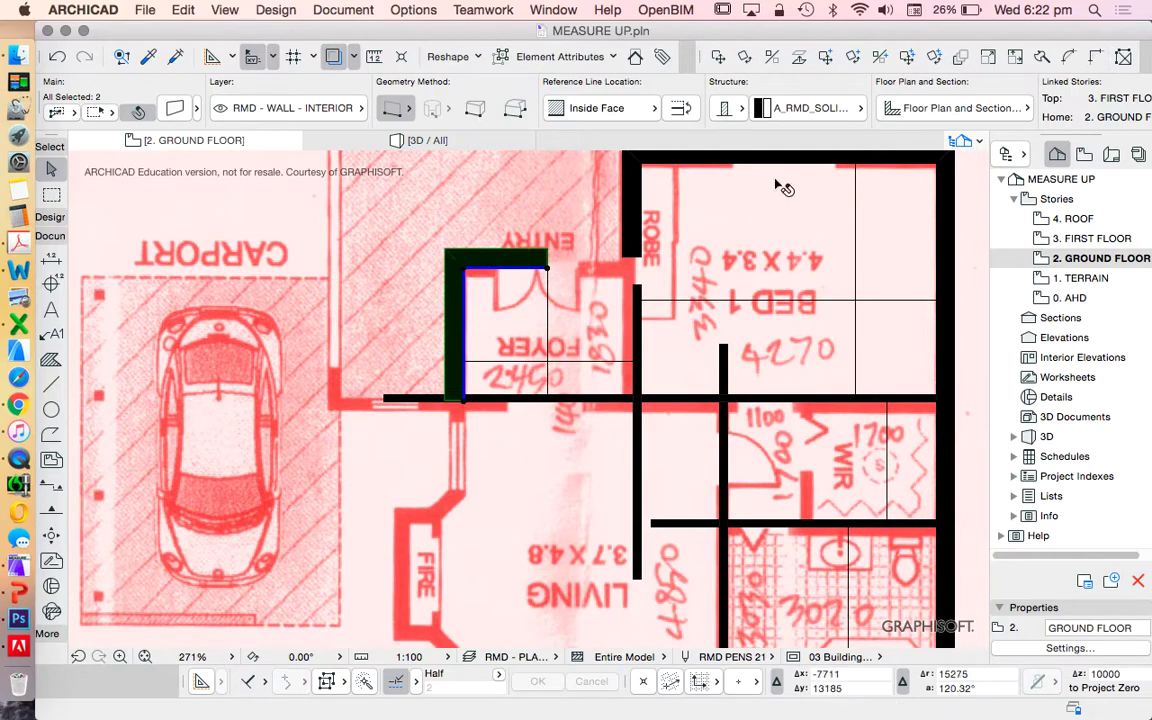
left_click(522, 266)
left_click(643, 257, "shift")
left_click(1095, 57)
Extend the upper end of the thin wall between the foyer and Bed 1 up to the inner corner of the thick walls
left_click(641, 289)
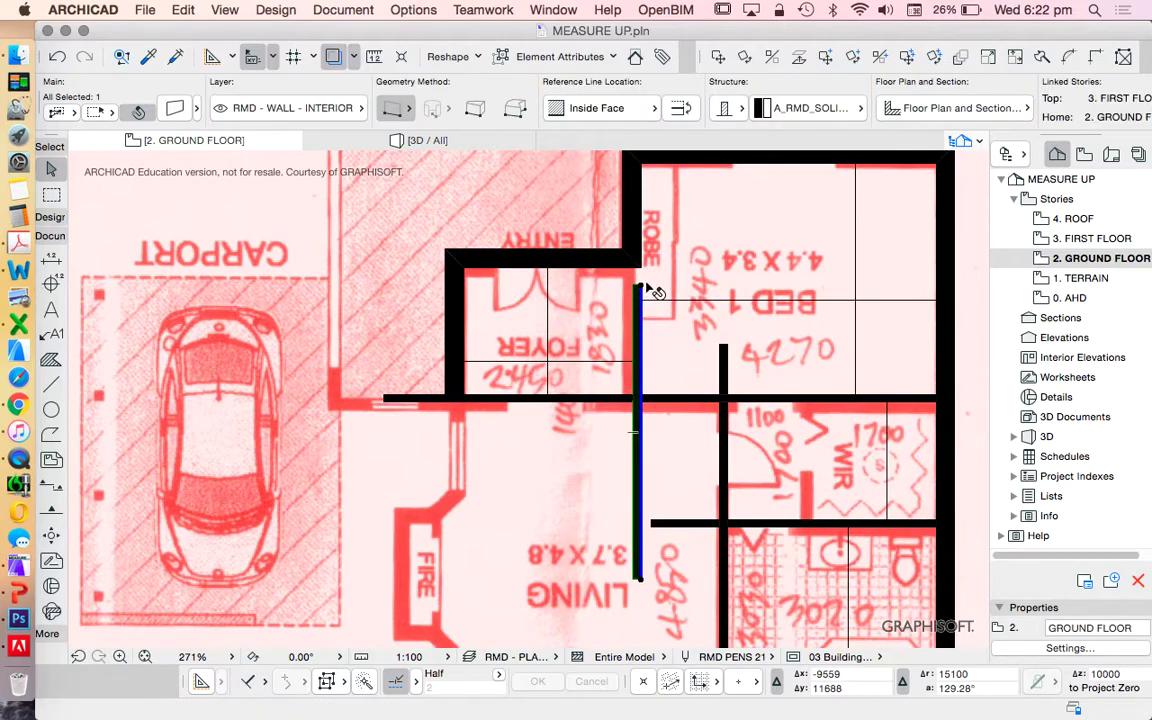
left_click(641, 285)
left_click(642, 266)
left_click(682, 376)
Examine the junction beside the robe where the thick entry wall, the robe wall and the thin foyer wall meet
scroll(666, 300, "down", 3)
scroll(663, 352, "up", 8)
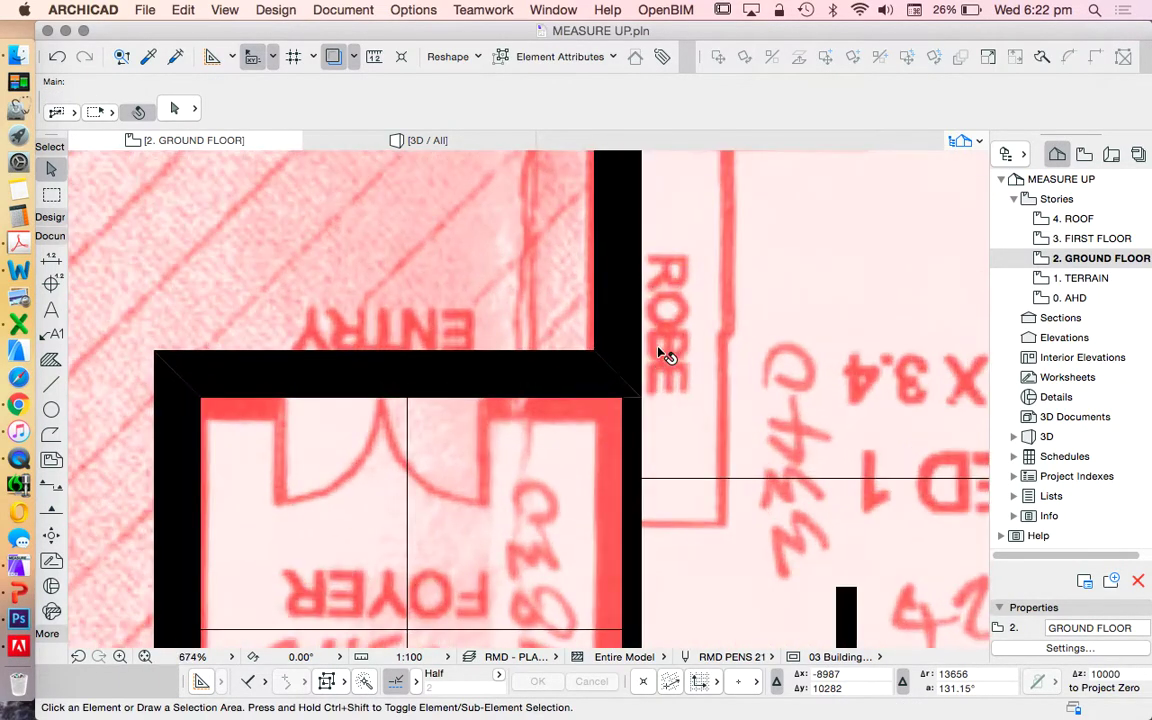
left_click(641, 437)
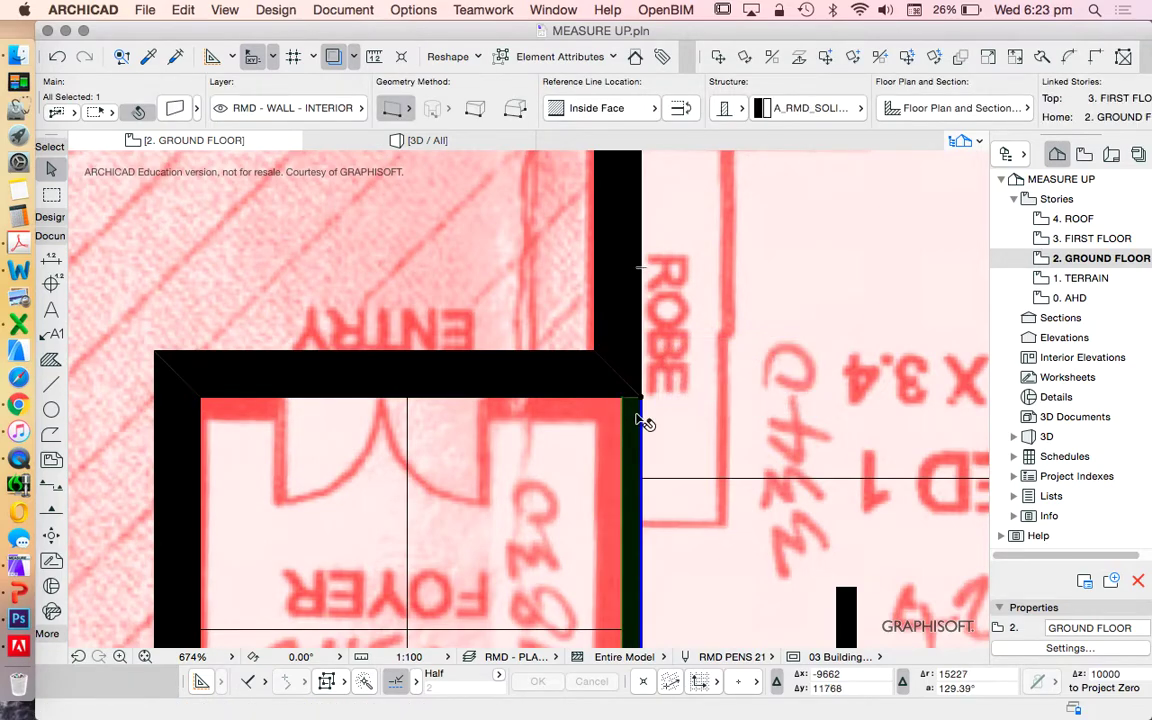
scroll(648, 413, "up", 5)
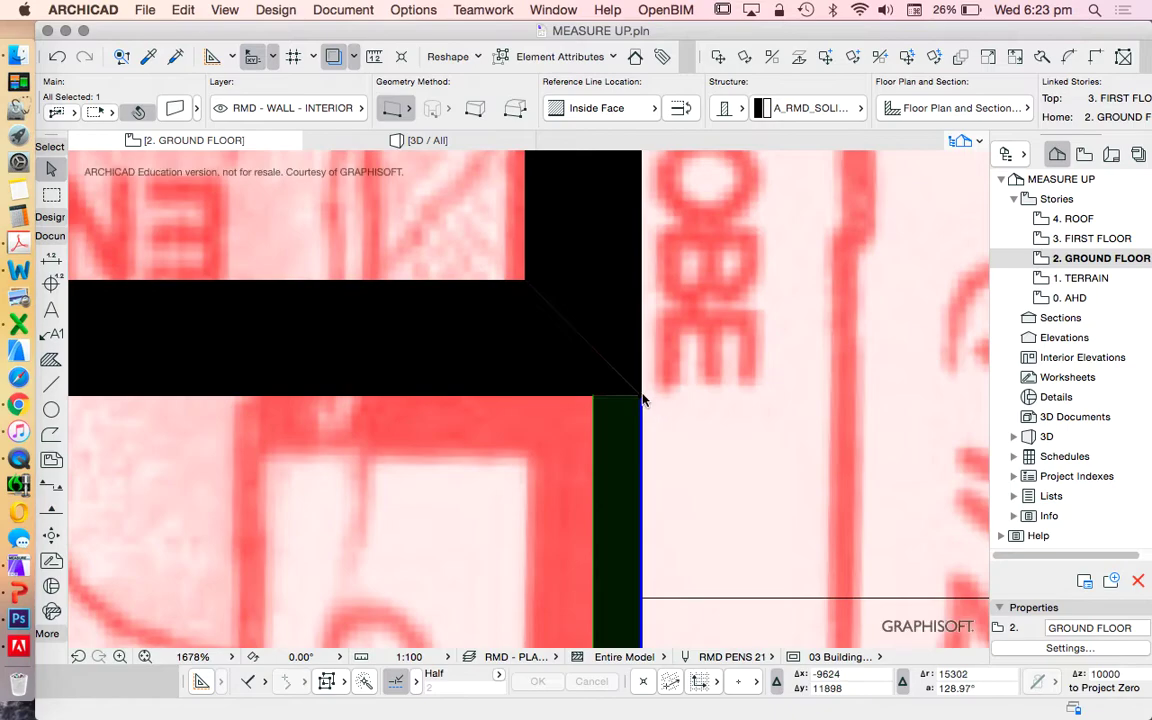
left_click(648, 373)
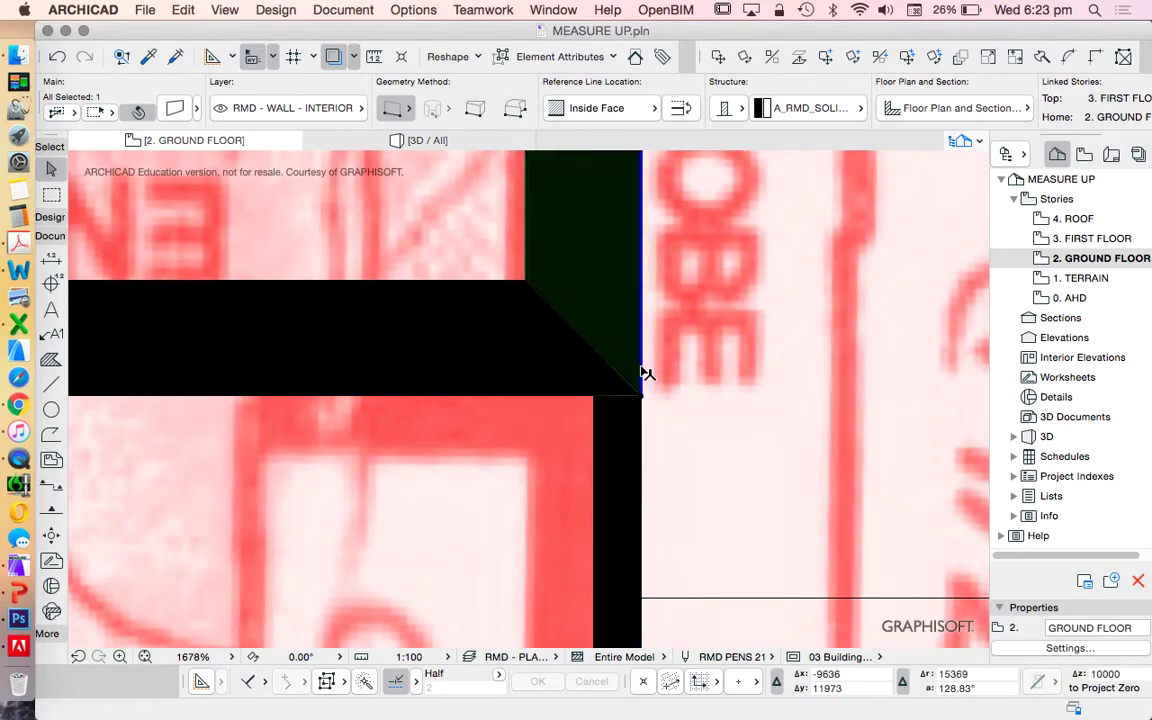
left_click(562, 395)
scroll(619, 294, "down", 5)
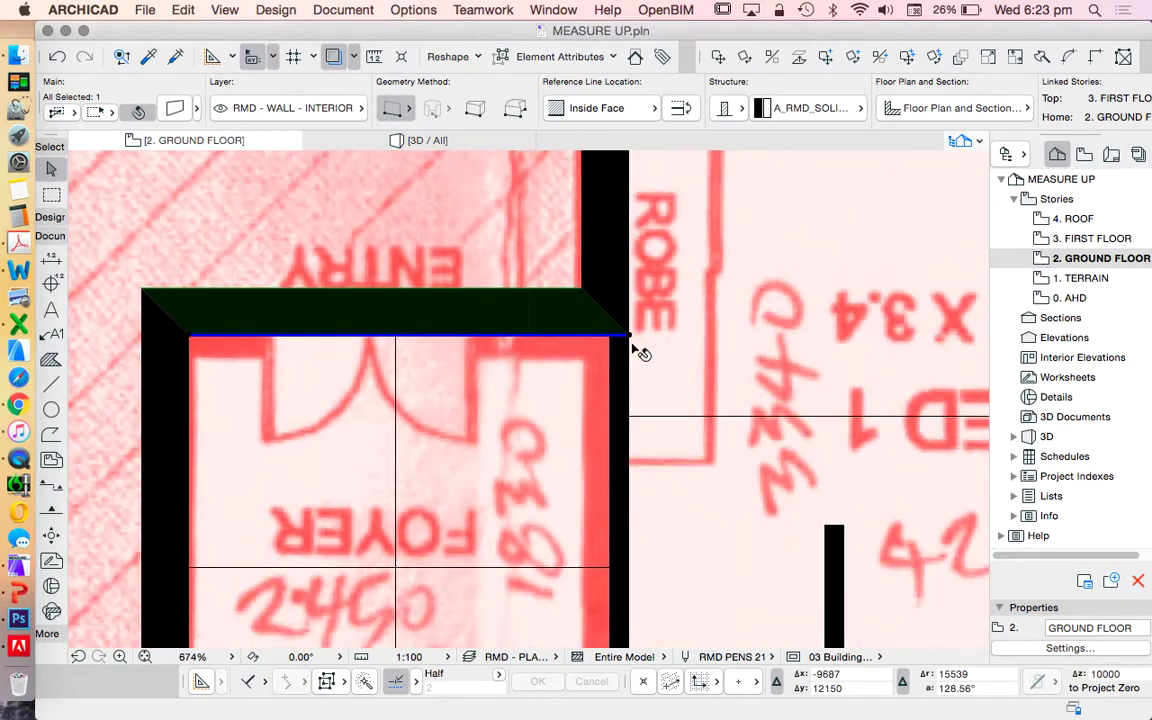
key("Escape")
left_click(634, 318)
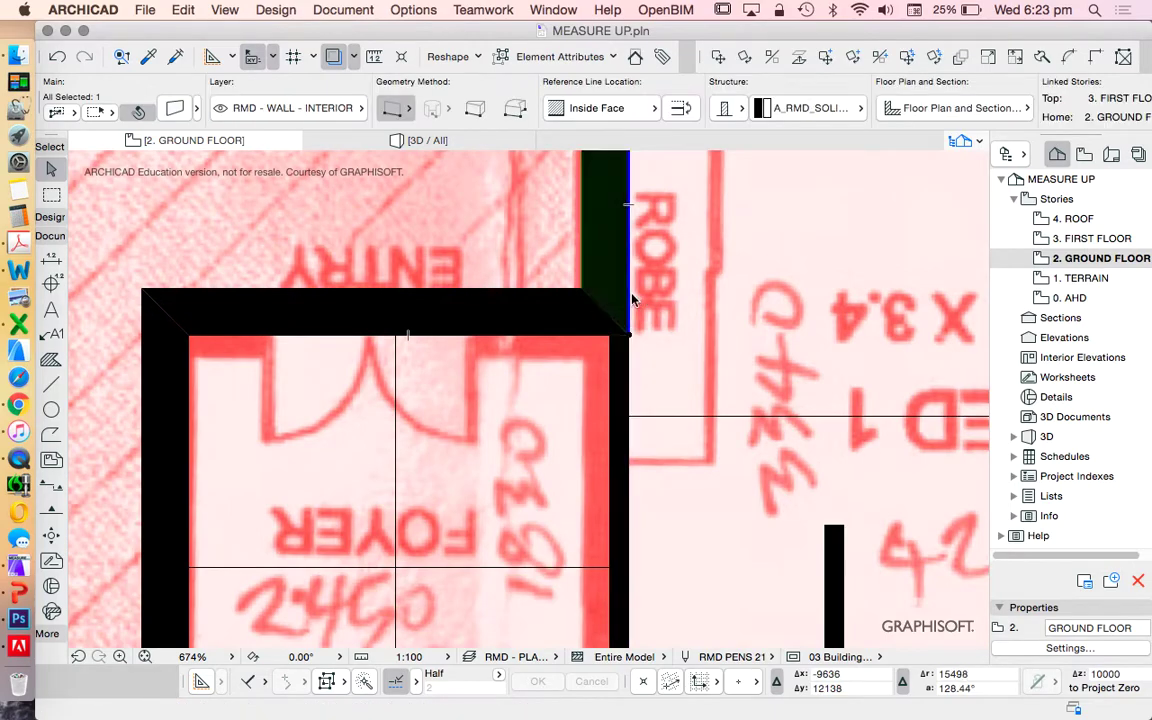
Try a thickness of 130 mm on the thin wall between the foyer and Bed 1, and undo the change
left_click(629, 369)
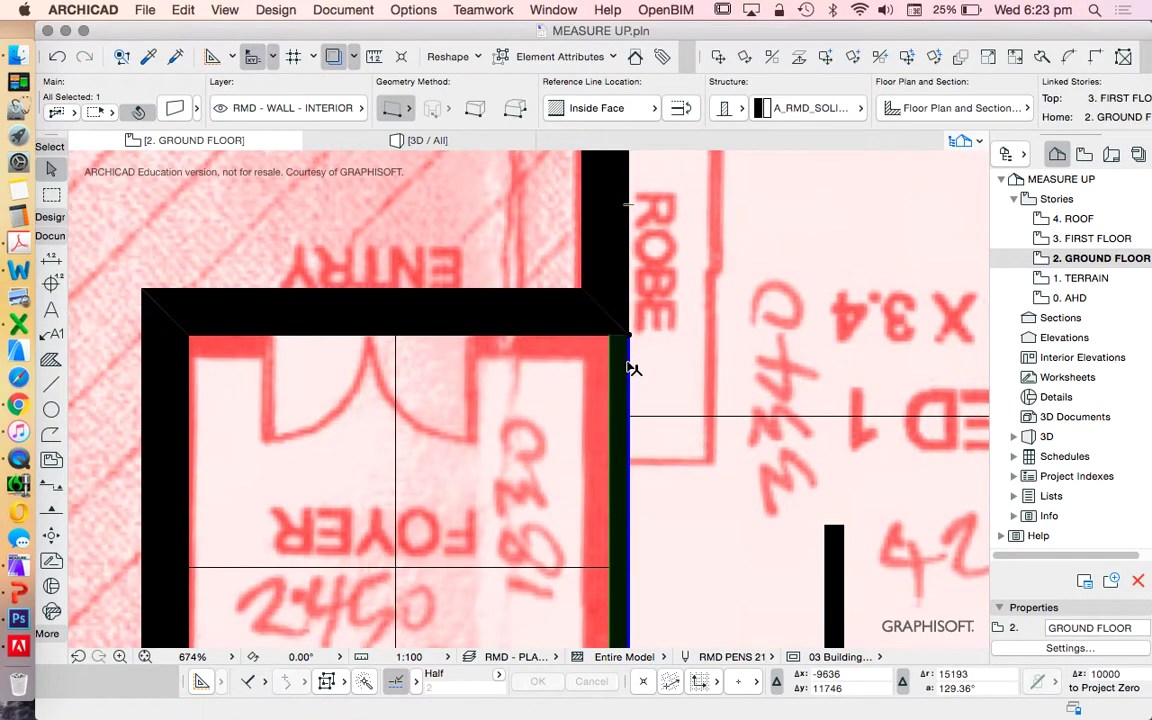
left_click(145, 108)
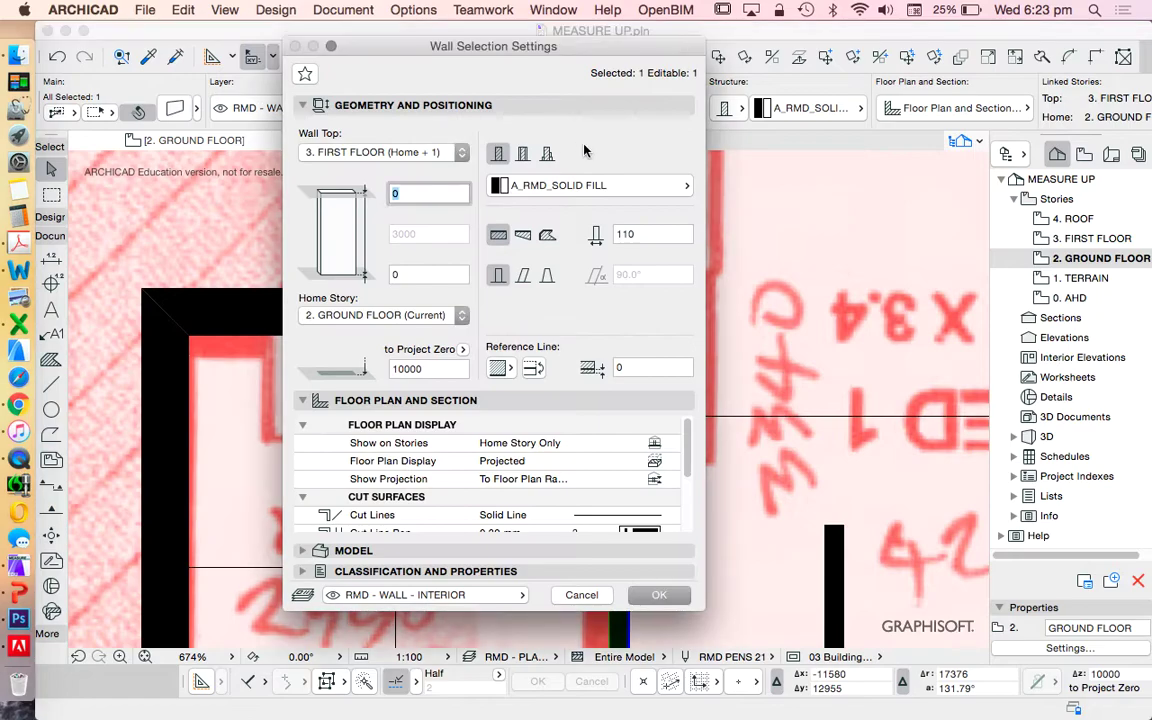
left_click(643, 236)
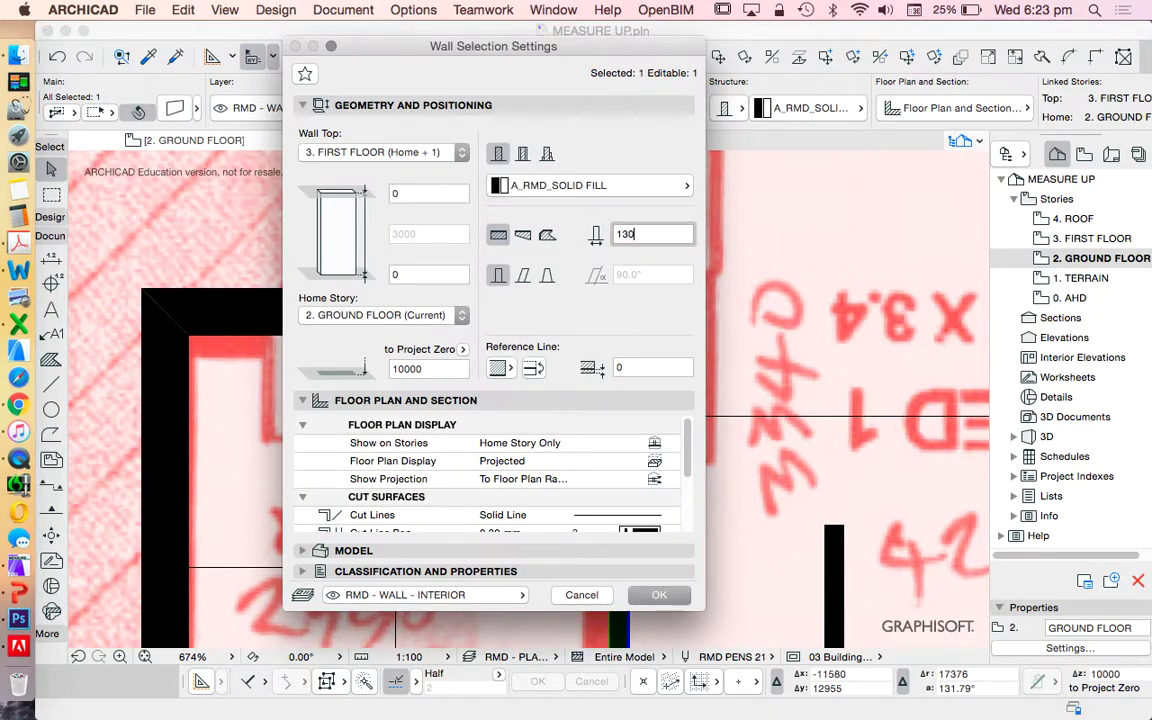
type("130")
key("Return")
scroll(535, 404, "down", 5)
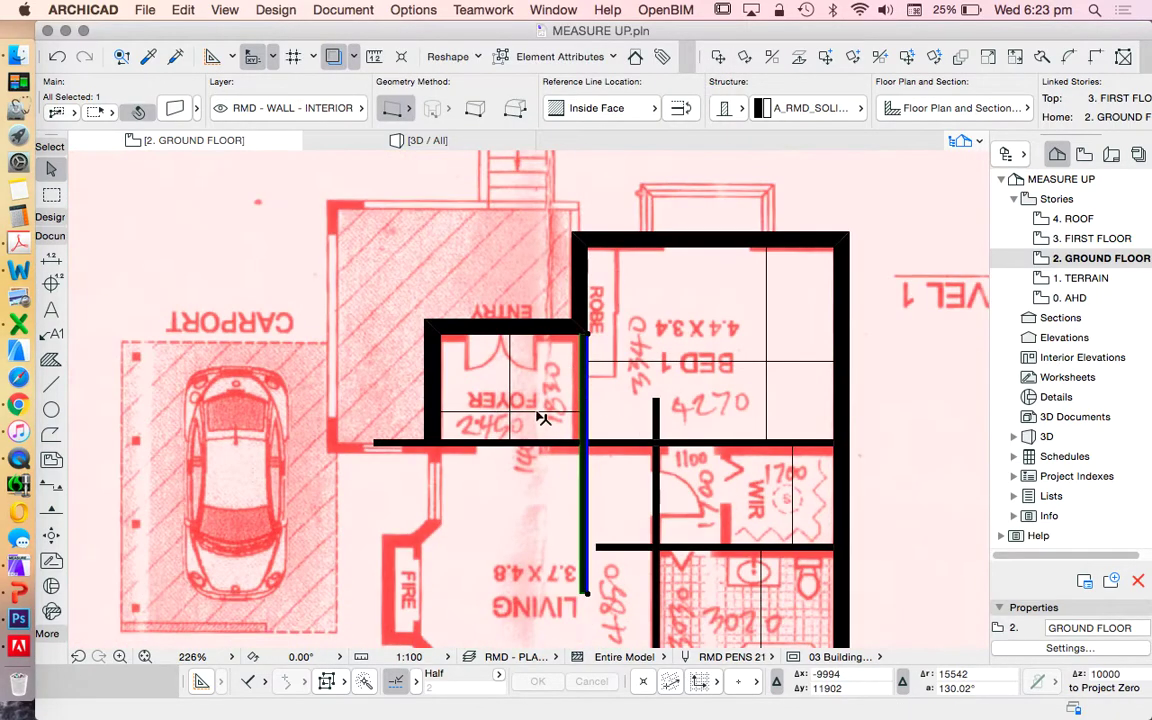
scroll(608, 342, "up", 4)
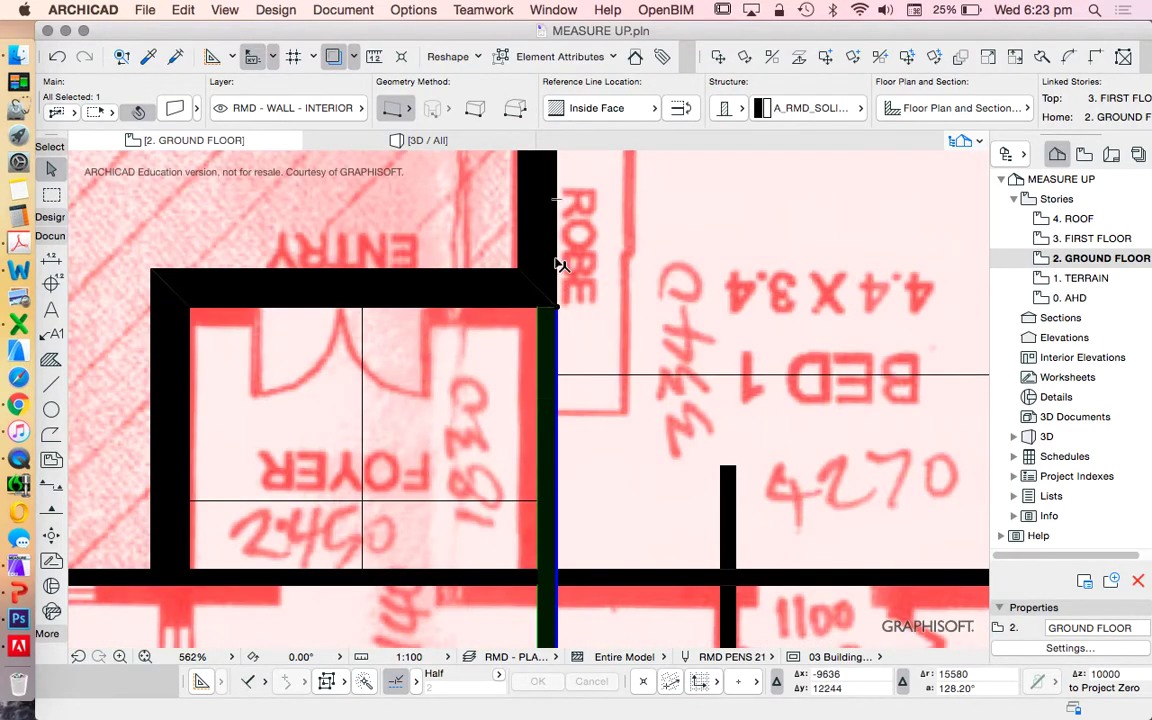
key("super+z")
scroll(610, 265, "down", 4)
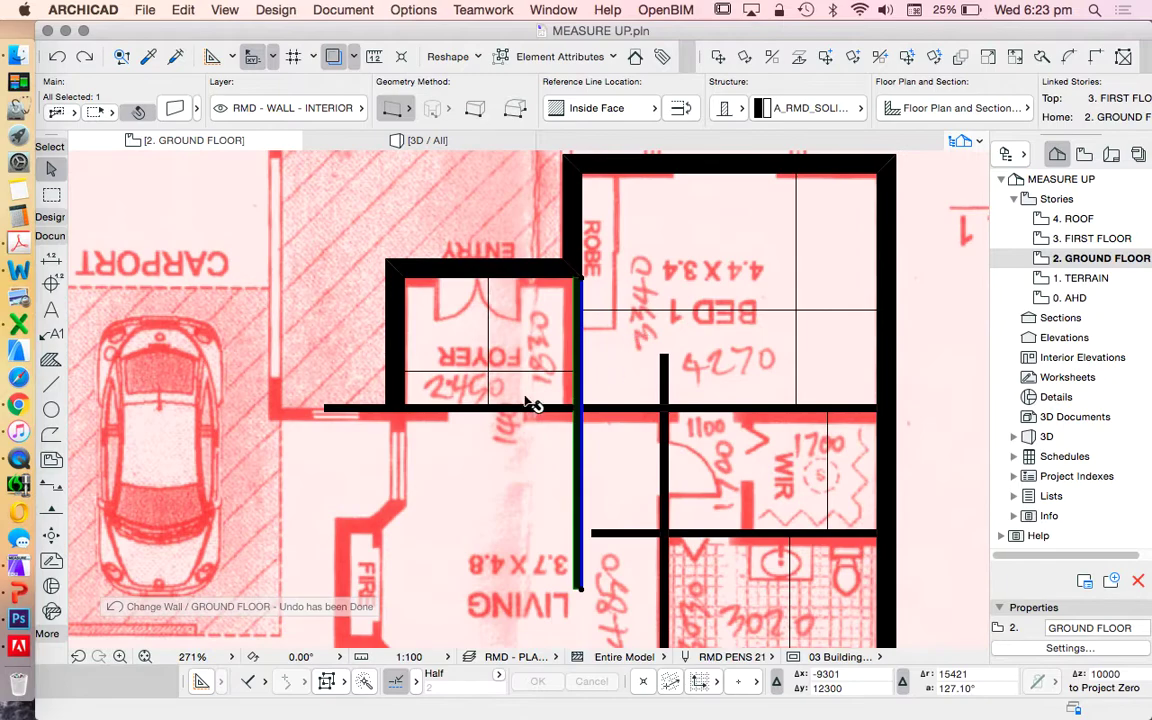
Shorten the thin wall between the foyer and living room so its carport-side end stops just inside the foyer
left_click(443, 409)
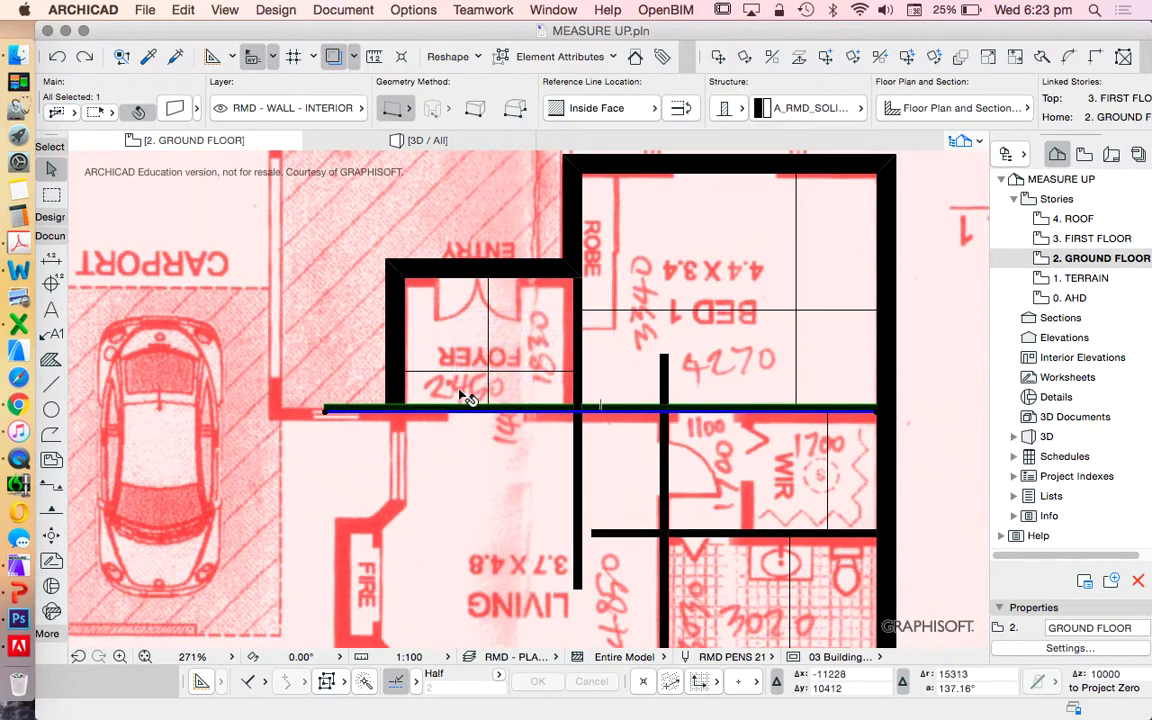
scroll(470, 391, "up", 1)
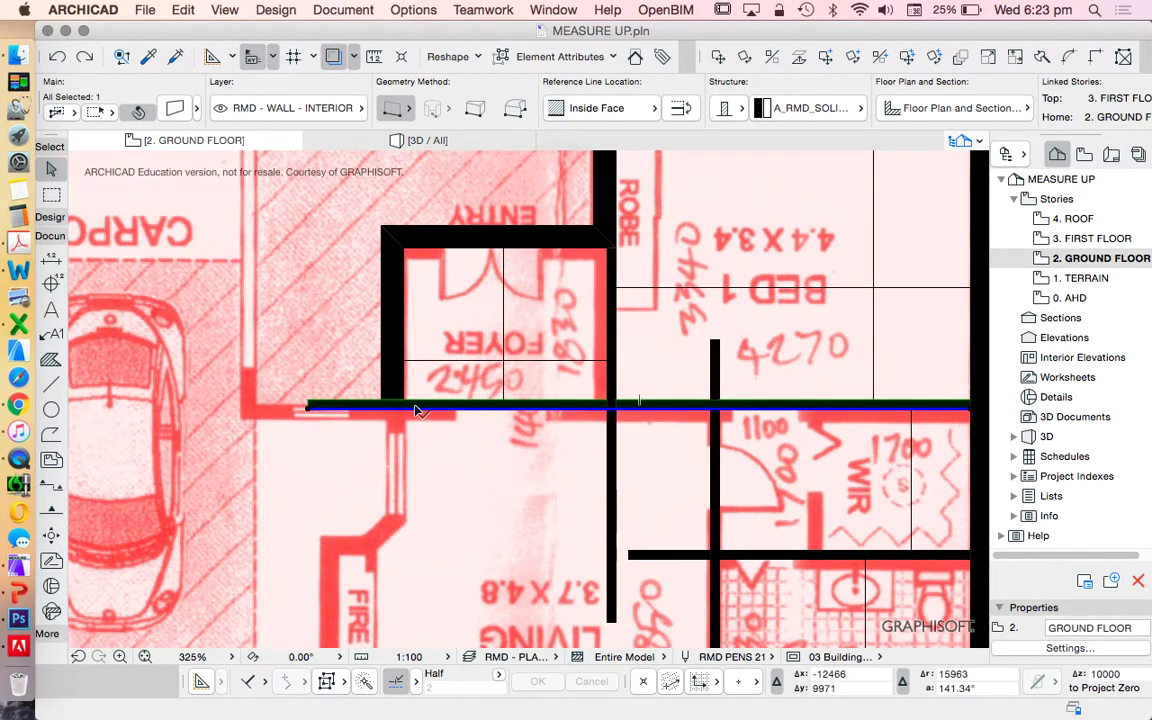
left_click(312, 410)
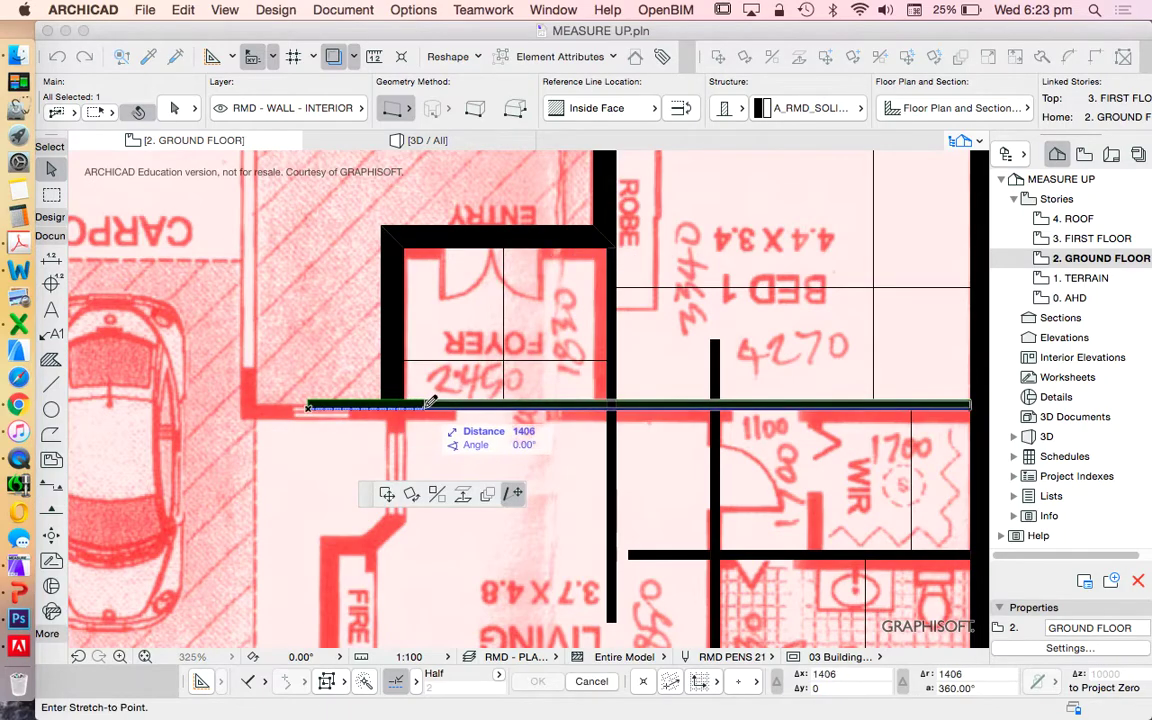
left_click(422, 408)
scroll(588, 380, "down", 1)
scroll(588, 380, "down", 4)
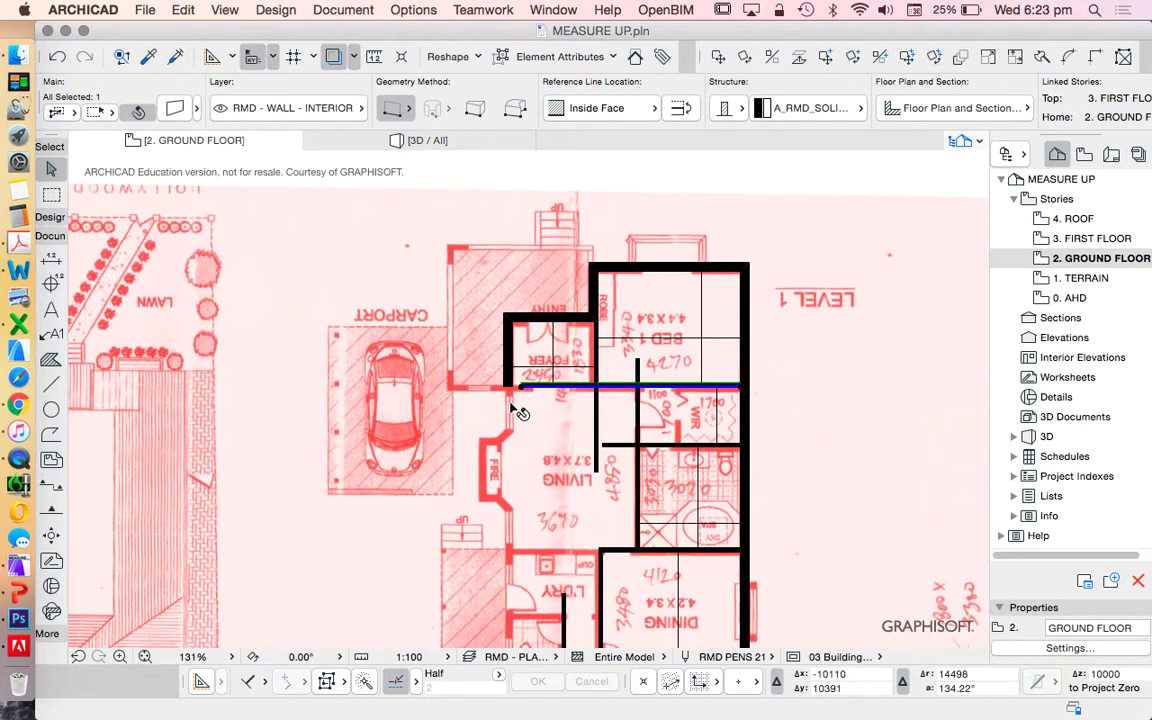
scroll(524, 404, "up", 6)
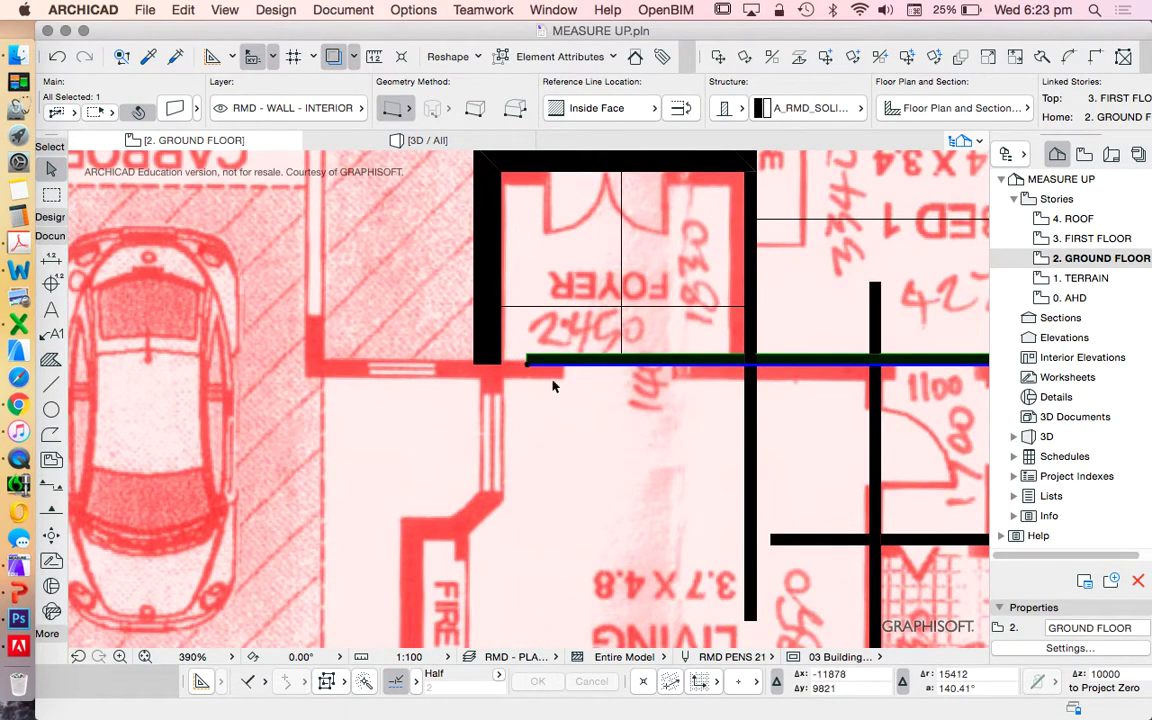
key("Escape")
scroll(579, 360, "down", 3)
scroll(625, 288, "down", 2)
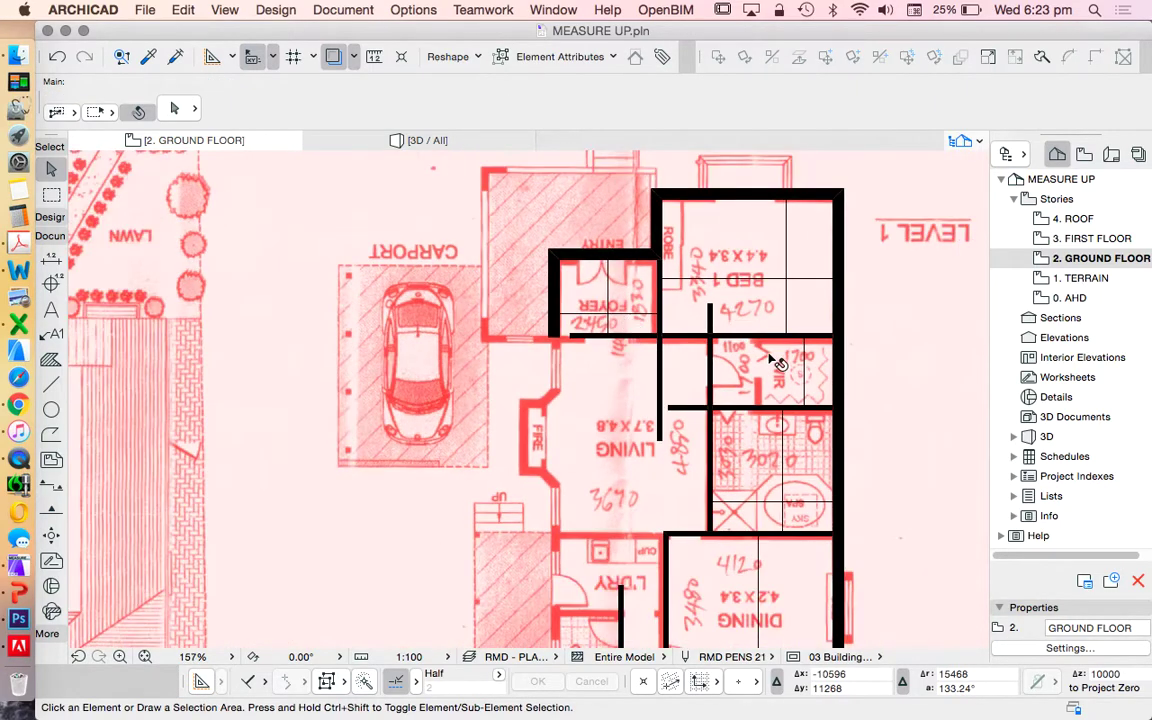
Examine the thin walls around the WIR and bathroom and where they cross the living room's side wall
left_click(757, 341)
scroll(770, 285, "down", 2)
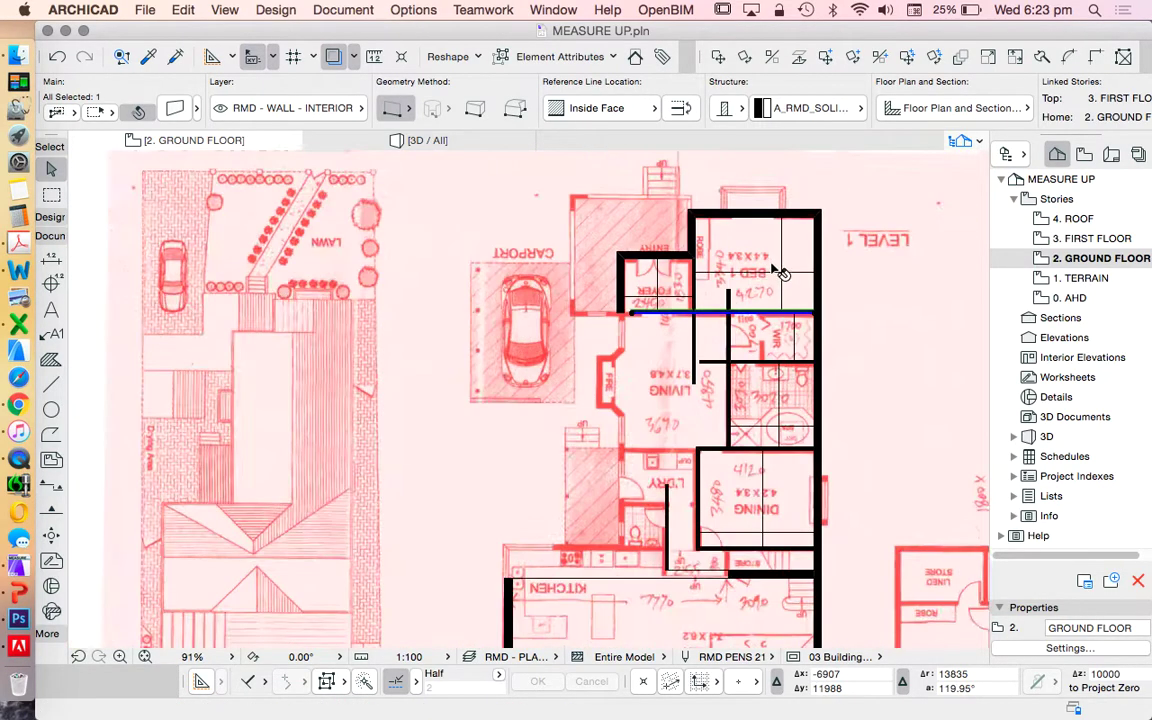
scroll(775, 313, "up", 3)
left_click(686, 345)
left_click(663, 297)
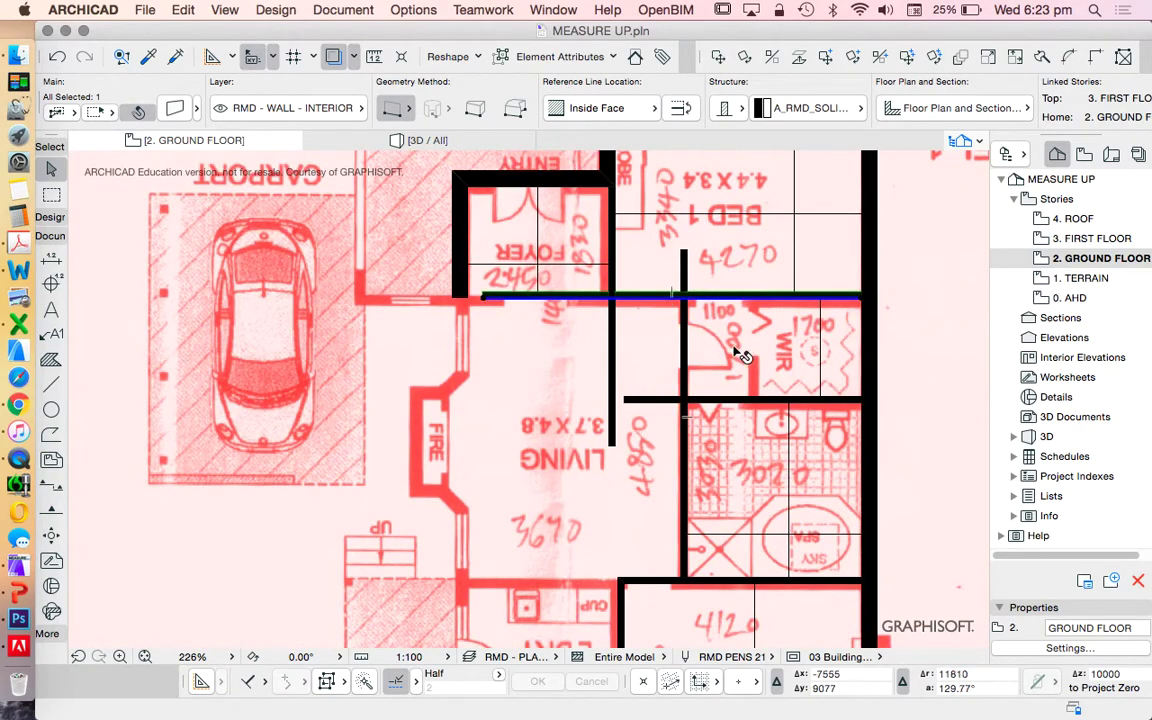
scroll(757, 329, "down", 2)
scroll(771, 386, "up", 2)
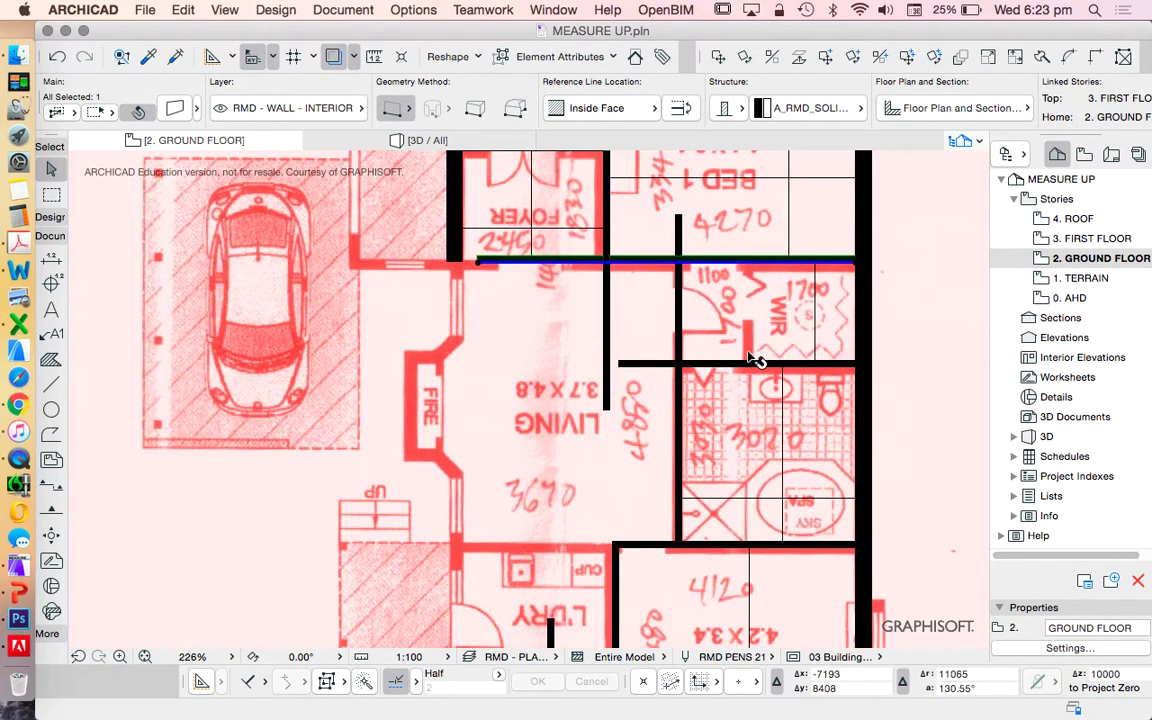
left_click(739, 366)
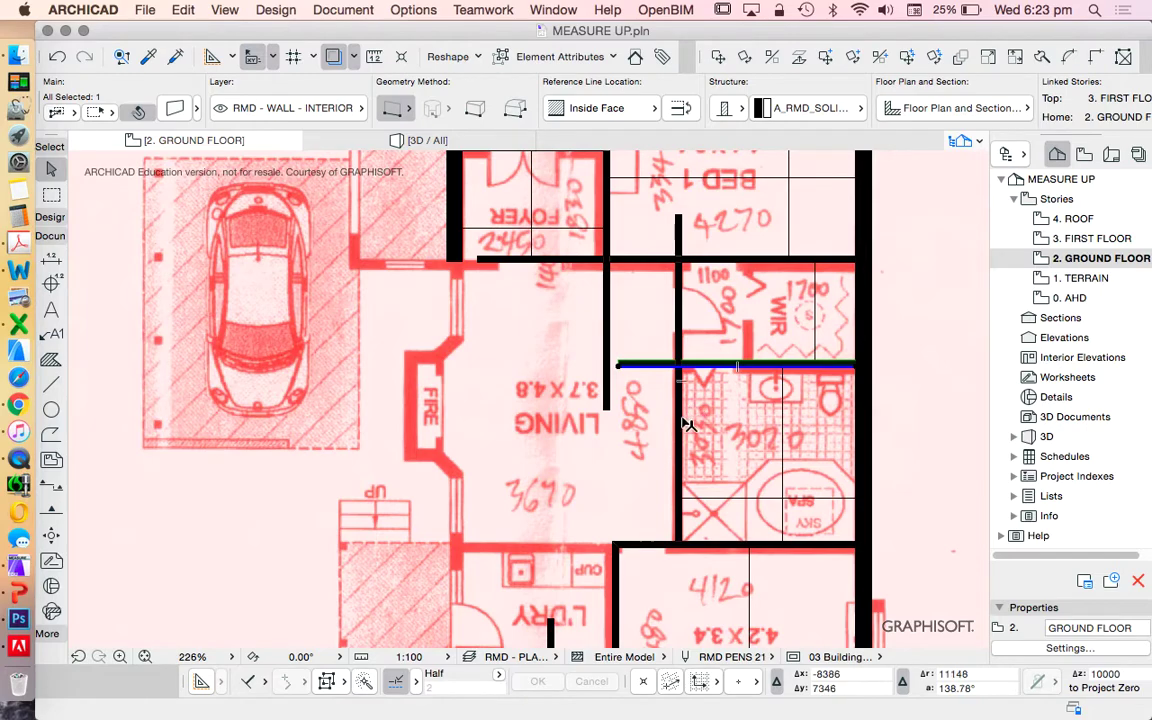
scroll(736, 366, "down", 2)
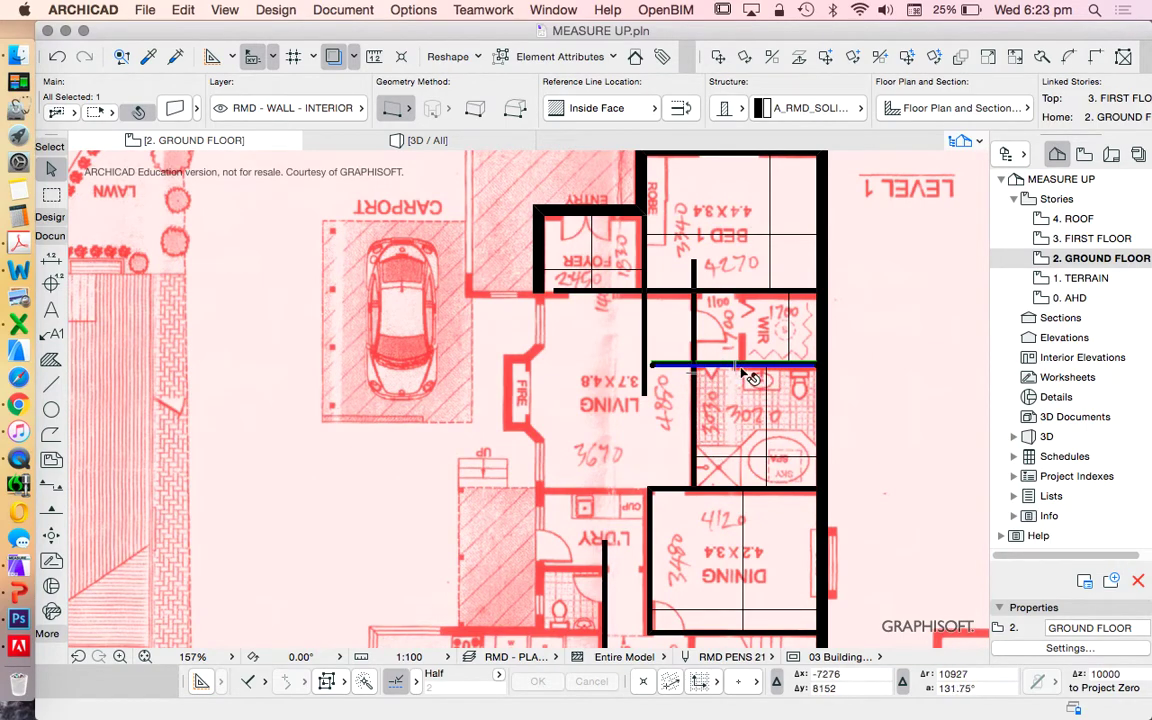
key("Escape")
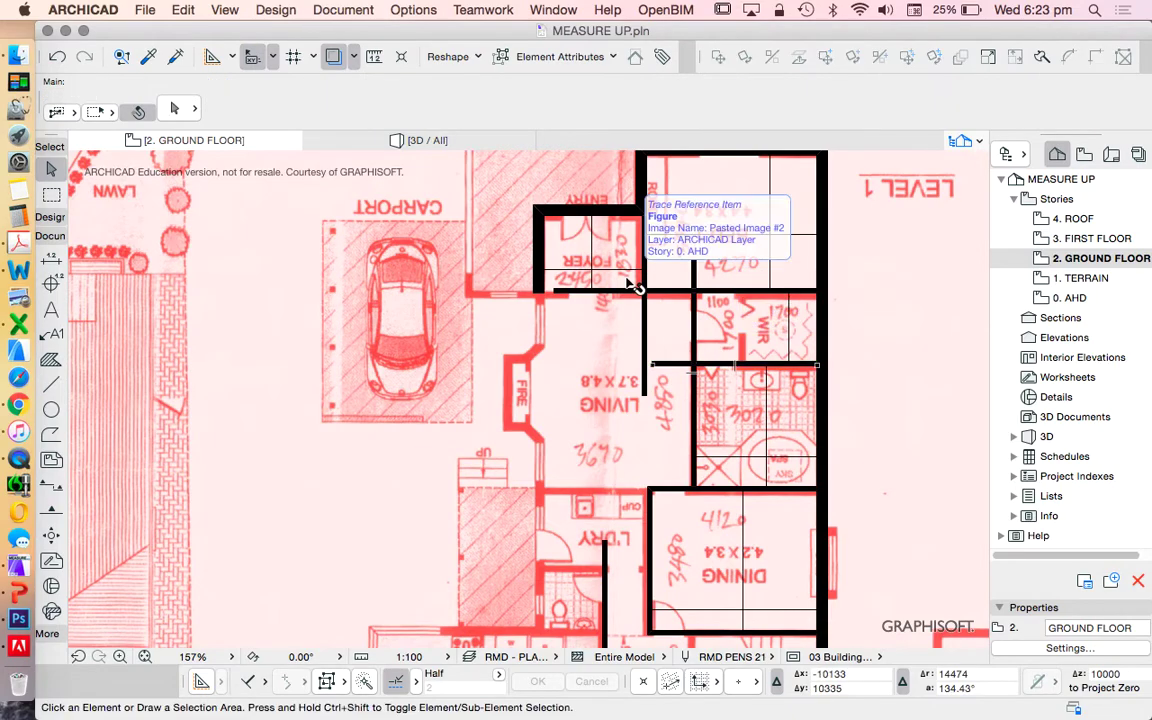
Extend the foyer's thick carport-side wall down along the living room to beside the fireplace
scroll(547, 298, "up", 1)
left_click(547, 297)
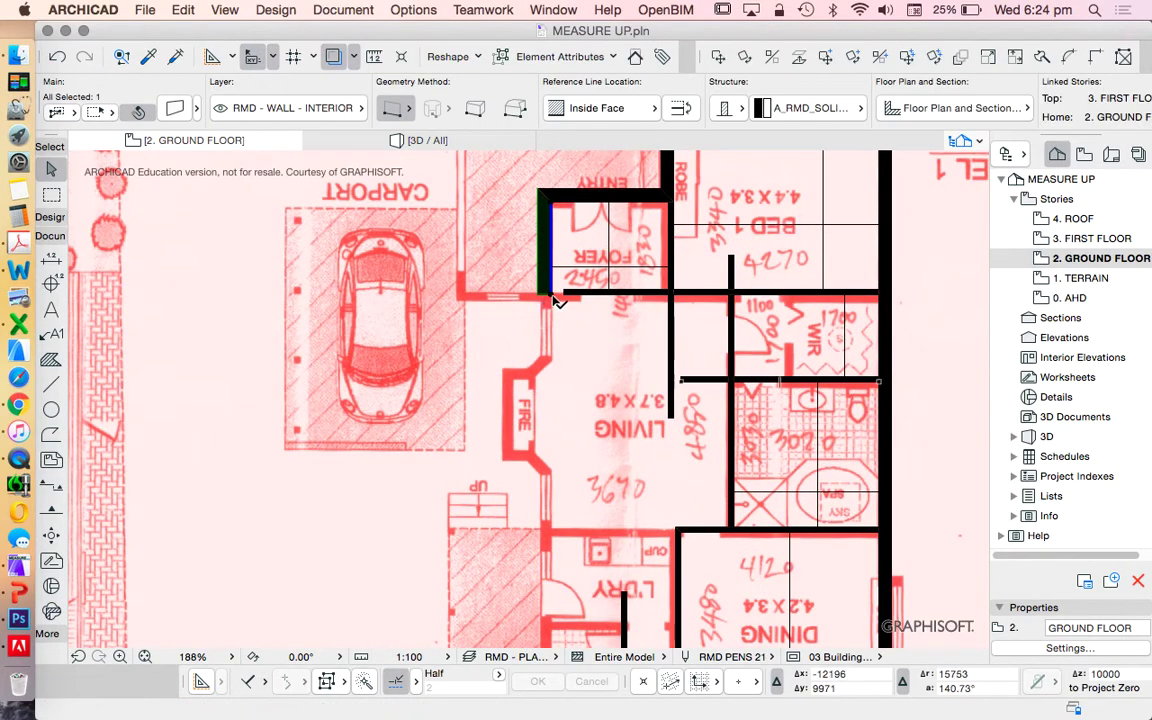
left_click(548, 295)
left_click(502, 380)
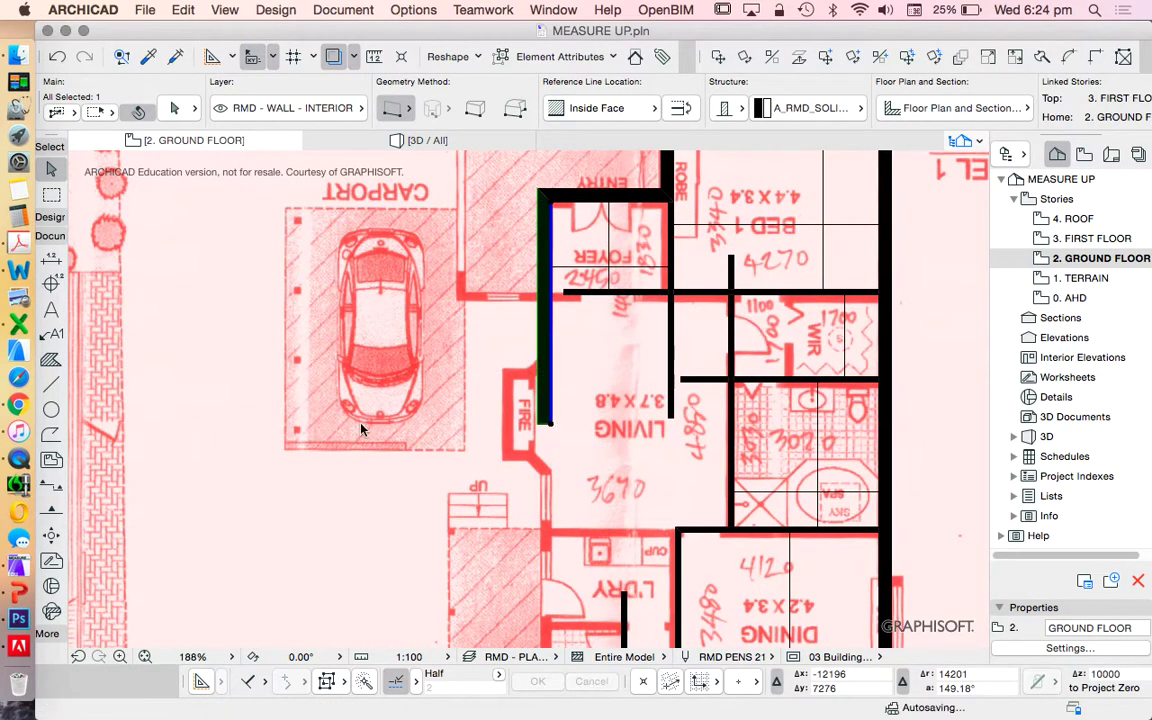
key("Escape")
Trim off the overhanging ends of the thin walls in the living room, in Bed 1 and beside the bathroom
left_click(52, 384)
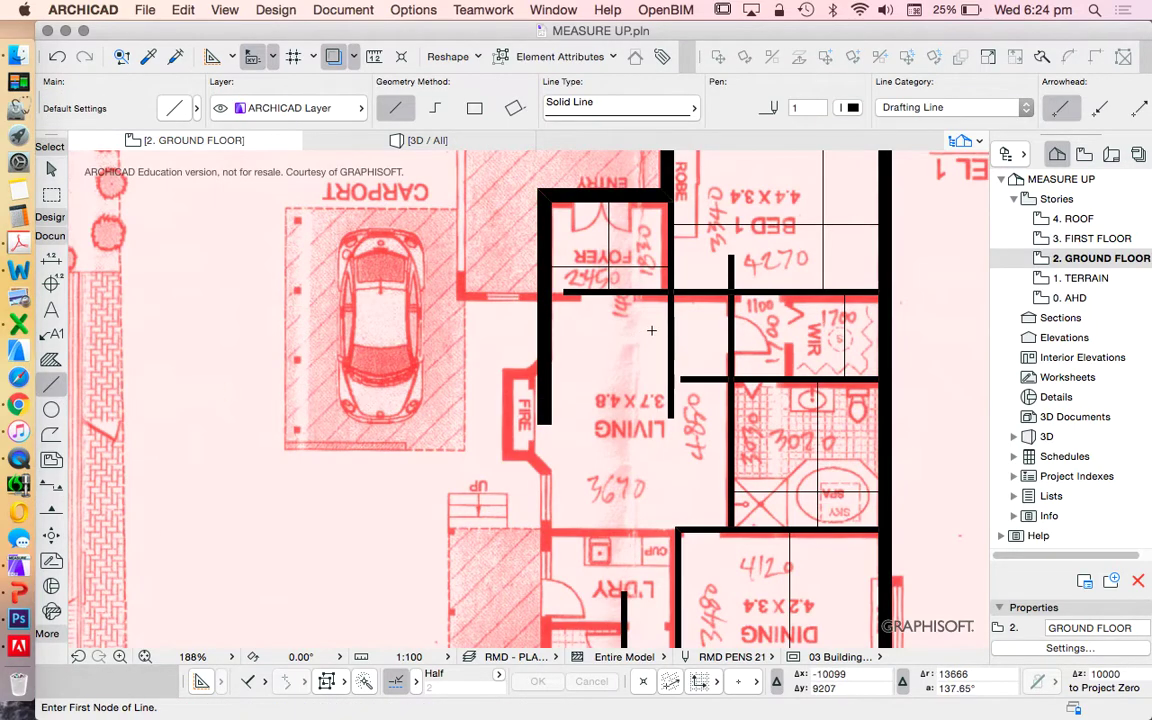
key("Escape")
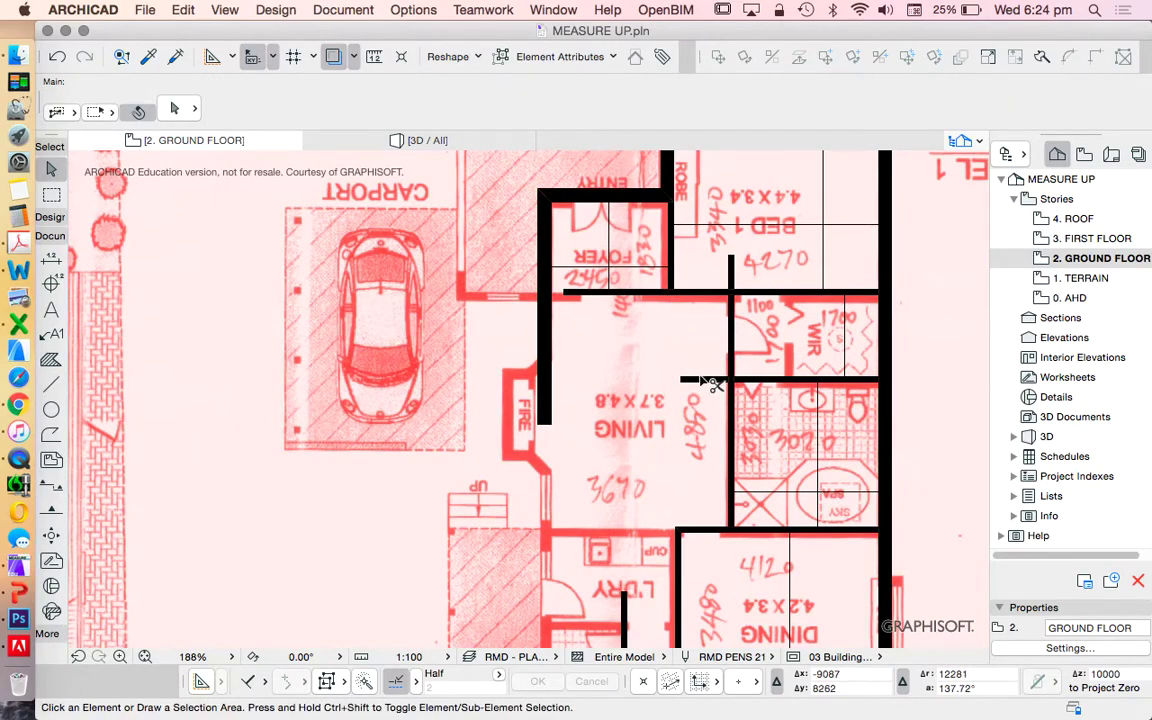
left_click(732, 271, "super")
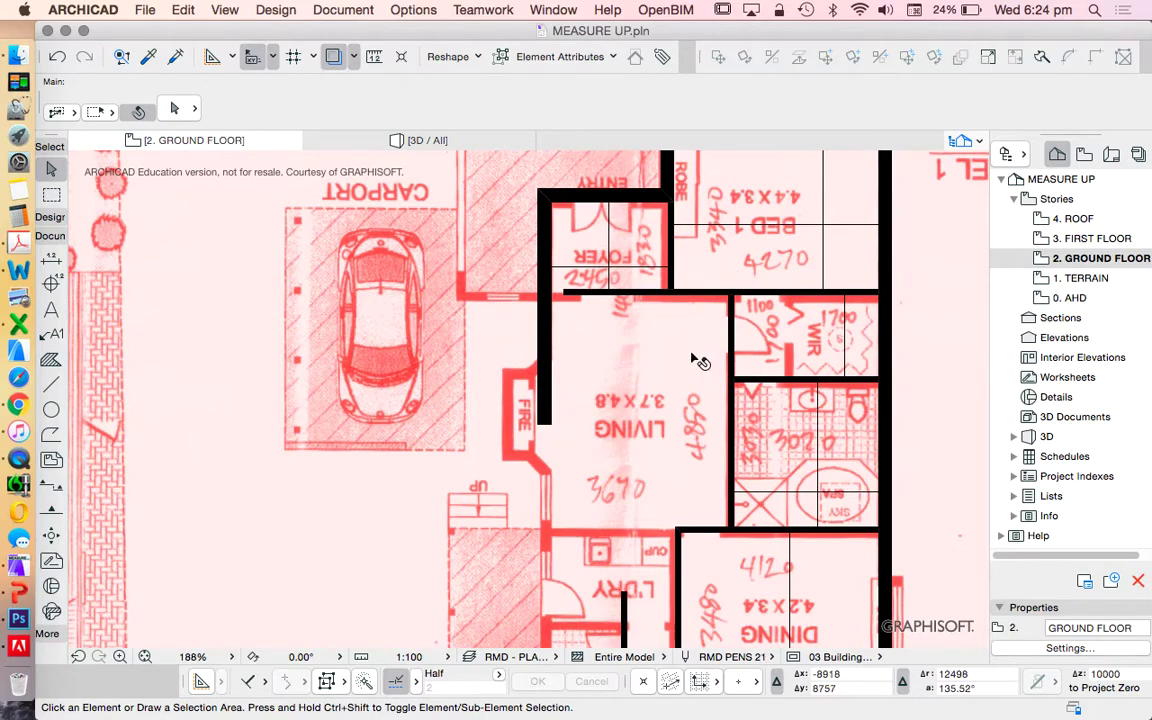
Extend the thin wall between the foyer and living room by 263 mm to the inner face of the carport-side wall
left_click(568, 298)
left_click(585, 297)
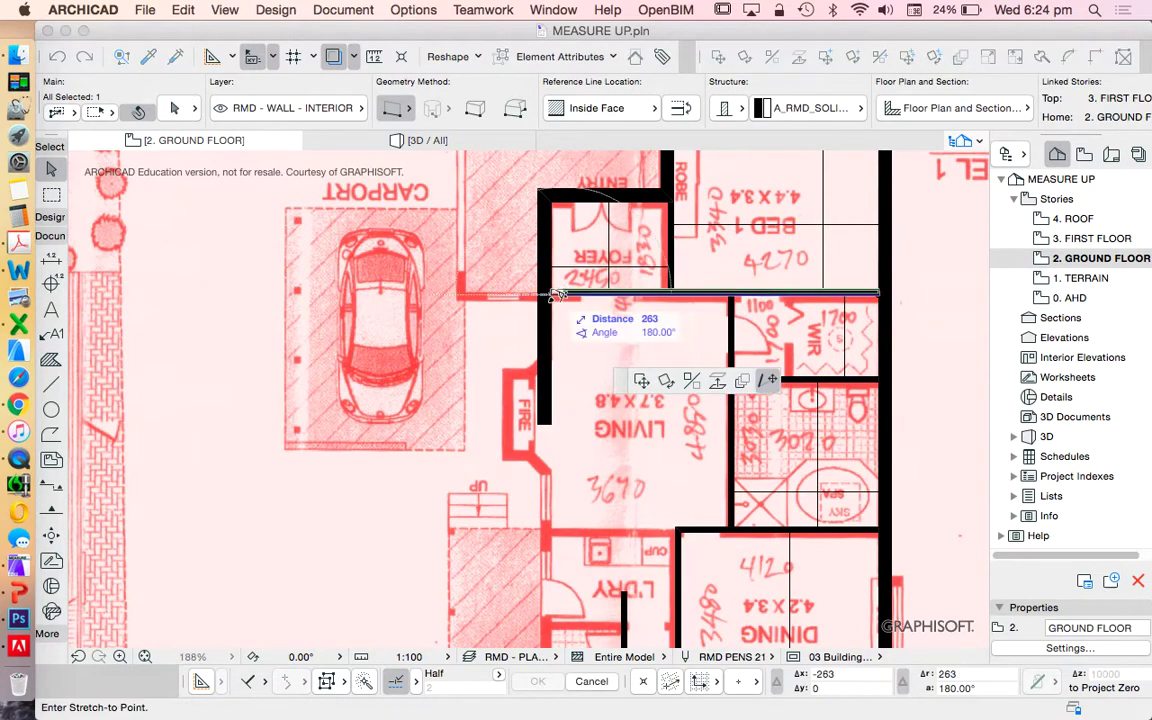
key("Escape")
Measure the living room's width between the carport-side wall and the thin bathroom-side wall with temporary lines
scroll(277, 448, "up", 1)
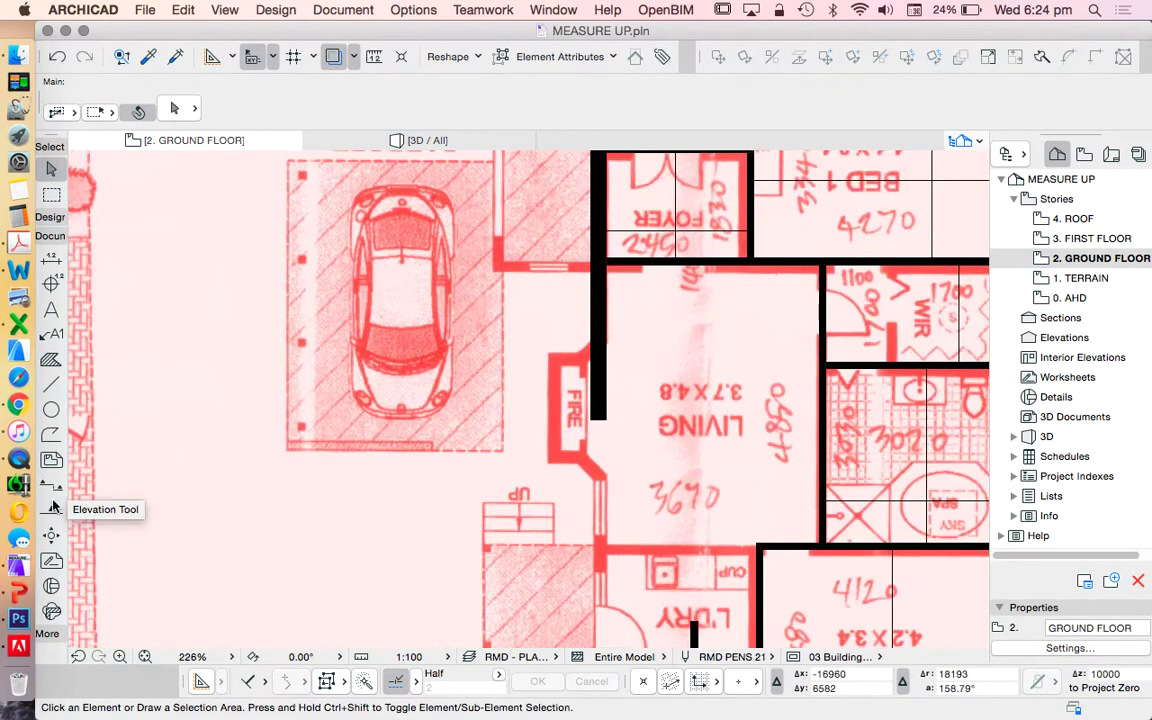
left_click(51, 384)
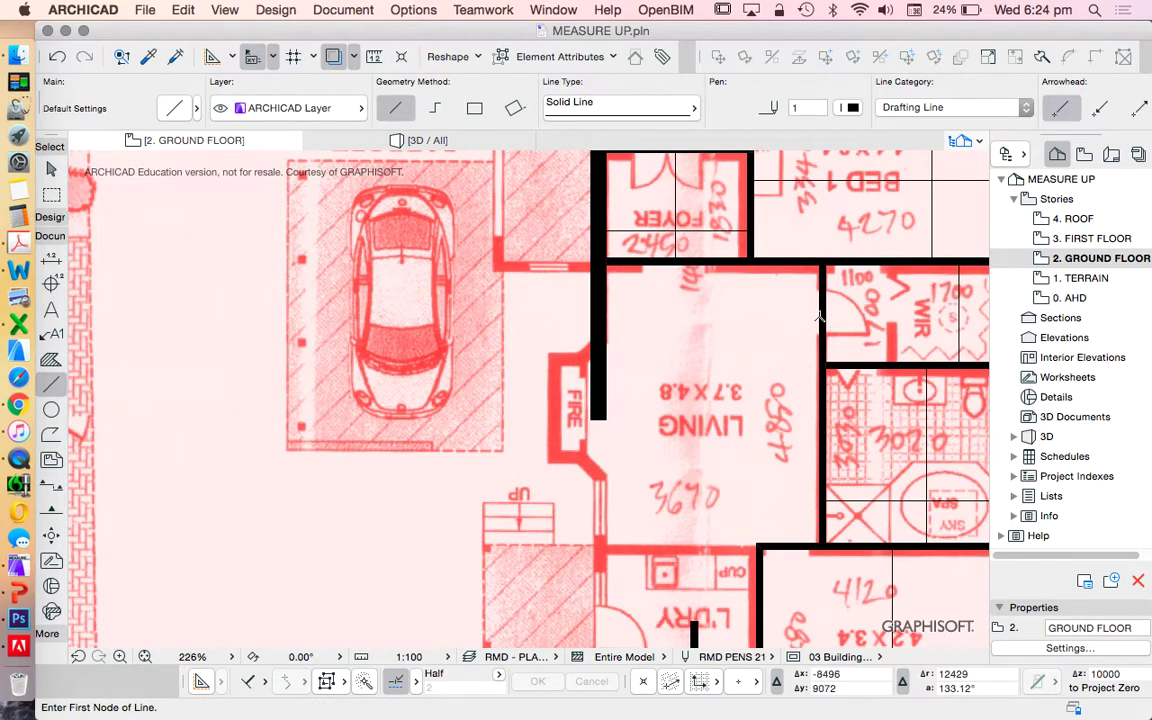
left_click(819, 316)
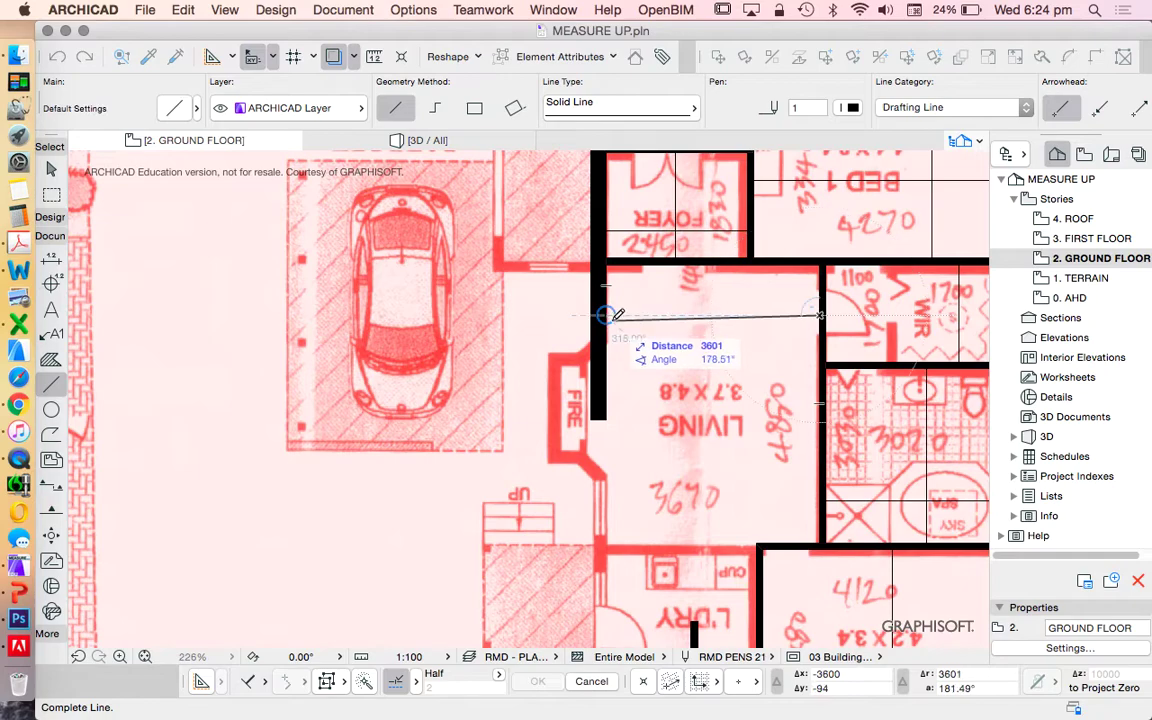
scroll(612, 313, "down", 2)
key("Escape")
scroll(885, 395, "up", 4)
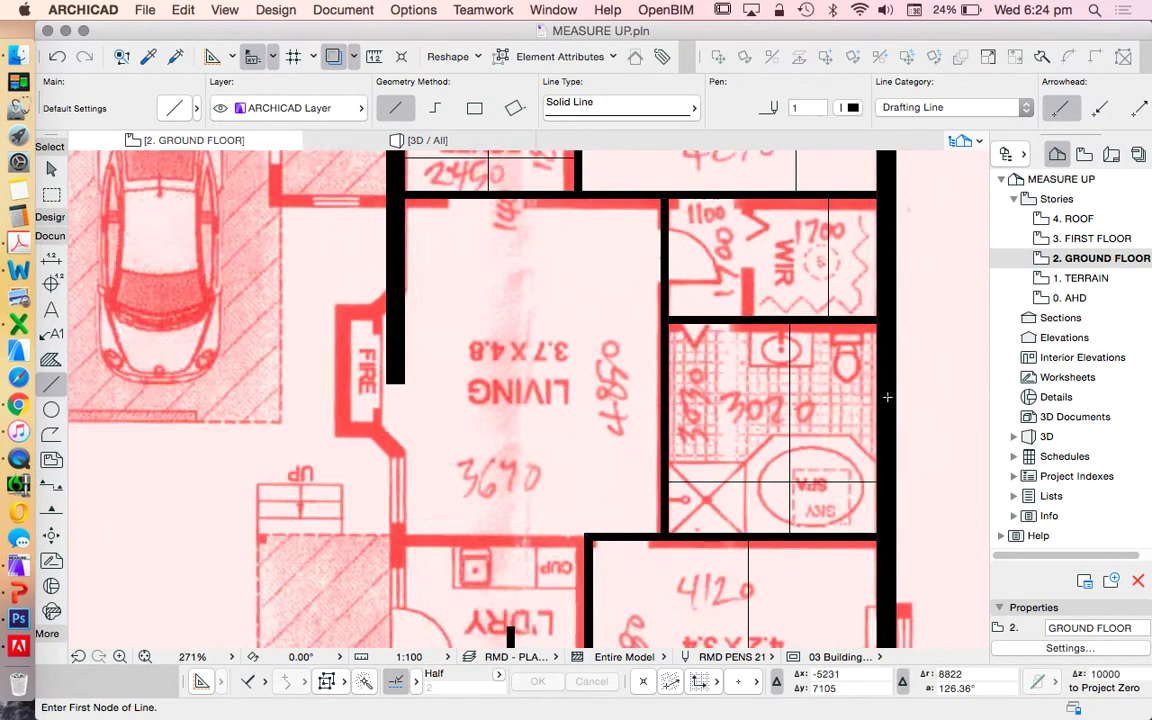
left_click(308, 358)
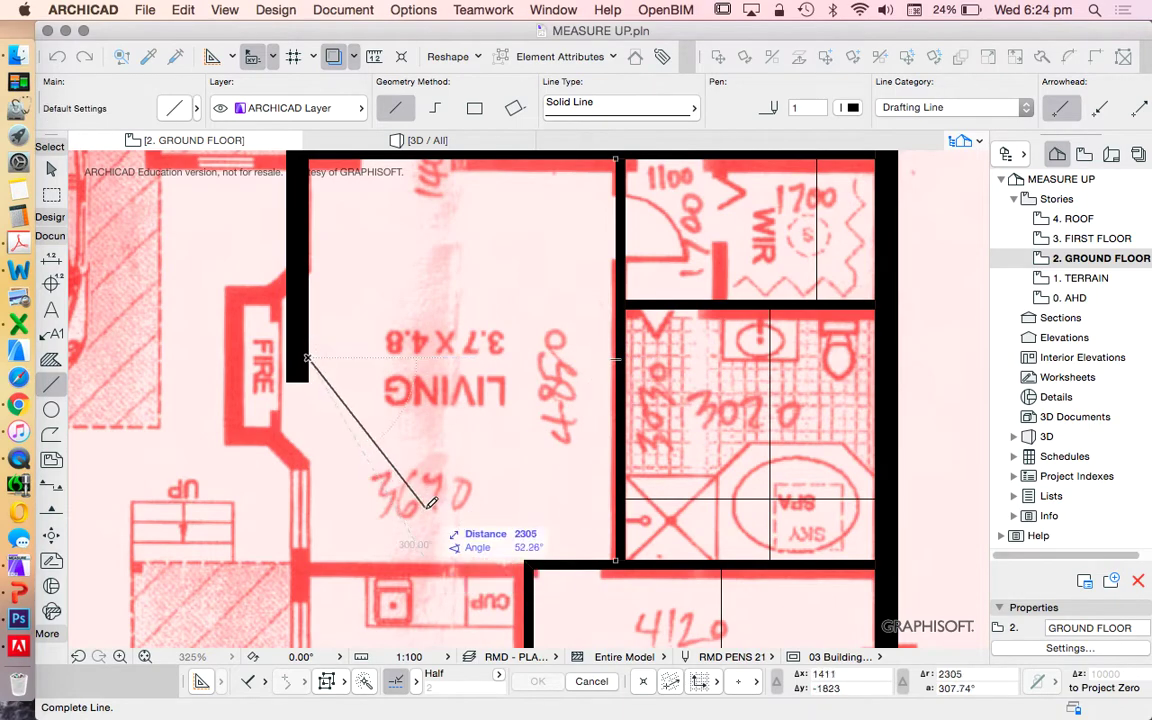
left_click(620, 355)
left_click(622, 355)
left_click(884, 347)
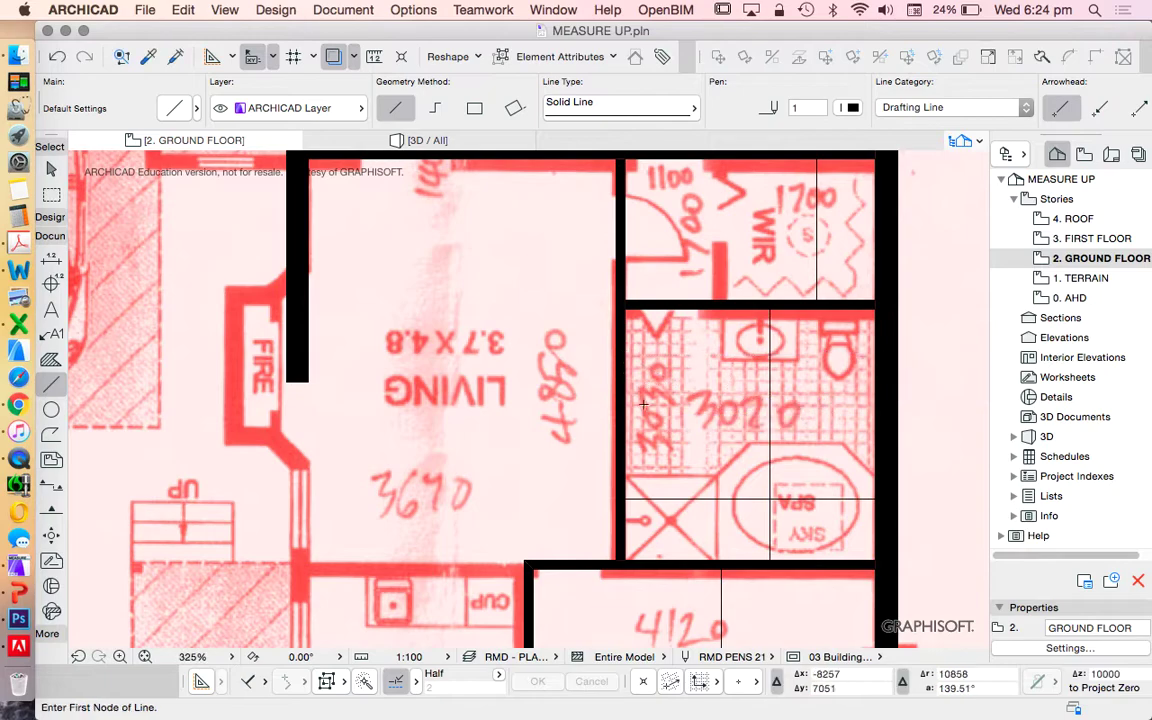
Intersect the thin wall above the dining room with the thick carport-side wall to close the living room's corner by the laundry
scroll(641, 403, "down", 5)
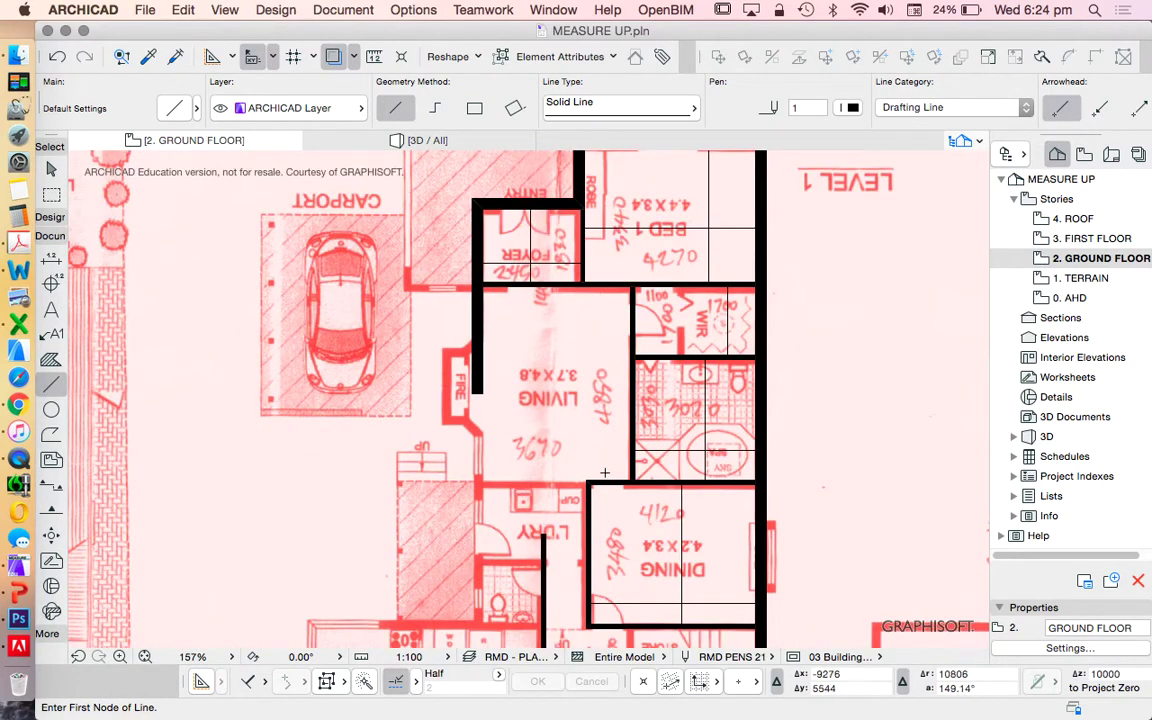
scroll(602, 468, "up", 3)
key("Escape")
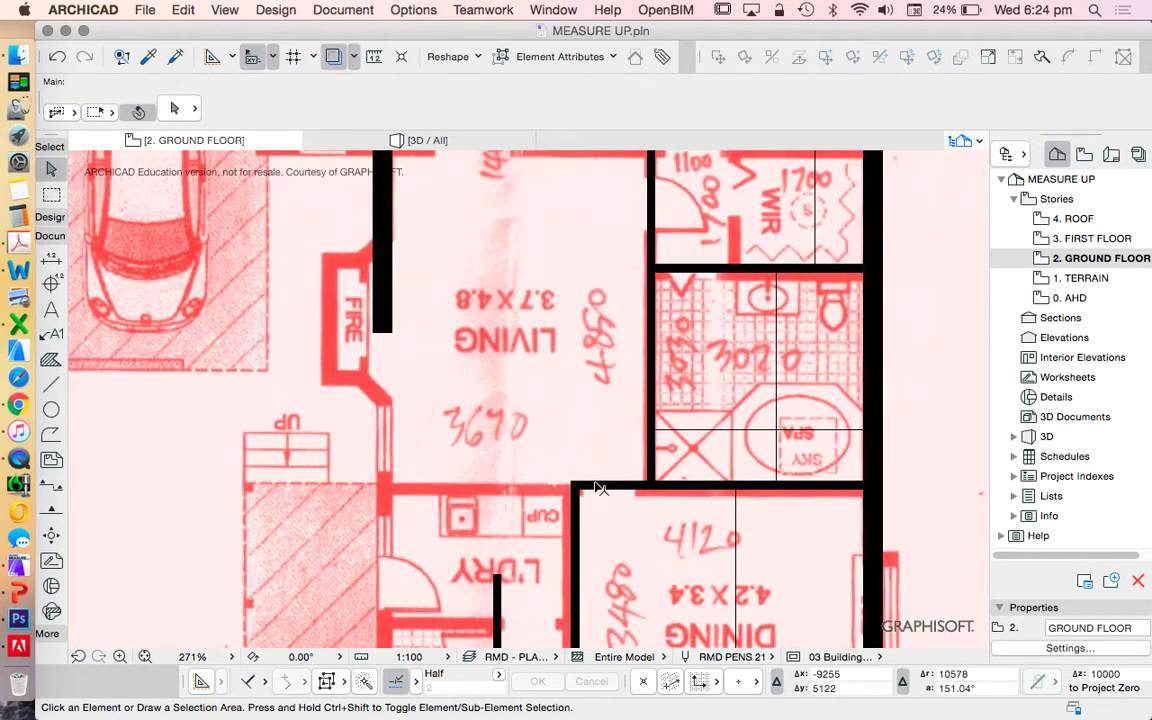
left_click(598, 487)
left_click(390, 326, "shift")
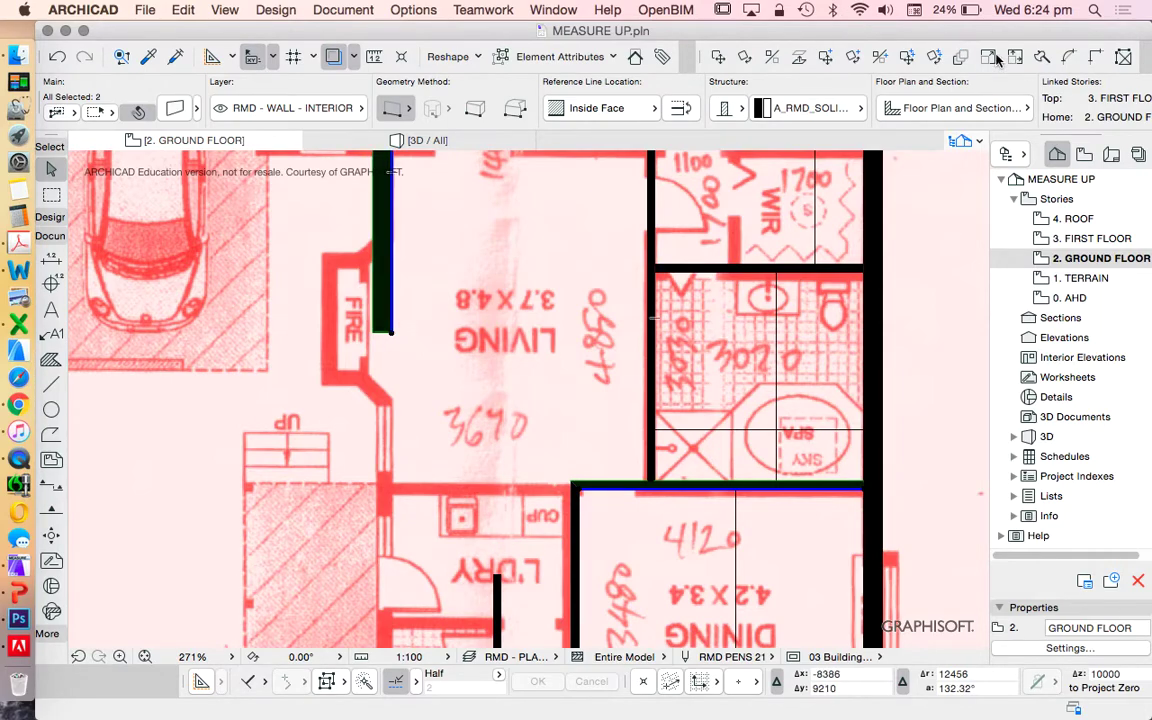
left_click(1096, 57)
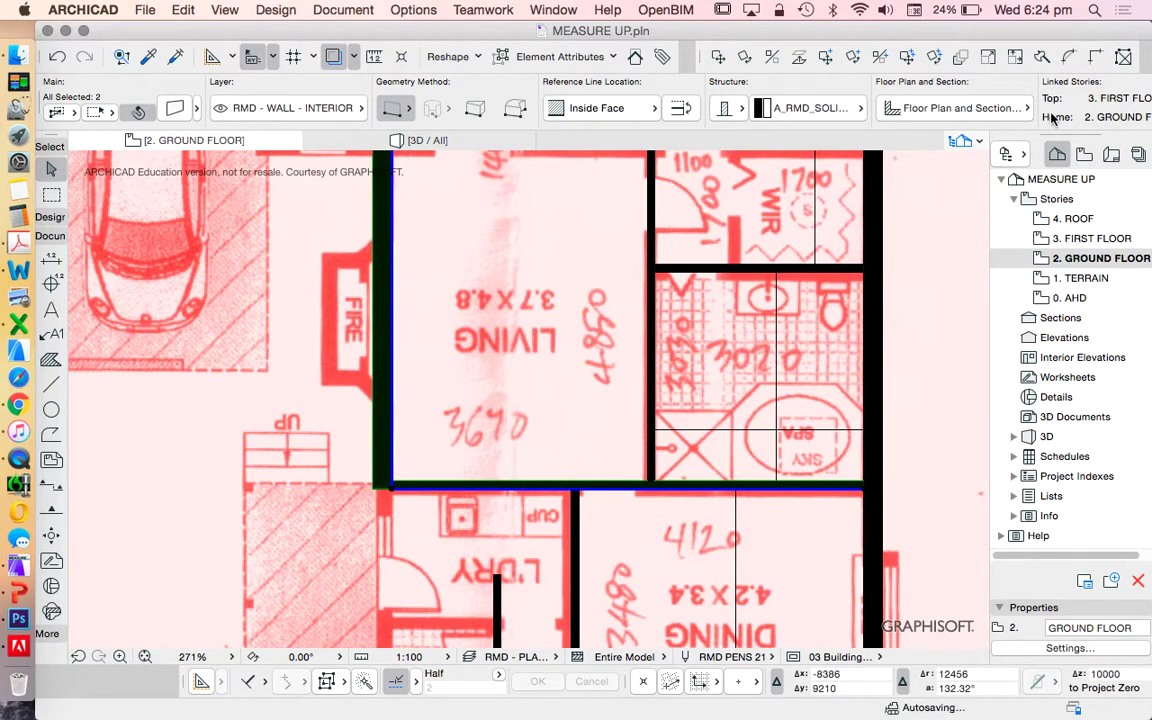
left_click(459, 206)
Extend the thick carport-side wall down past the laundry and toilet, ending slightly inside the kitchen
scroll(459, 206, "down", 5)
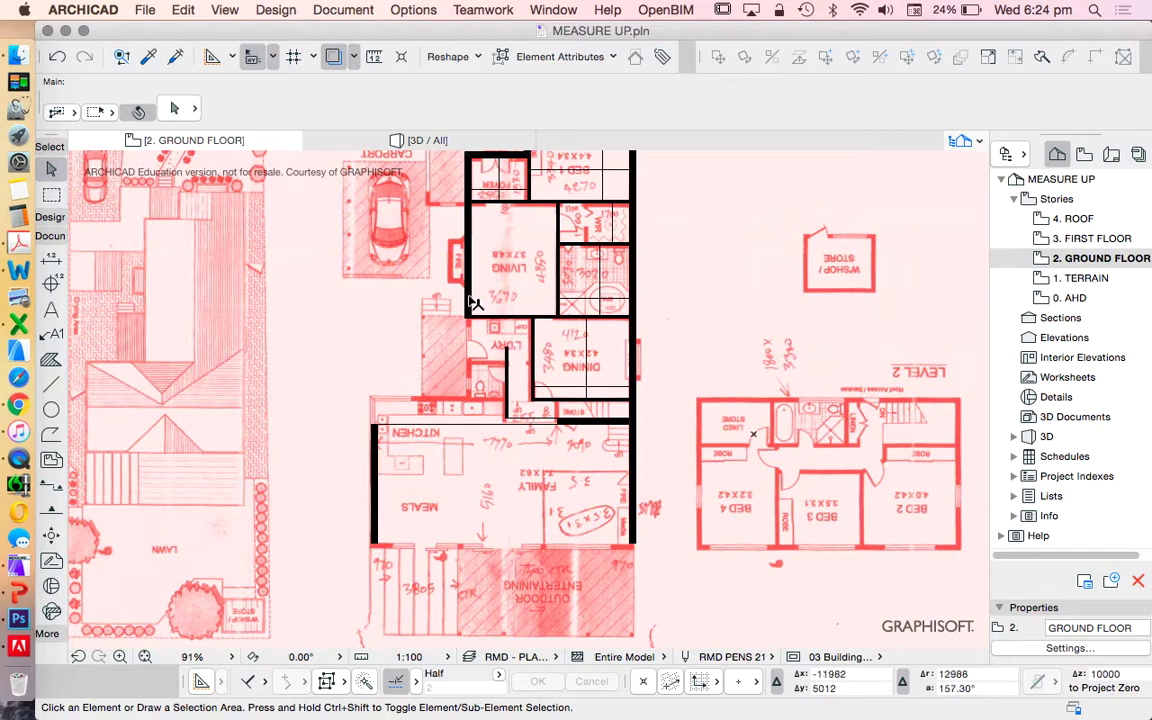
left_click(474, 290)
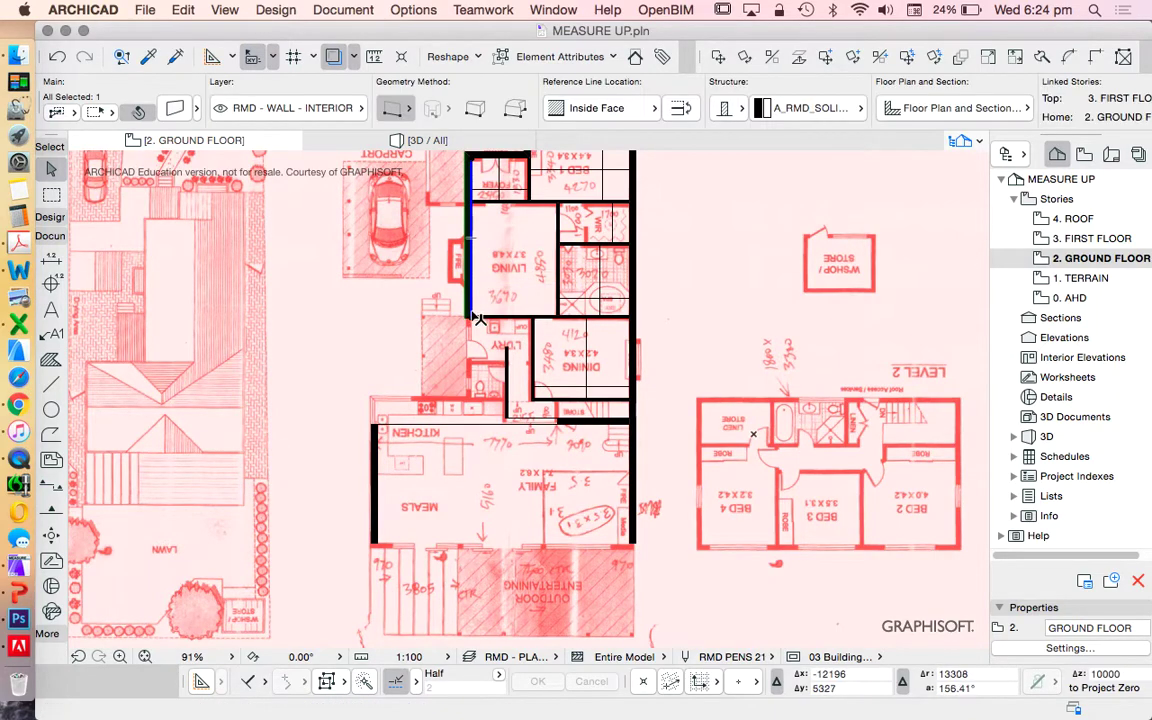
left_click(470, 316)
left_click(468, 437)
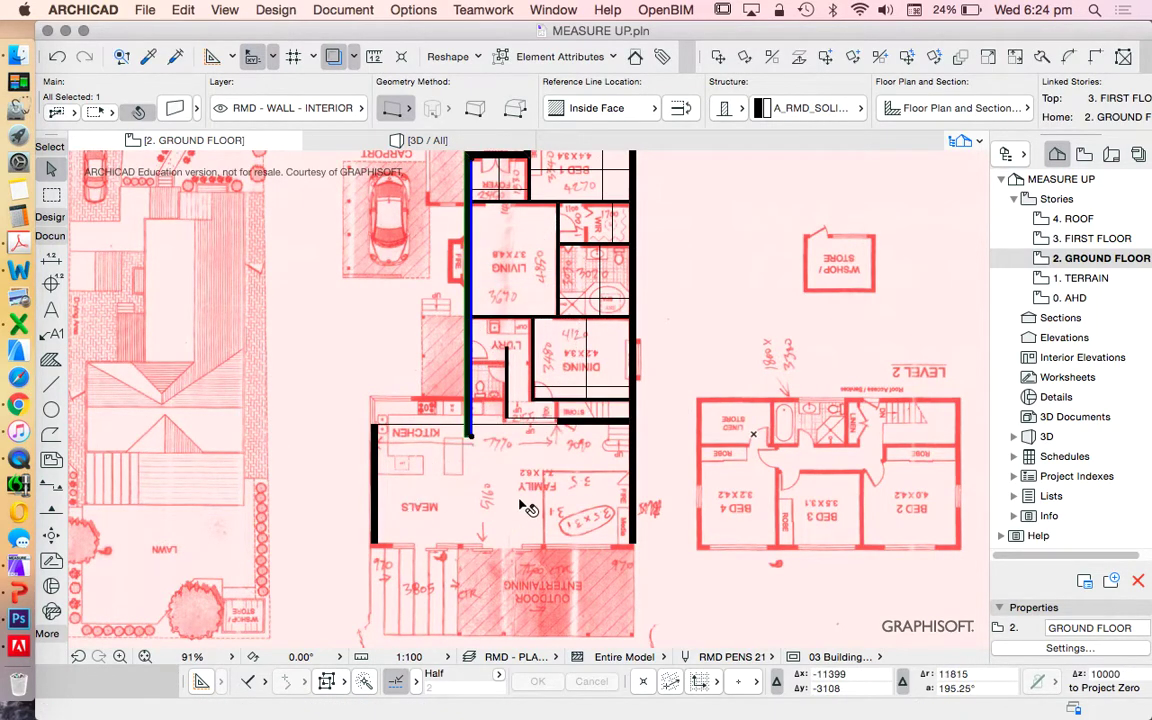
key("Escape")
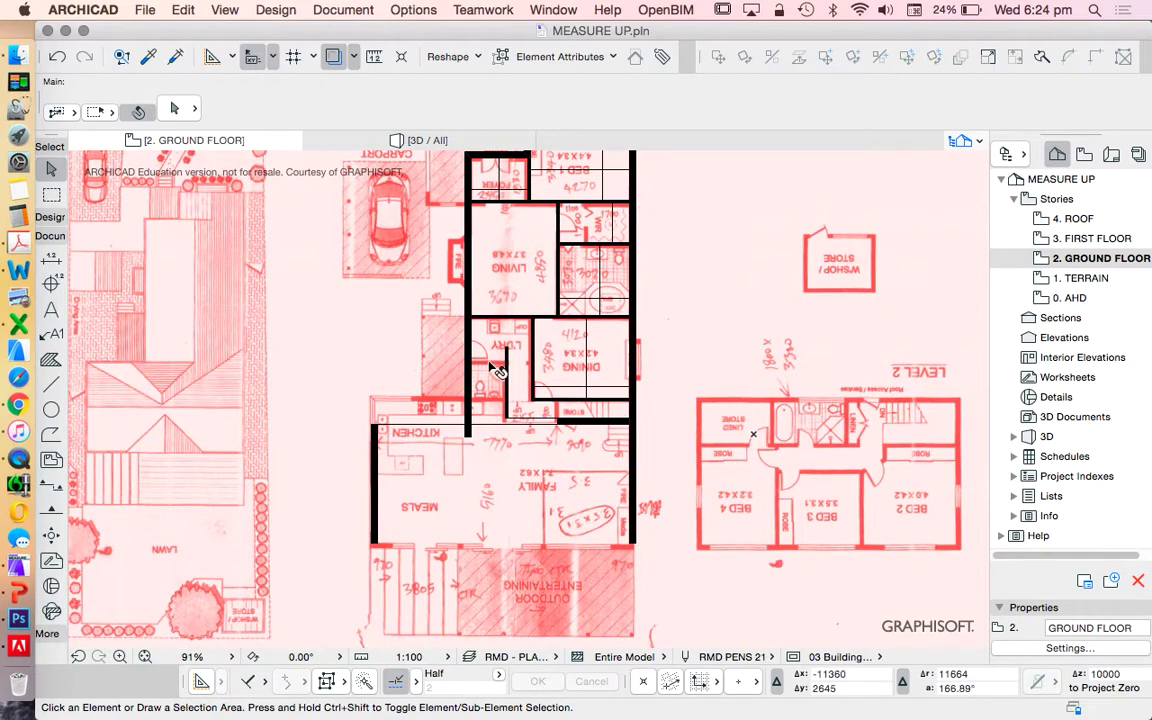
Draw a thin interior wall between the laundry and the toilet, from the dining-side wall to the carport-side wall's inner face
scroll(497, 370, "up", 4)
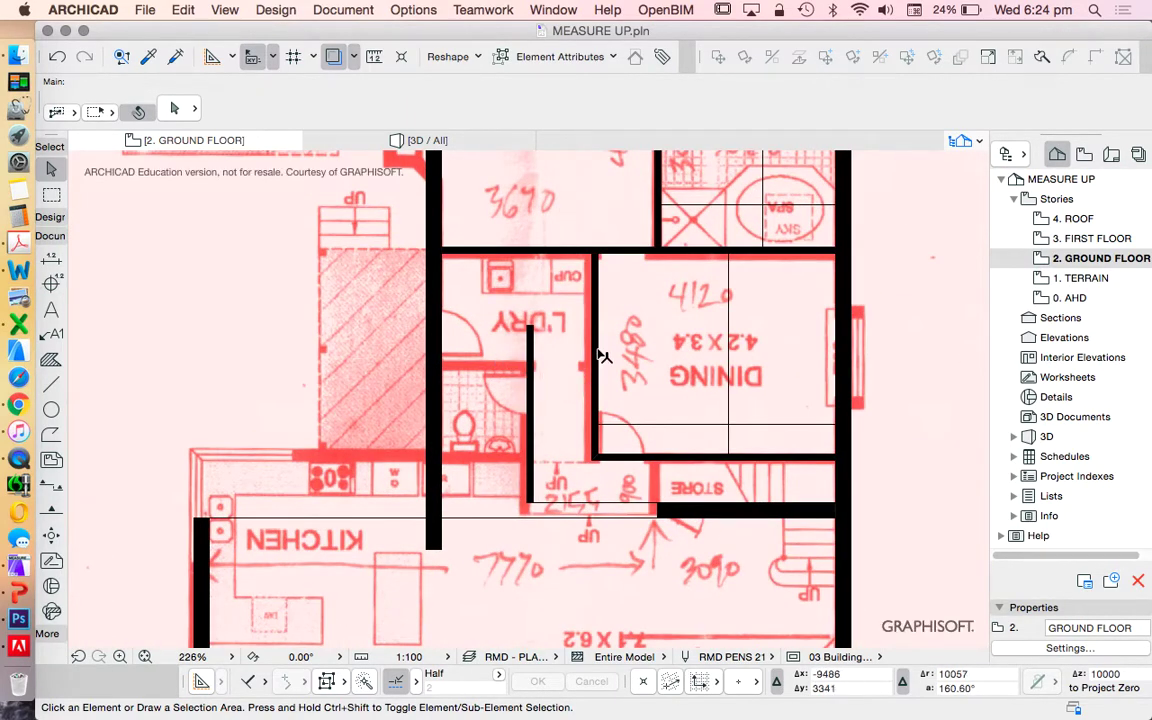
scroll(600, 357, "down", 3)
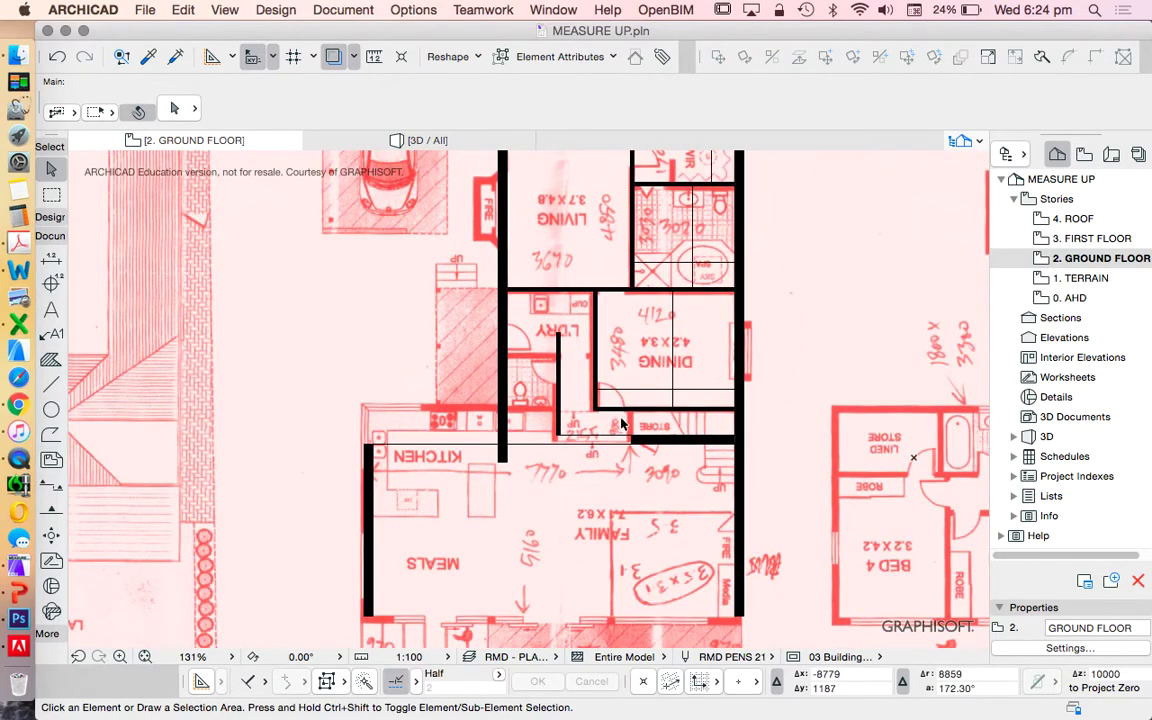
scroll(600, 370, "down", 2)
left_click(580, 378, "alt")
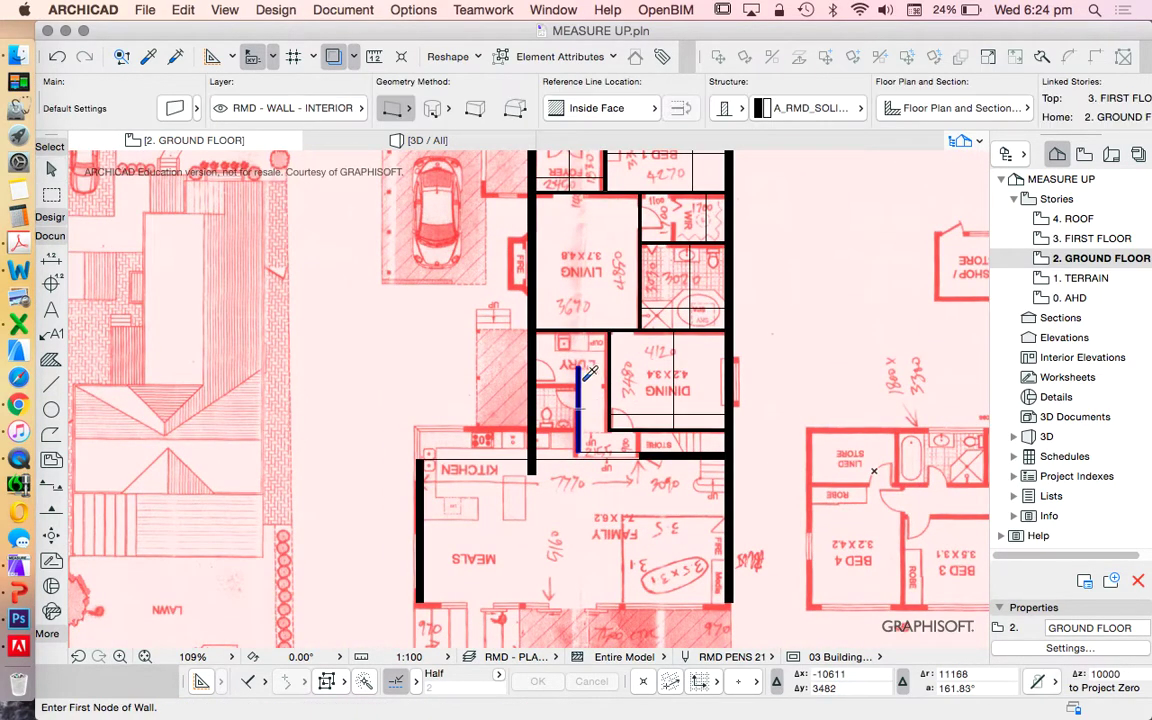
scroll(586, 372, "up", 7)
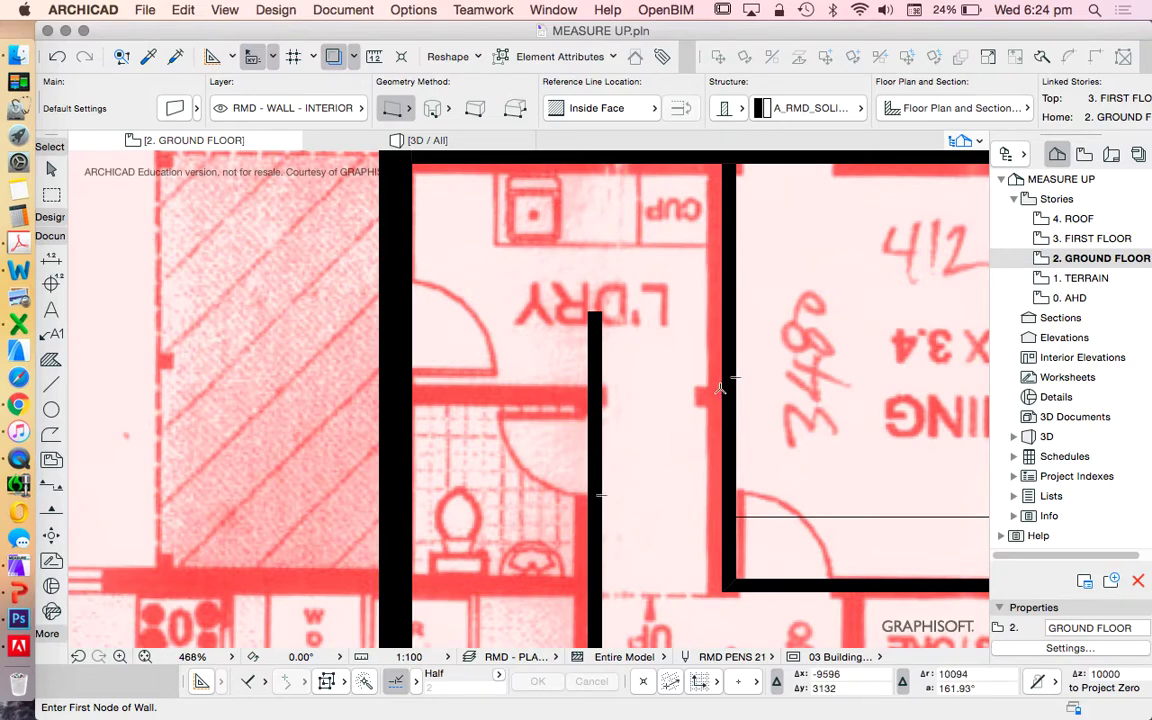
left_click(721, 388)
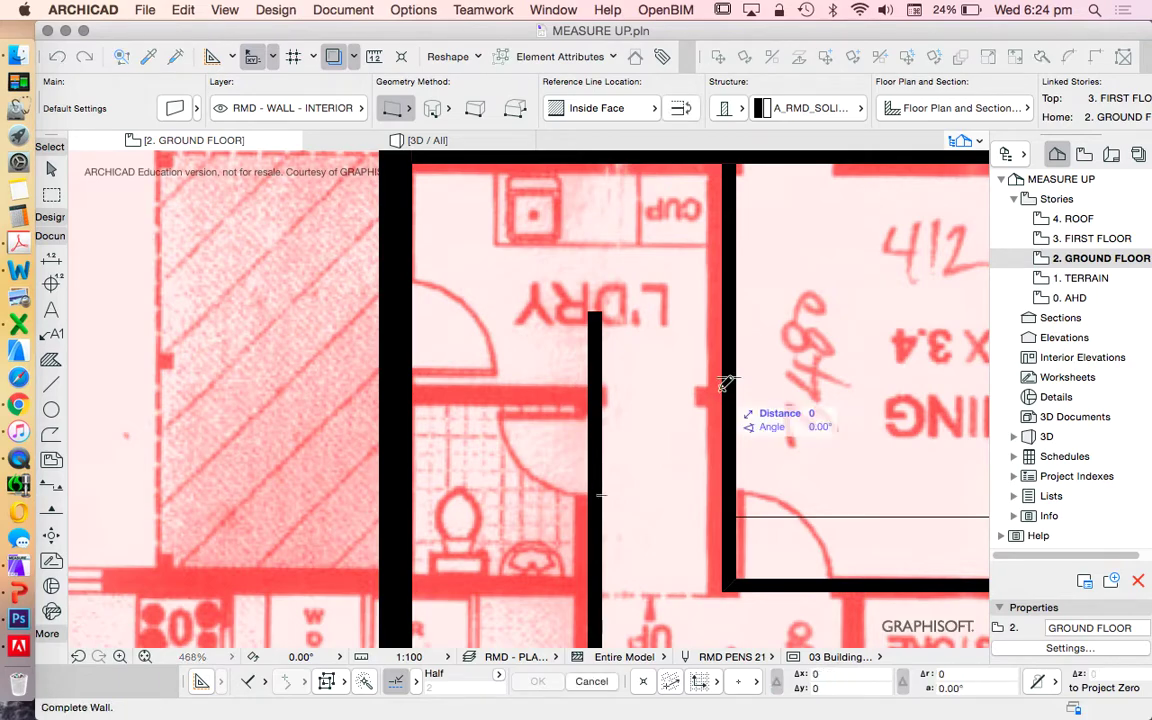
left_click(414, 388)
key("Escape")
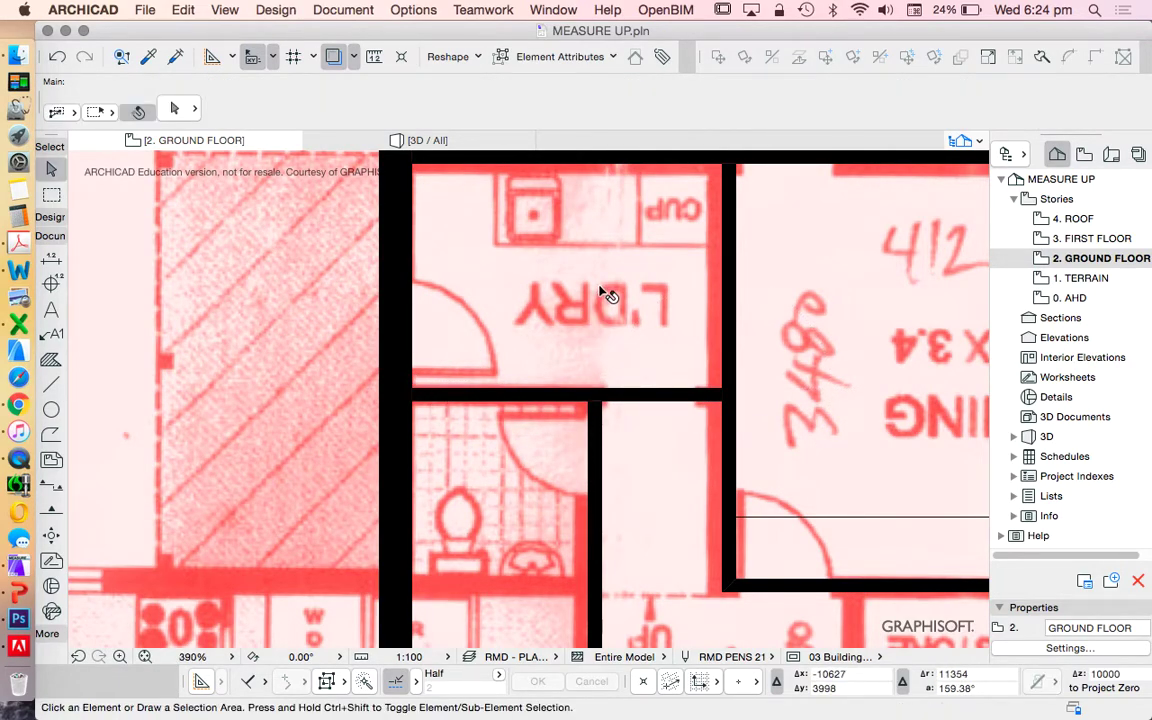
Stretch the thin wall below the dining room past the toilet to the inner face of the thick carport-side wall
scroll(609, 293, "down", 6)
scroll(590, 352, "up", 3)
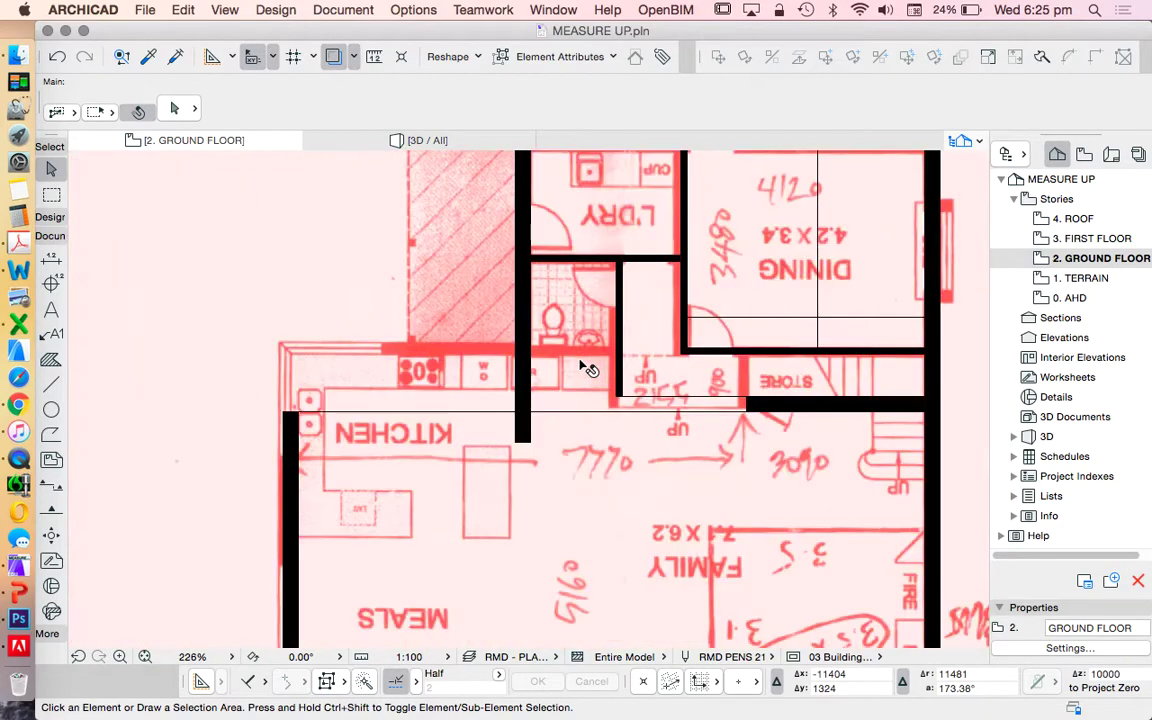
left_click(689, 355)
left_click(689, 355)
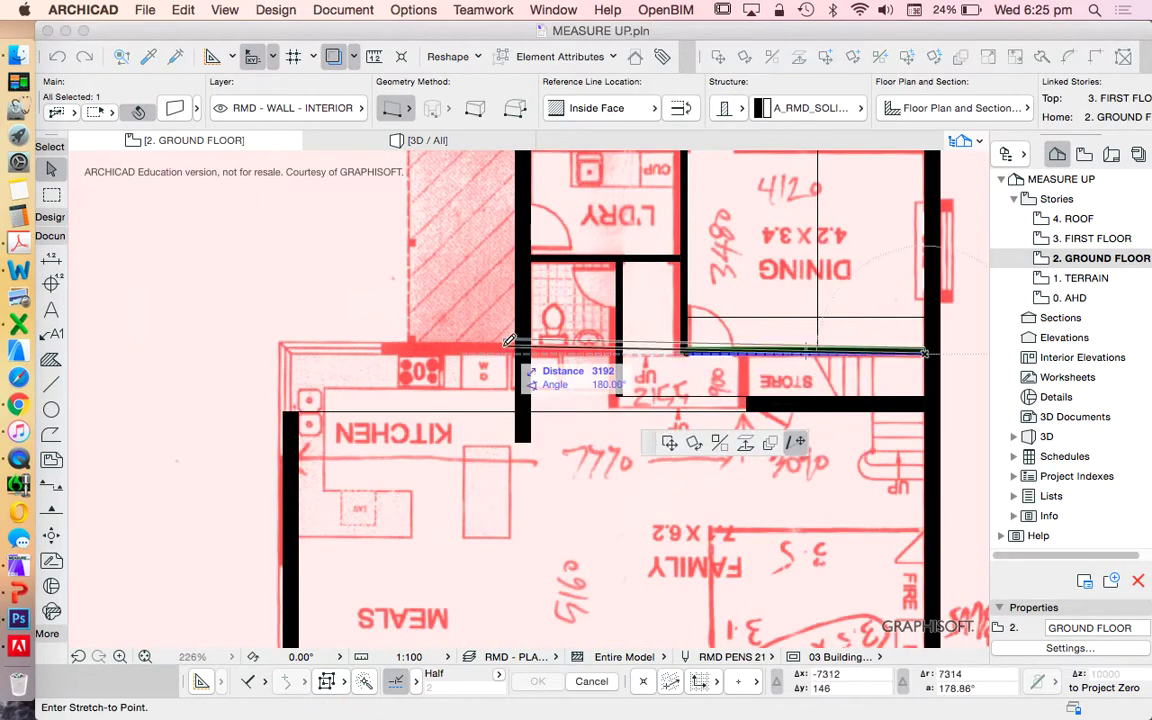
left_click(529, 350)
key("Escape")
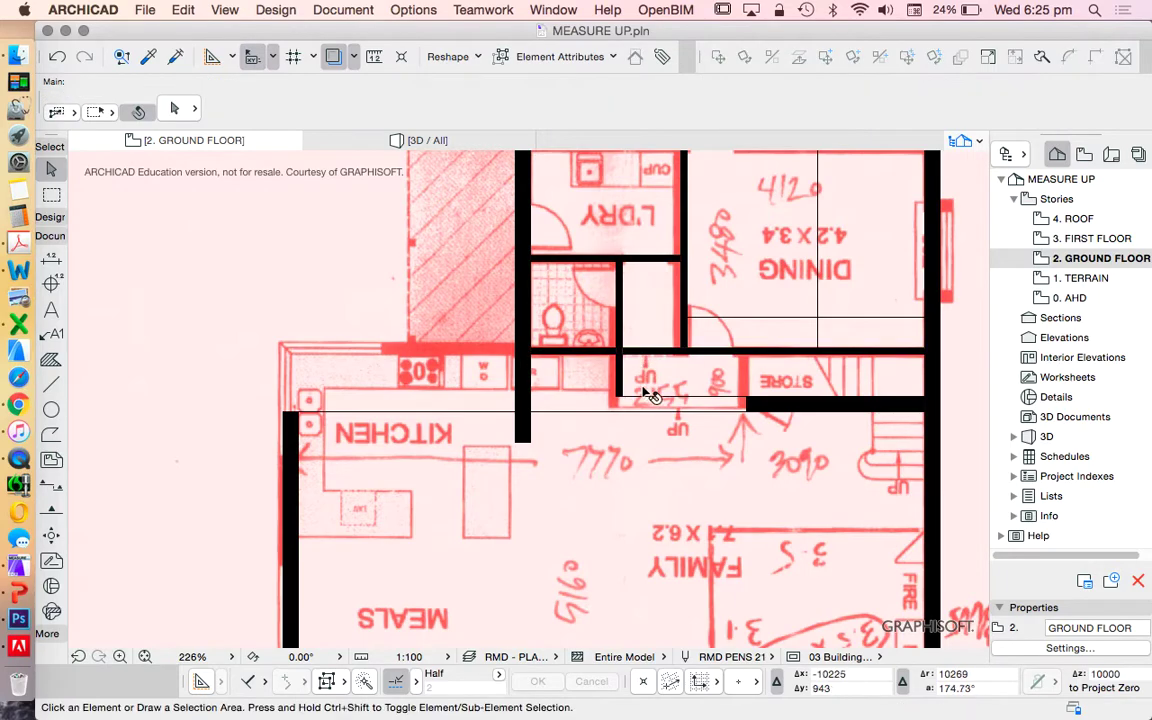
Extend the thin wall between the toilet and the hallway down to the temporary line at the kitchen's edge
scroll(650, 375, "down", 3)
scroll(638, 375, "up", 1)
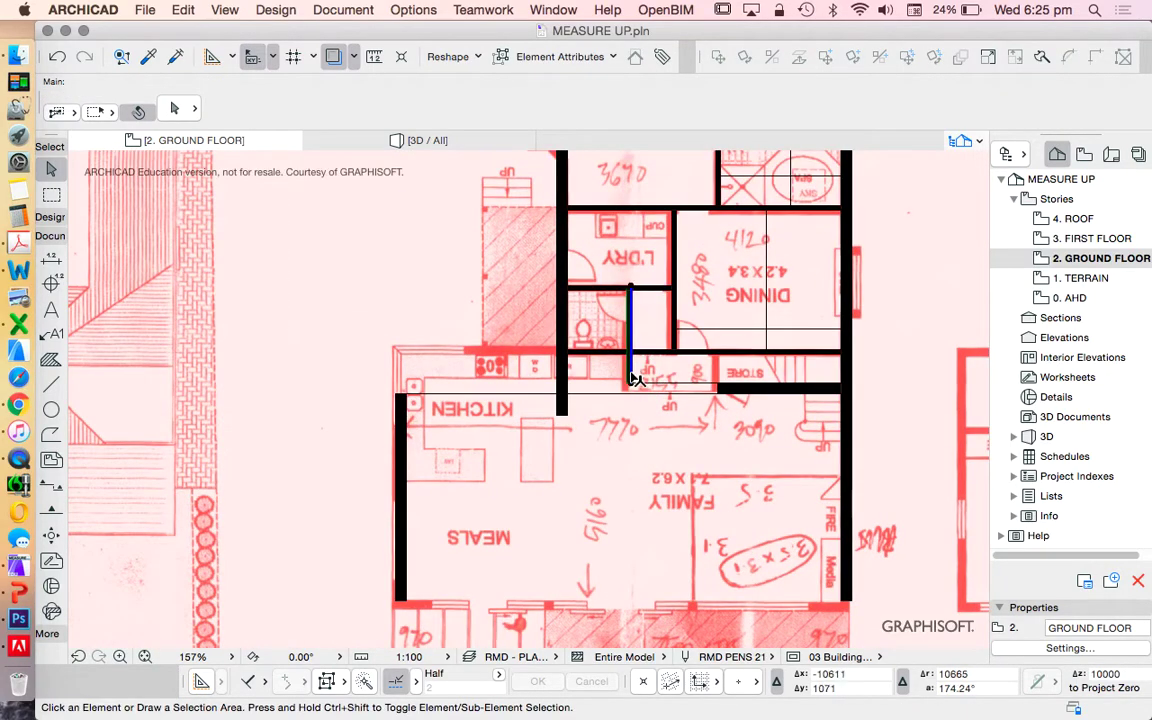
left_click(633, 383)
left_click(631, 393)
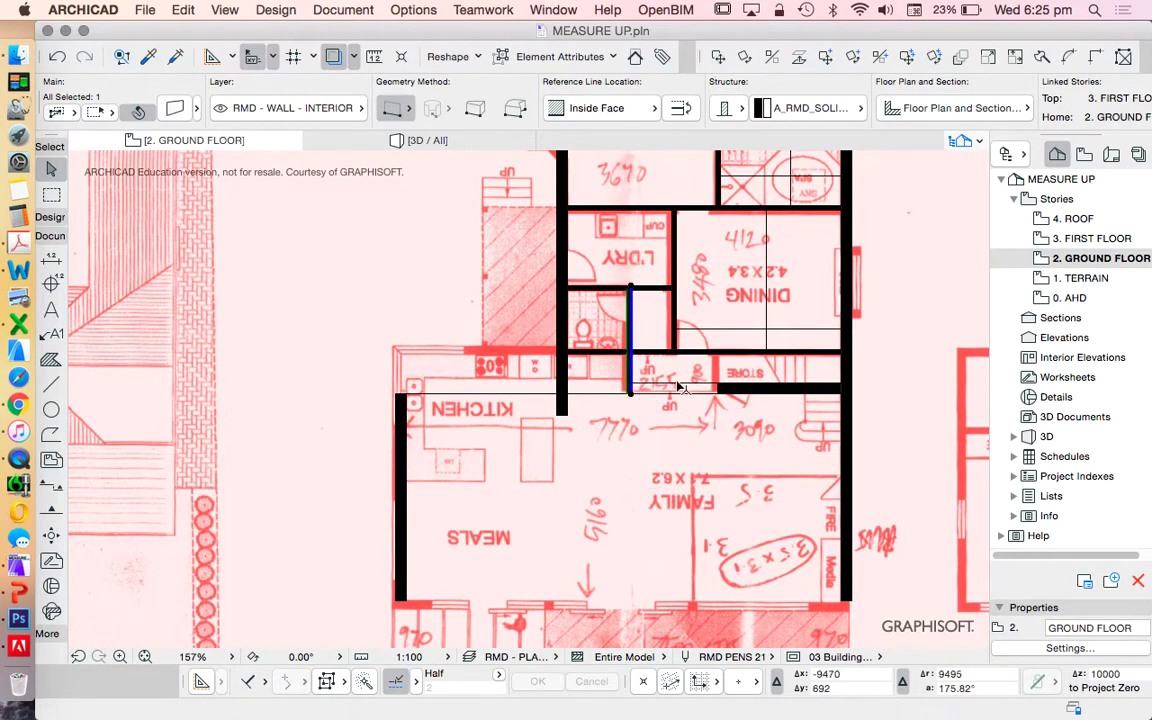
left_click(676, 383)
key("Escape")
Transfer the thin interior wall's settings to the thick wall between the store and the family room
left_click(632, 376, "alt")
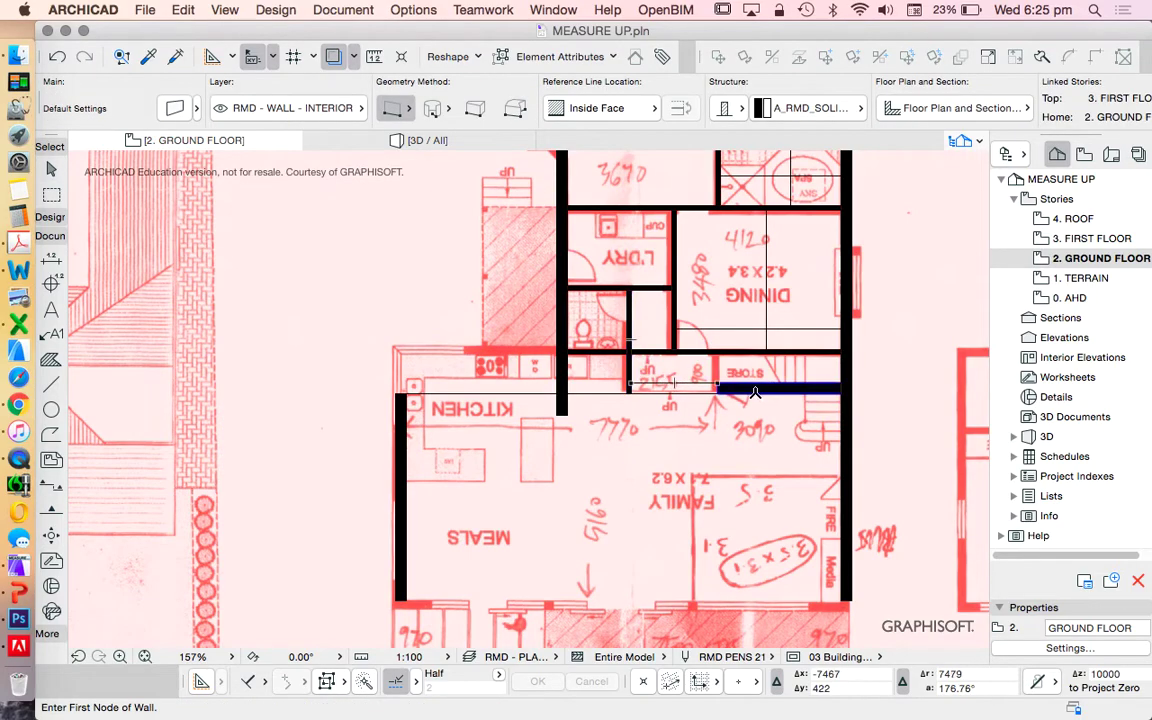
scroll(746, 386, "up", 1)
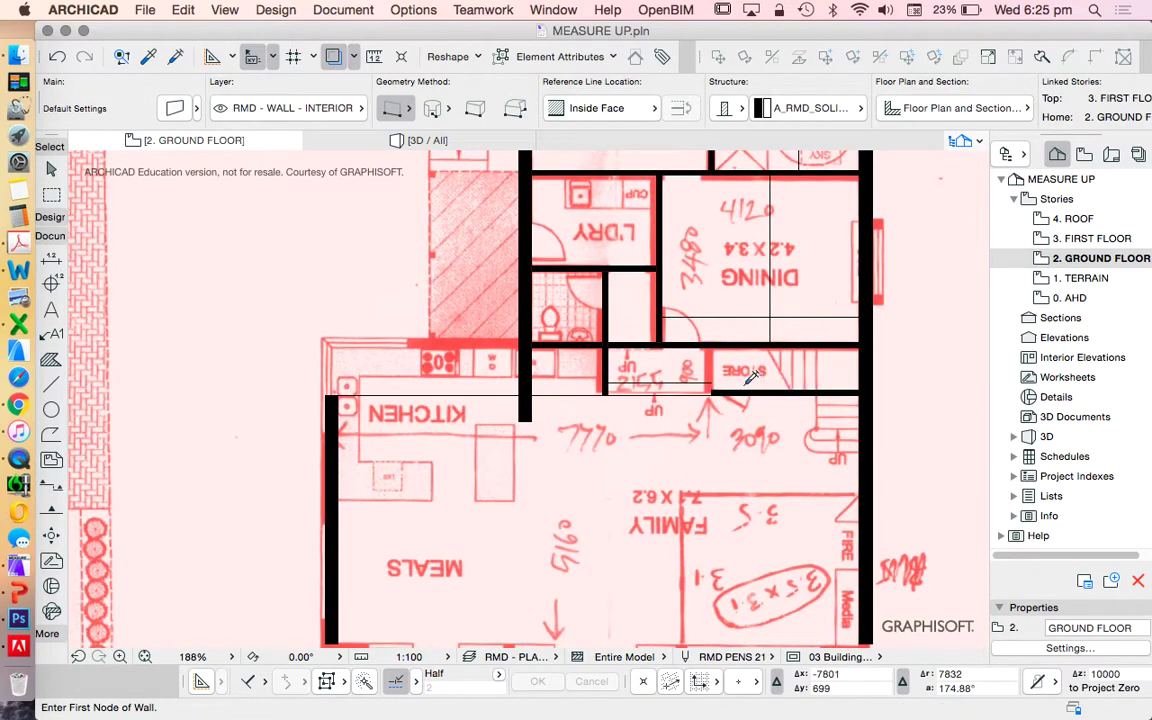
scroll(732, 398, "up", 4)
left_click(726, 396, "shift")
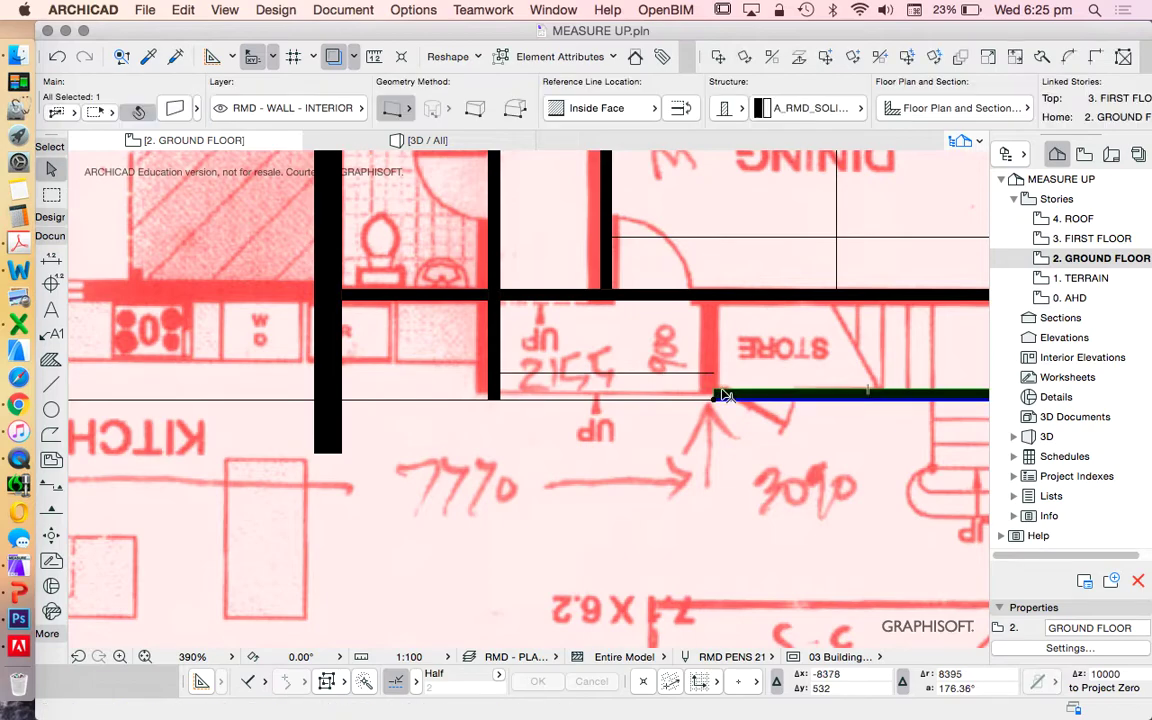
key("Delete")
key("super+z")
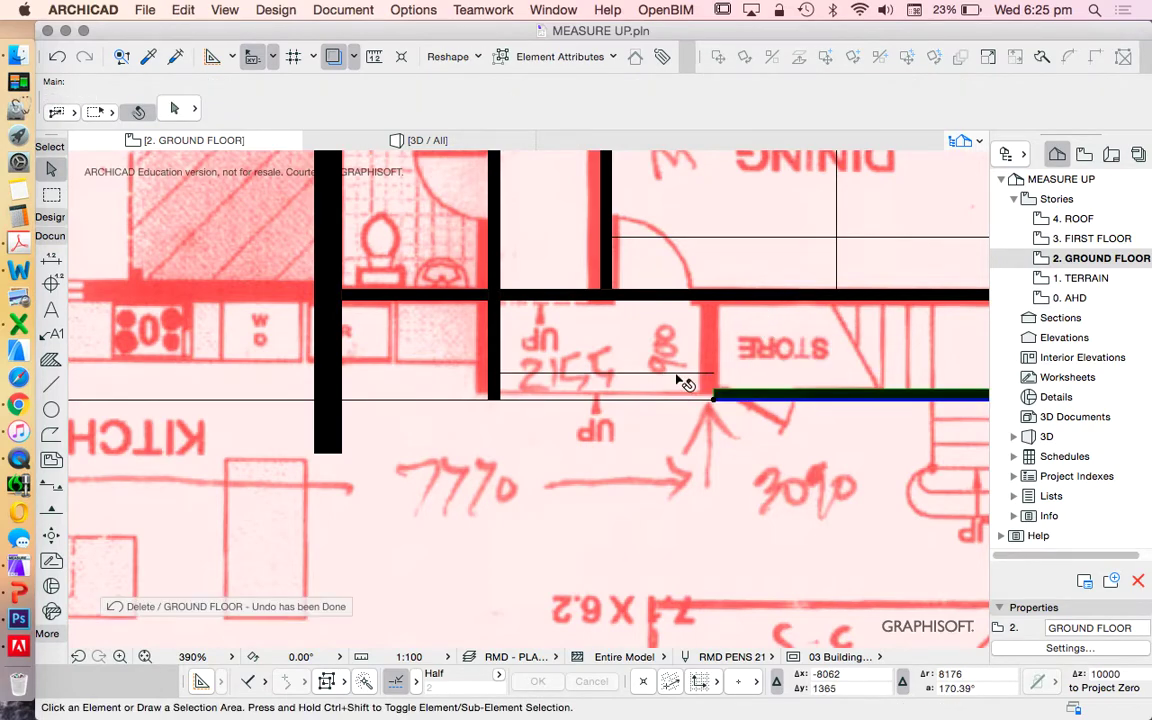
key("Escape")
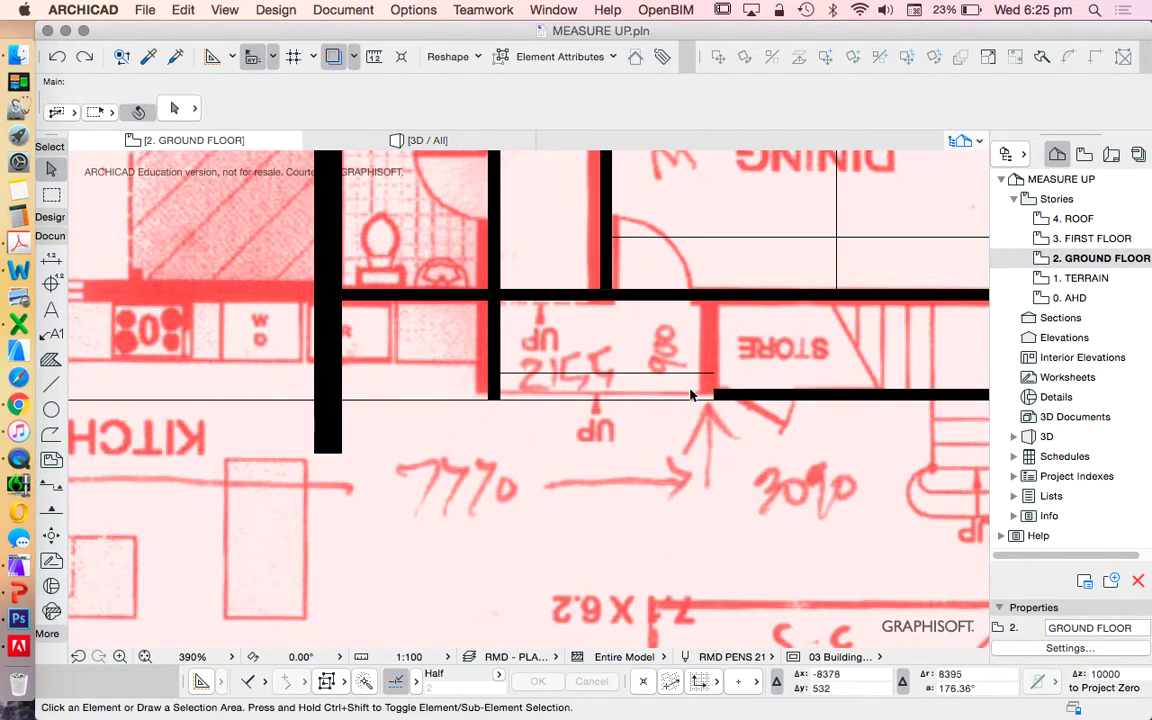
scroll(728, 393, "down", 4)
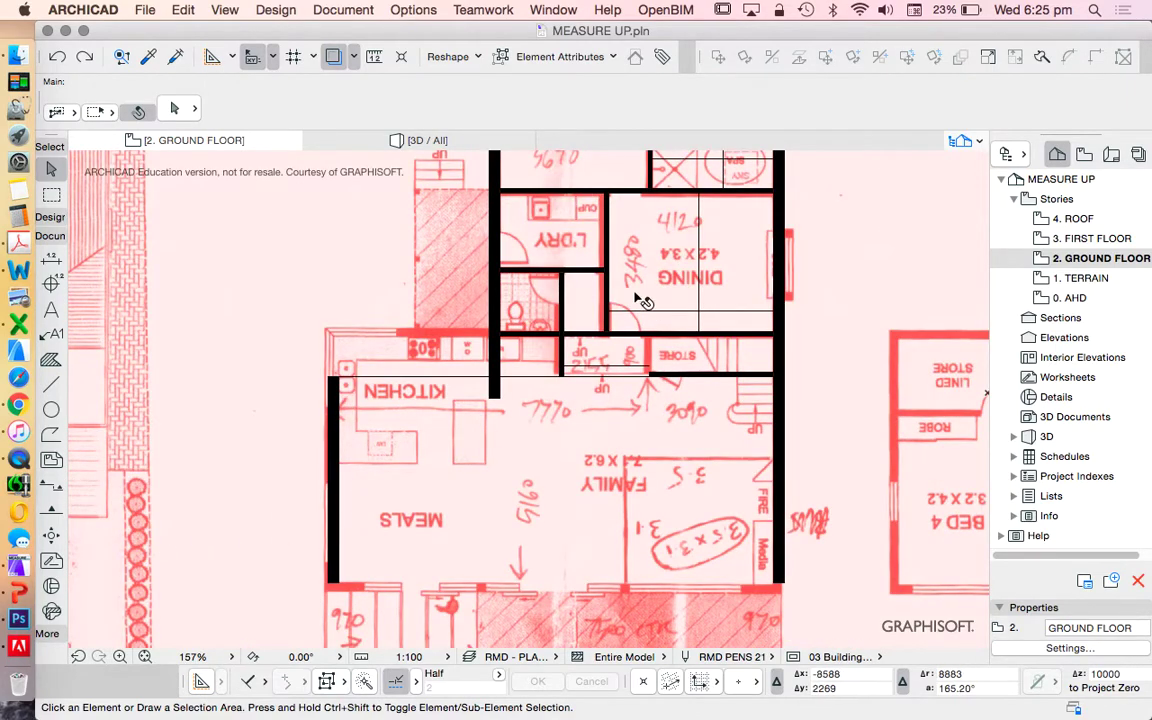
Draw a thin interior wall between the hallway steps and the store, and intersect it with the wall below the store
scroll(670, 375, "up", 5)
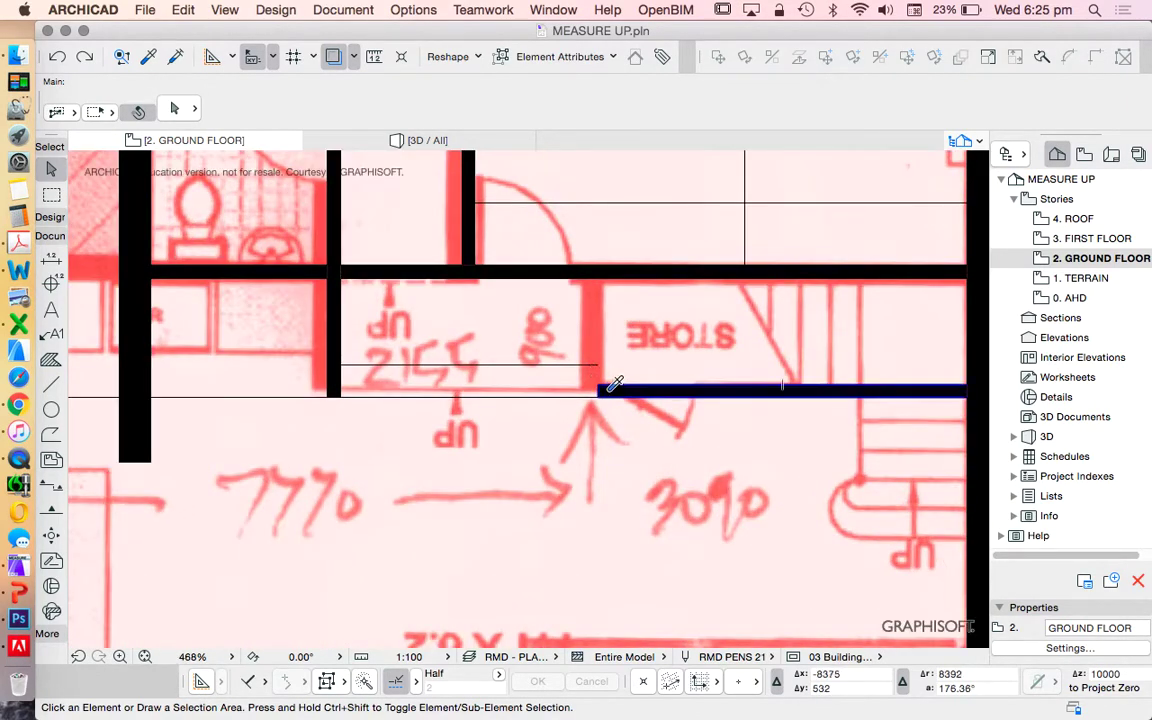
left_click(615, 385, "alt")
left_click(598, 365)
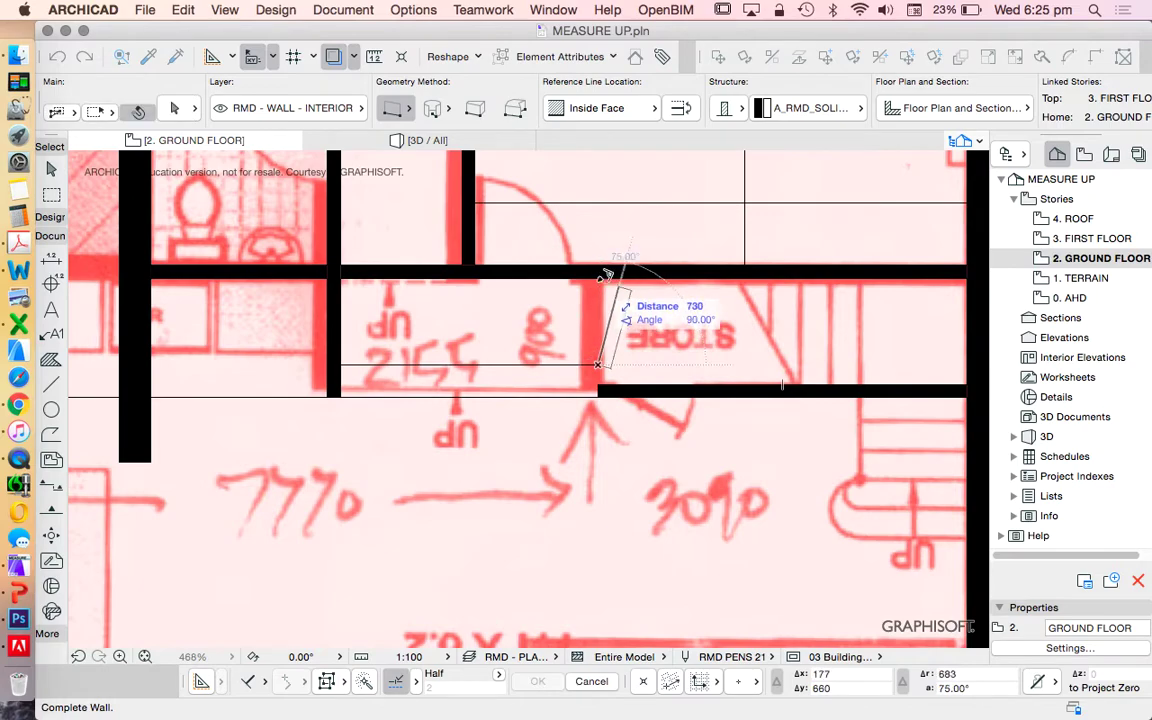
left_click(598, 279)
key("Escape")
left_click(608, 348)
left_click(625, 392, "shift")
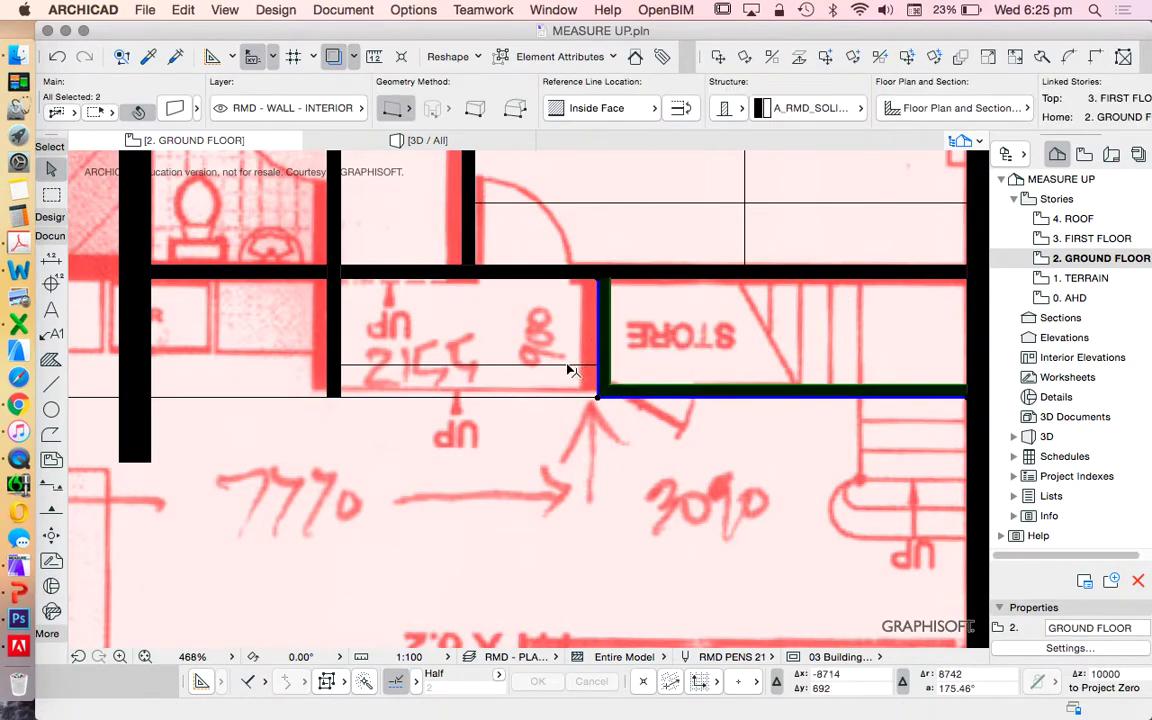
Delete the two temporary measuring lines running across the hallway steps and the kitchen
left_click(568, 397)
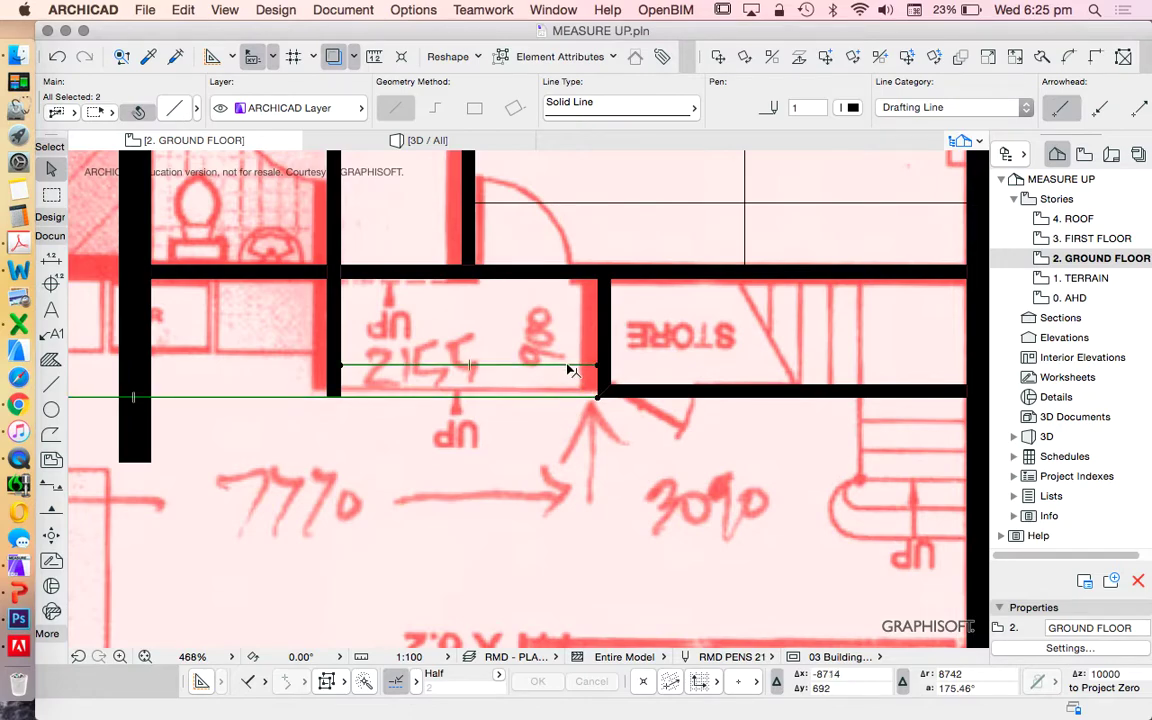
key("Escape")
scroll(674, 373, "down", 8)
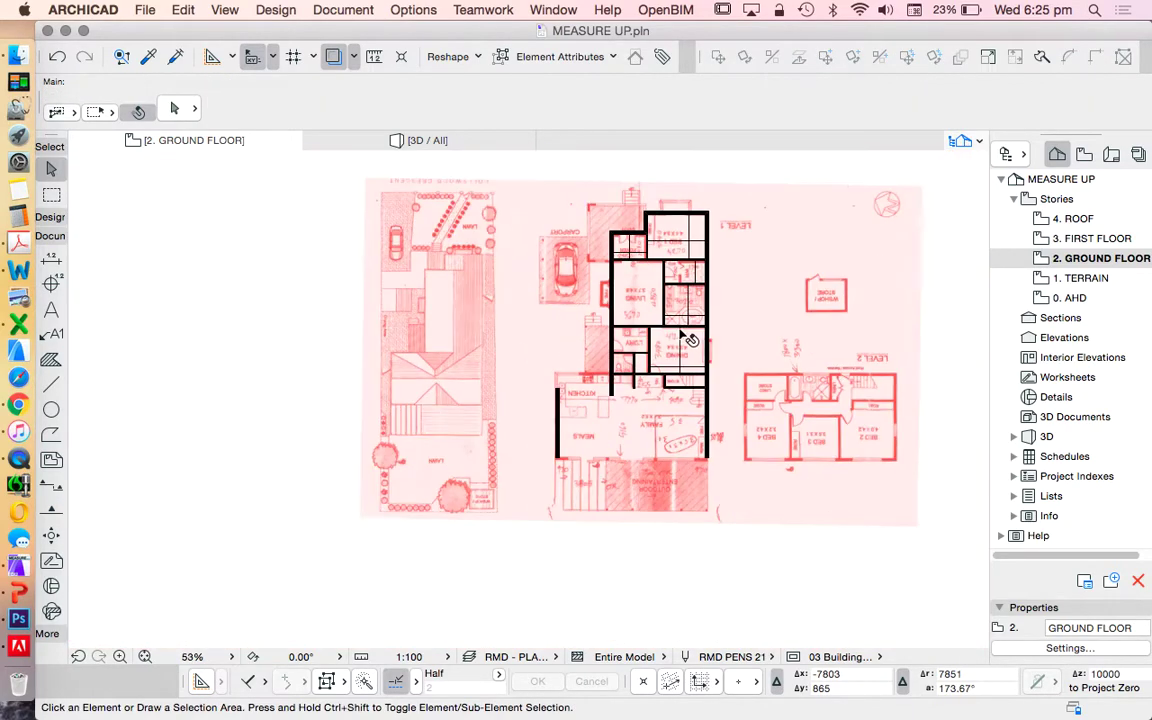
Select all remaining temporary measuring lines on the ground floor with the Line tool active and delete them
scroll(689, 339, "up", 3)
left_click(692, 430)
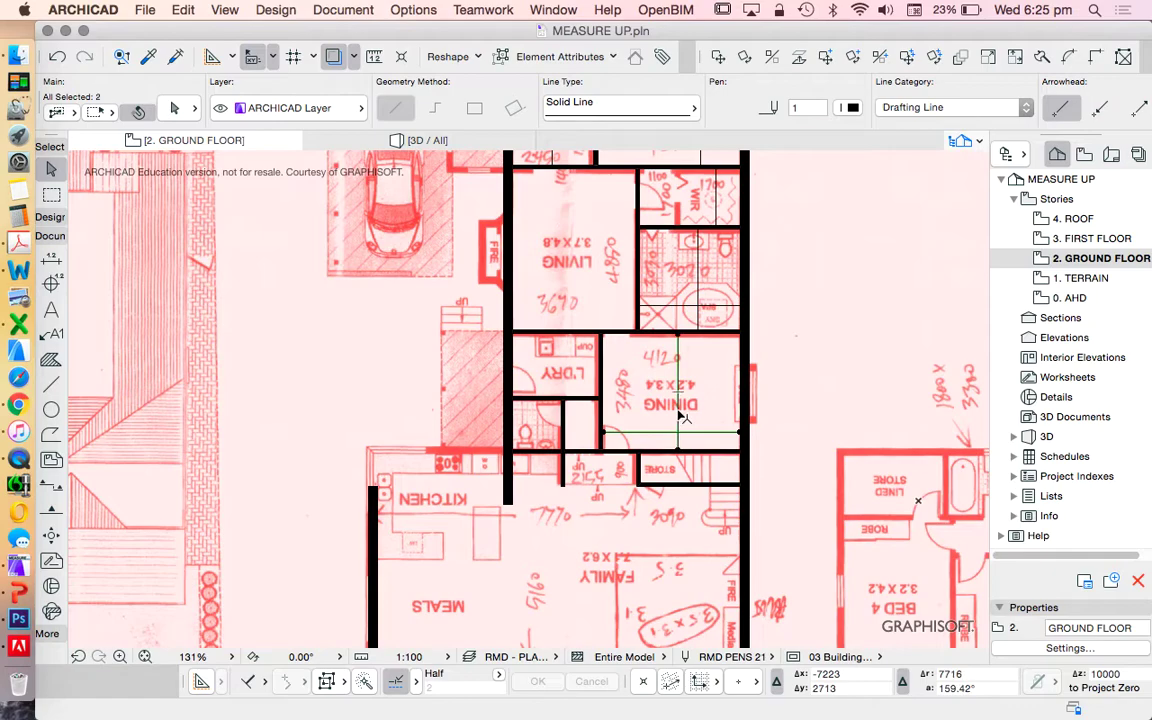
scroll(640, 420, "down", 10)
scroll(532, 410, "up", 5)
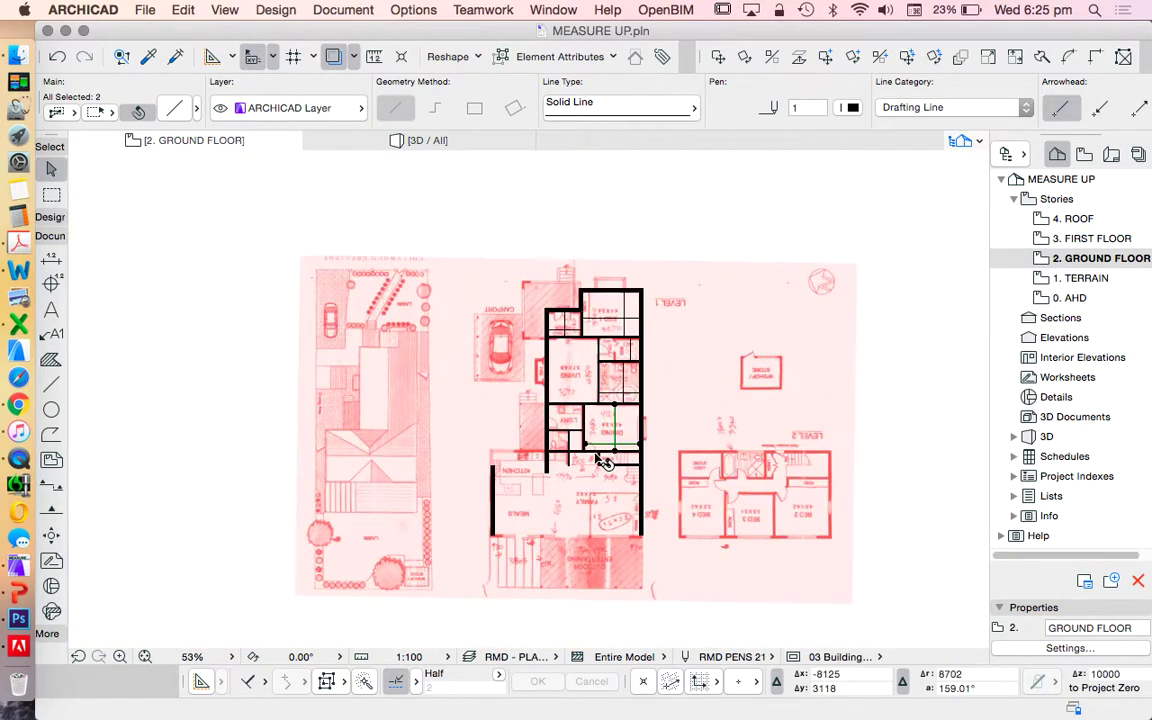
key("Escape")
left_click(51, 384)
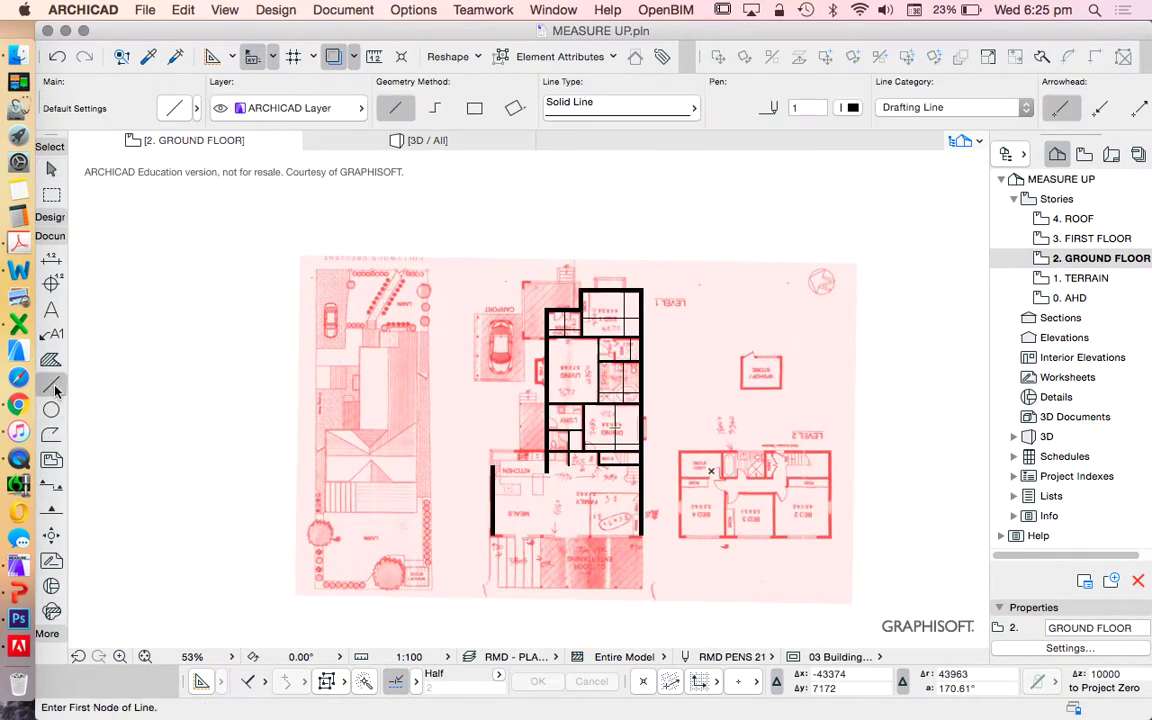
key("super+a")
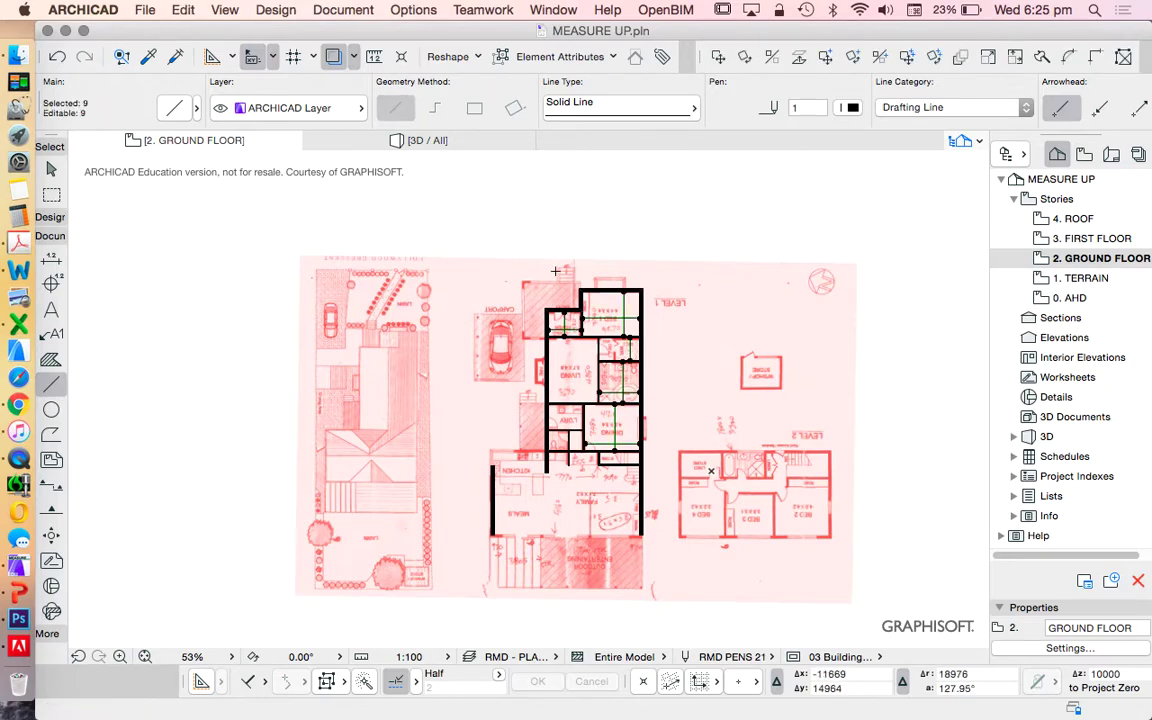
key("Escape")
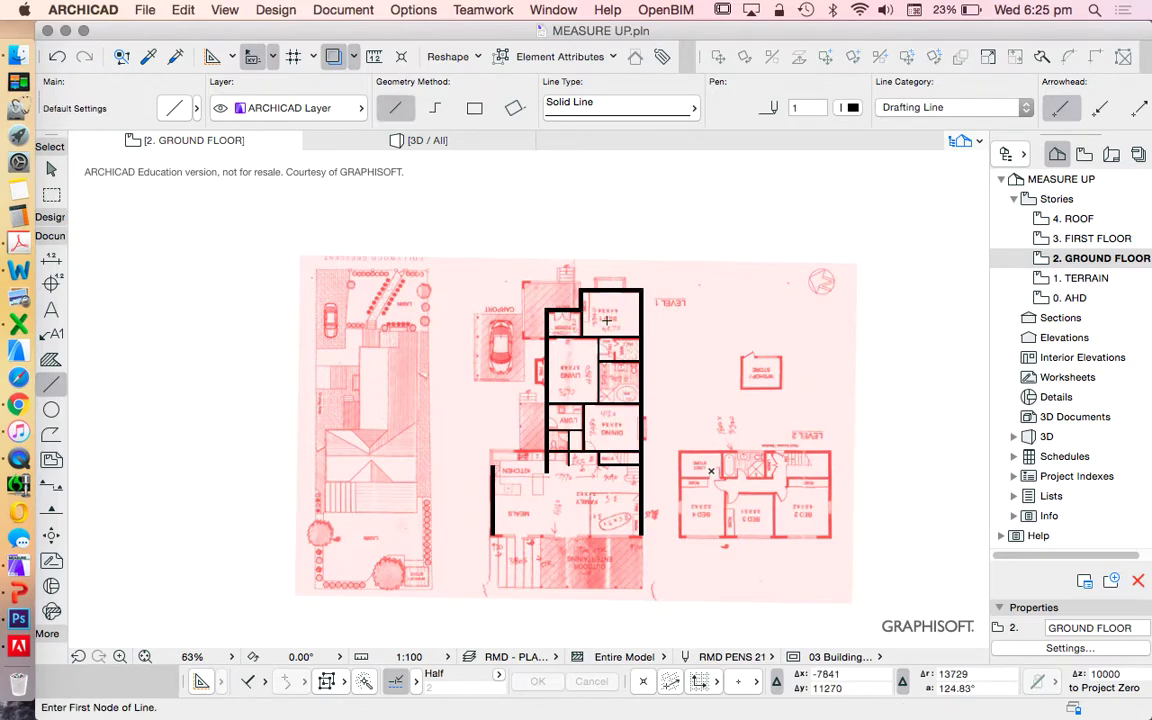
Stretch the thin wall below the toilet through the thick carport-side wall, ending above the cooktop in the kitchen
scroll(609, 322, "up", 4)
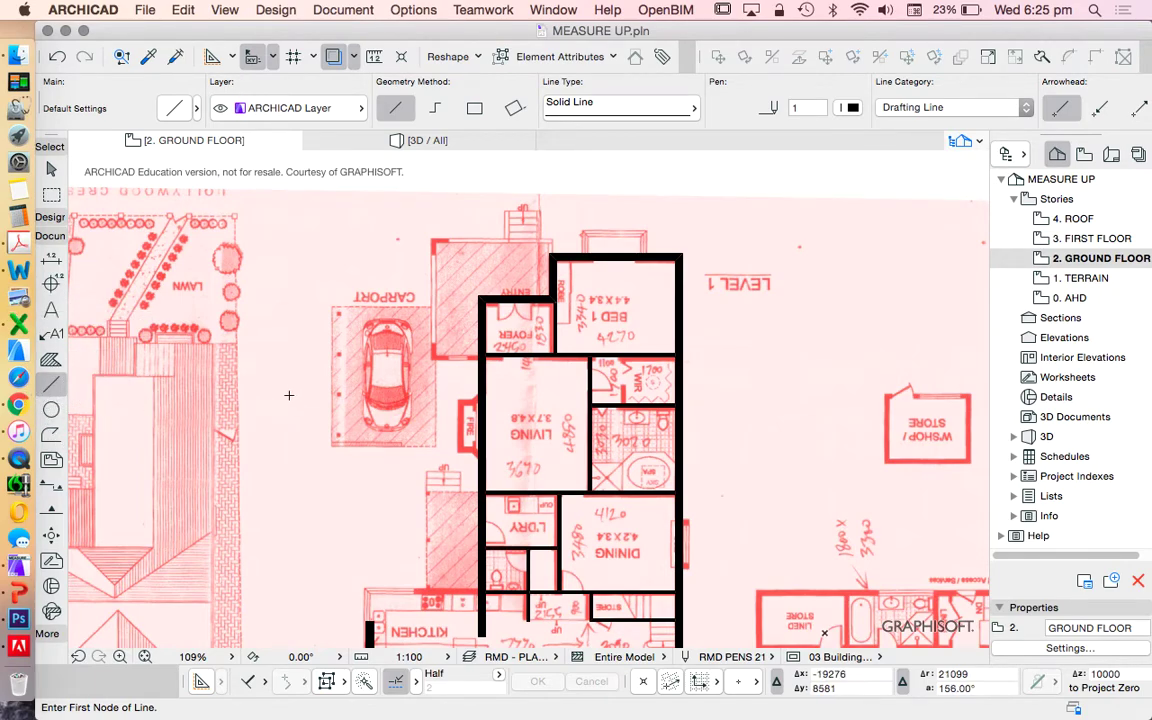
scroll(300, 390, "down", 3)
scroll(305, 380, "up", 3)
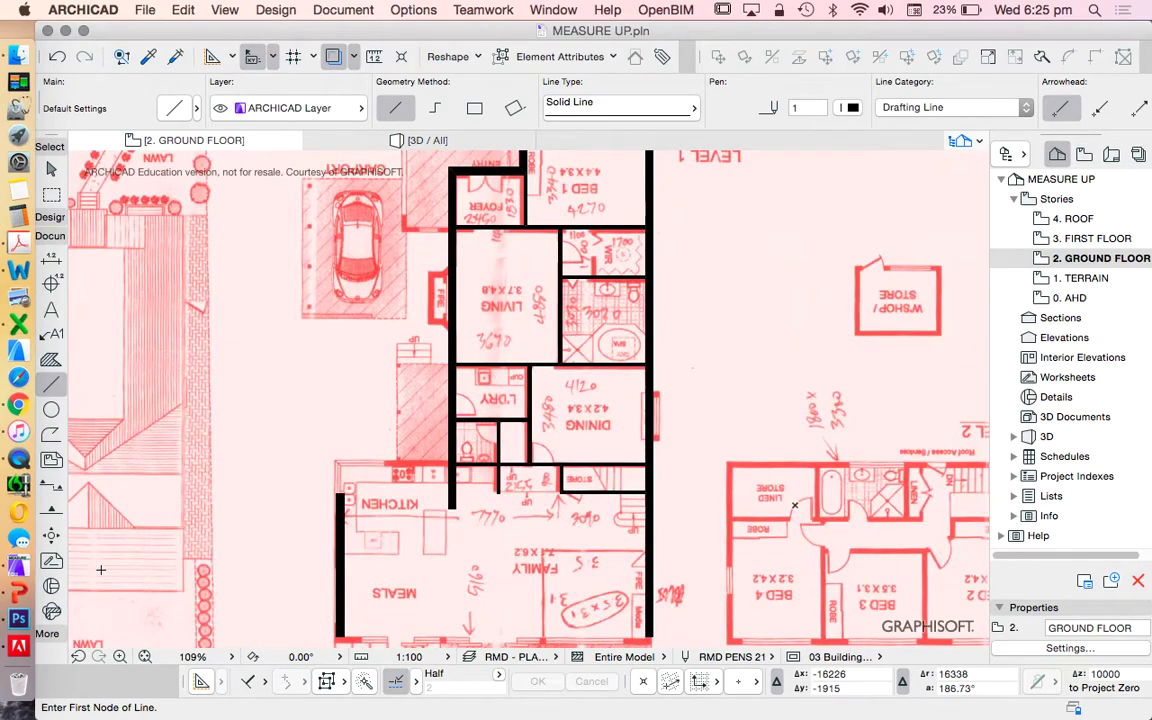
scroll(421, 440, "down", 3)
scroll(414, 493, "up", 7)
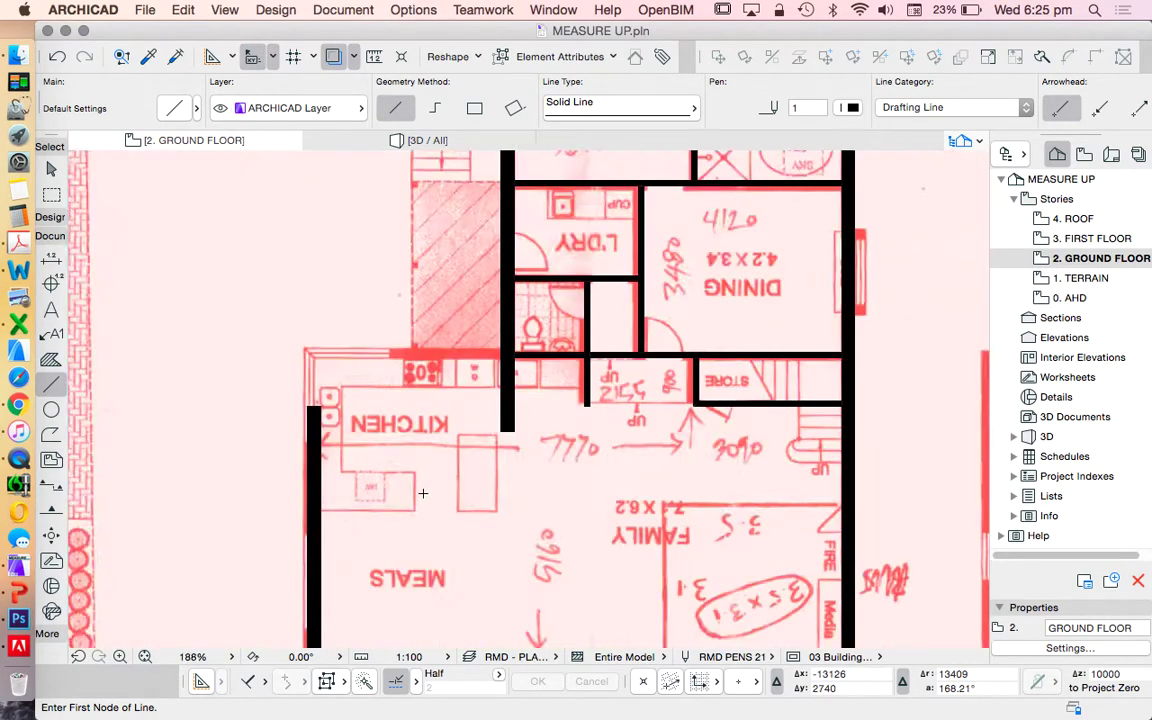
key("Escape")
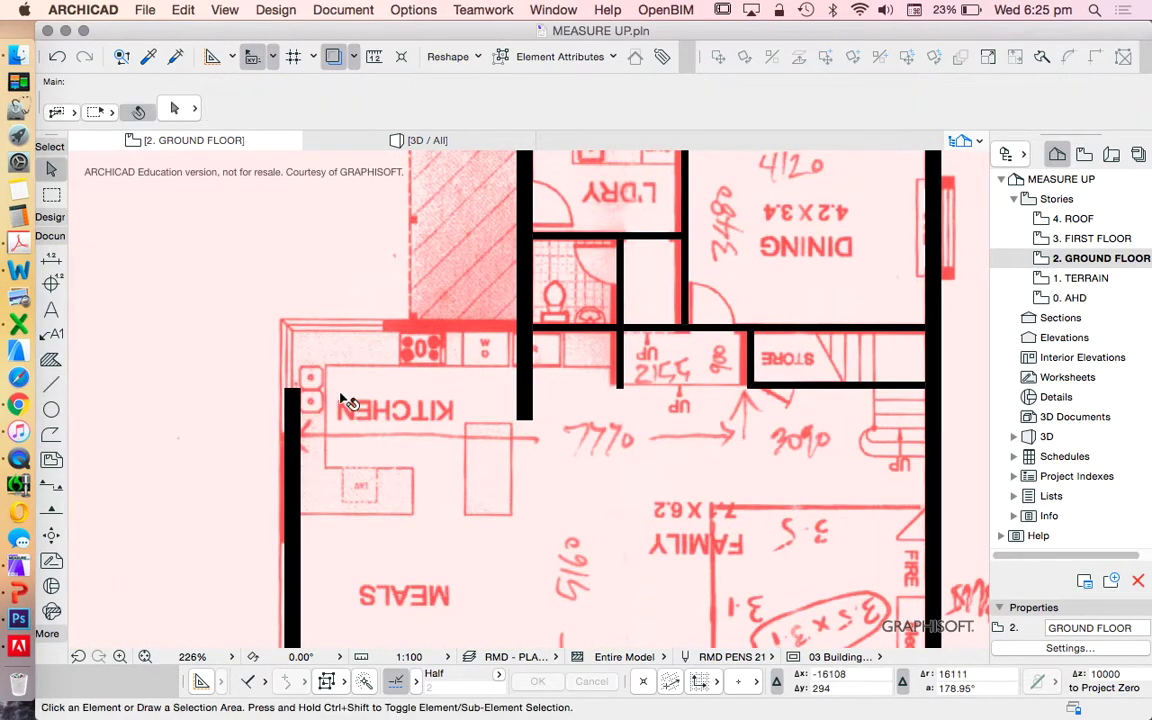
left_click(541, 337)
left_click(532, 328)
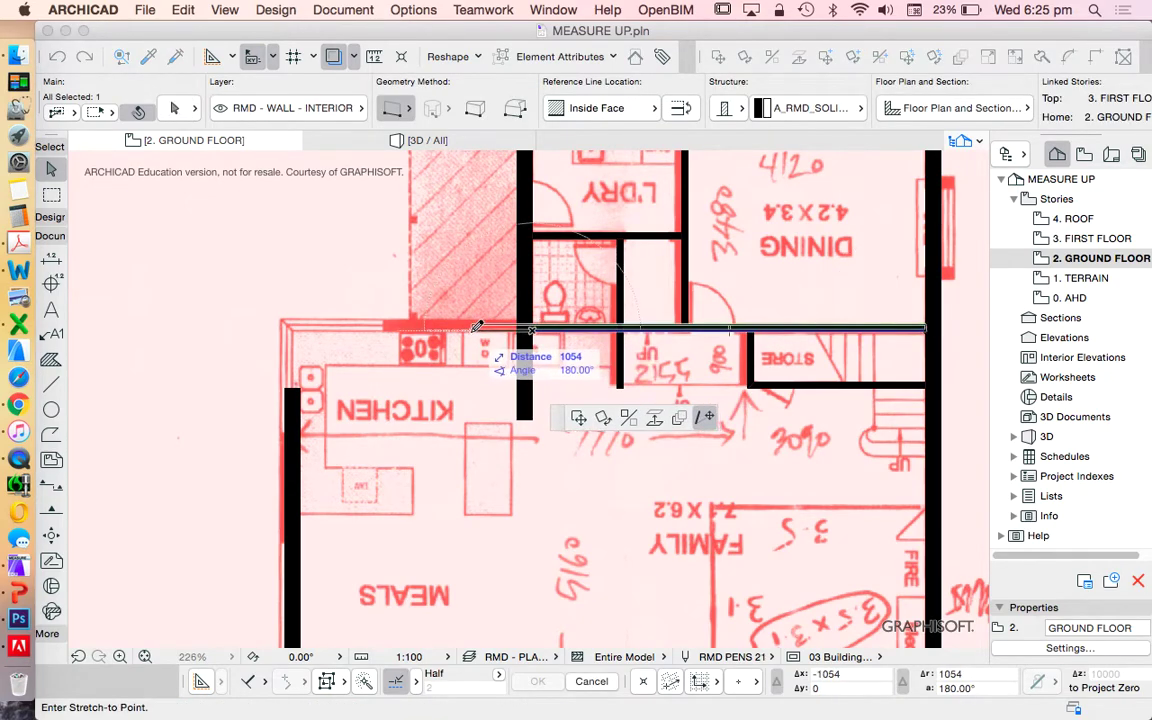
left_click(421, 327)
key("Escape")
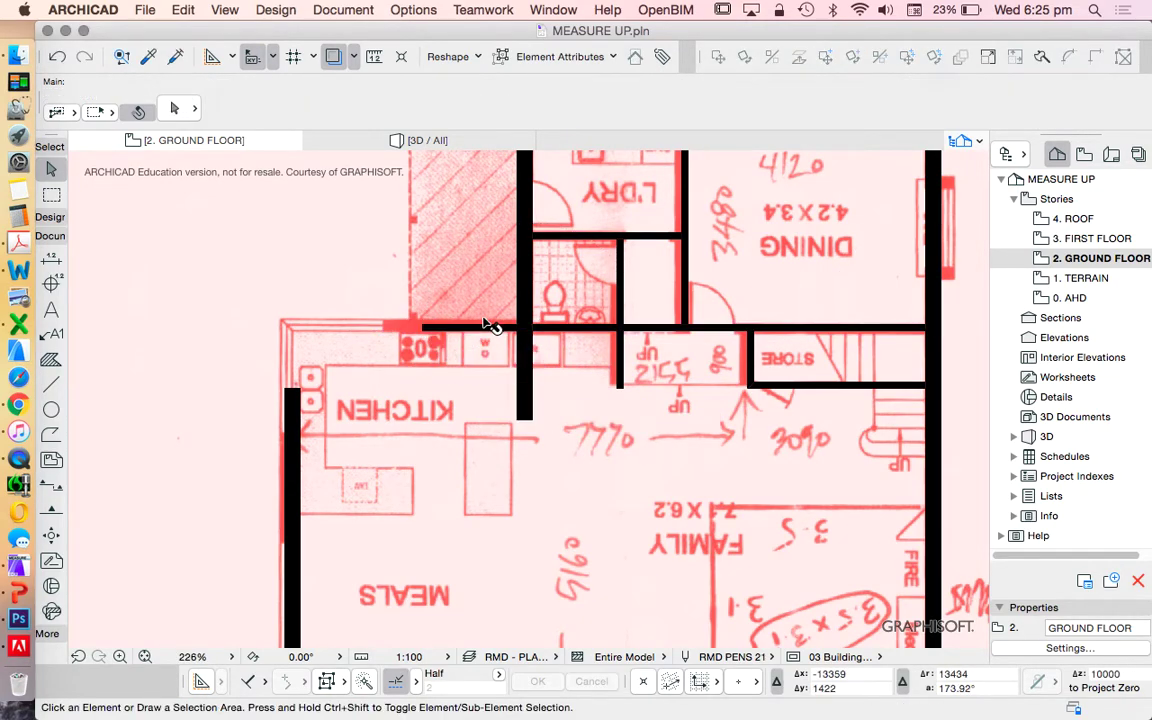
Split the thin wall below the toilet along the thick carport-side wall, separating the piece above the kitchen
scroll(490, 327, "up", 2)
left_click(500, 333)
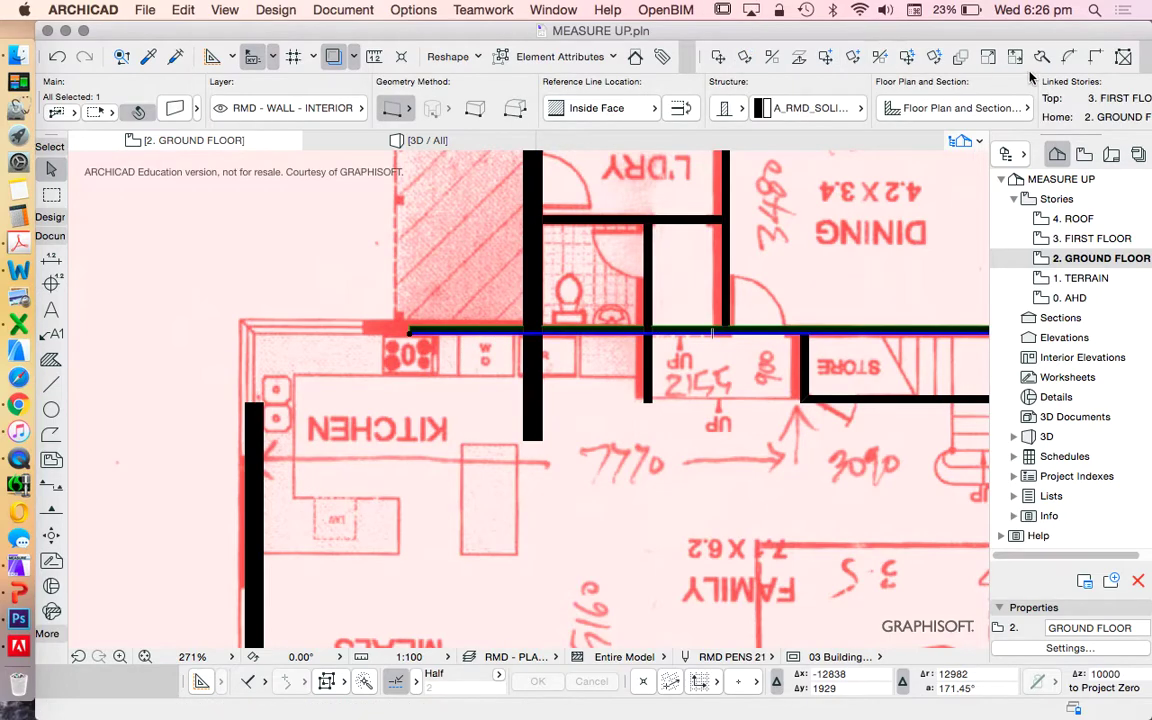
left_click(933, 56)
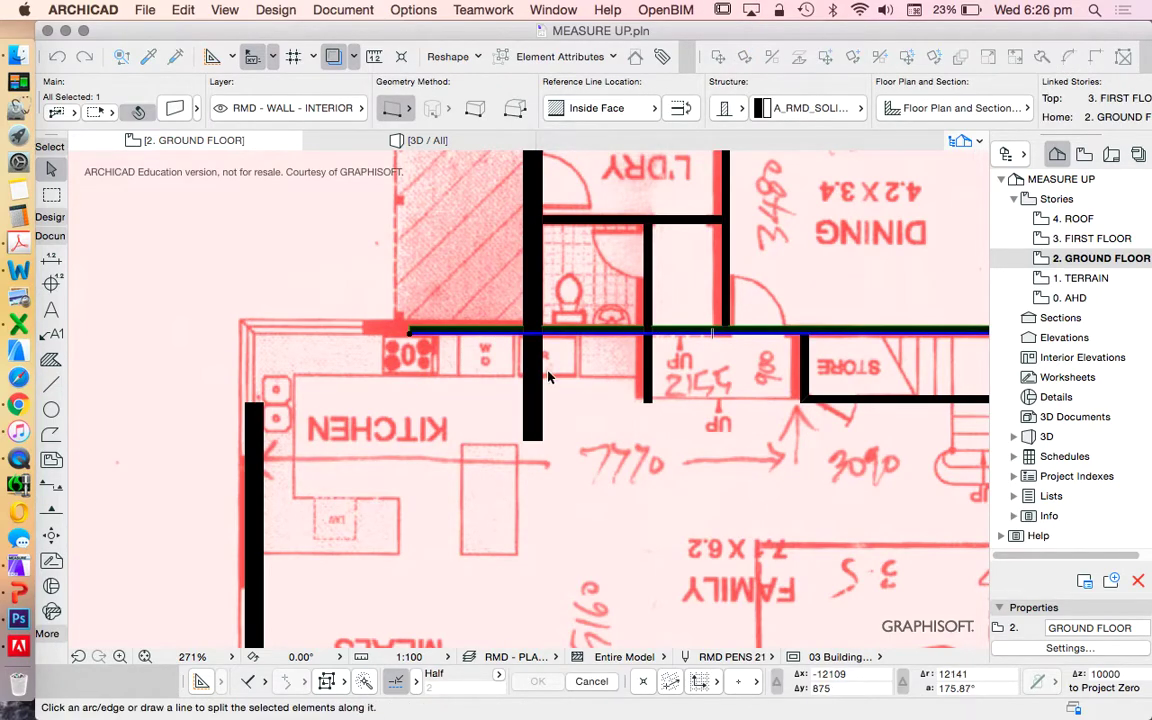
left_click(524, 400)
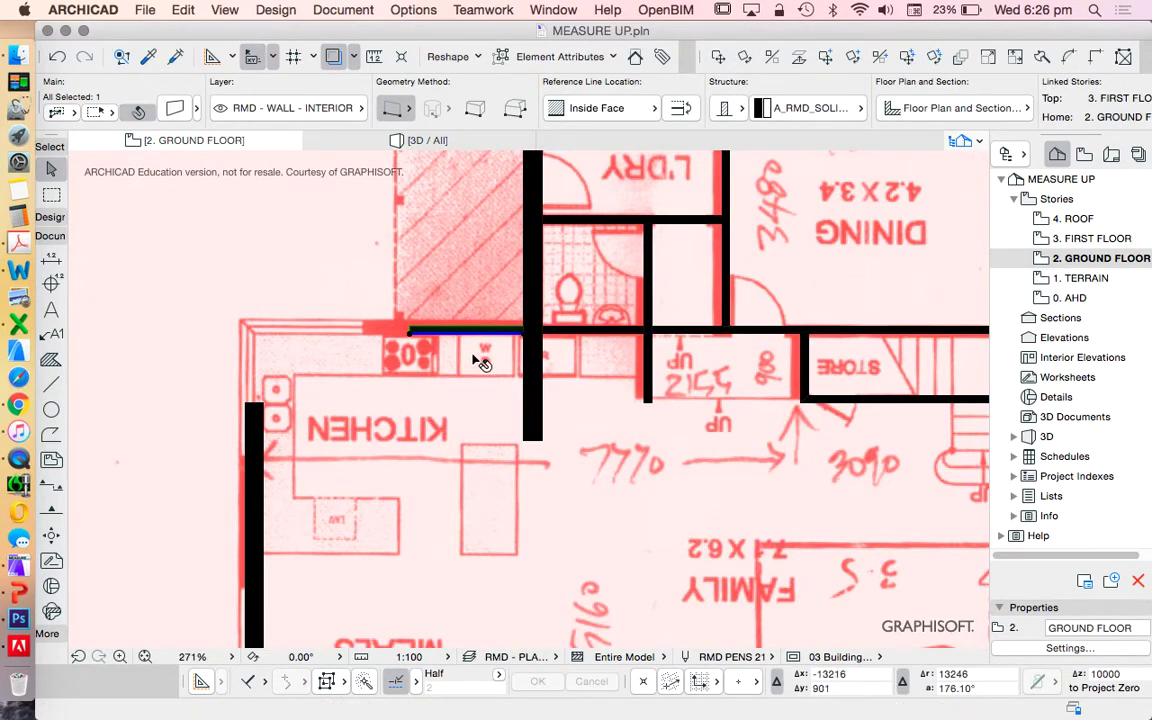
left_click(447, 362)
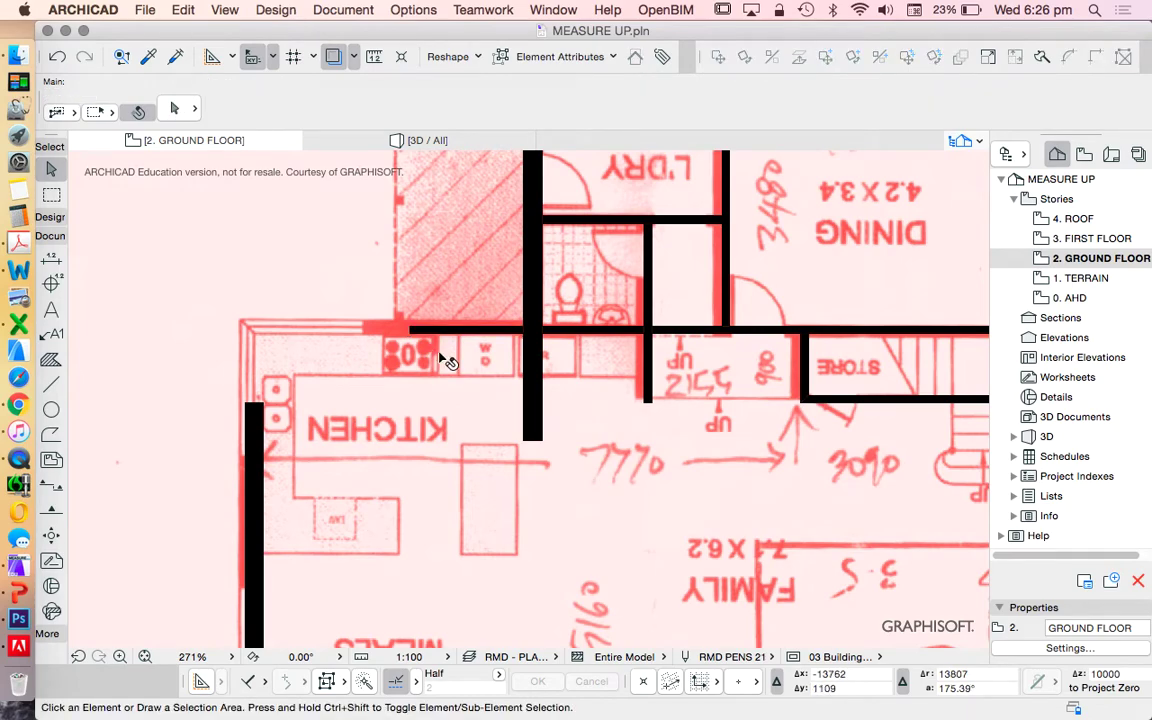
Transfer the thick outer wall's settings to the separated piece above the kitchen and intersect it with the kitchen's outer side wall
left_click(262, 408, "alt")
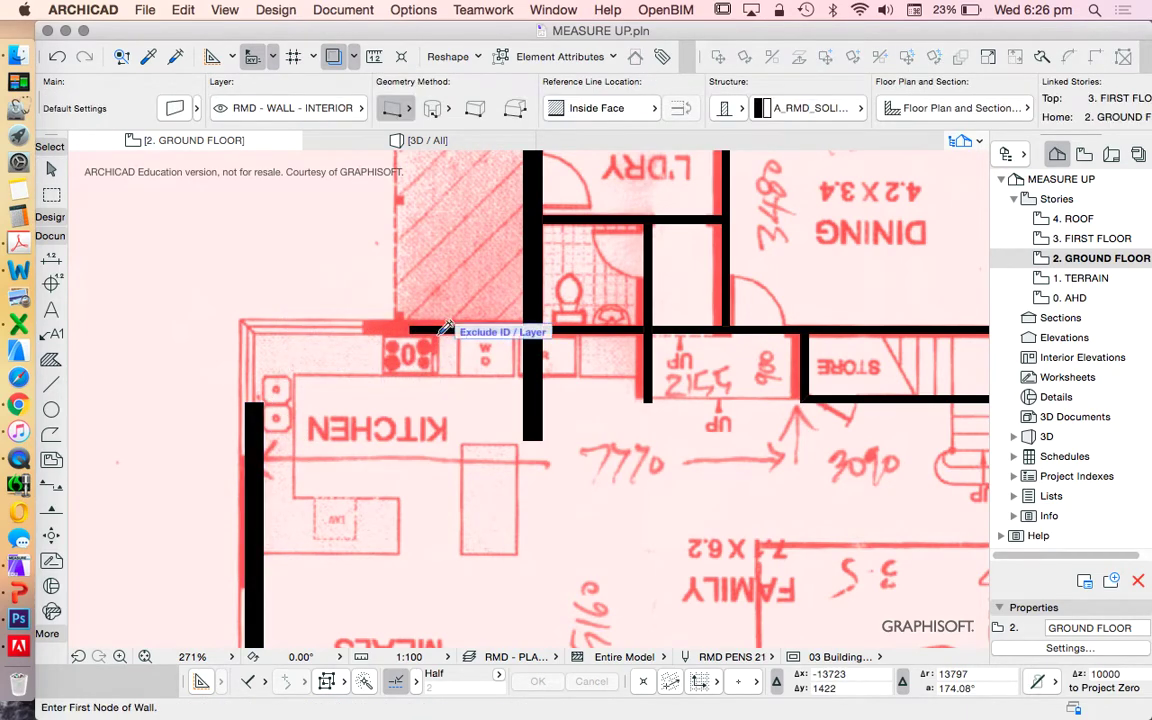
left_click(411, 333, "shift")
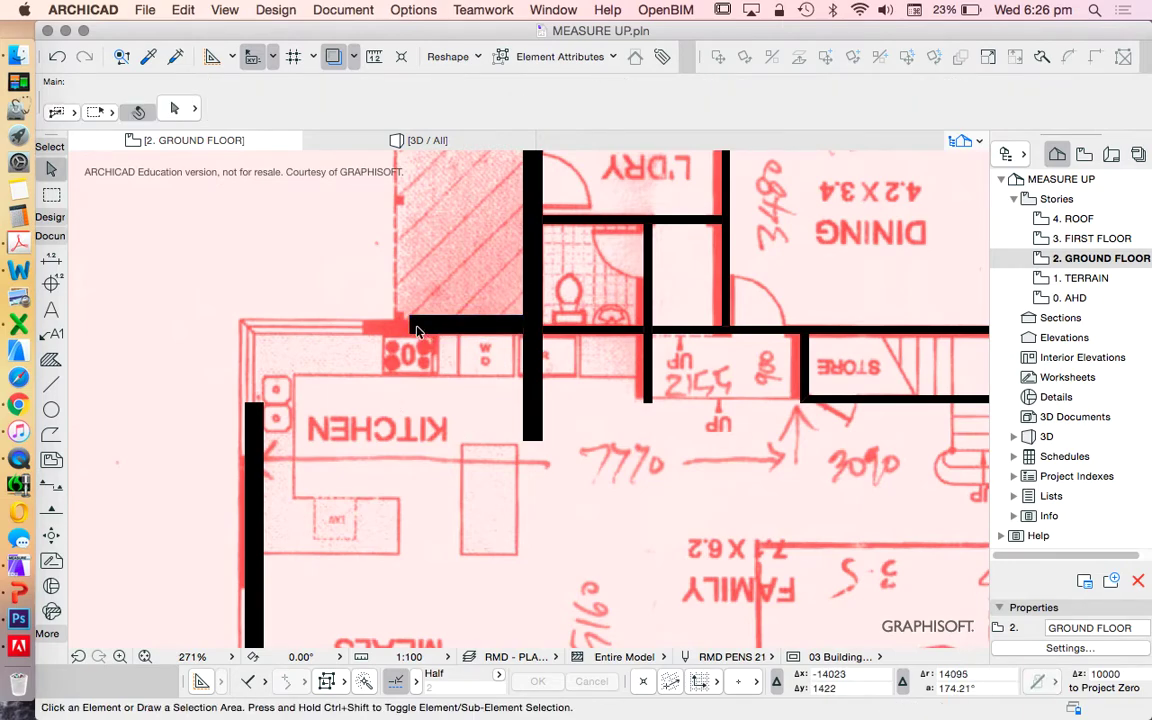
left_click(265, 406, "shift")
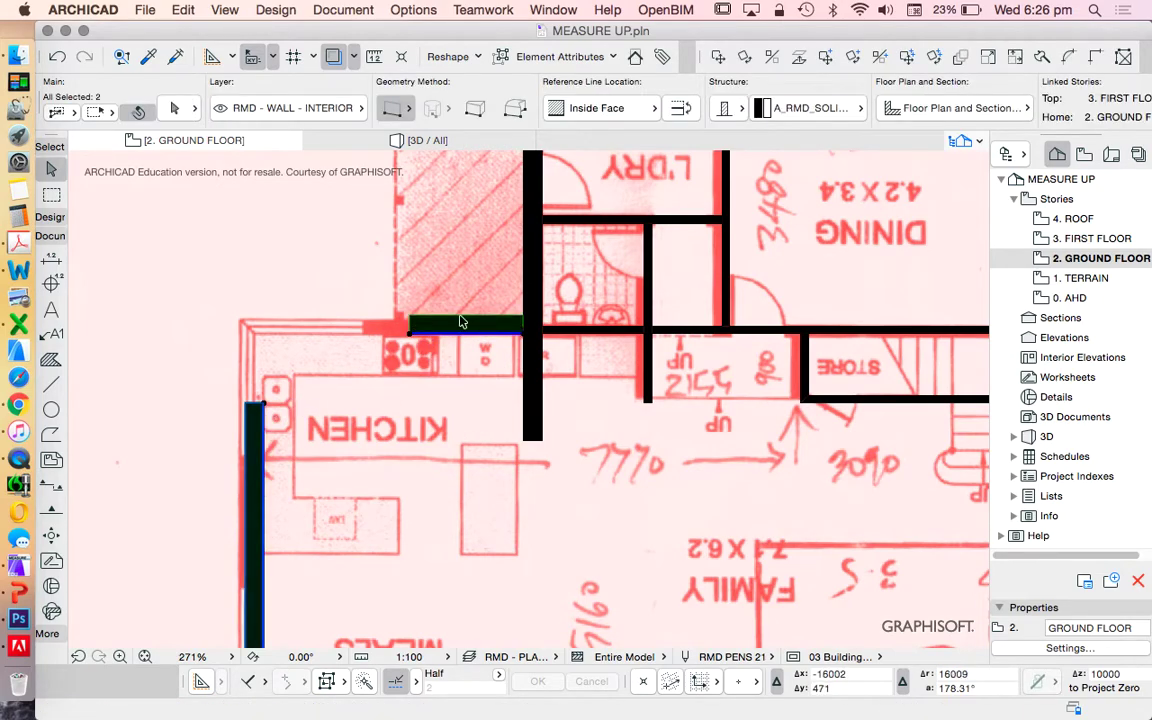
left_click(1096, 57)
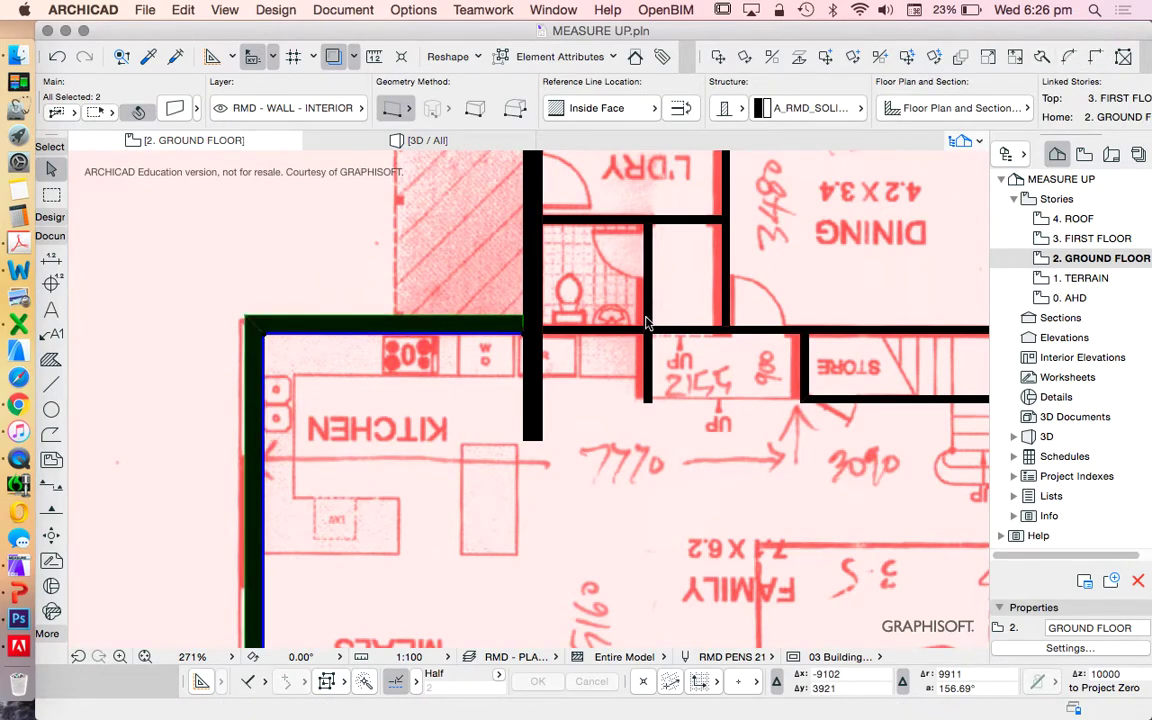
left_click(555, 368)
Try to intersect the long carport-side wall with the thick wall above the kitchen
left_click_drag(514, 308, 522, 316)
left_click(525, 292, "shift")
scroll(689, 398, "down", 5)
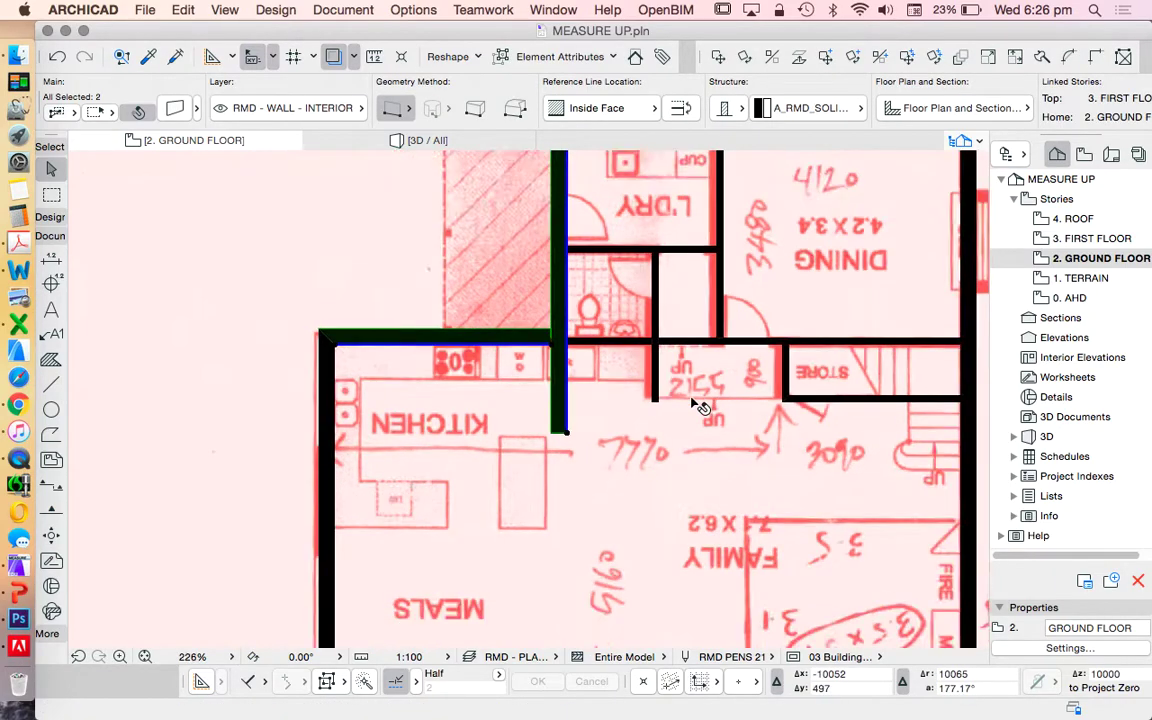
middle_click_drag(709, 273, 707, 288)
scroll(705, 289, "up", 1)
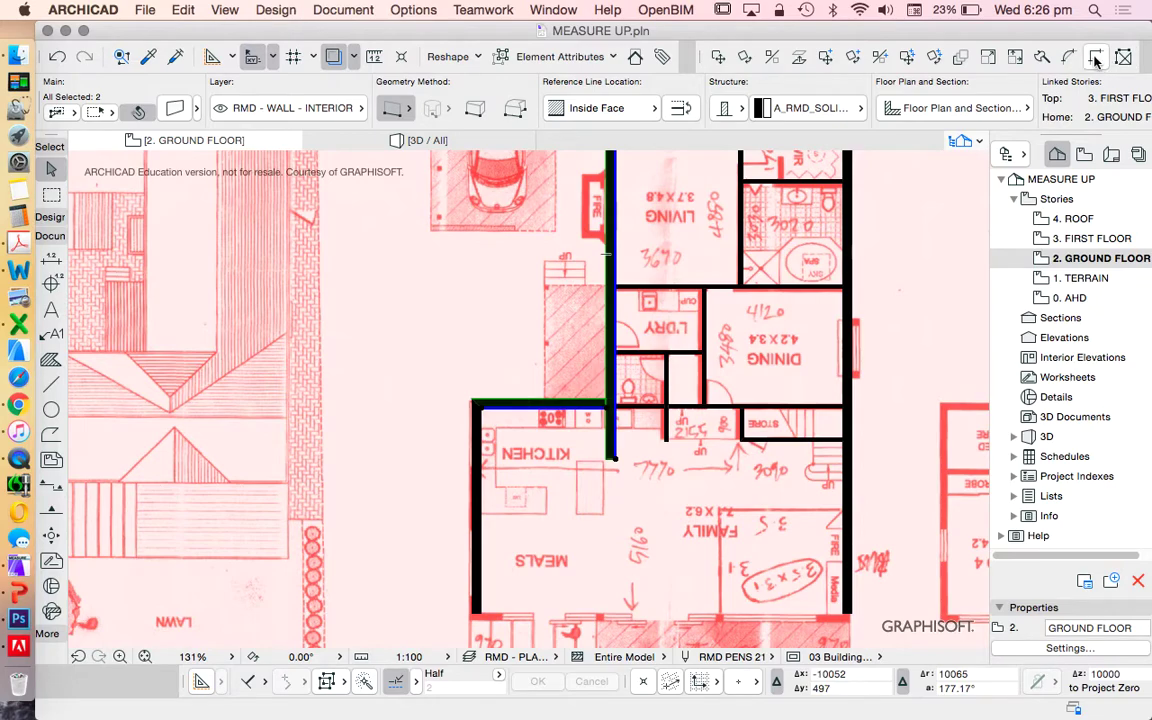
scroll(612, 460, "down", 4)
scroll(615, 461, "up", 1)
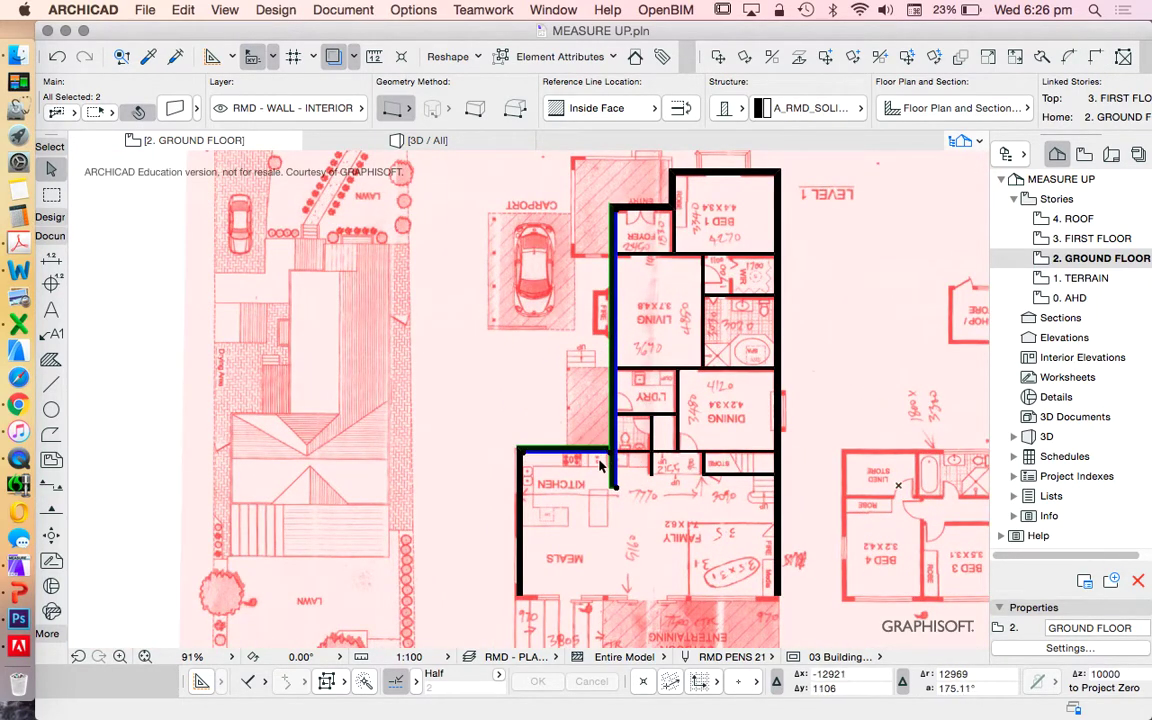
scroll(605, 462, "up", 2)
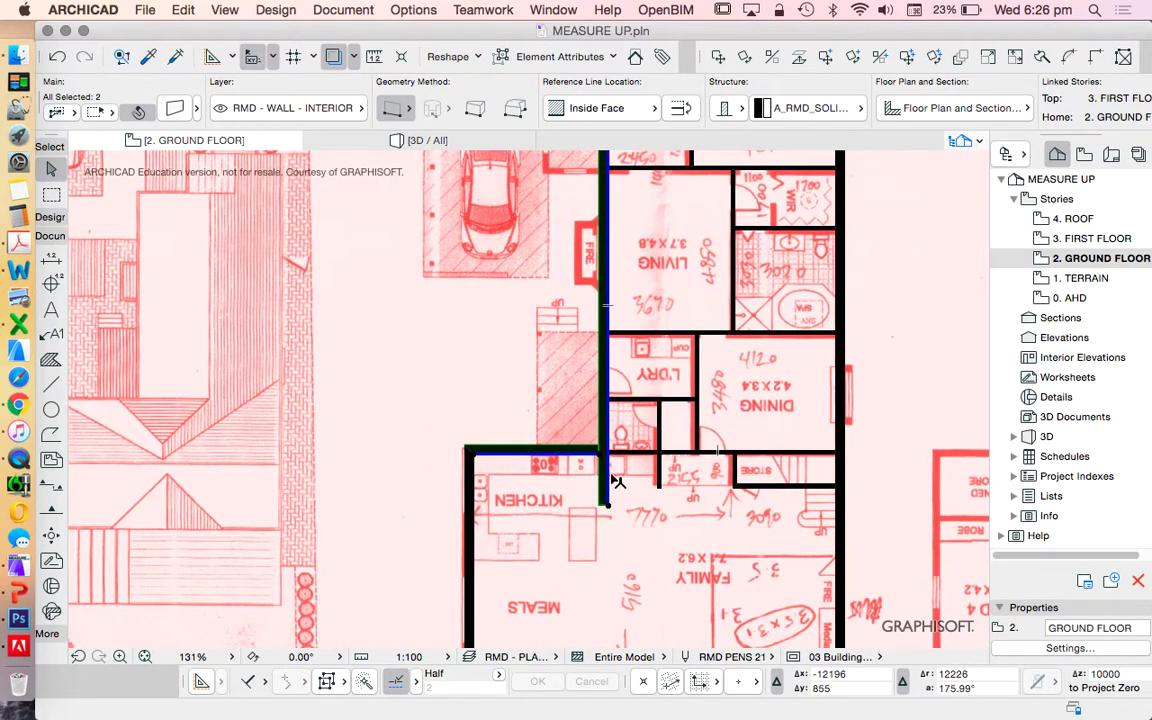
scroll(611, 478, "down", 2)
key("Escape")
Try to stretch the carport-side wall's foyer end down to the toilet and intersect it with the kitchen wall, and undo both changes
left_click(610, 223)
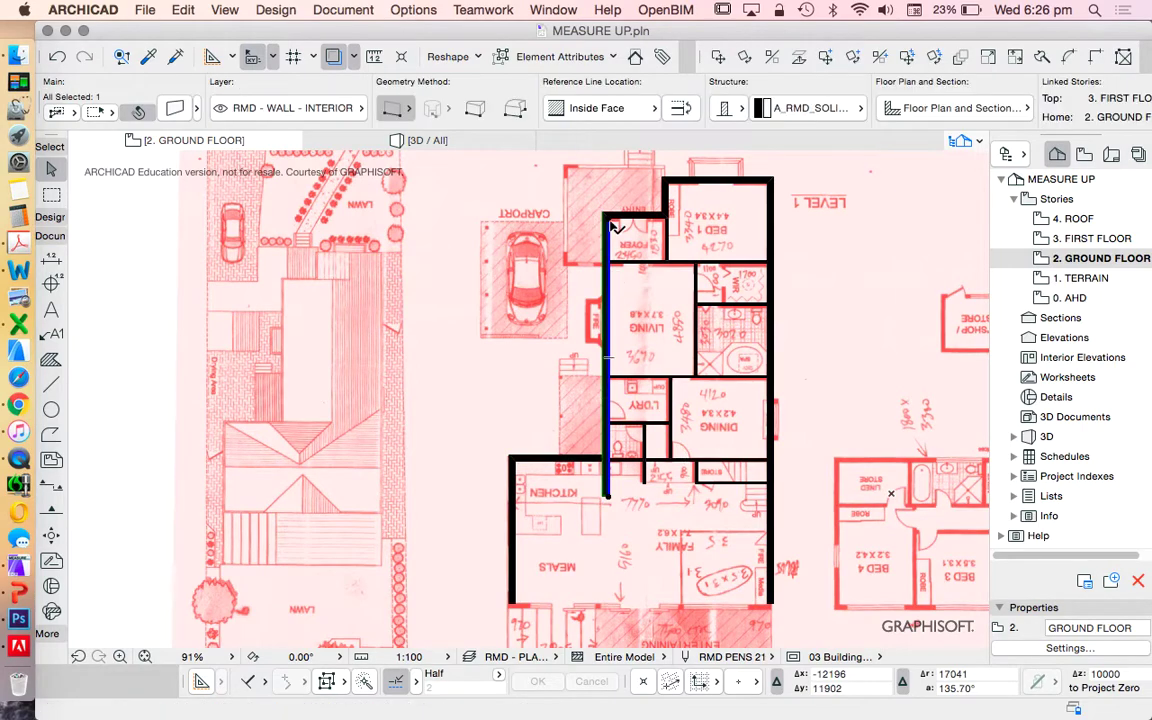
left_click(611, 224)
left_click(612, 446)
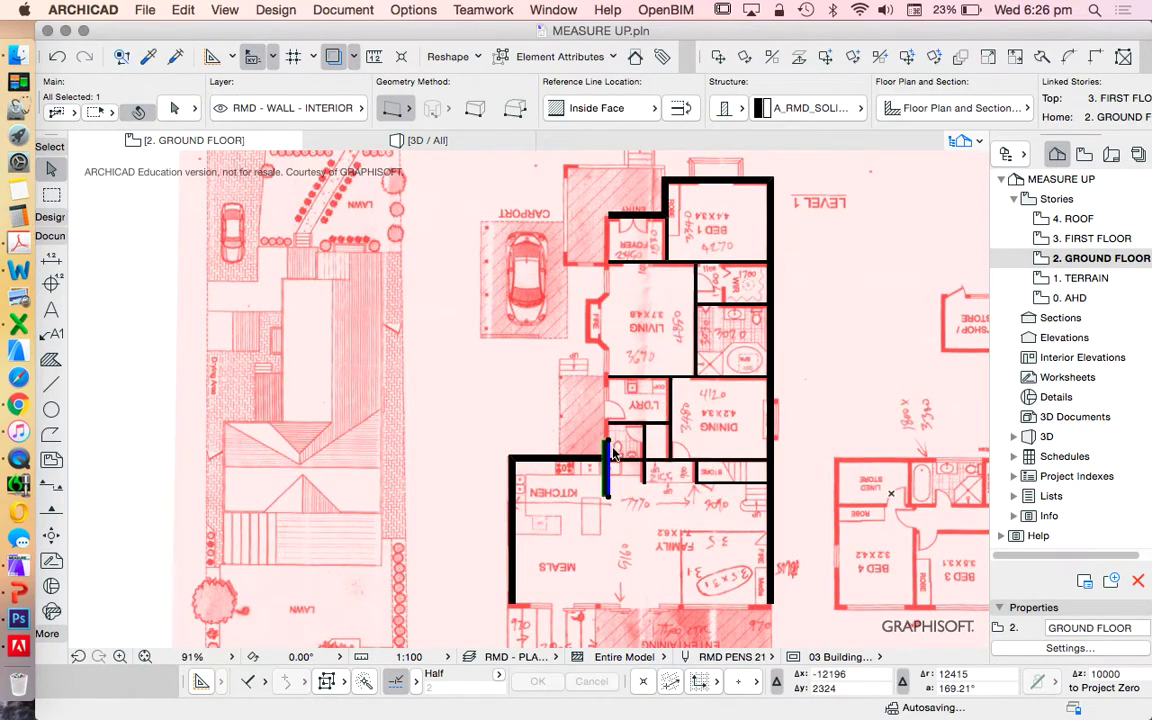
left_click(560, 461, "shift")
left_click(986, 55)
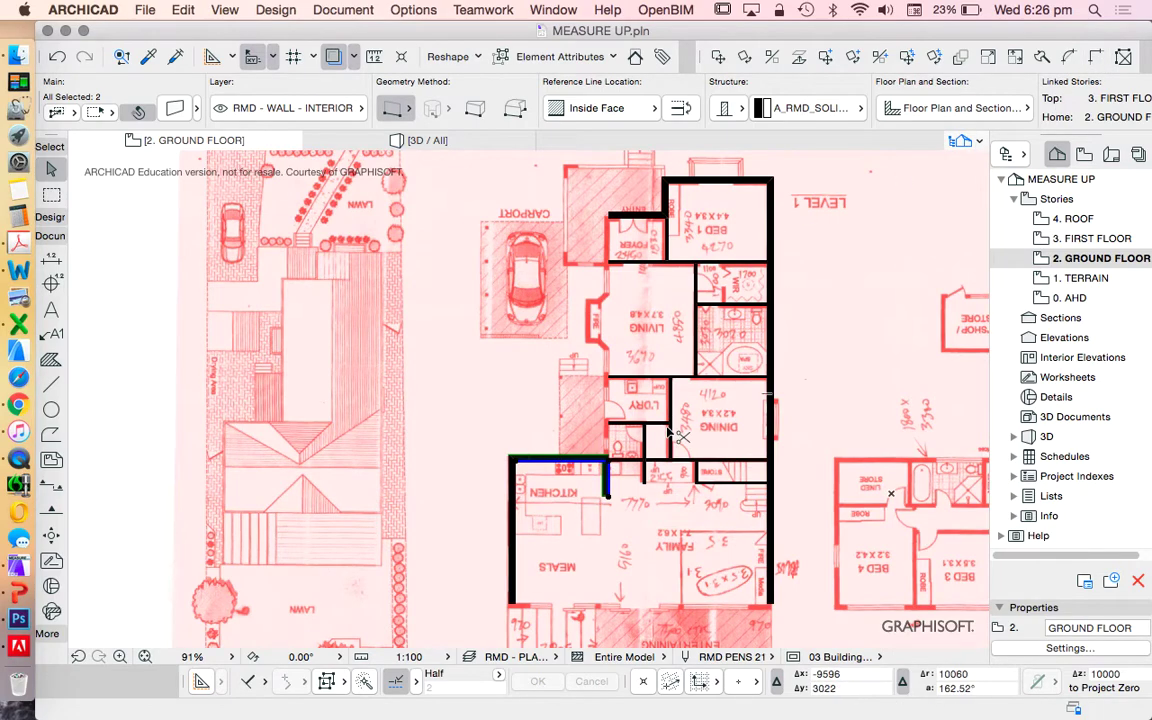
key("ctrl+z")
key("ctrl+z")
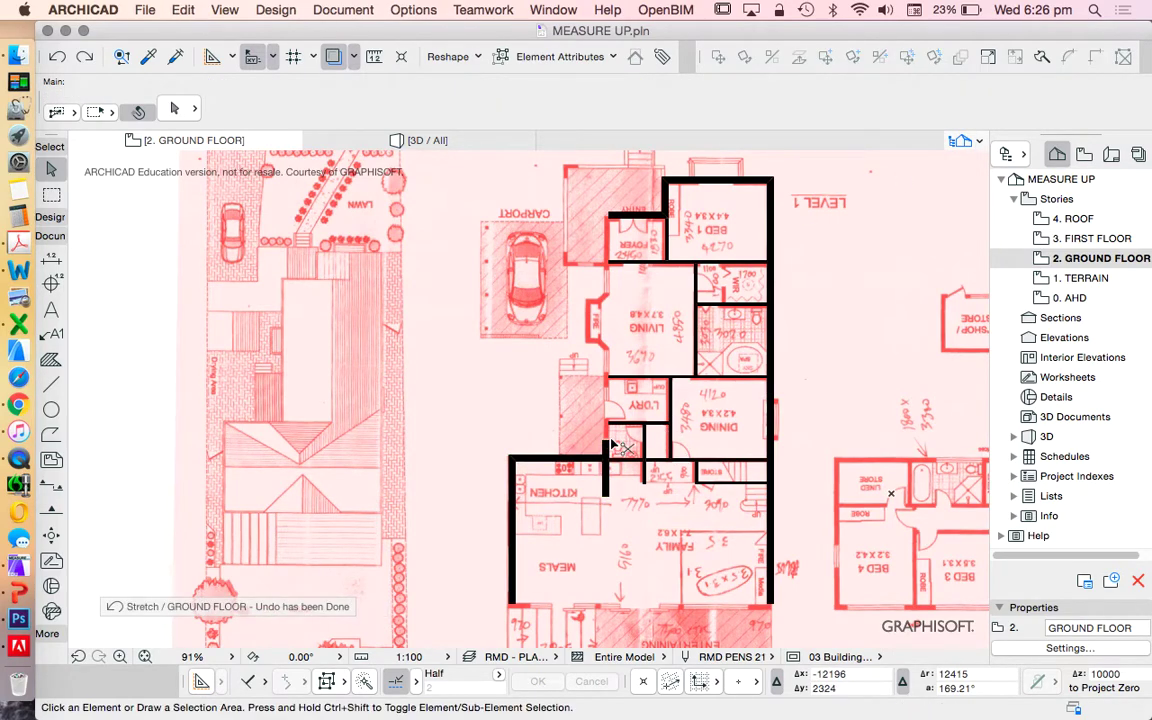
Intersect the carport-side wall with the thick wall above the kitchen, trimming the stub that projects into the kitchen
scroll(607, 470, "up", 5)
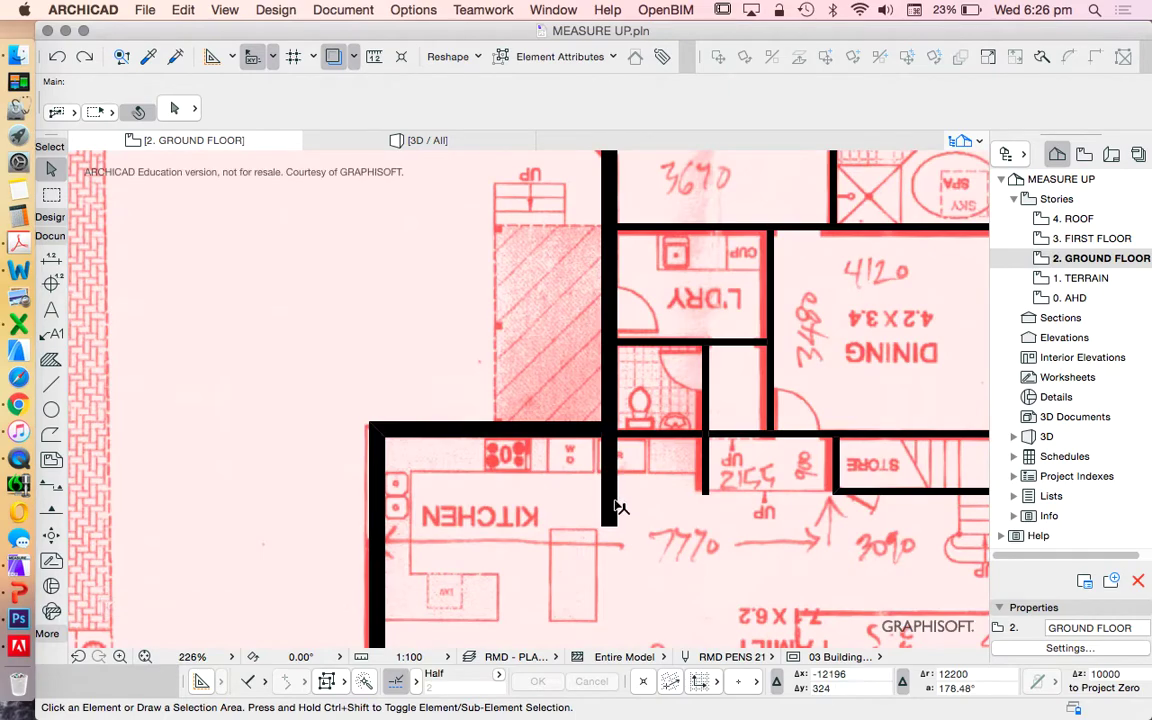
left_click(616, 505)
left_click(585, 429, "shift")
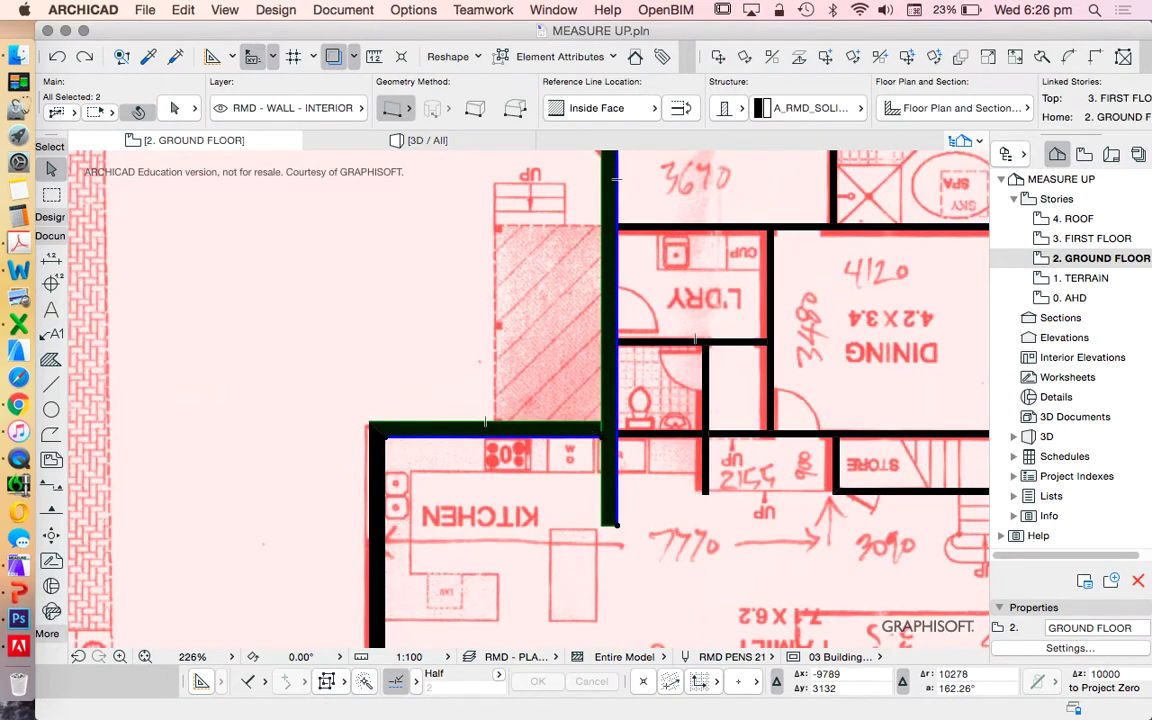
left_click(1100, 54)
left_click(592, 409)
left_click(614, 408)
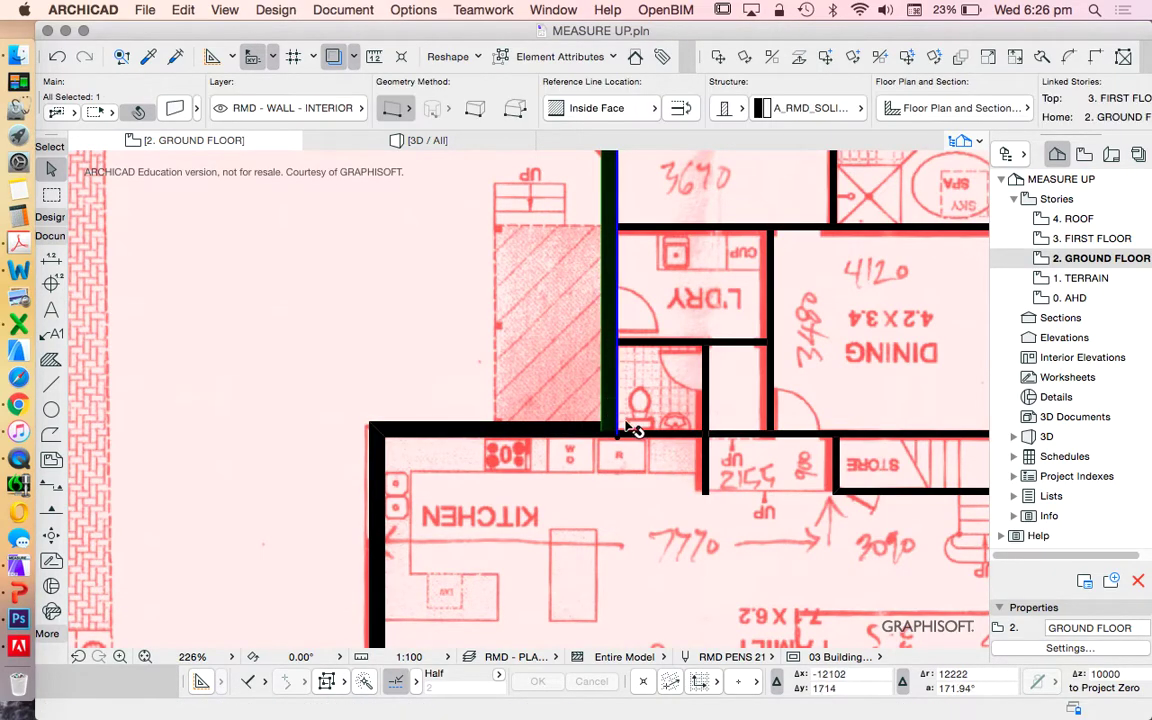
Stretch the end of the thin wall below the toilet back to the inner face of the carport-side wall
scroll(630, 432, "up", 3)
left_click(630, 437)
scroll(582, 452, "up", 1)
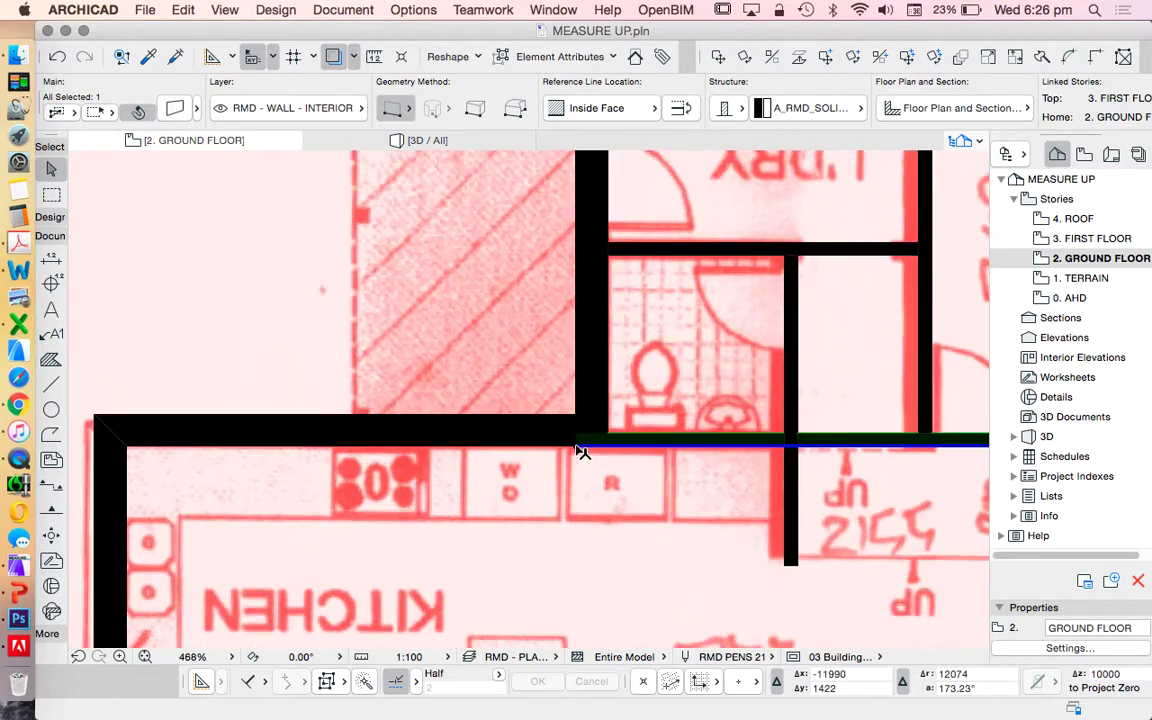
left_click(577, 446)
left_click(611, 446)
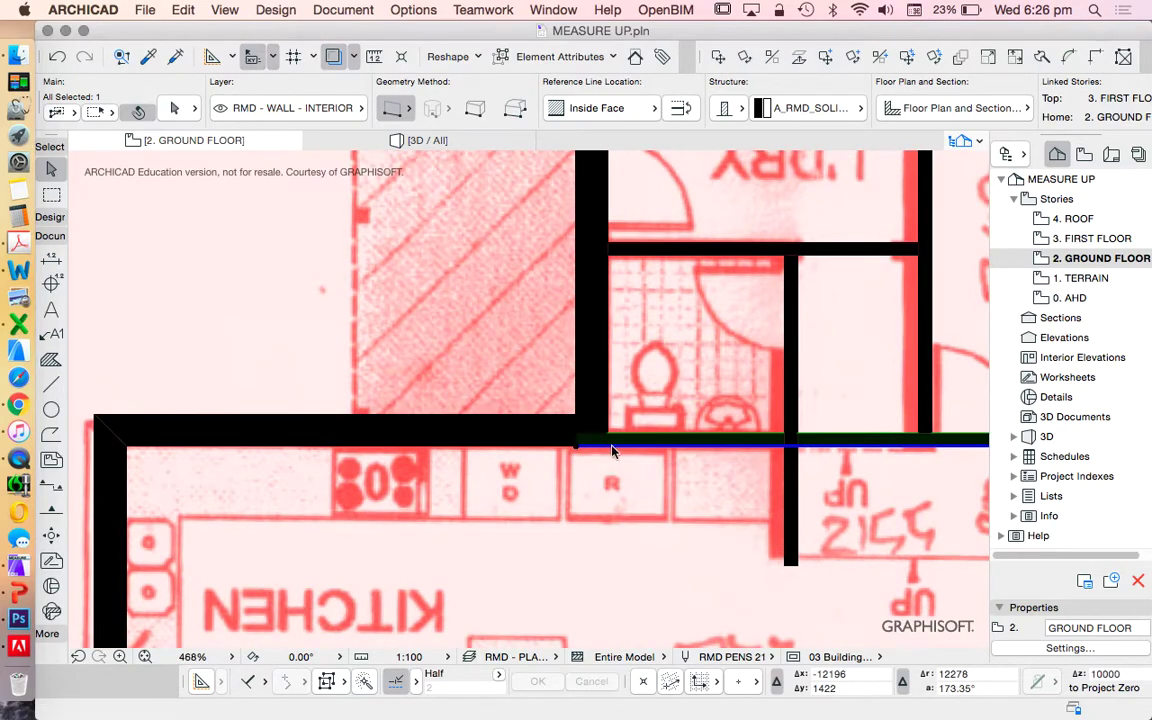
left_click(564, 400)
Pick up the thick outer wall's settings and draw a wall along the outdoor entertaining side, between the family and meals corners
scroll(563, 408, "down", 8)
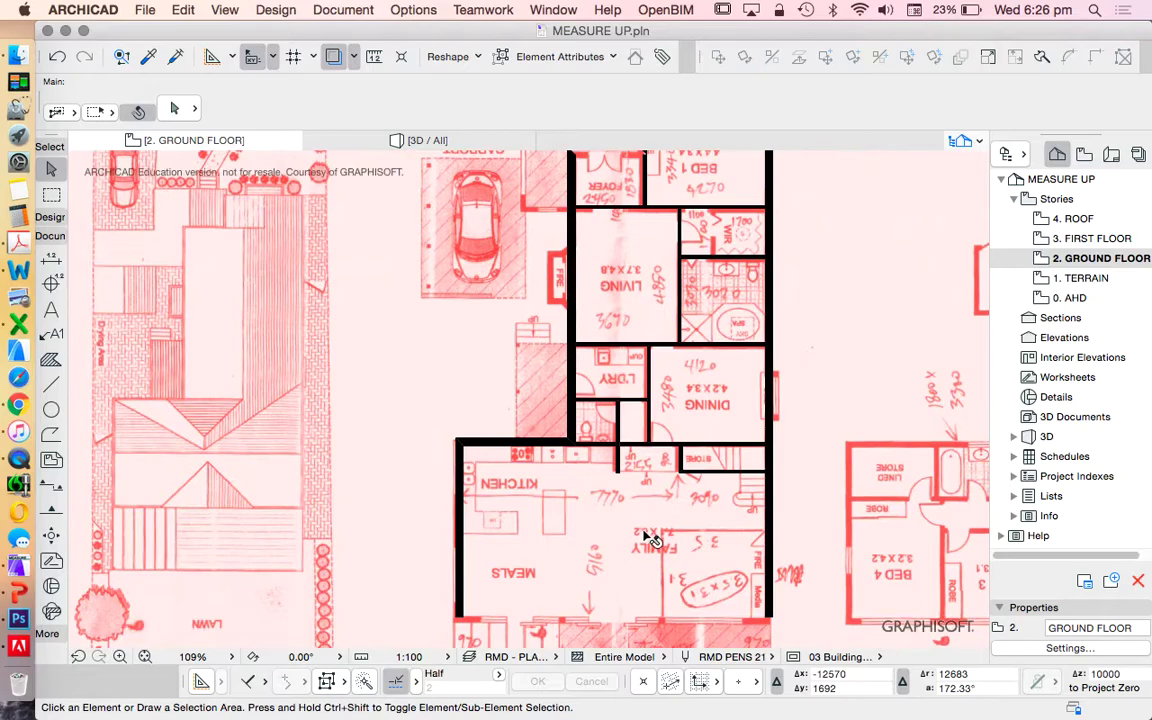
scroll(517, 489, "down", 3)
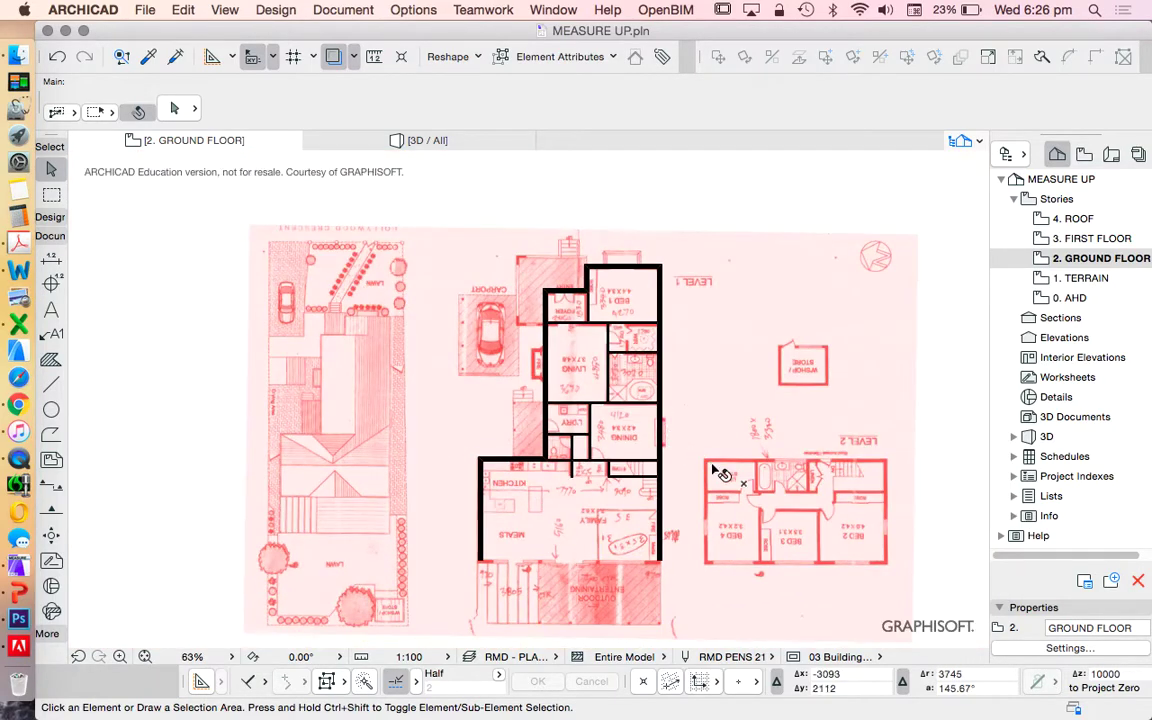
scroll(606, 581, "up", 8)
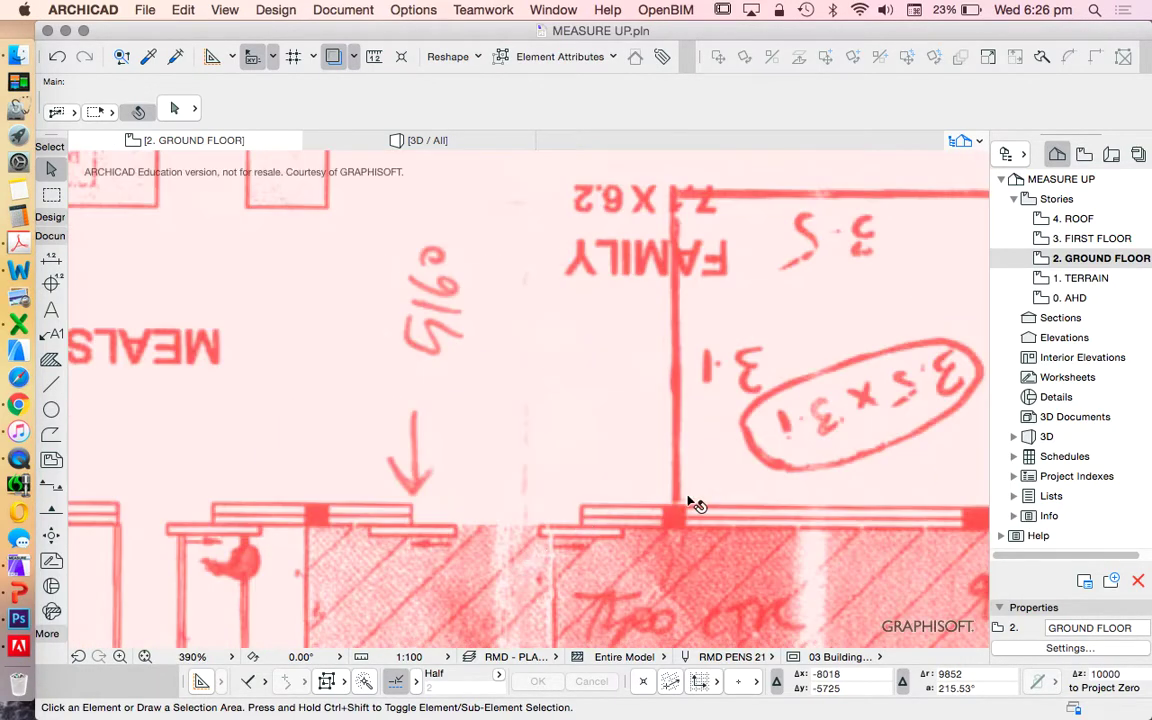
scroll(689, 504, "down", 5)
left_click(391, 496, "alt")
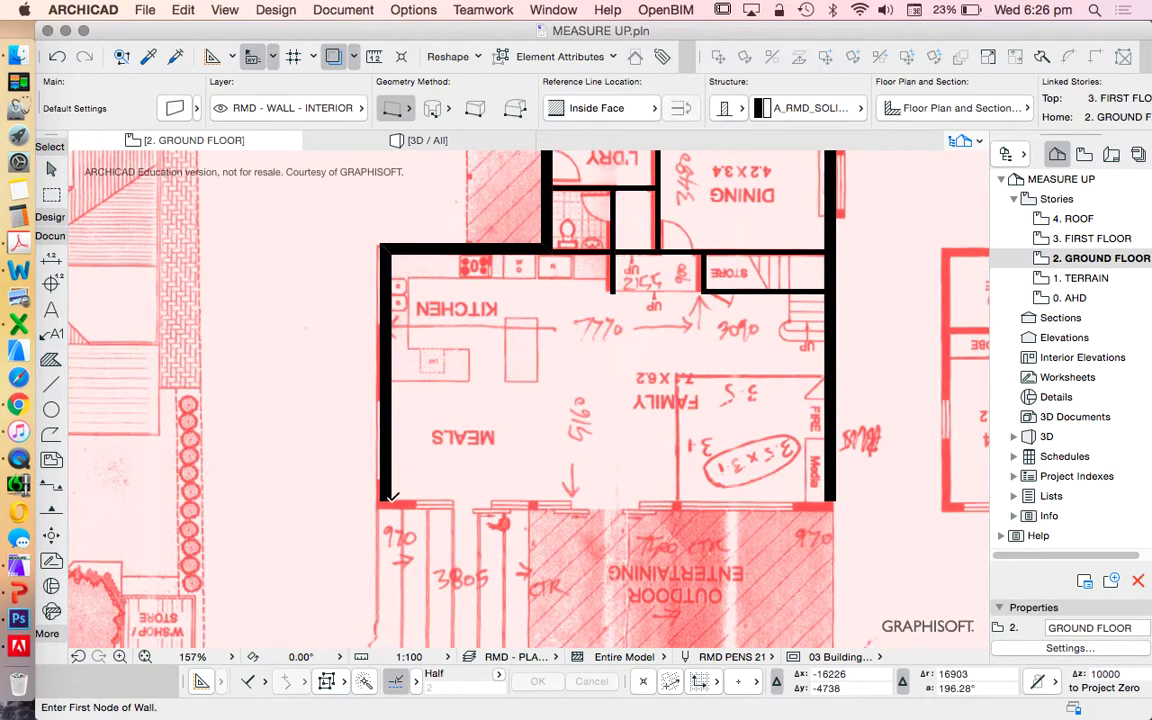
left_click(391, 500)
key("Escape")
left_click(825, 500)
left_click(391, 501)
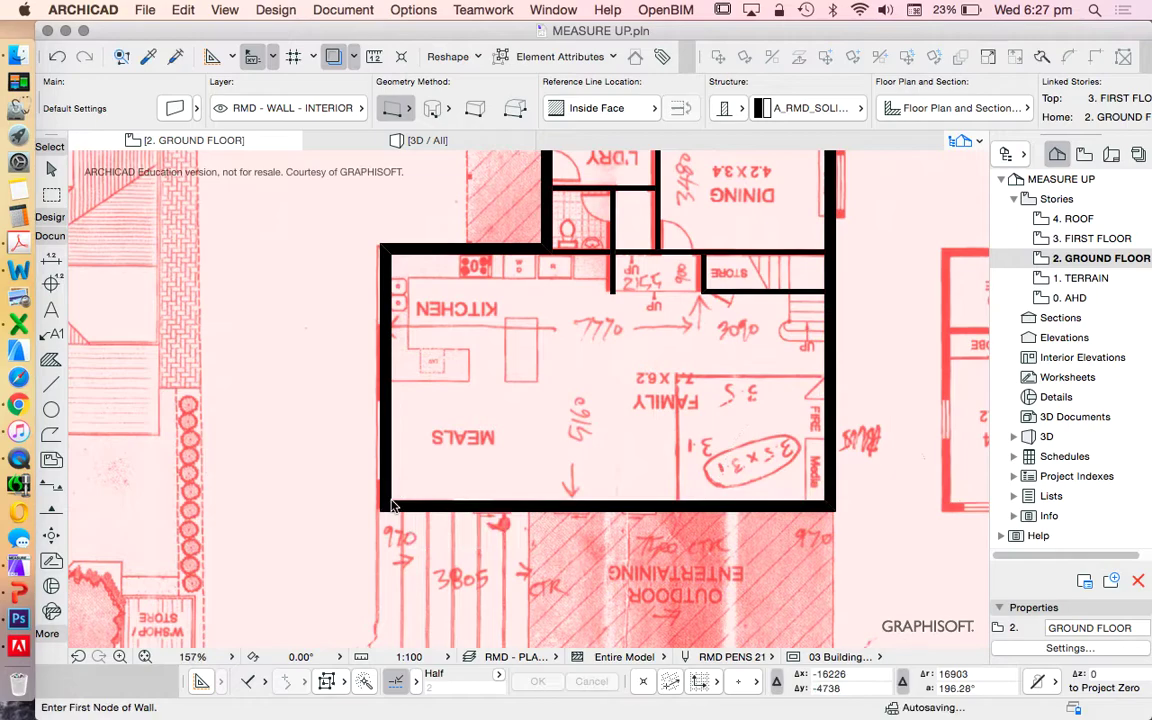
scroll(488, 483, "down", 5)
key("Escape")
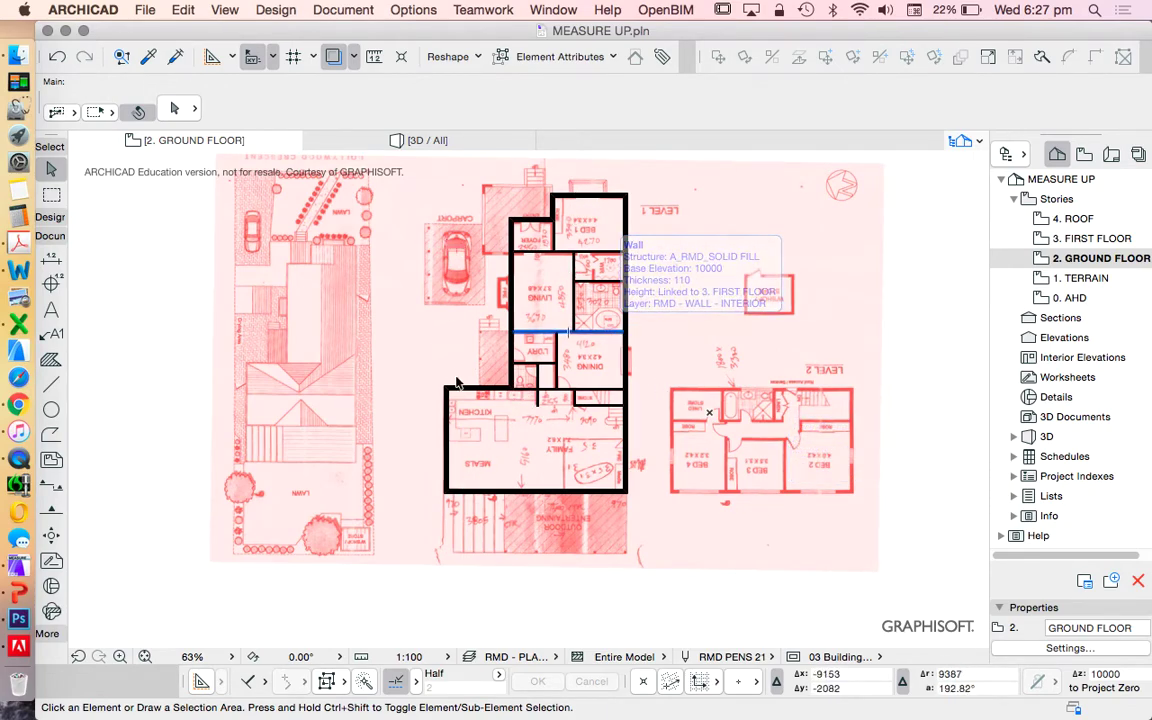
left_click(454, 451)
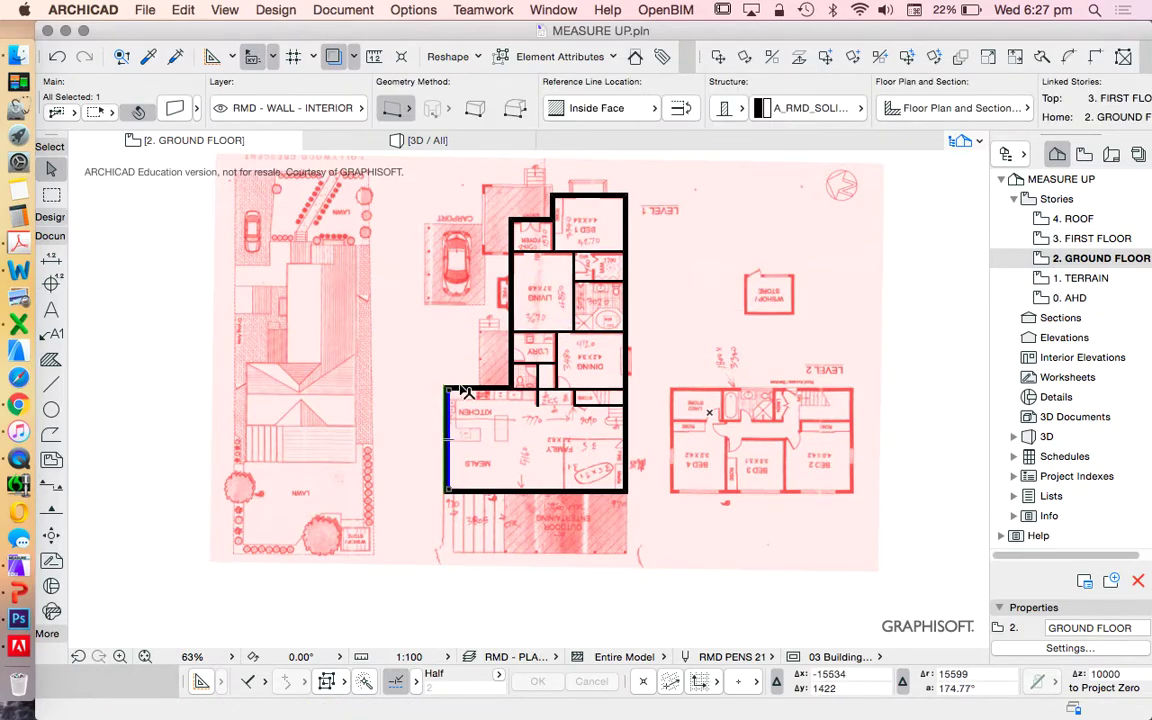
left_click(457, 349)
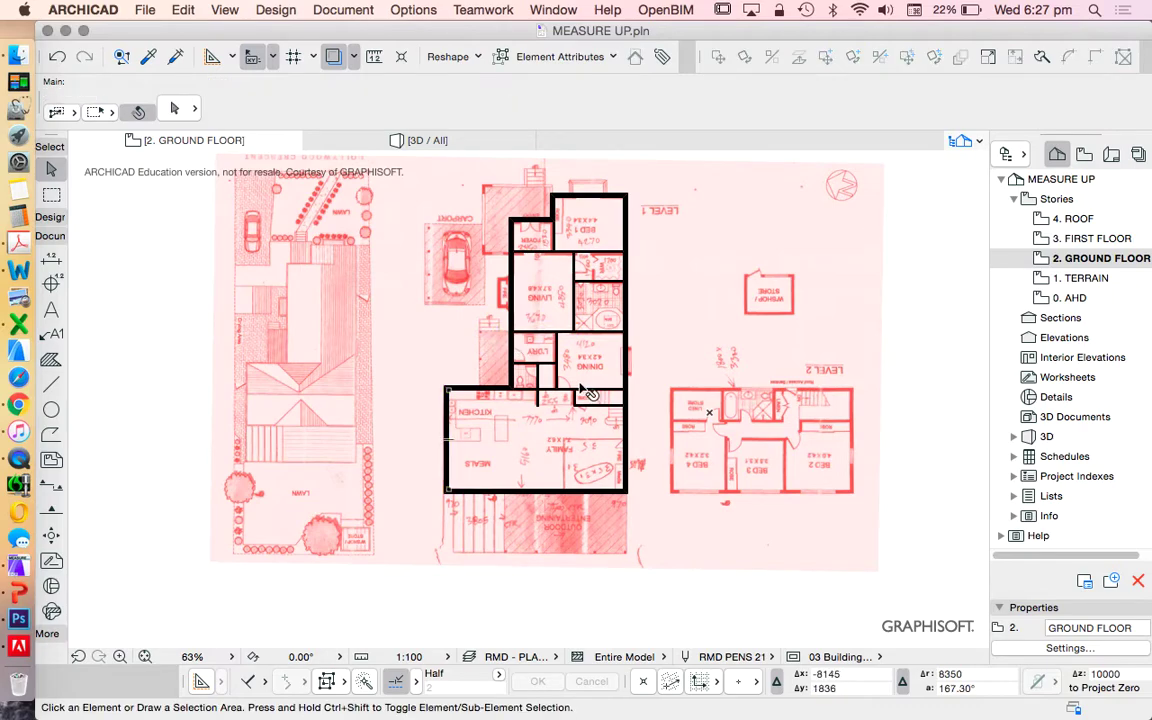